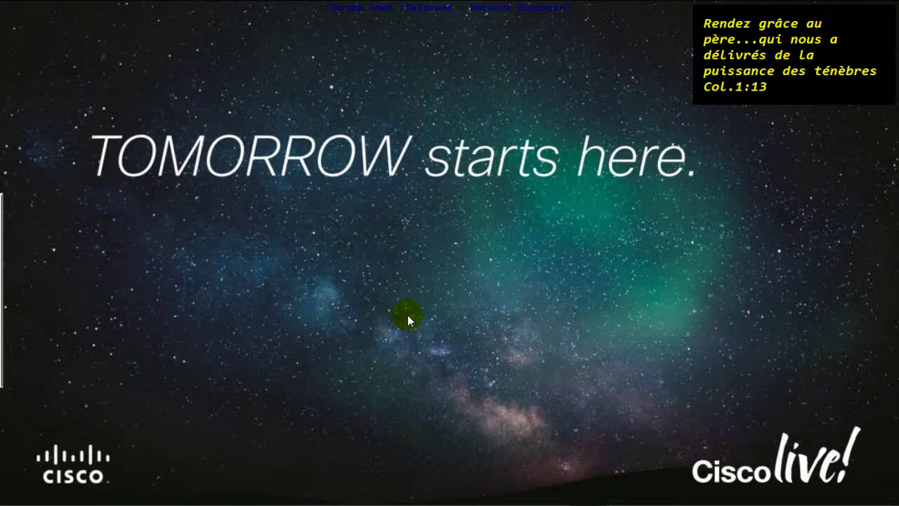
Launch VLC media player and move its window toward the middle of the desktop.
mouse_move(632, 500)
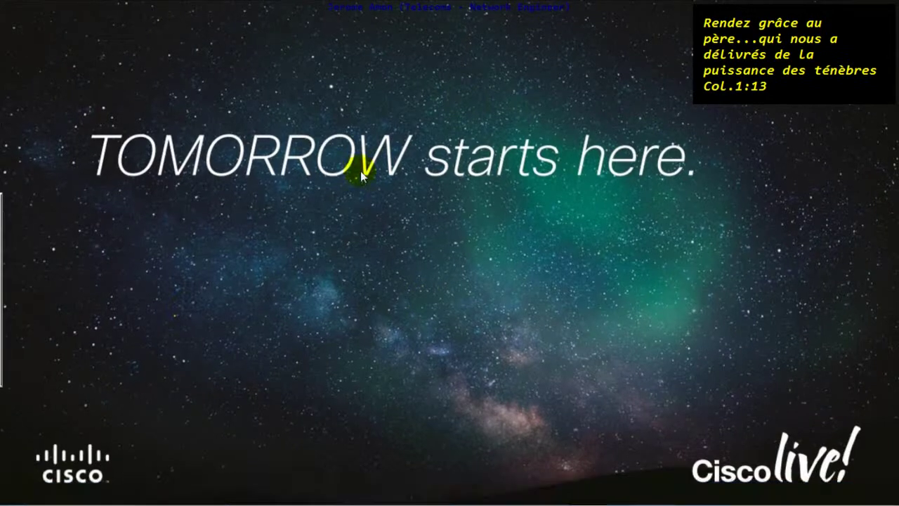
left_click(17, 493)
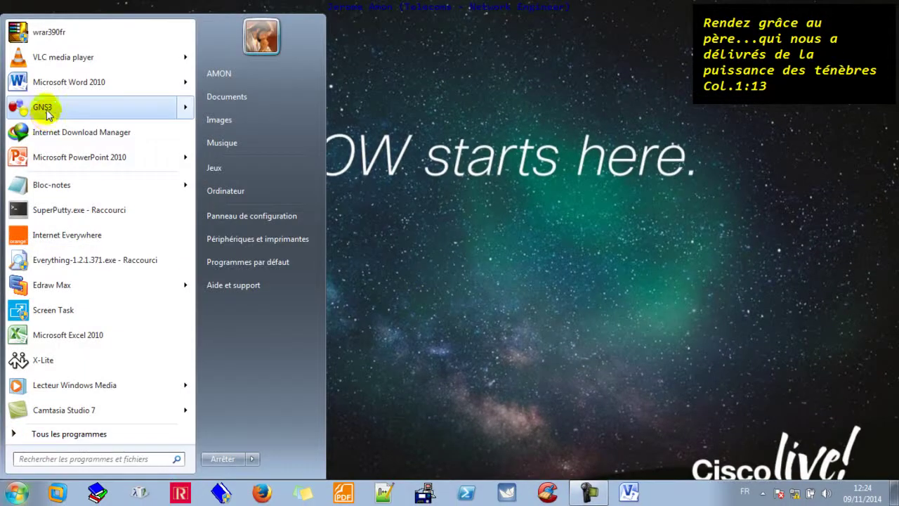
left_click(45, 59)
left_click_drag(312, 27, 432, 39)
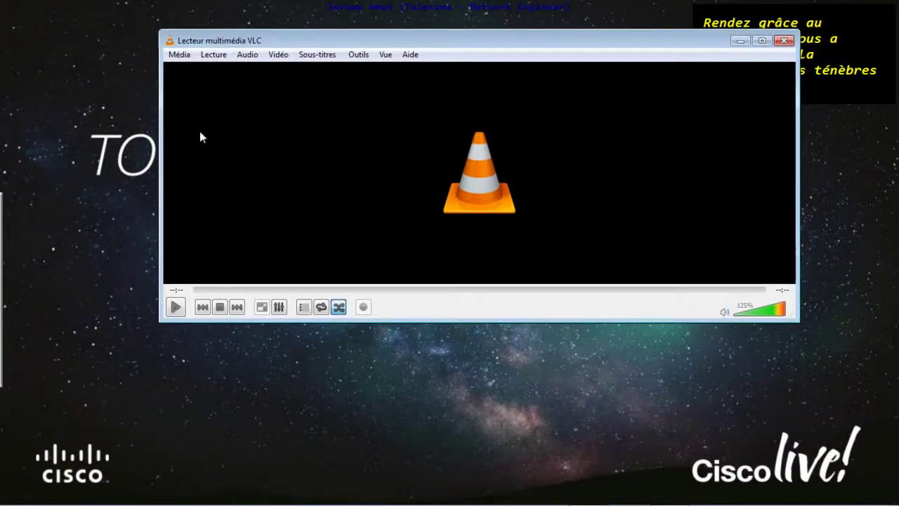
Search the installed programs for "bureau" and launch Connexion Bureau à distance.
left_click(16, 492)
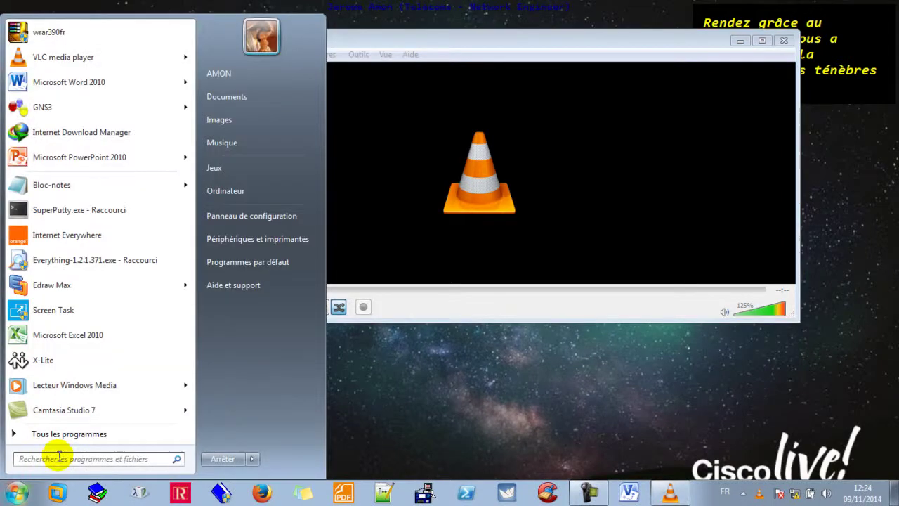
type("b")
key("BackSpace")
type("bureau")
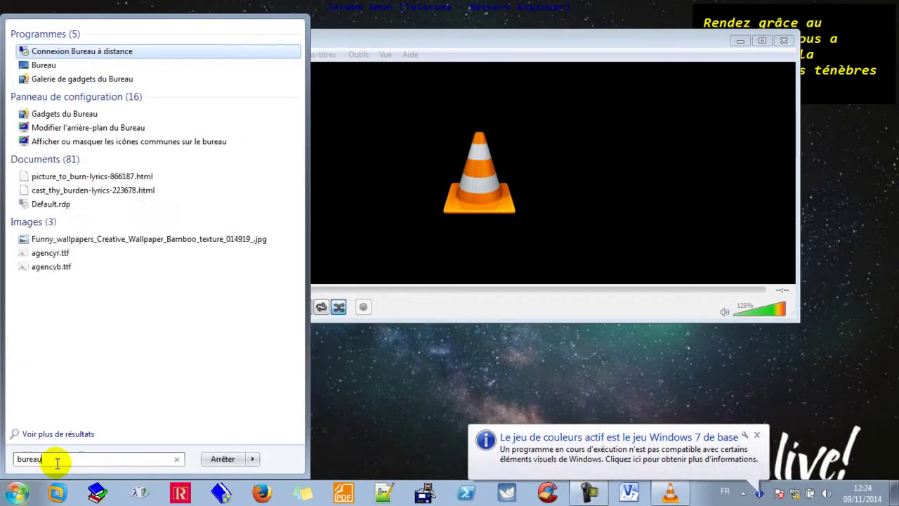
key("Return")
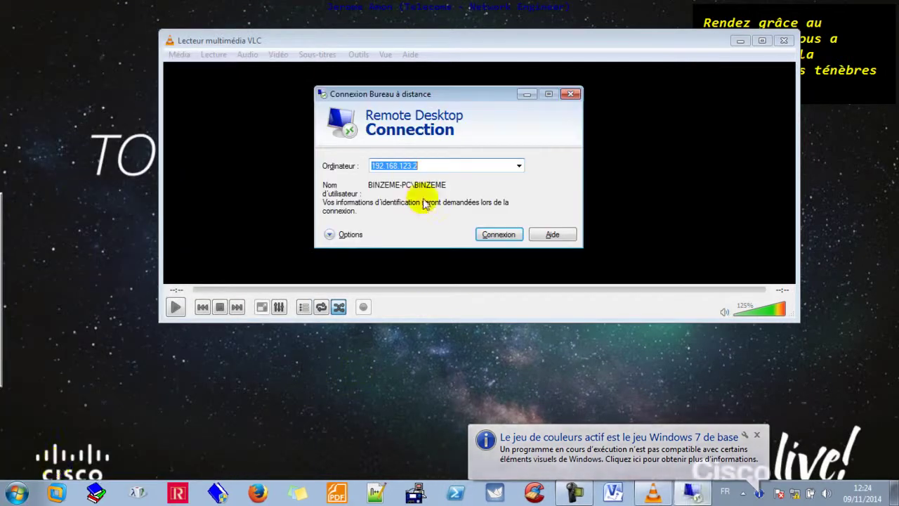
Connect to the remote computer 192.168.123.2, entering the account password and accepting the security and certificate warnings.
left_click(499, 234)
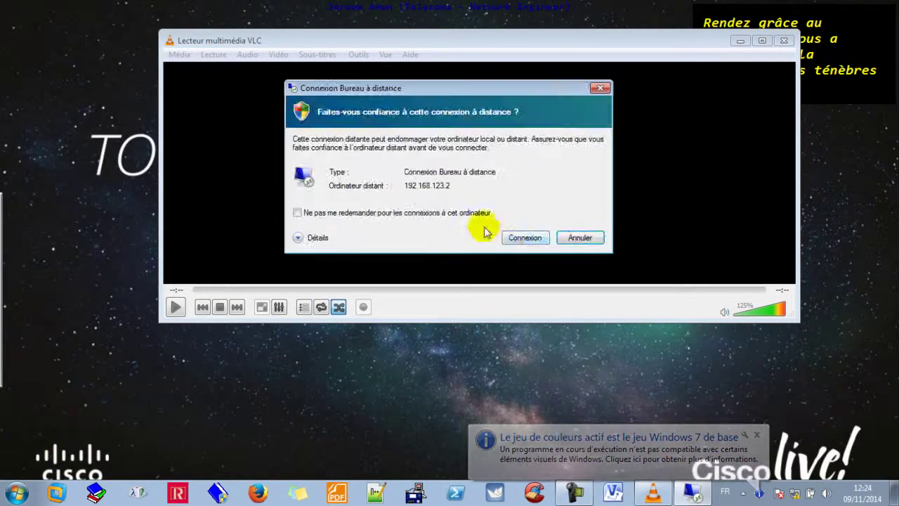
left_click(521, 237)
left_click(392, 146)
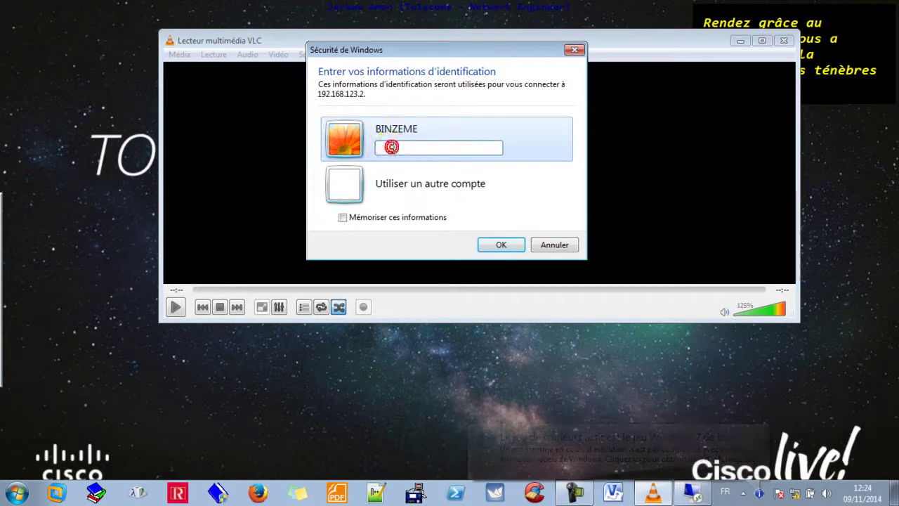
type("*****")
key("Return")
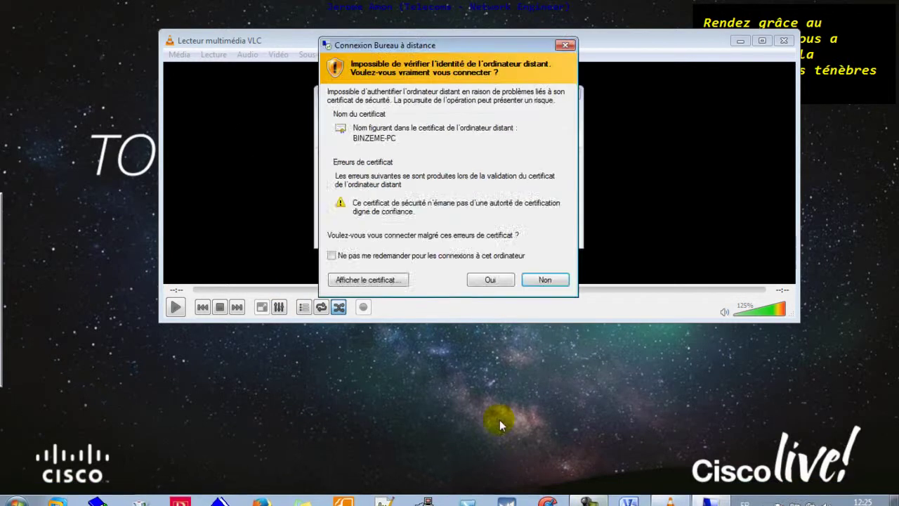
key("super+r")
left_click(485, 281)
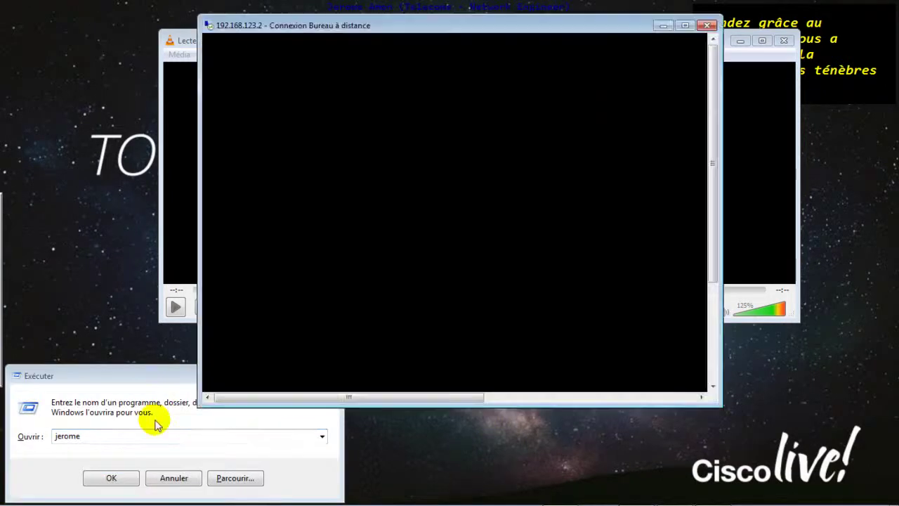
Run IPCONFIG in a command console on the local computer, check the local network adapter's IPv4 address and minimize the console.
left_click(145, 434)
key("Return")
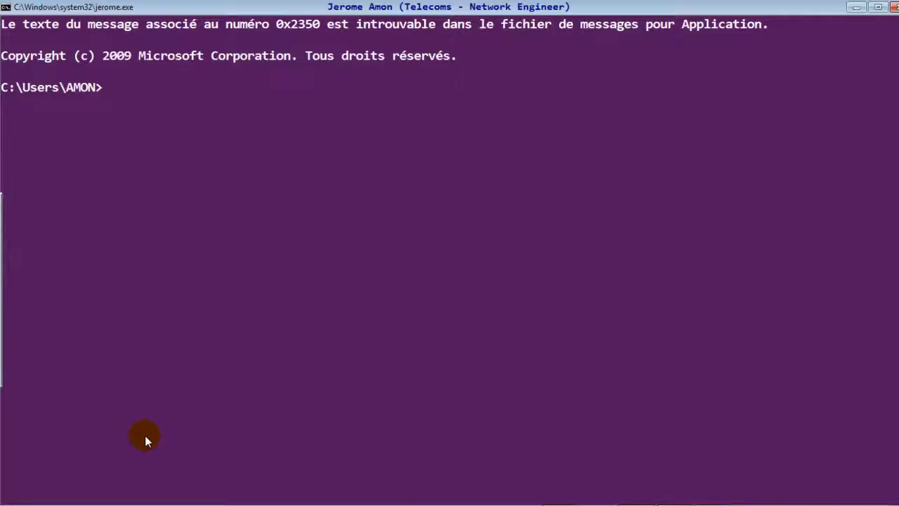
type("IPCONFIG")
key("Return")
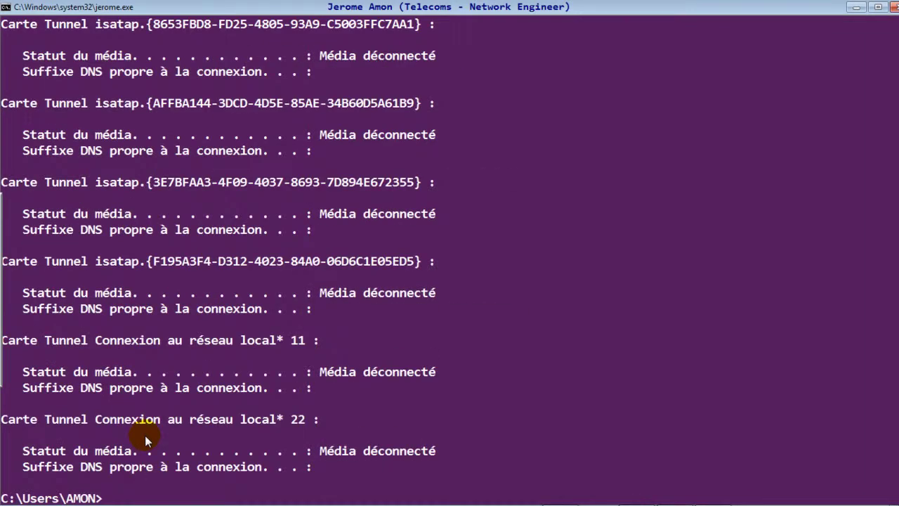
scroll(144, 435, "up", 10)
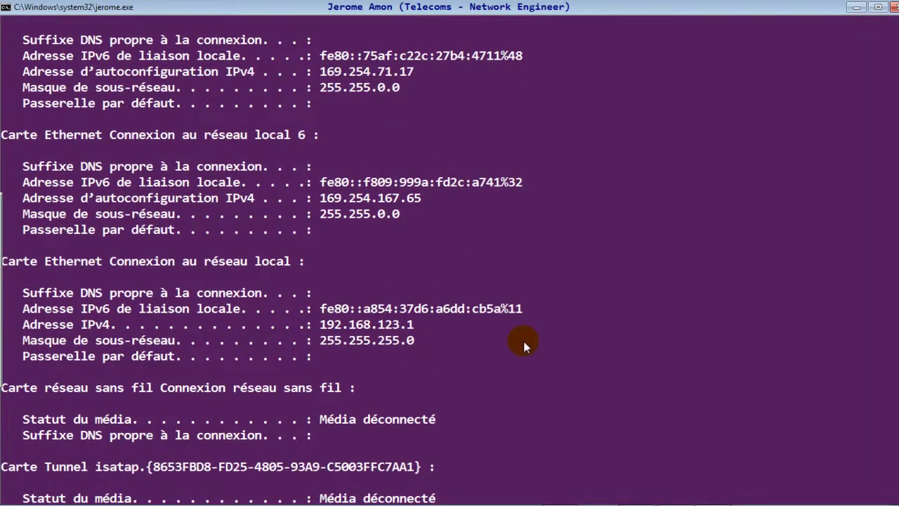
left_click(856, 8)
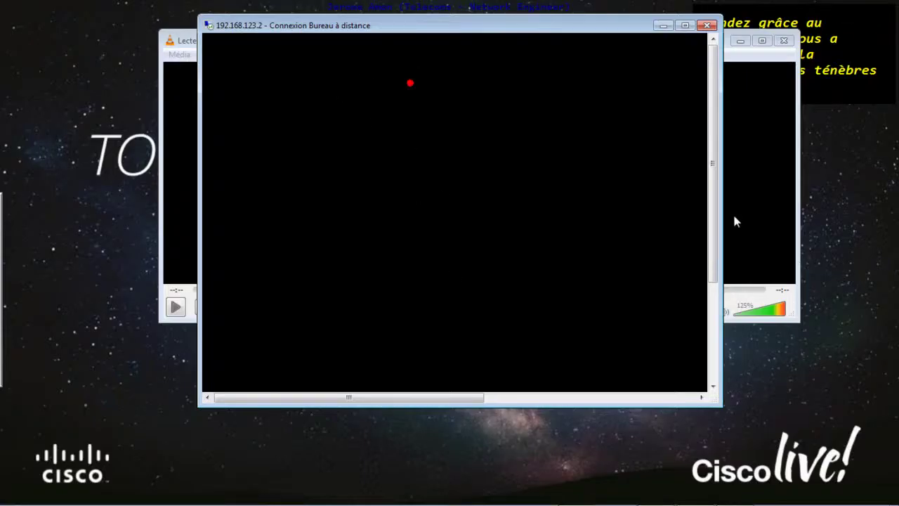
Maximize the 192.168.123.2 remote desktop window so the remote desktop fills the screen.
left_click_drag(711, 209, 711, 306)
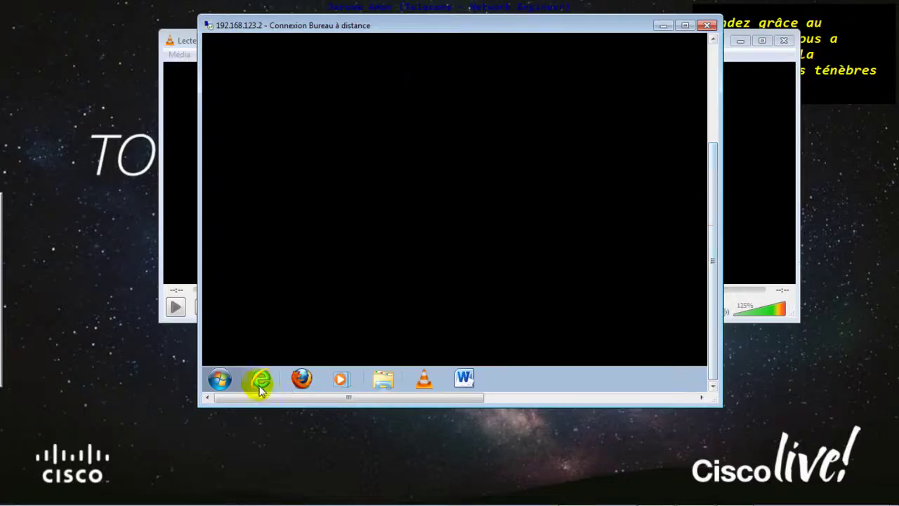
left_click(358, 284)
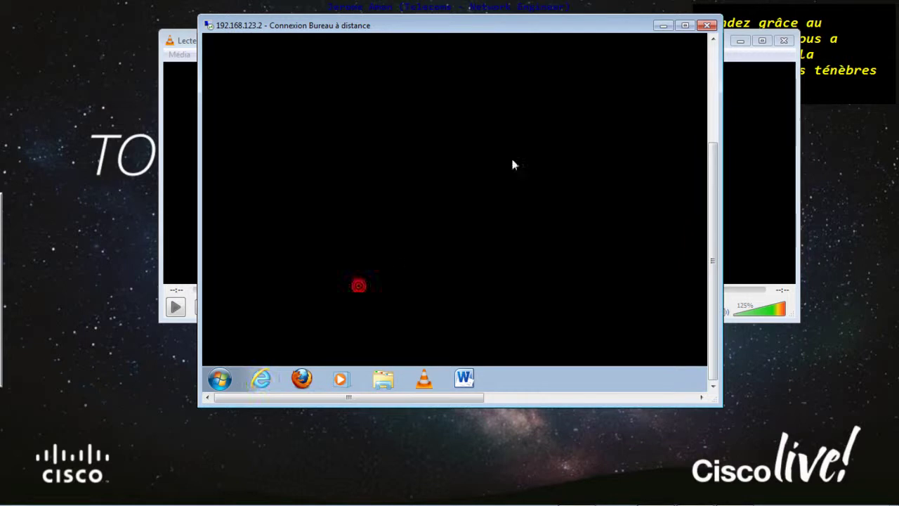
left_click(682, 25)
left_click(421, 181)
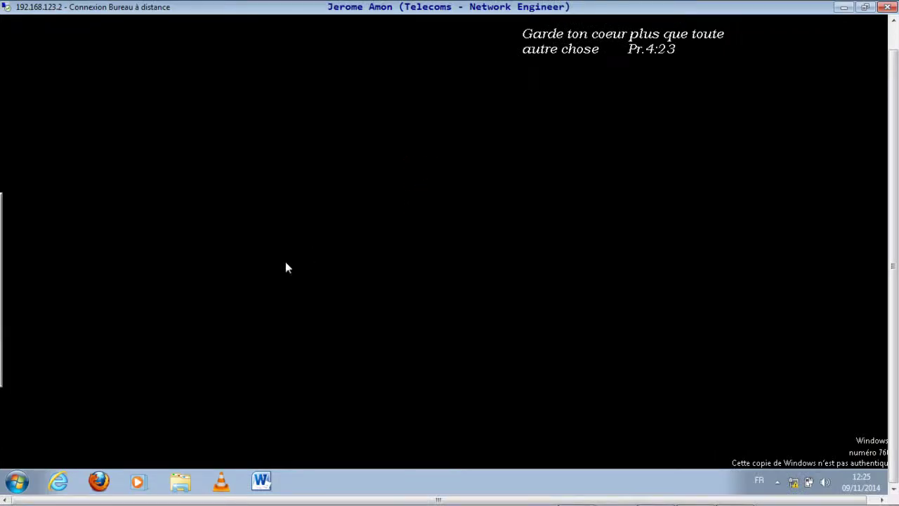
Open a CMD command prompt with administrator rights inside the remote session and allow the account control request.
key("super+r")
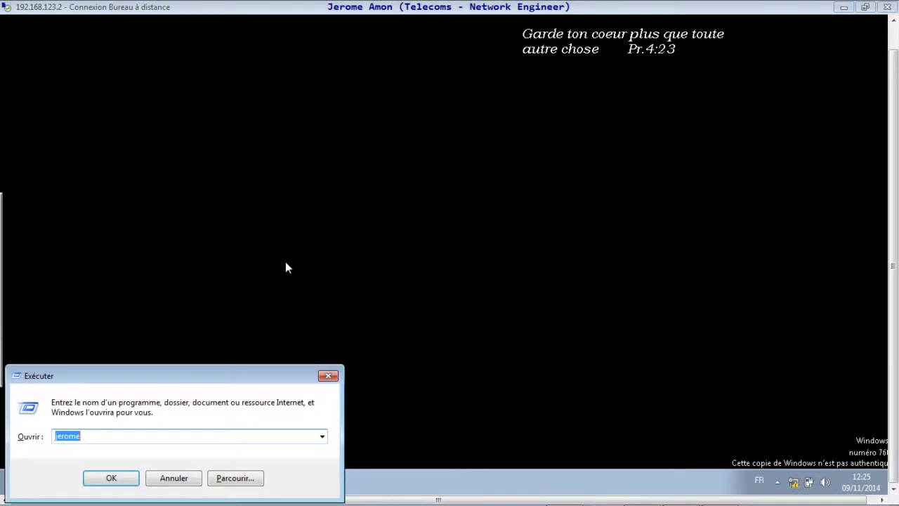
left_click(328, 375)
left_click(21, 482)
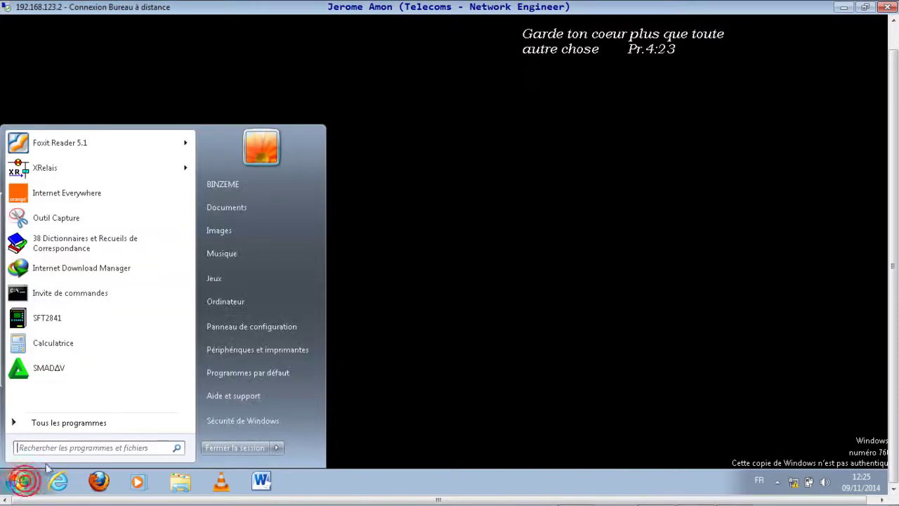
left_click(51, 447)
type("CMD")
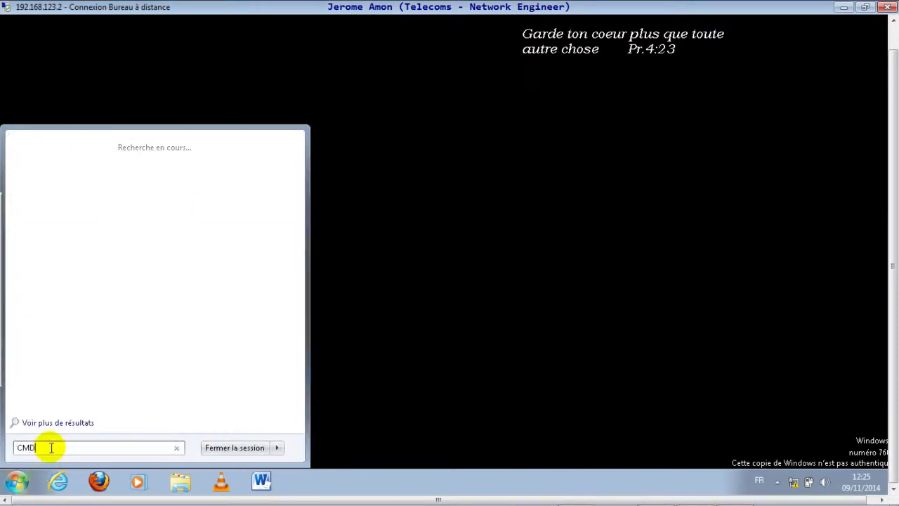
key("Return")
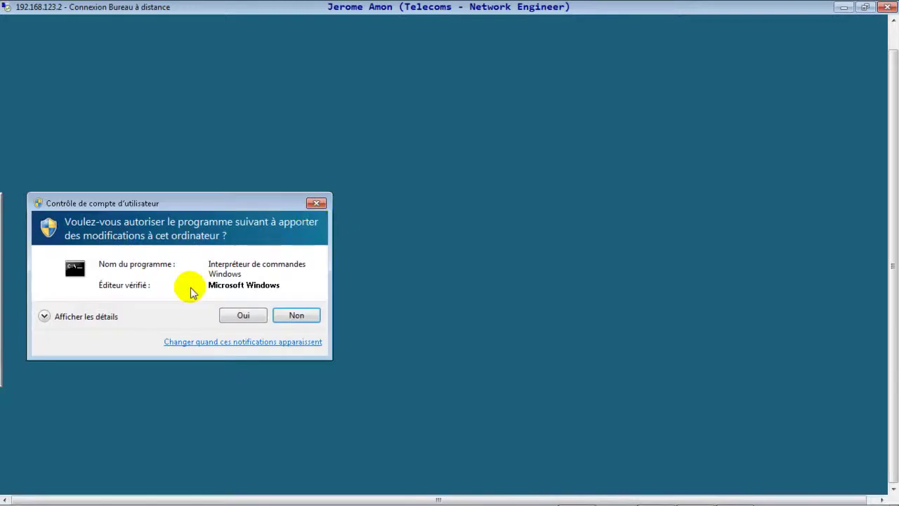
left_click(241, 315)
left_click(155, 75)
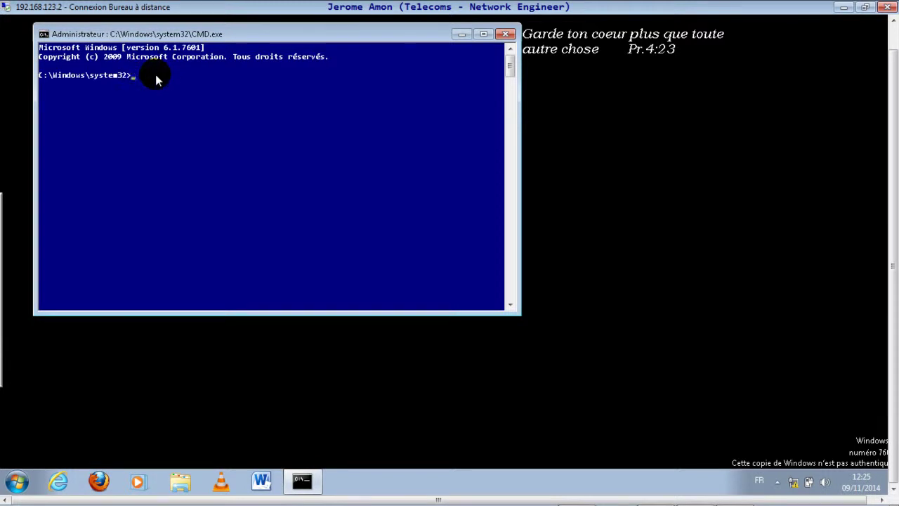
Check the remote computer's IP address with "netsh int ip sho add", then return to the local VLC window.
type("netsh int ip sho add")
key("Return")
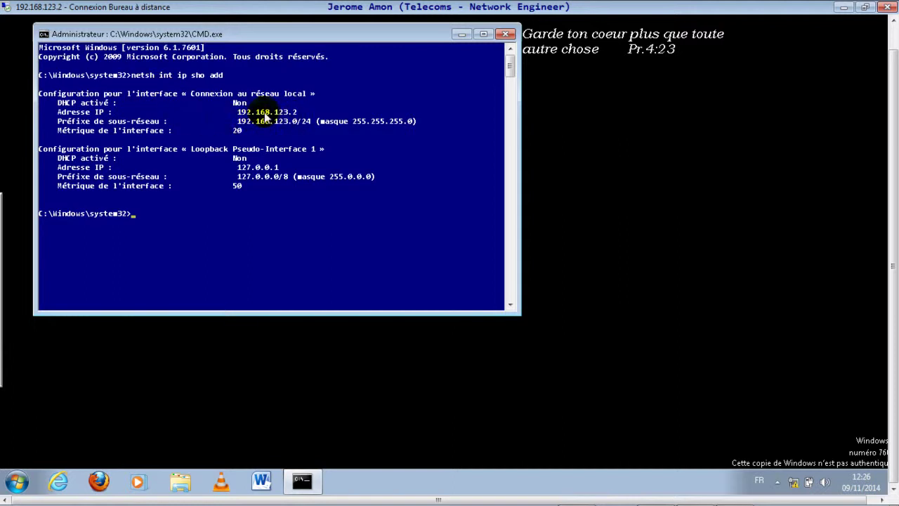
left_click(462, 35)
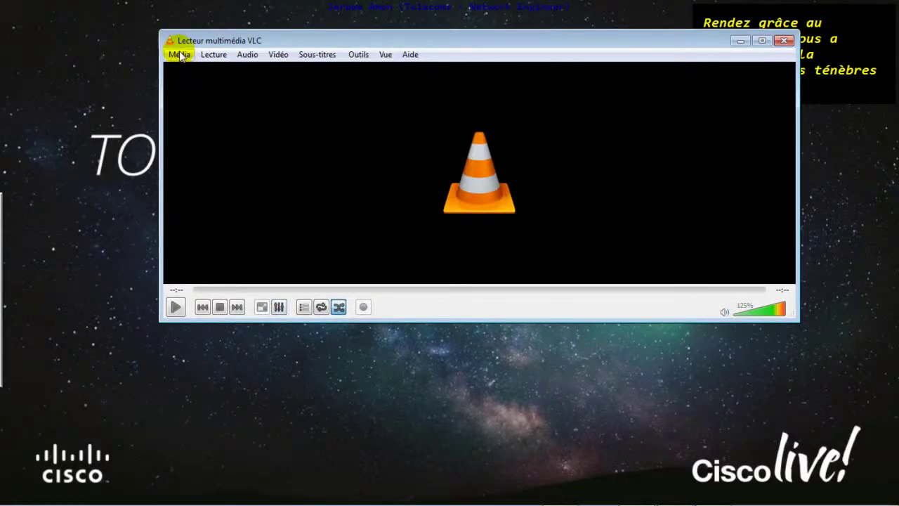
Start a new VLC stream with "BGP LAB1 - ECMP - MULTIHOP LOAD SHARING - OSPF - ISIS.mp4" from FFOutput as its source.
left_click(180, 53)
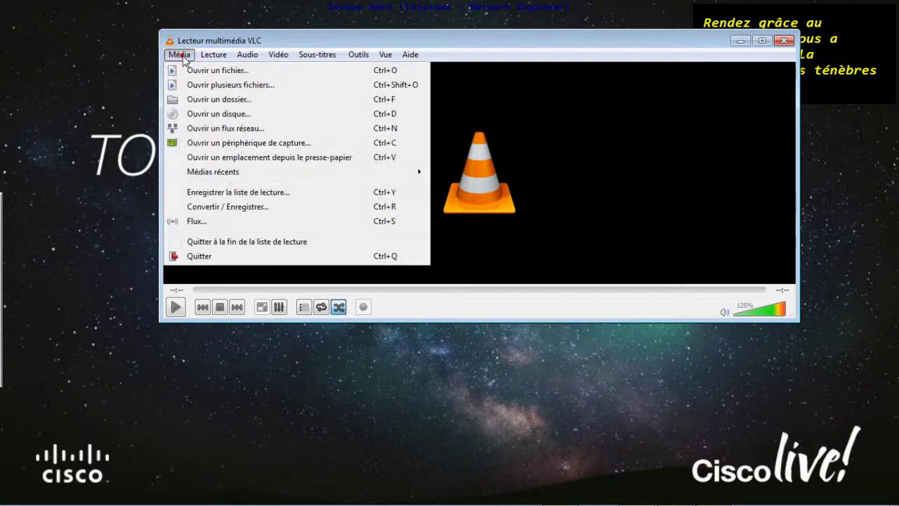
left_click(203, 223)
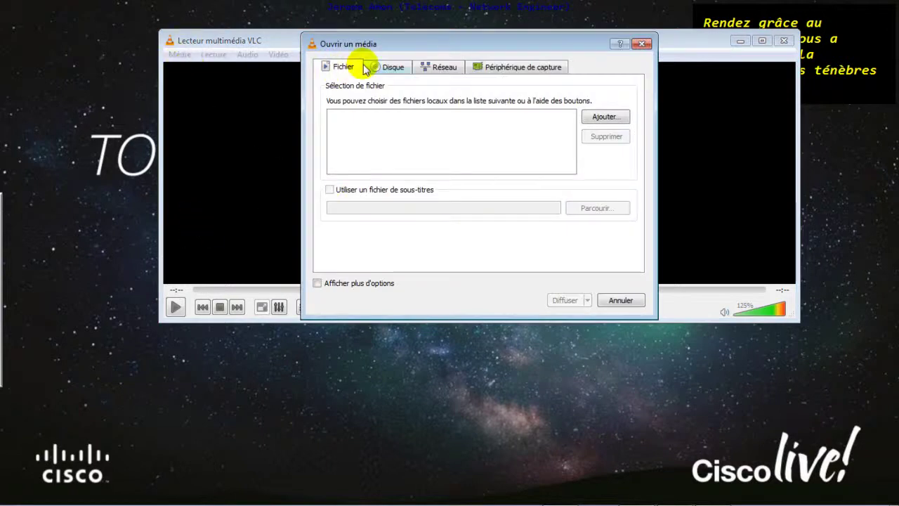
left_click(602, 118)
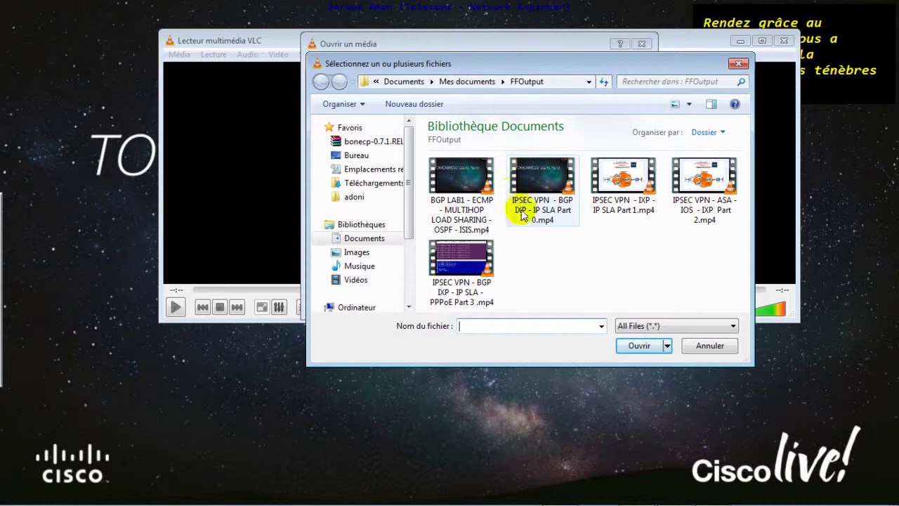
left_click(484, 186)
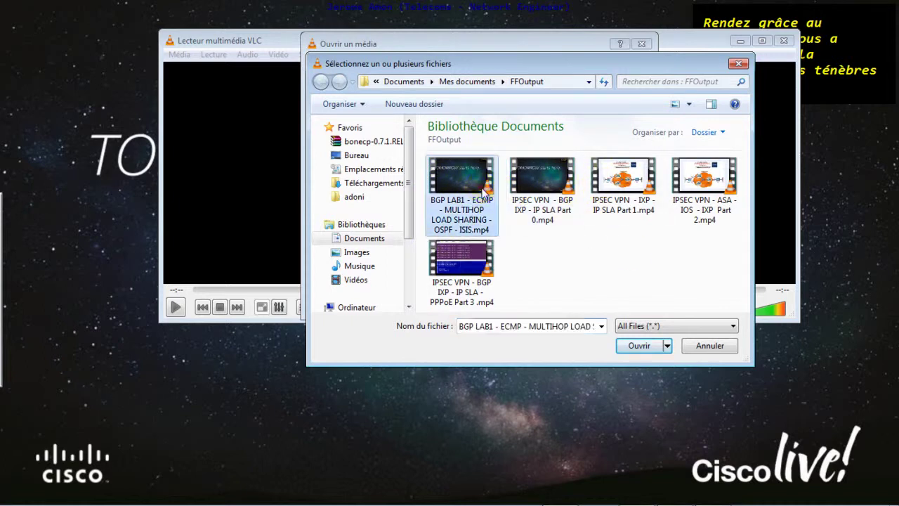
left_click(636, 346)
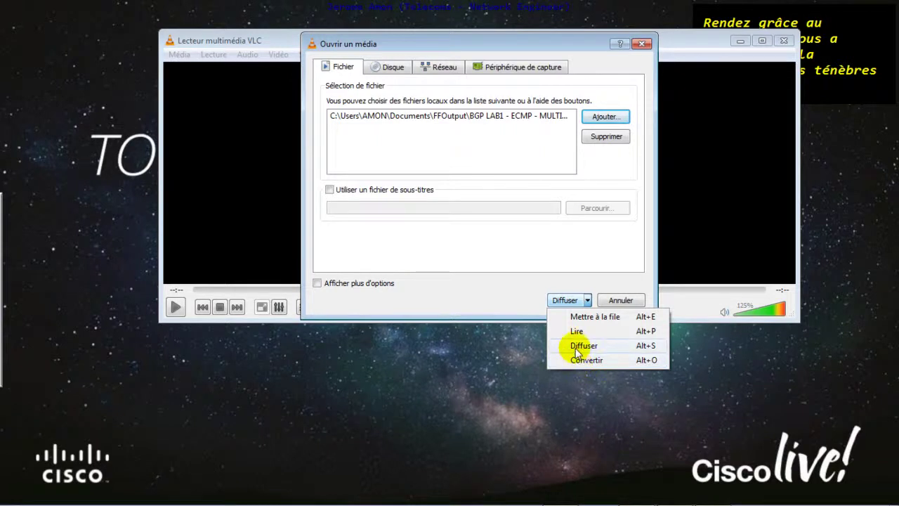
left_click(574, 345)
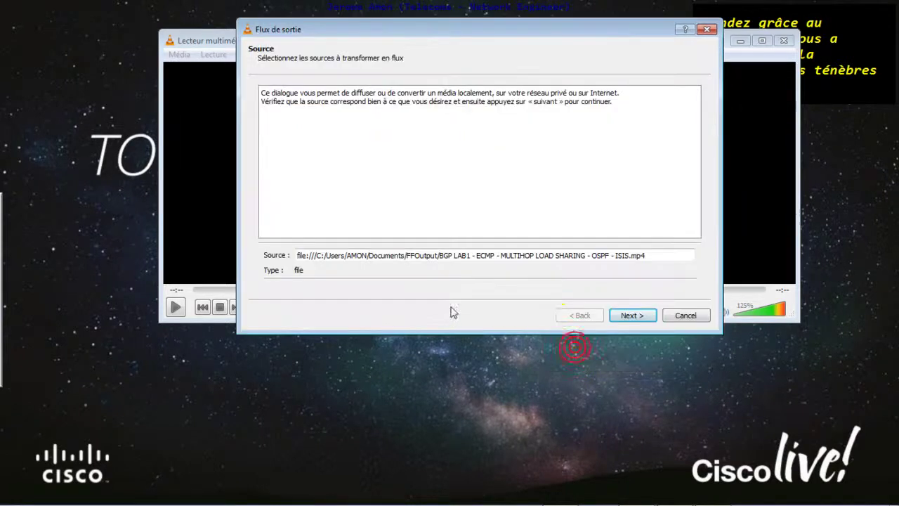
left_click(629, 315)
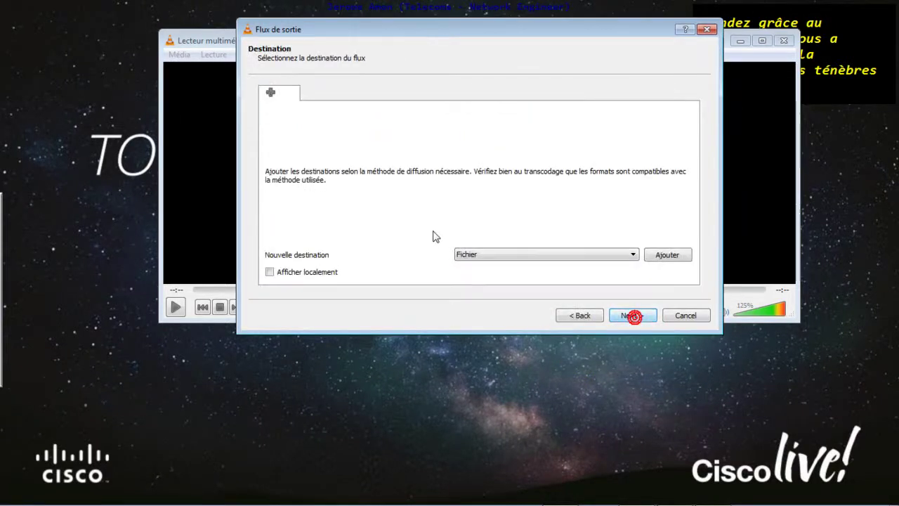
Enable local display of the stream and add a UDP (legacy) destination with the address 192.168.123.2.
left_click(270, 272)
left_click(518, 256)
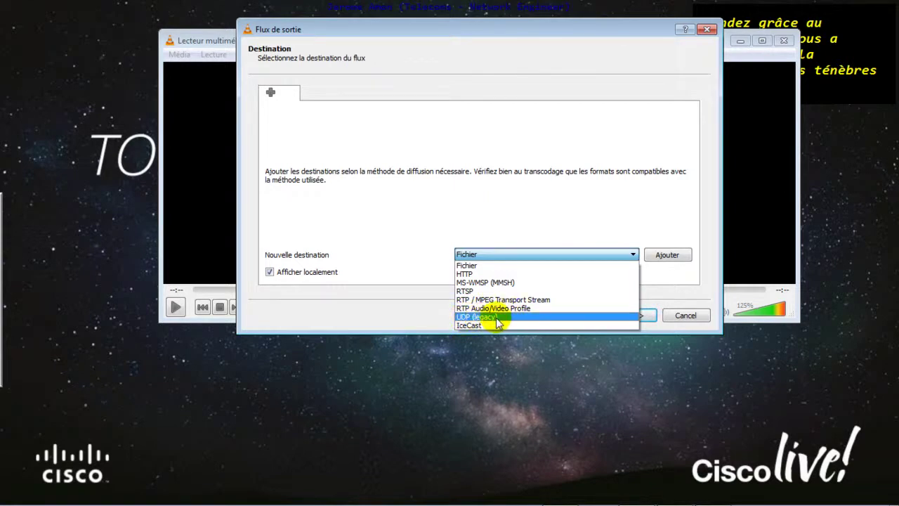
left_click(465, 317)
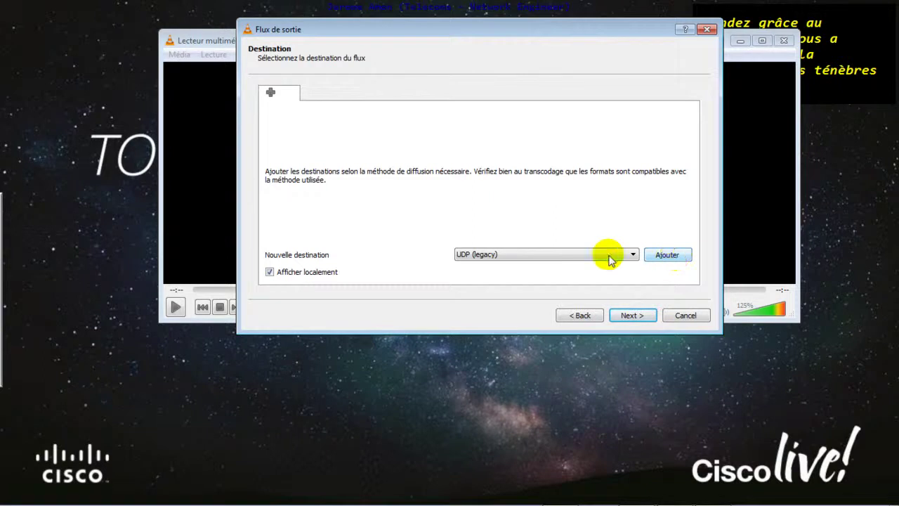
left_click(660, 255)
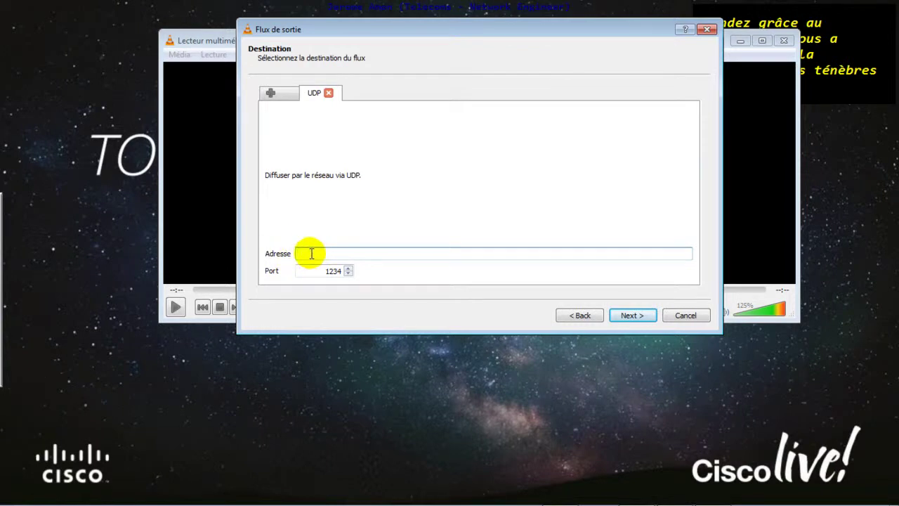
type("192.168.123.2")
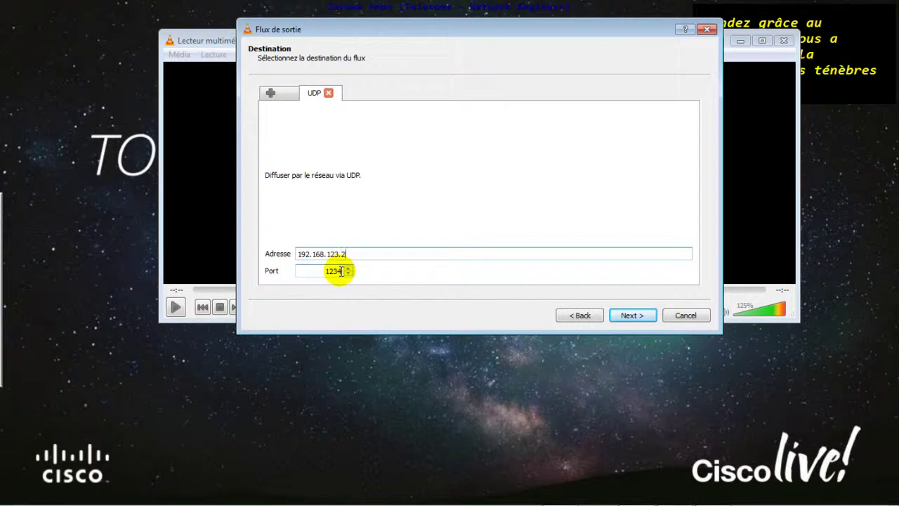
Turn off local display and add a second UDP (legacy) destination with address 224.1.1.1 and port 1235.
left_click(276, 93)
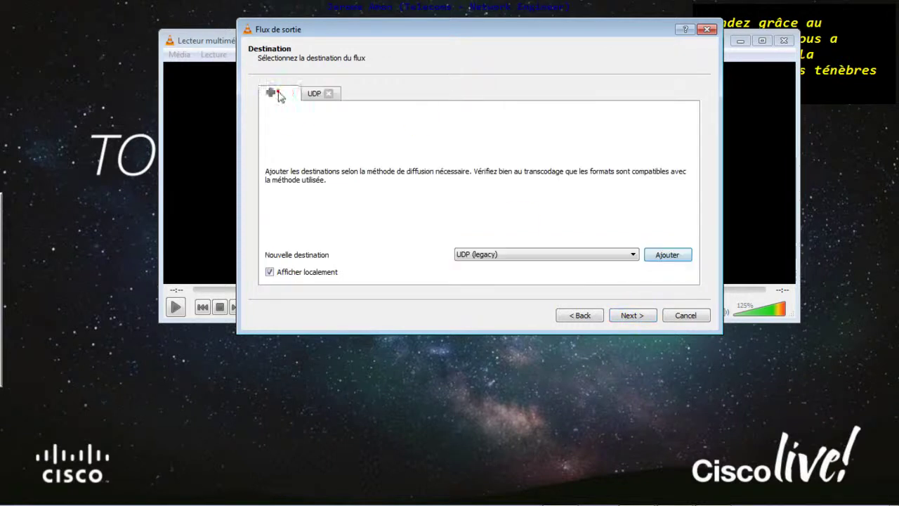
left_click(528, 254)
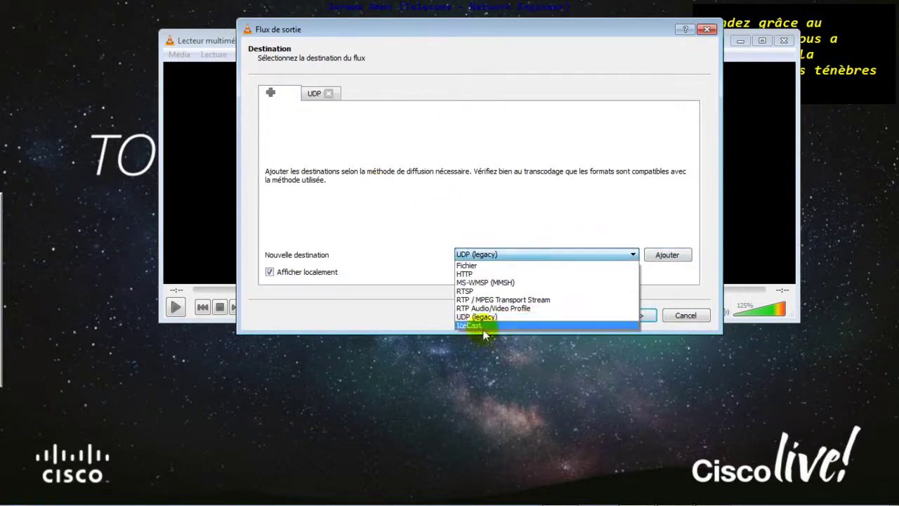
left_click(484, 313)
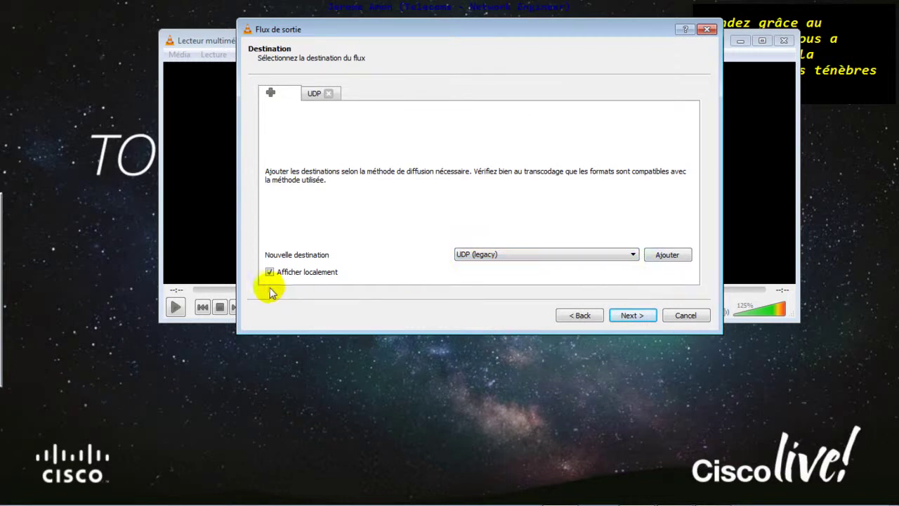
left_click(289, 274)
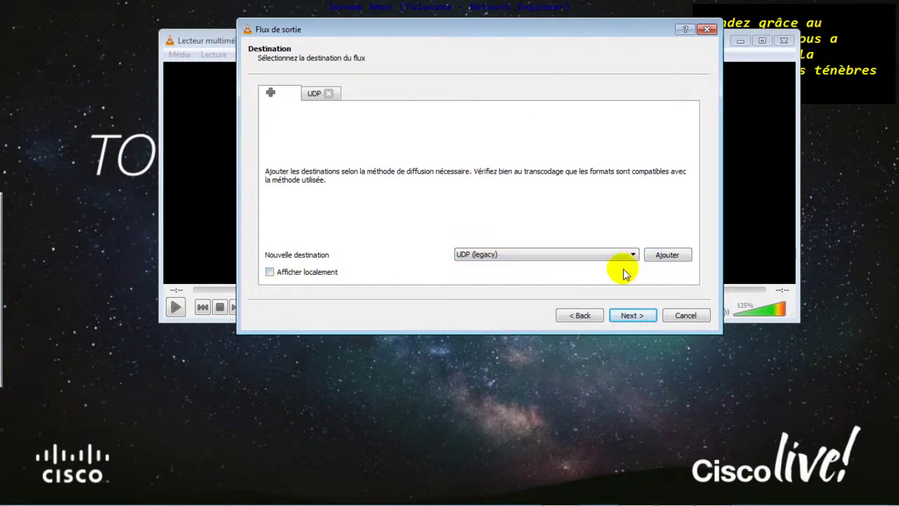
left_click(674, 256)
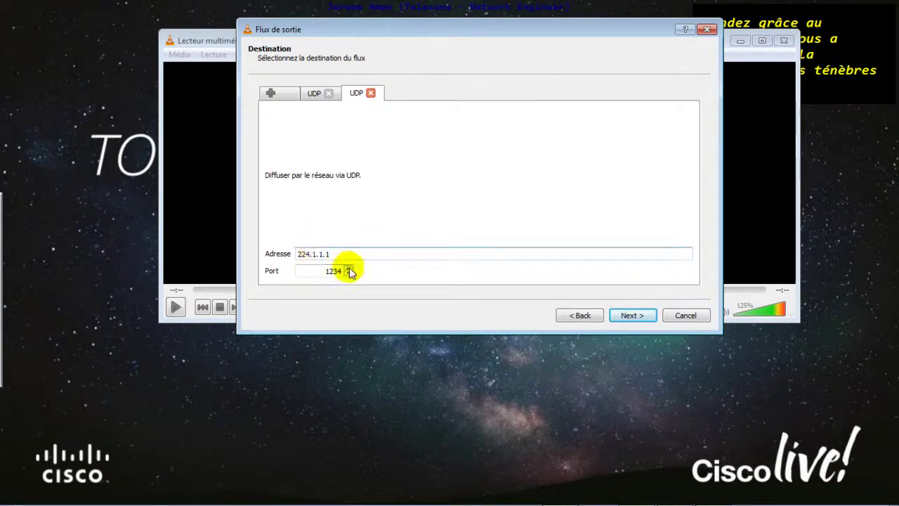
left_click(343, 270)
key("BackSpace")
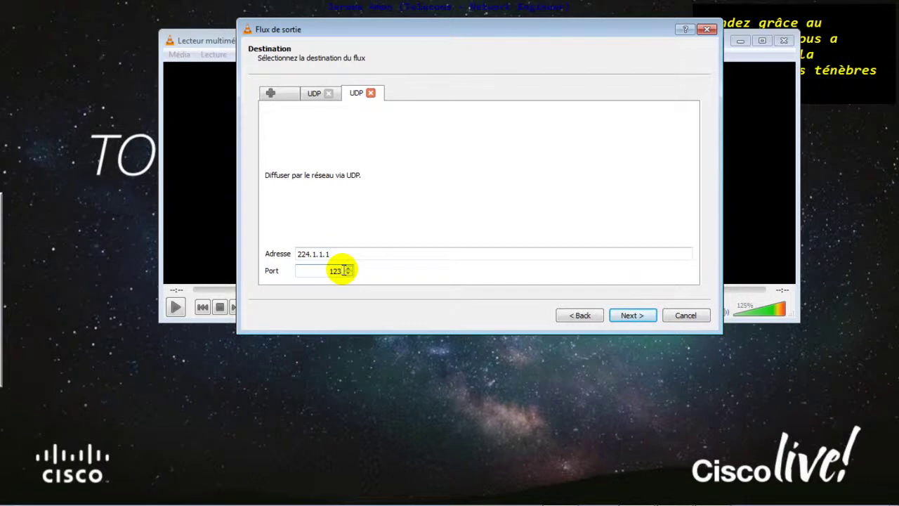
type("5")
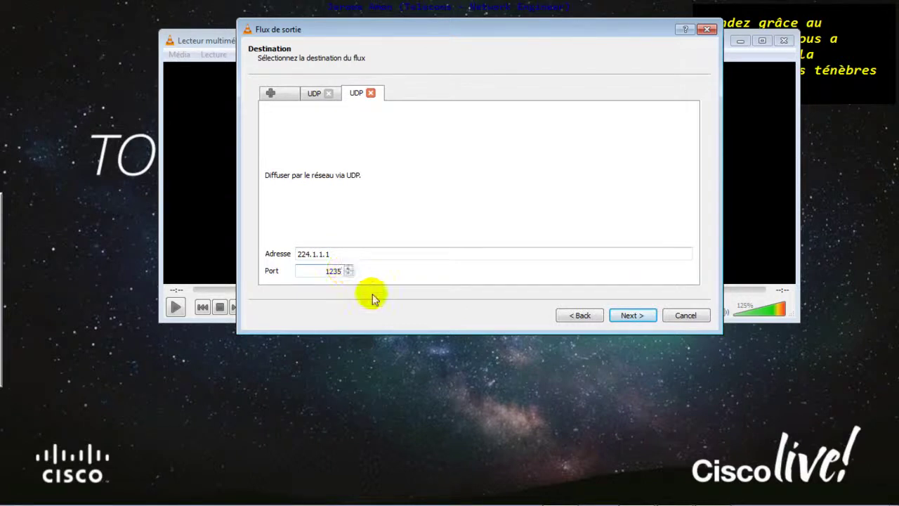
left_click(650, 318)
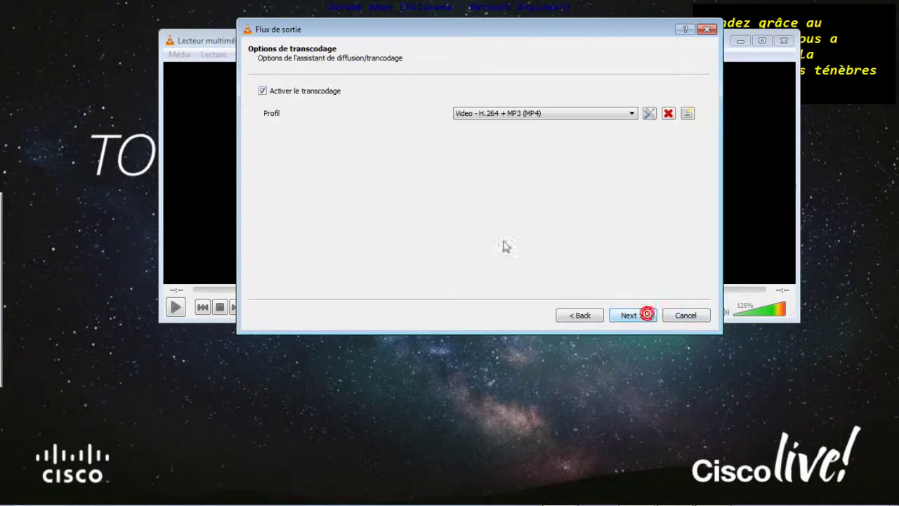
Disable transcoding and select the profile "Video - H.264 + MP3 (TS)".
left_click(477, 113)
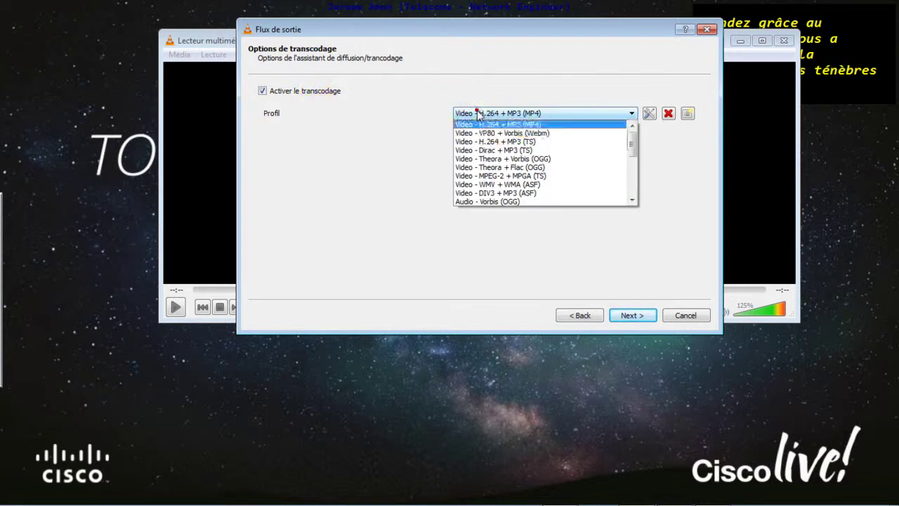
left_click(301, 90)
left_click(525, 115)
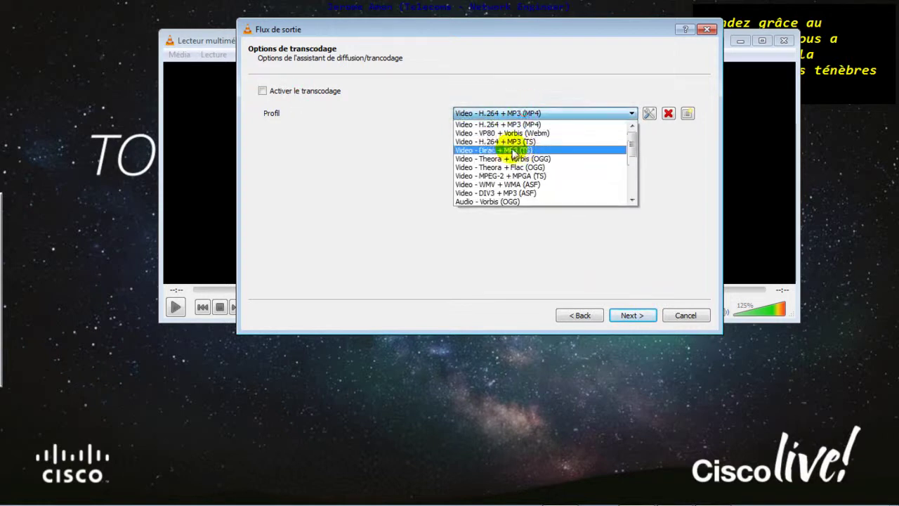
left_click(509, 142)
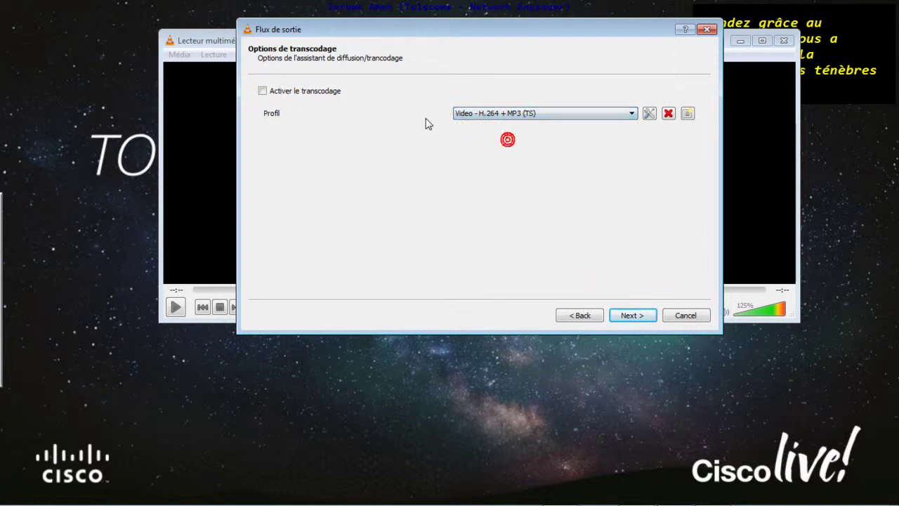
Review the video and audio codec settings of the H.264 + MP3 (TS) profile, then save and close it.
left_click(648, 114)
left_click(425, 70)
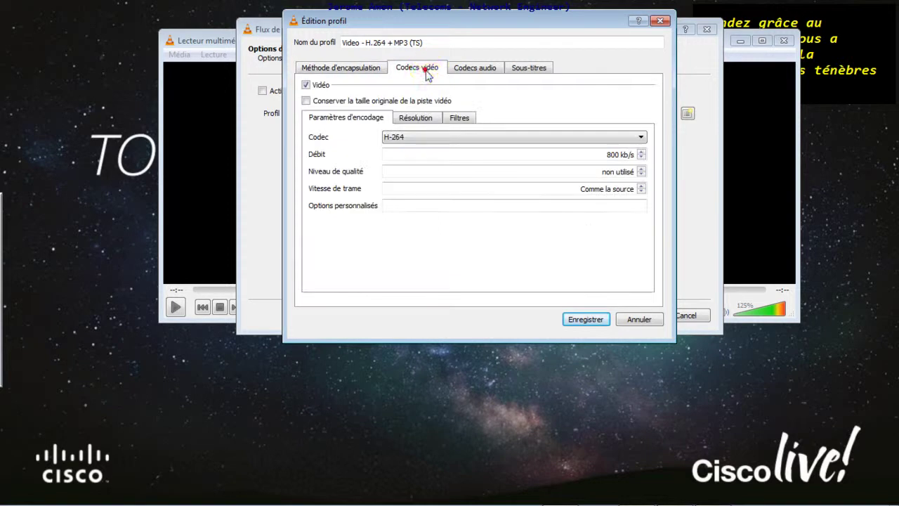
left_click(481, 70)
left_click(482, 71)
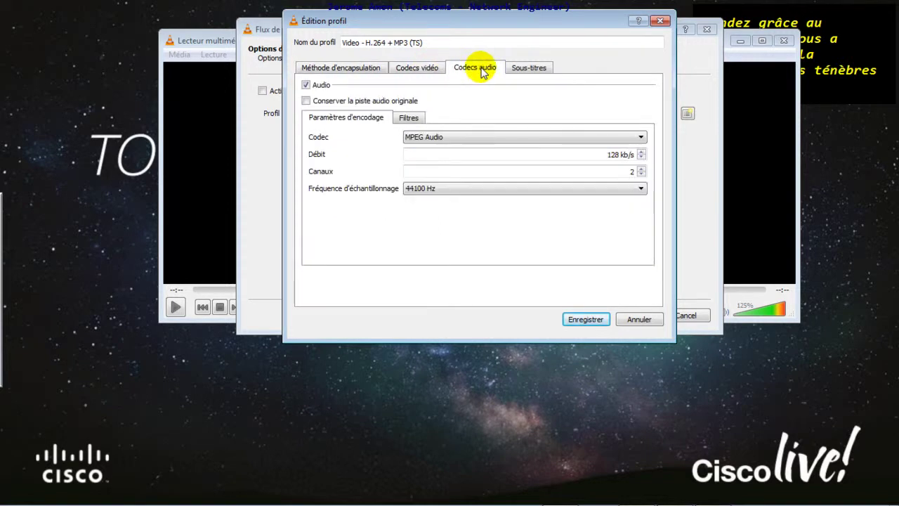
left_click(589, 319)
Enable transcoding, check the generated stream output string, and return to the transcoding options.
left_click(262, 90)
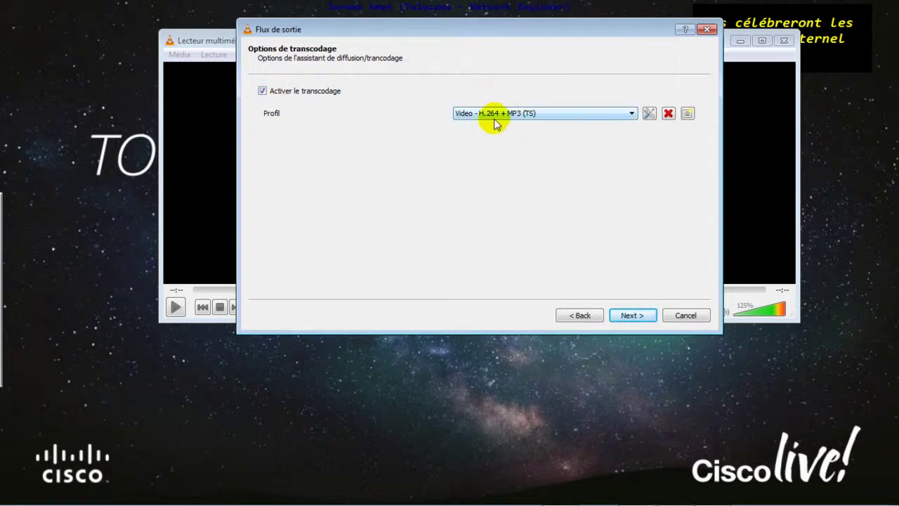
left_click(642, 316)
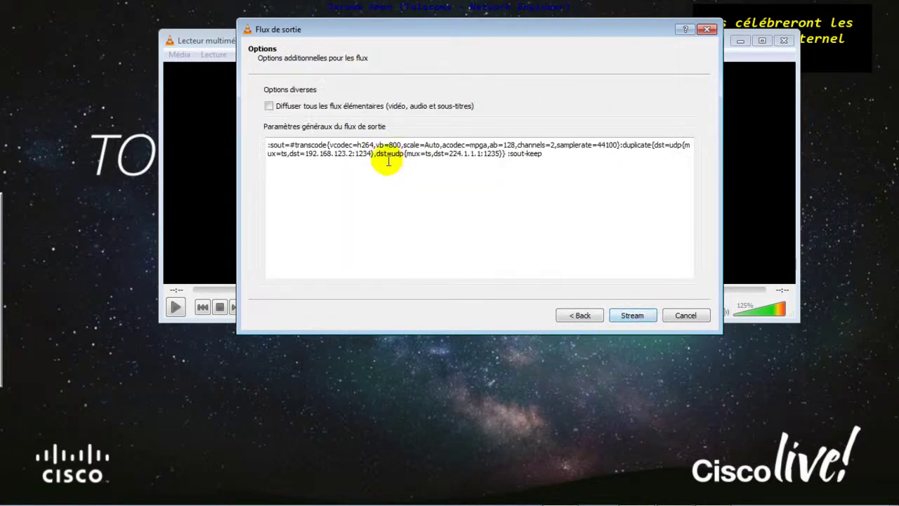
left_click(580, 315)
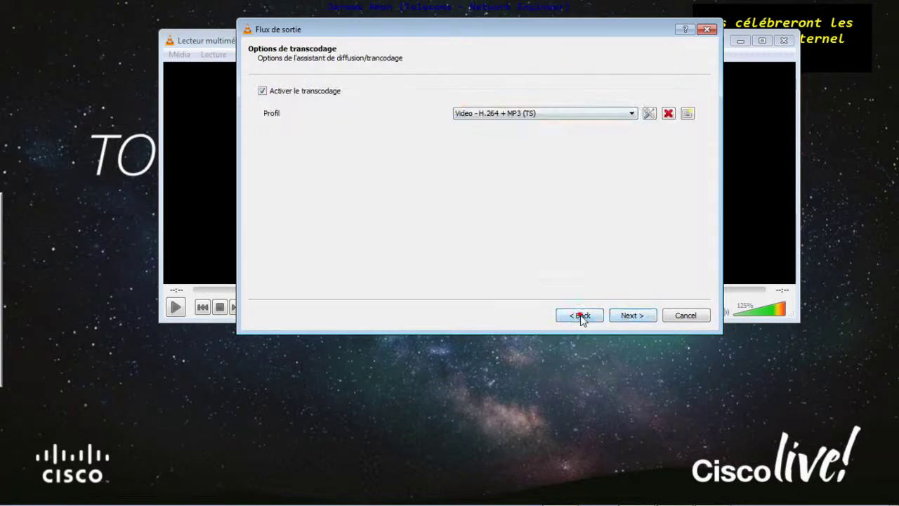
Open the H.264 + MP3 (TS) profile, examine the available video codecs and select H-264.
left_click(483, 113)
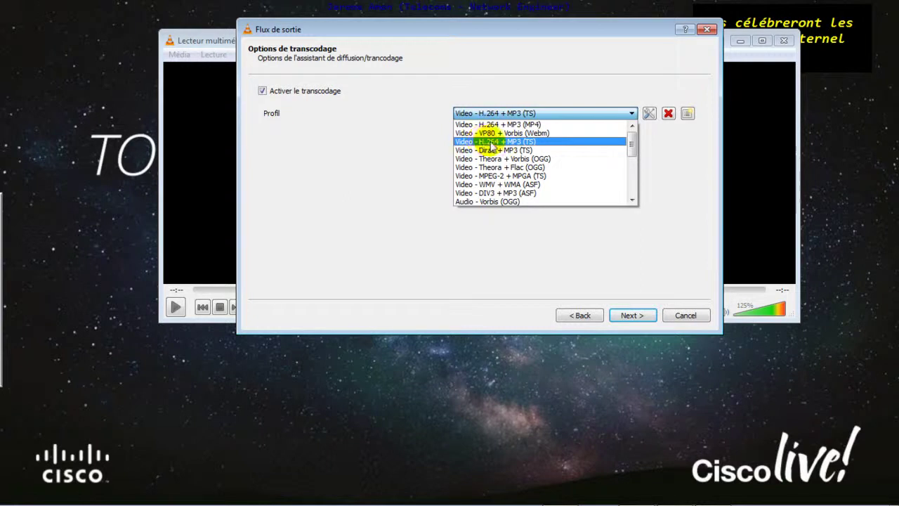
left_click(648, 114)
left_click(424, 69)
left_click(447, 137)
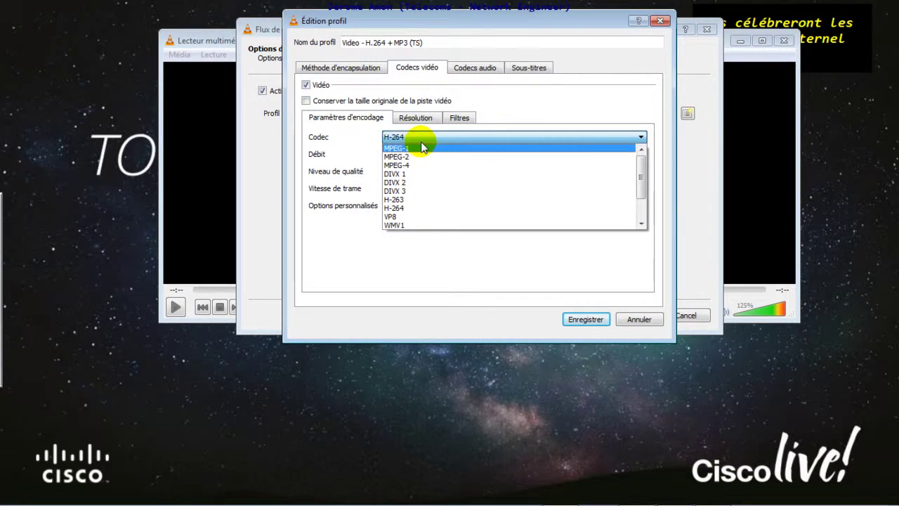
left_click(404, 208)
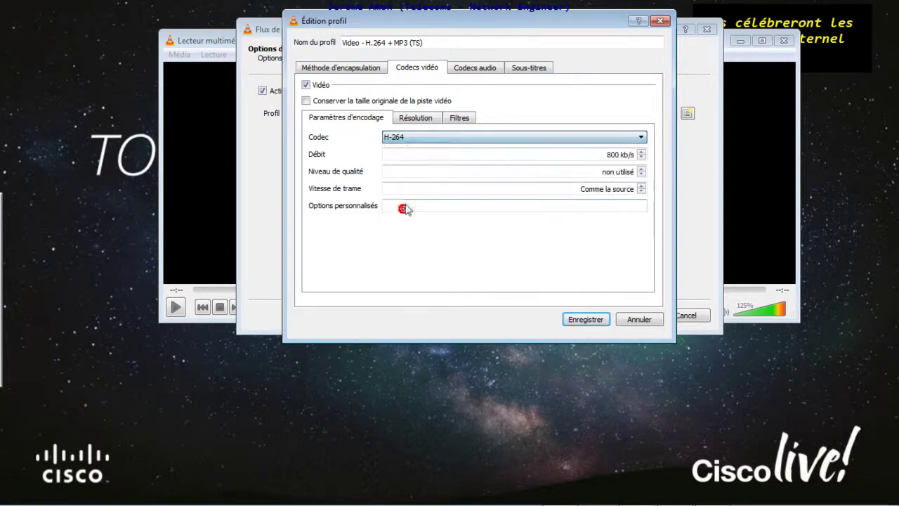
Examine the profile's audio codecs with MPEG Audio selected, check the encapsulation method, and save the profile.
left_click(474, 69)
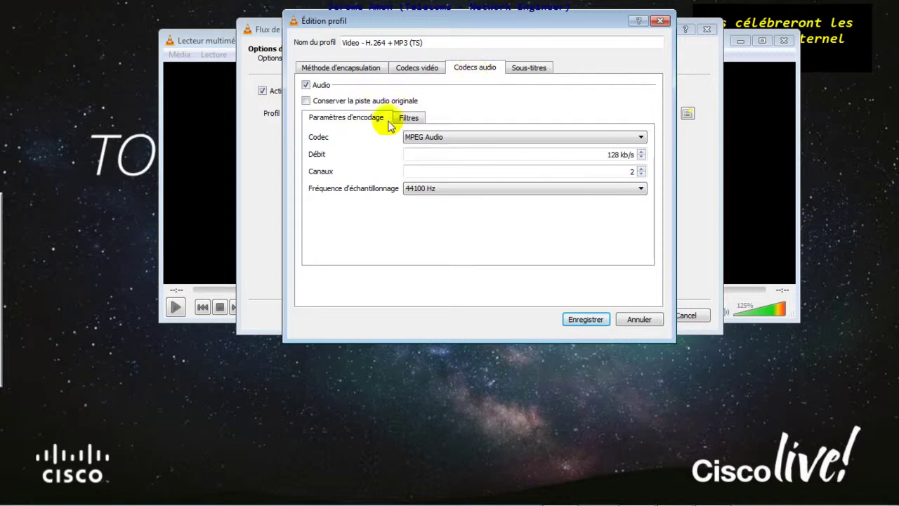
left_click(427, 138)
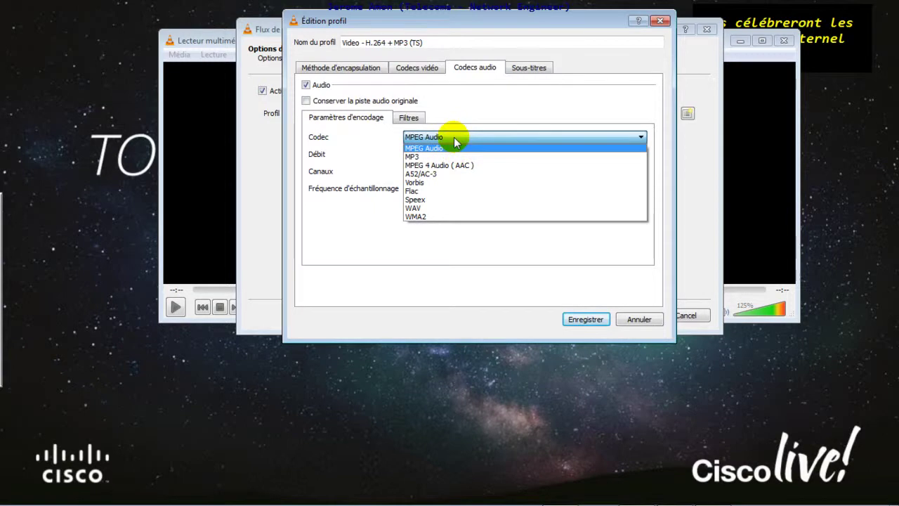
left_click(455, 138)
left_click(458, 139)
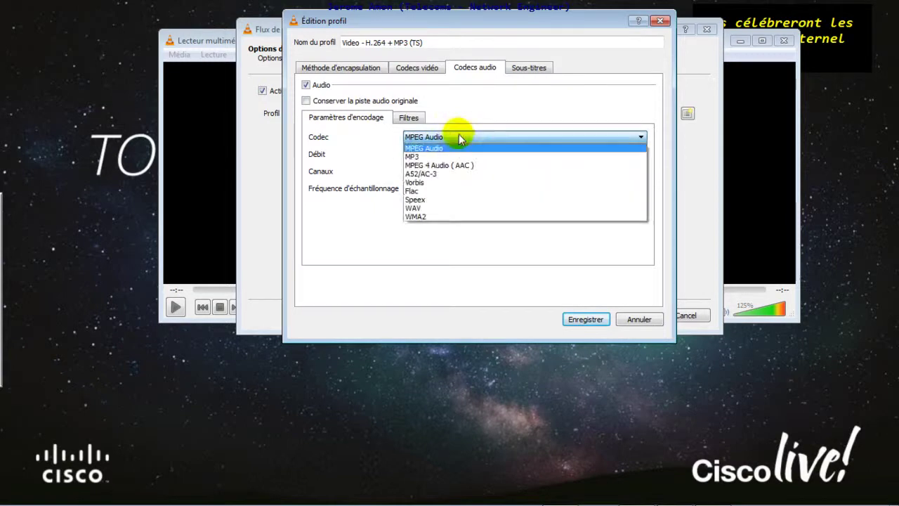
left_click(445, 149)
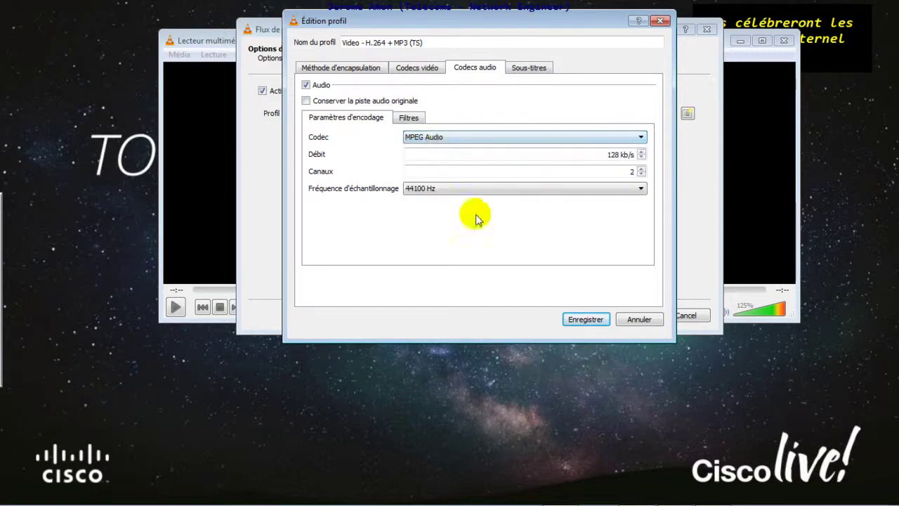
left_click(339, 68)
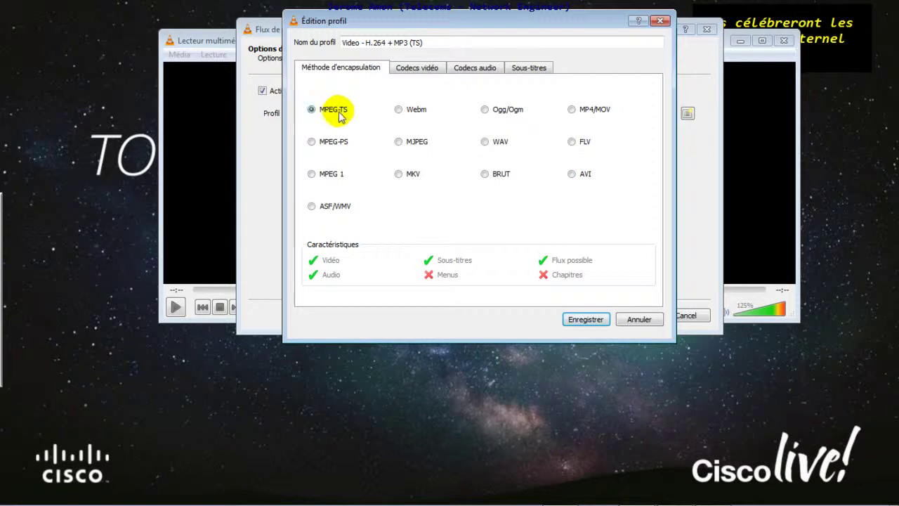
left_click(585, 322)
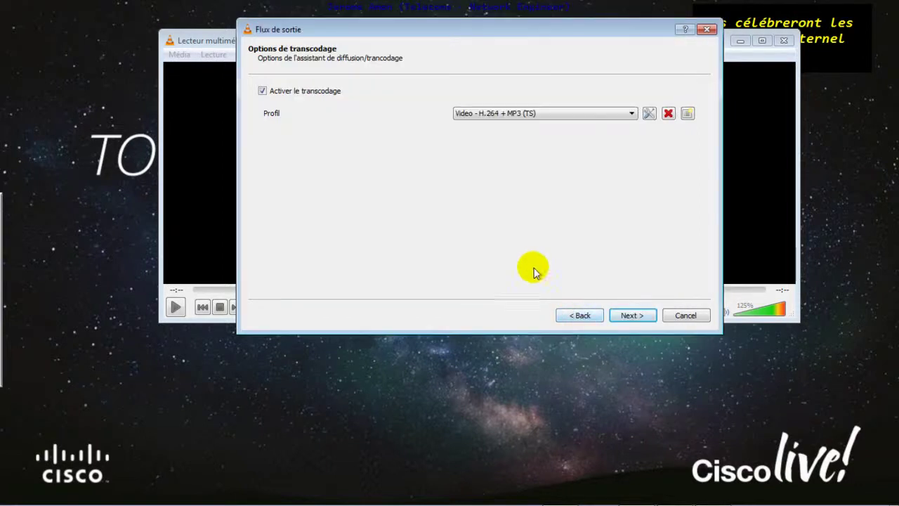
Start the stream with transcoding disabled and all elementary streams (video, audio and subtitles) included.
left_click(302, 90)
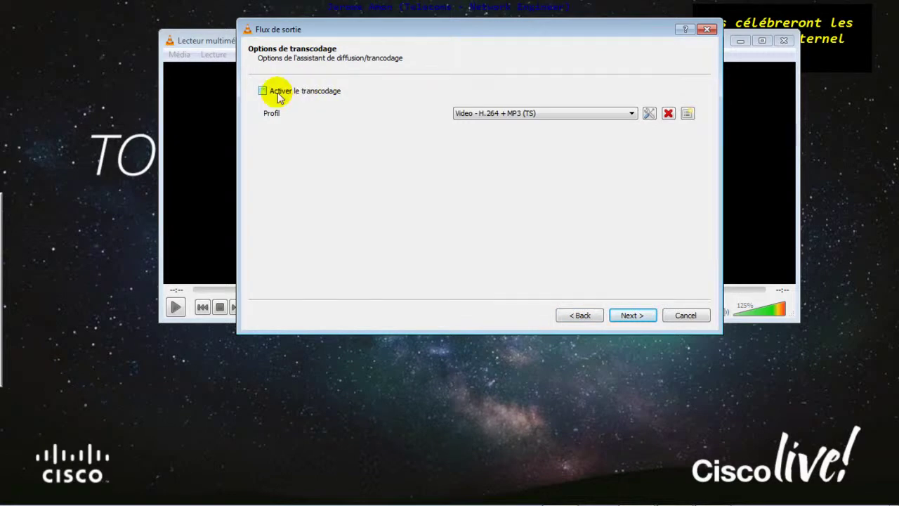
left_click(632, 316)
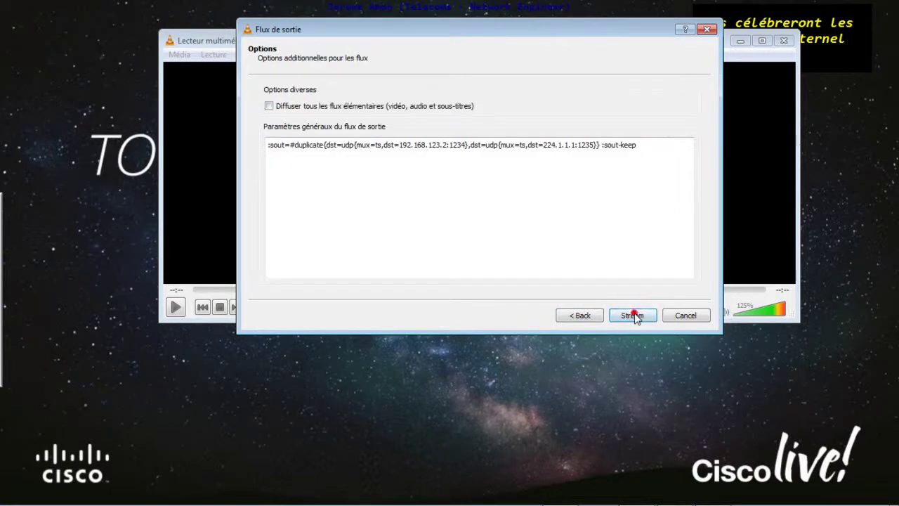
left_click(271, 107)
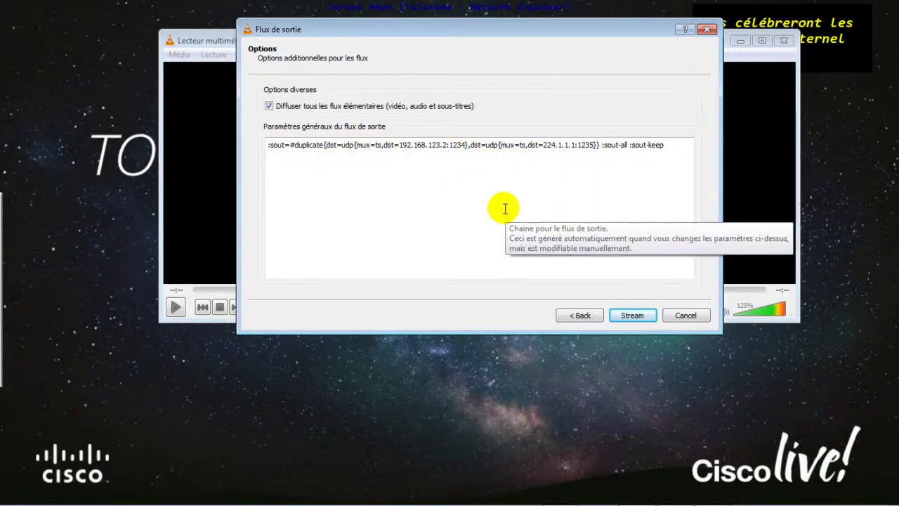
left_click(633, 314)
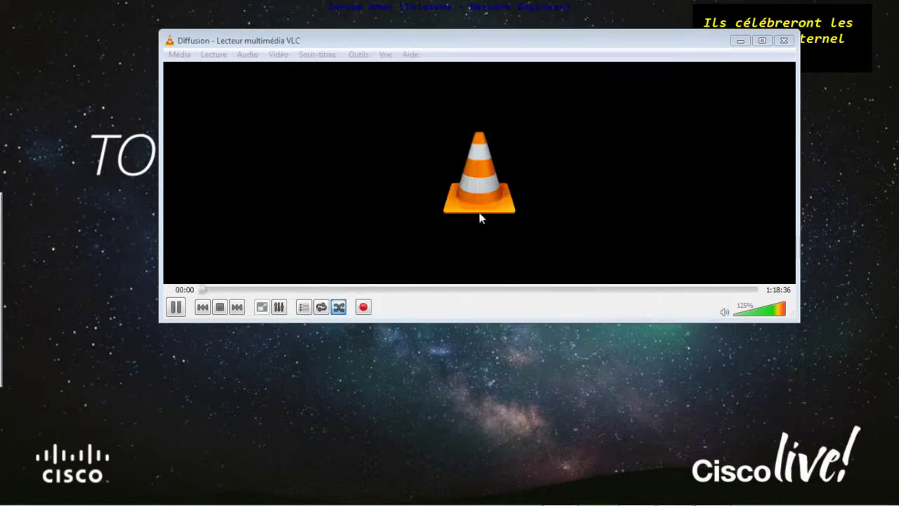
Narrow the local VLC window from its left edge and switch to the remote desktop session of 192.168.123.2.
left_click_drag(161, 131, 522, 142)
left_click_drag(455, 146, 422, 146)
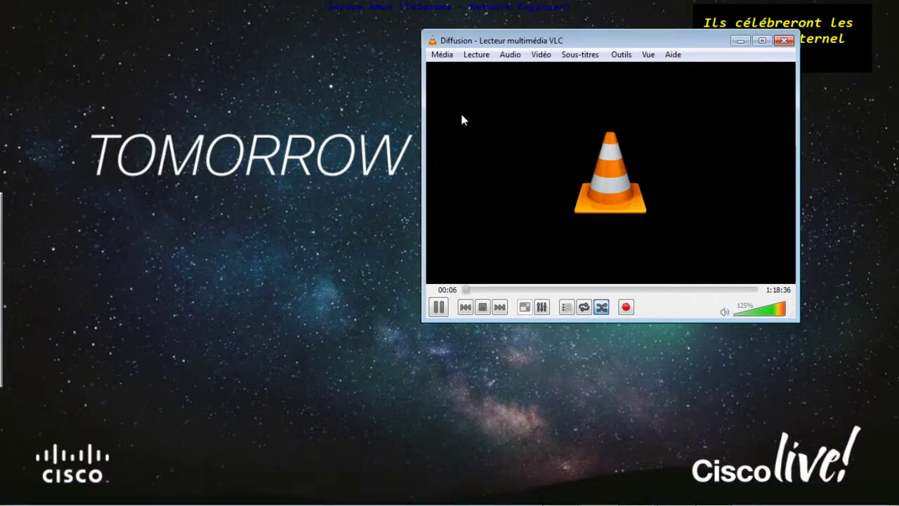
left_click(694, 492)
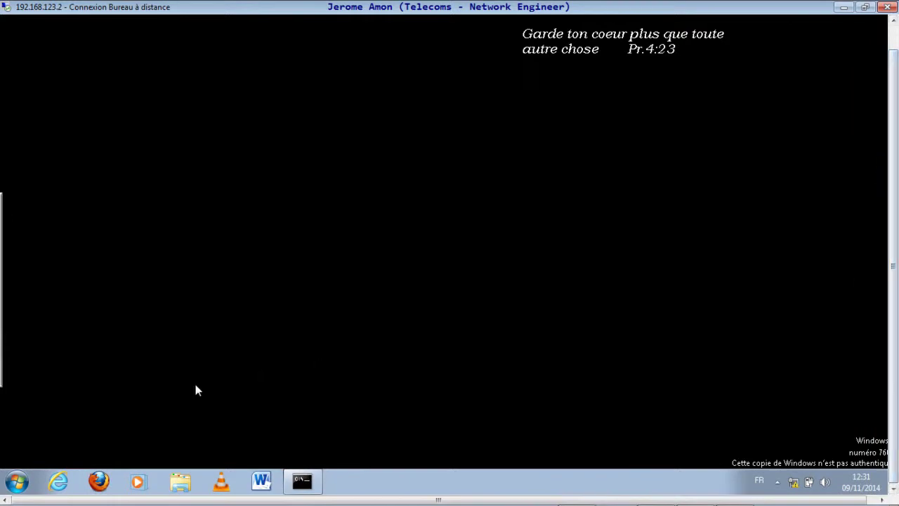
Start VLC on the remote computer.
left_click(221, 483)
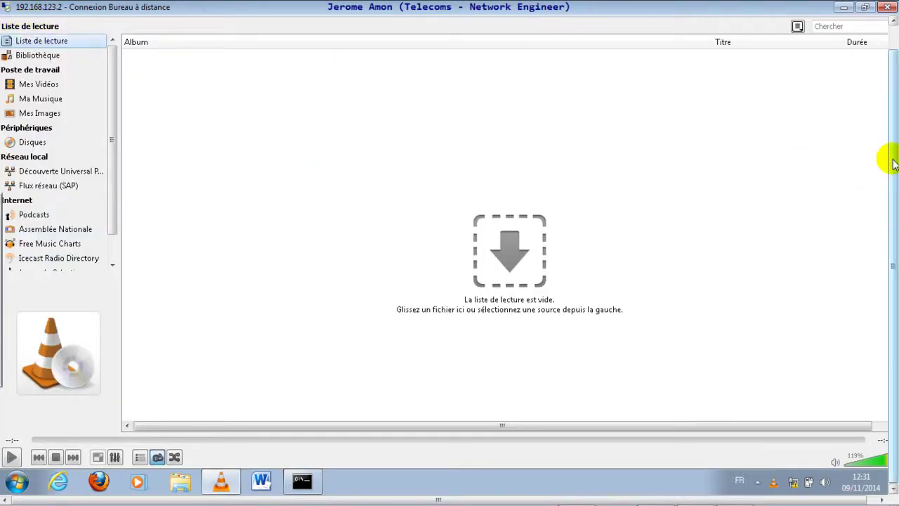
scroll(893, 186, "up", 1)
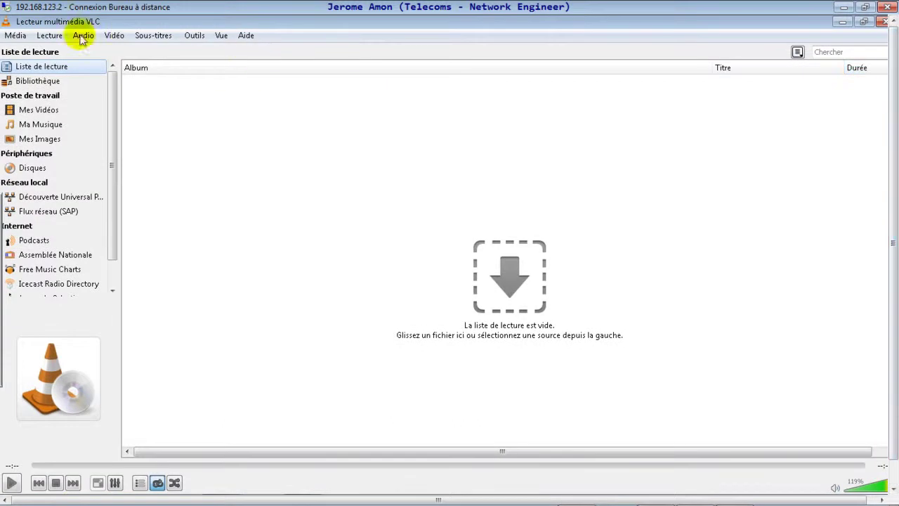
left_click(14, 36)
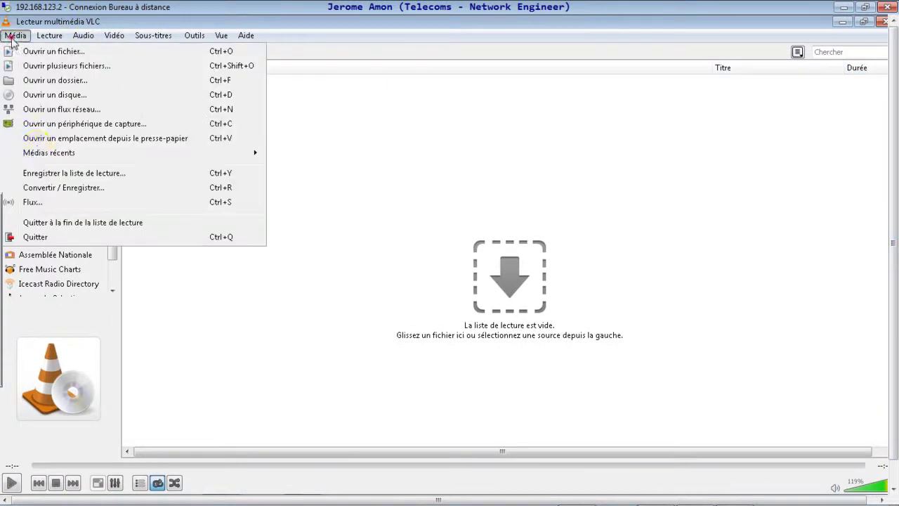
left_click(44, 112)
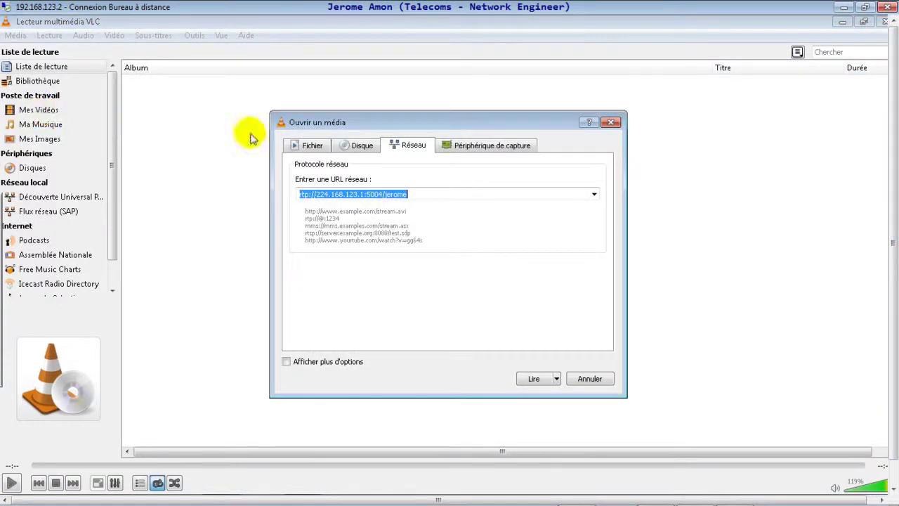
left_click(609, 122)
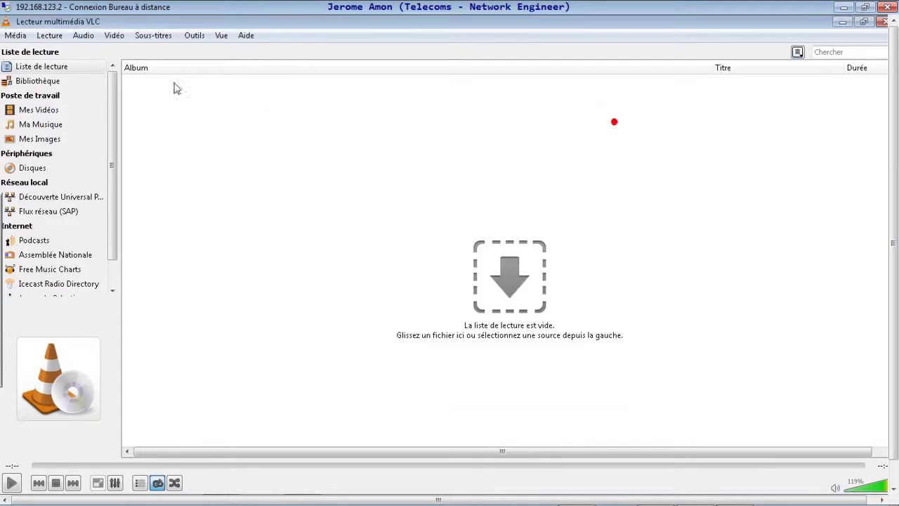
left_click(15, 36)
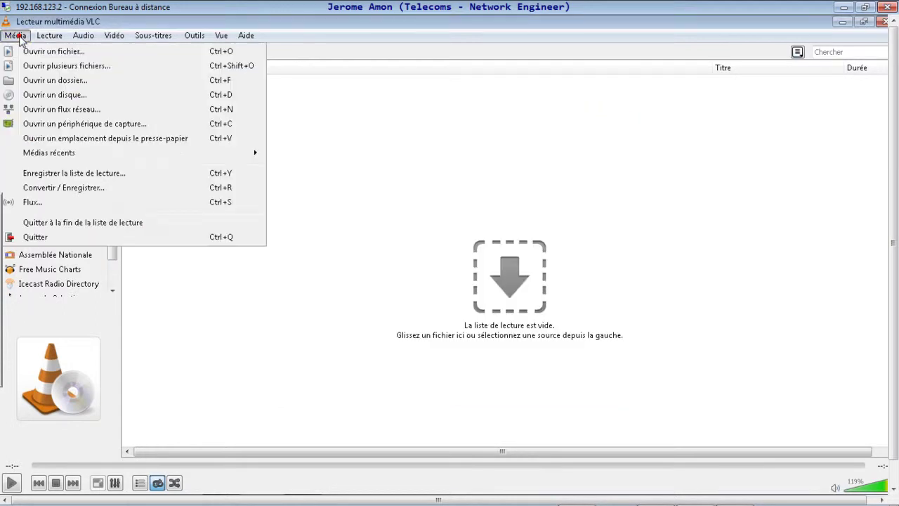
left_click(33, 202)
left_click(418, 151)
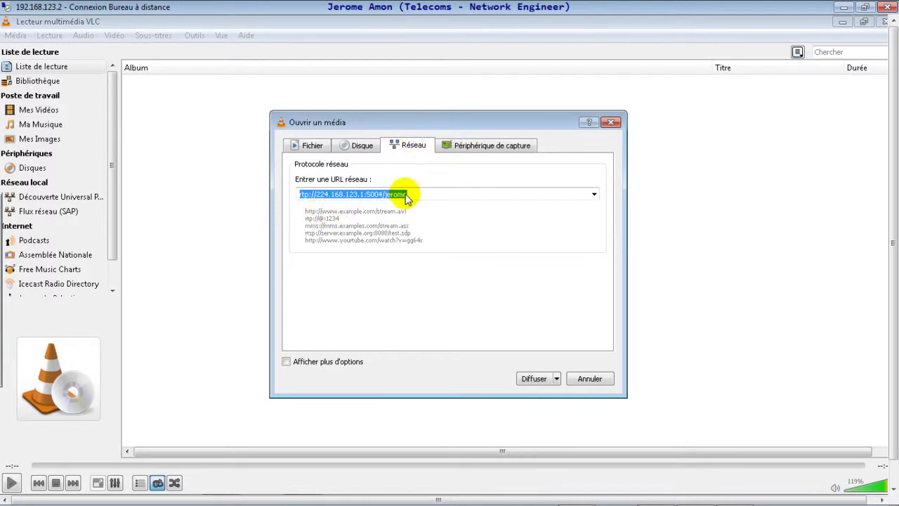
type("udp")
key("End")
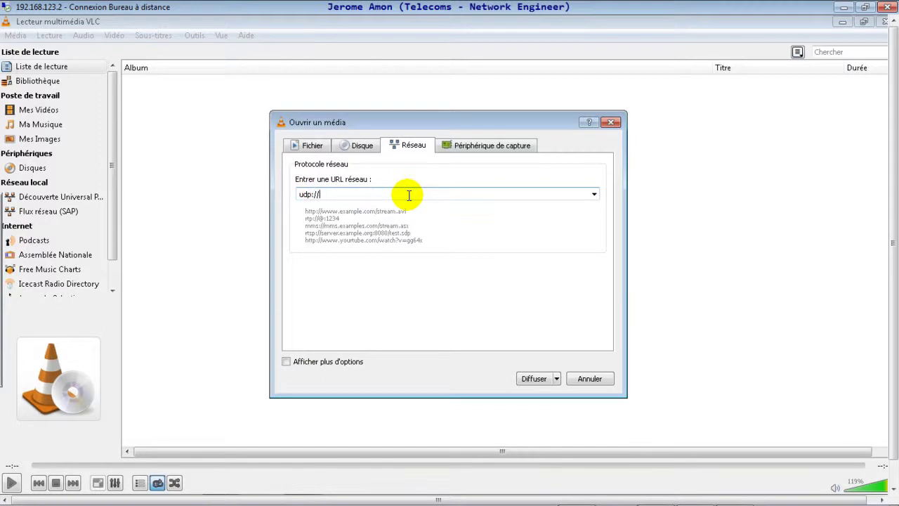
type("@224.1.1.1:7070")
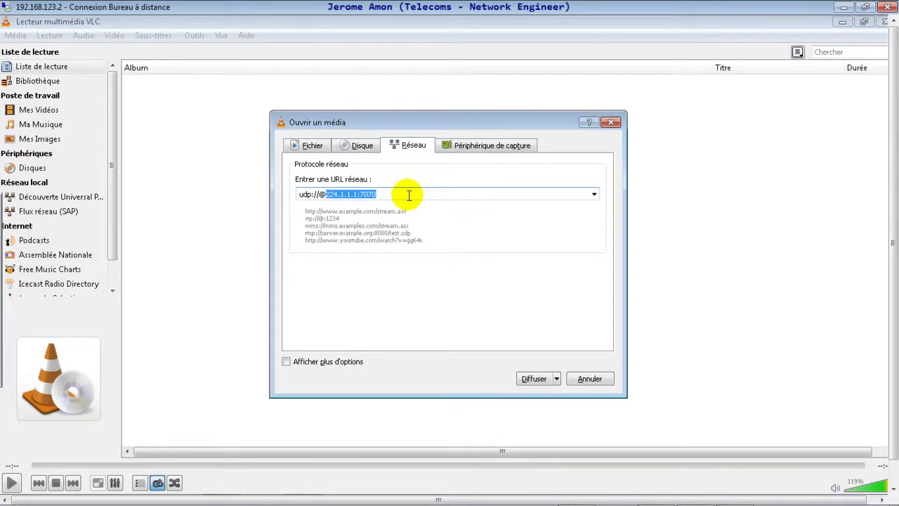
key("End")
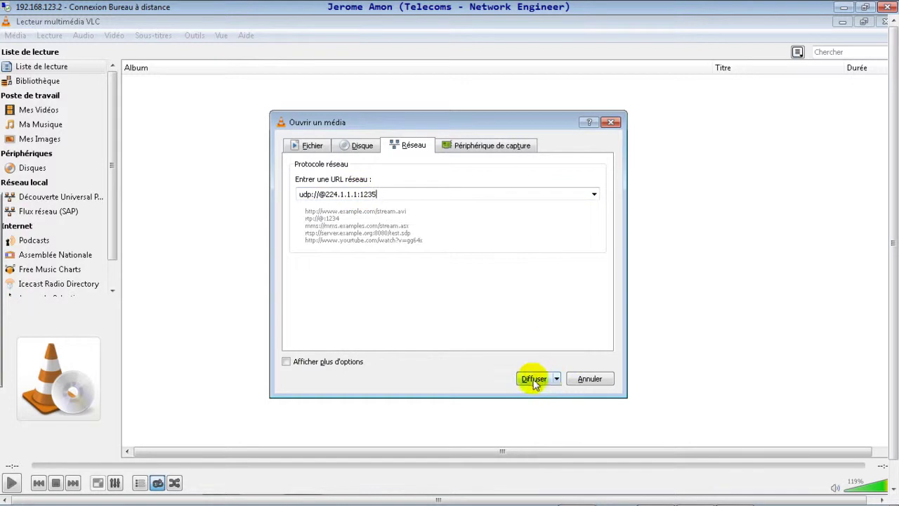
left_click(557, 379)
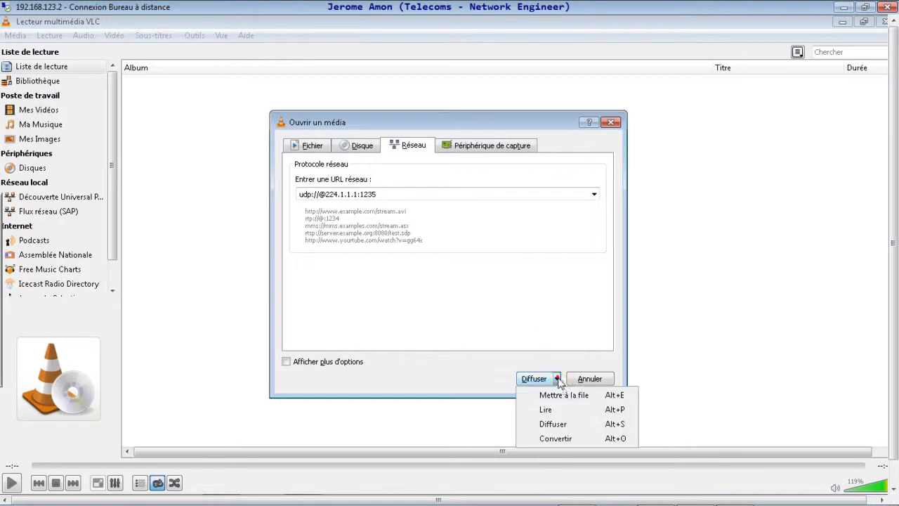
left_click(542, 410)
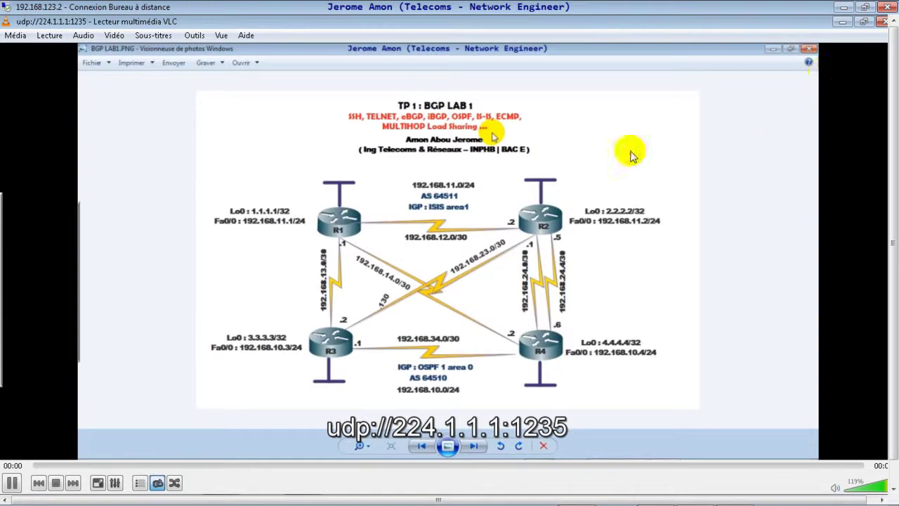
Restore the remote VLC window to a smaller size and move it up and left on the remote desktop.
left_click(864, 22)
left_click_drag(507, 178, 371, 94)
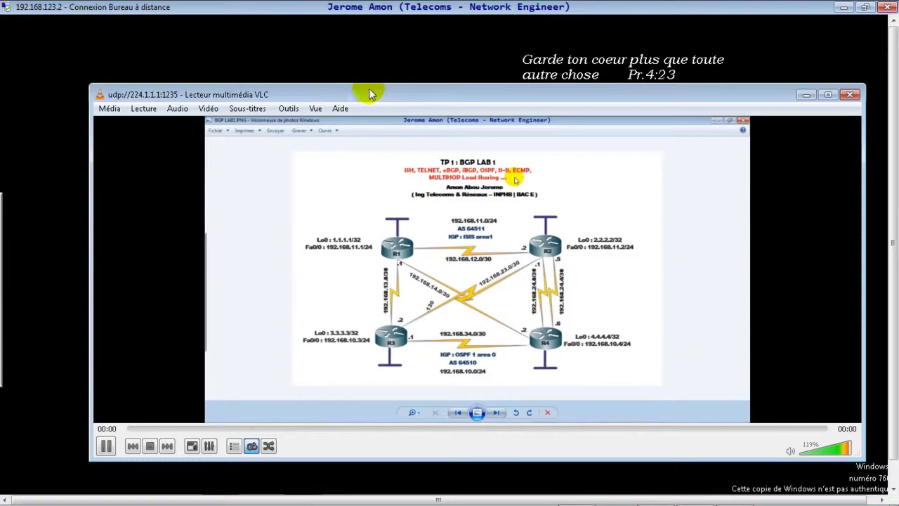
left_click(866, 191)
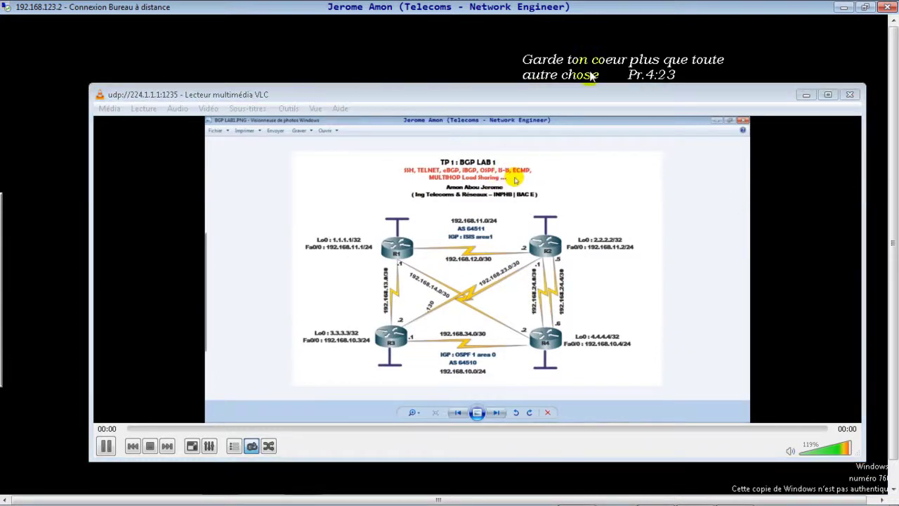
Restore the remote desktop window and arrange it side by side with a narrowed local VLC window, keeping the received video in view.
left_click(864, 7)
left_click_drag(519, 24, 373, 42)
left_click_drag(631, 41, 751, 55)
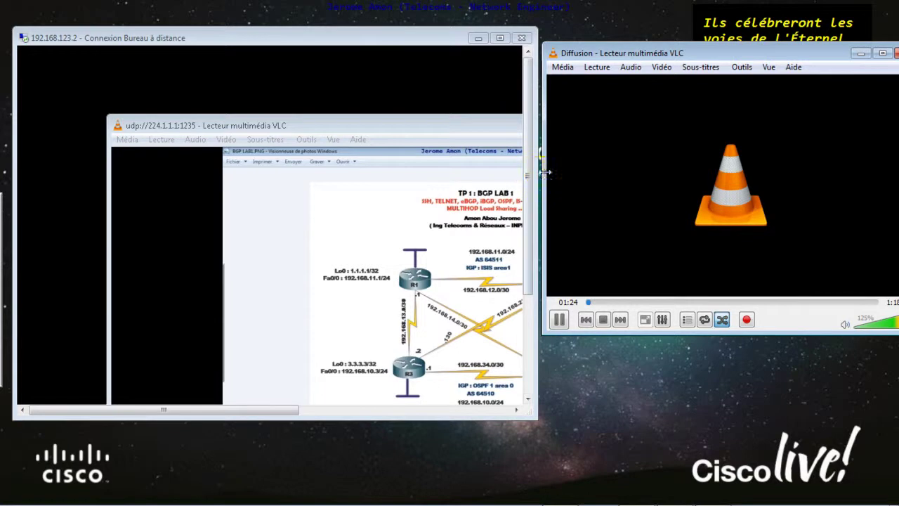
left_click_drag(542, 171, 575, 170)
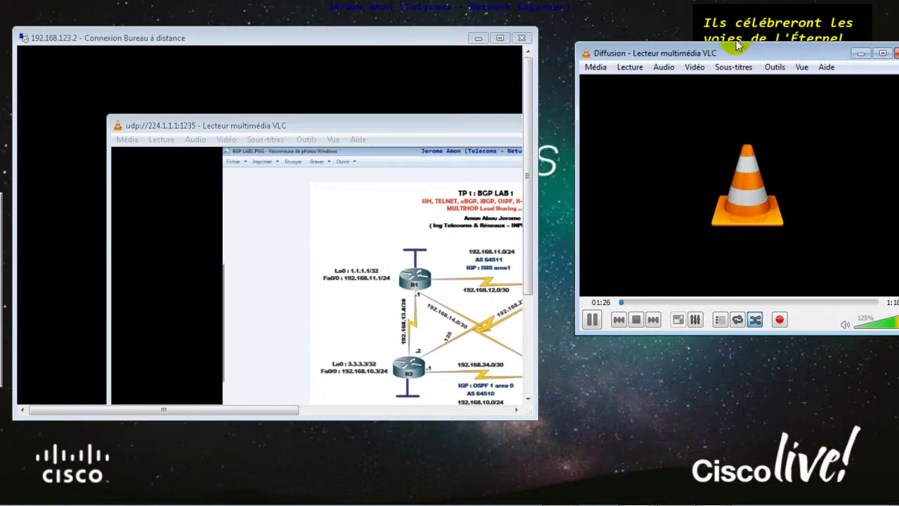
left_click_drag(705, 45, 702, 113)
left_click_drag(224, 126, 211, 145)
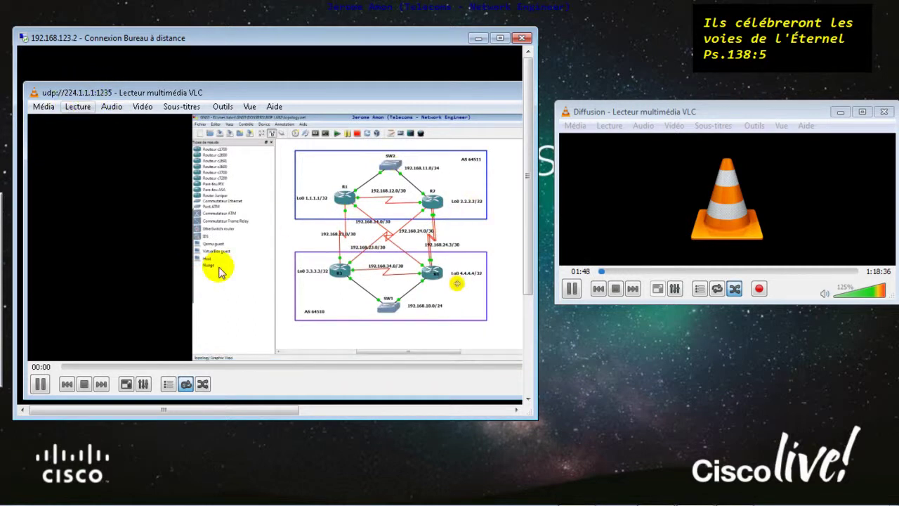
Stop the multicast playback in the remote VLC and open the network stream dialog, moved fully into view.
left_click(86, 385)
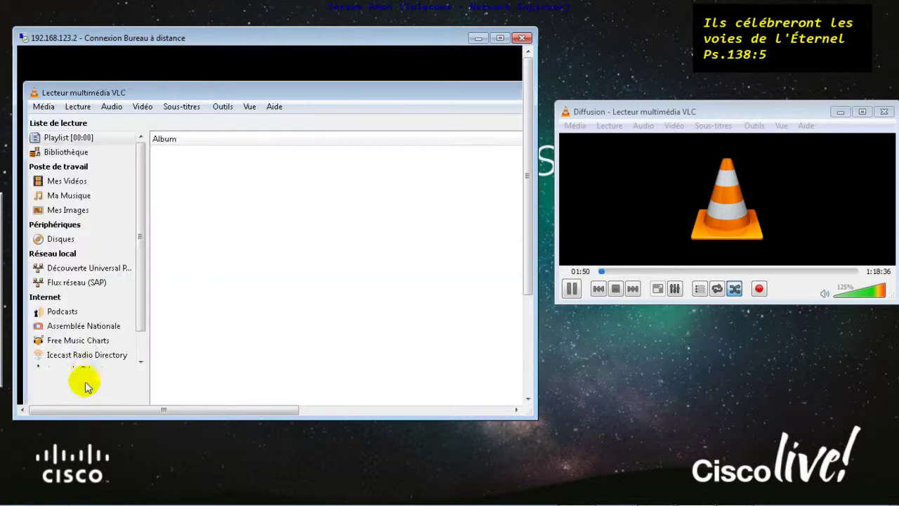
left_click(44, 110)
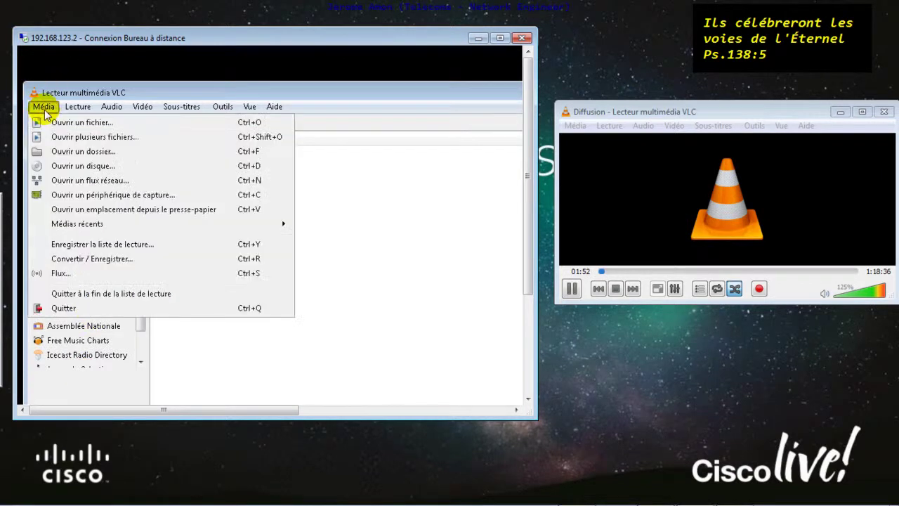
left_click(83, 180)
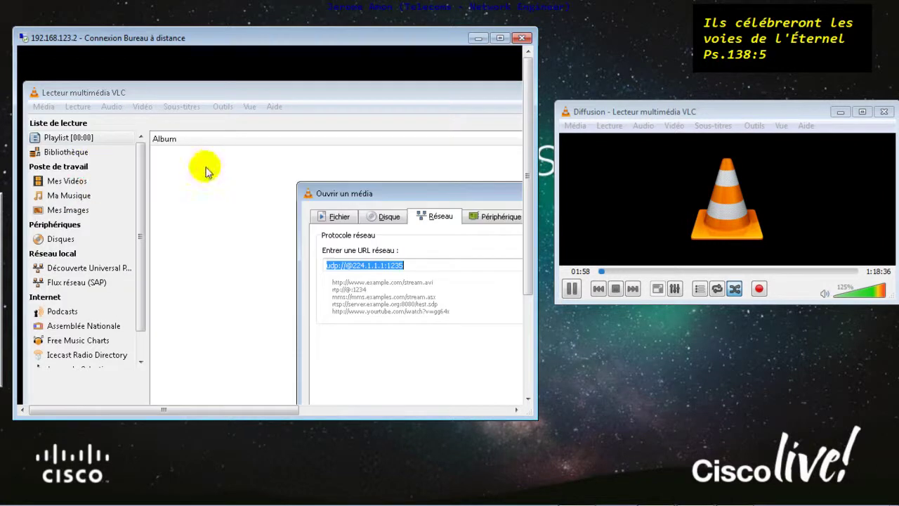
left_click_drag(416, 199, 211, 123)
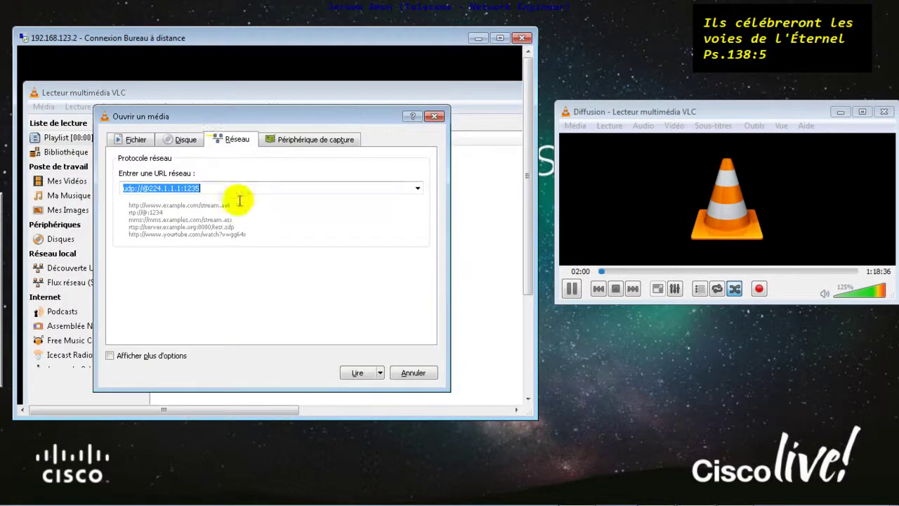
Change the network URL to udp://@:1234 and play the unicast stream in the remote VLC.
left_click(200, 186)
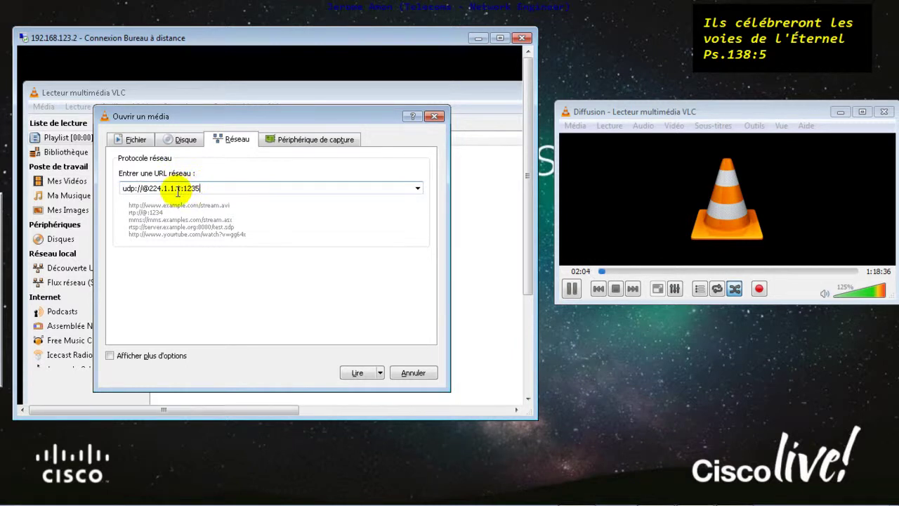
left_click(180, 188)
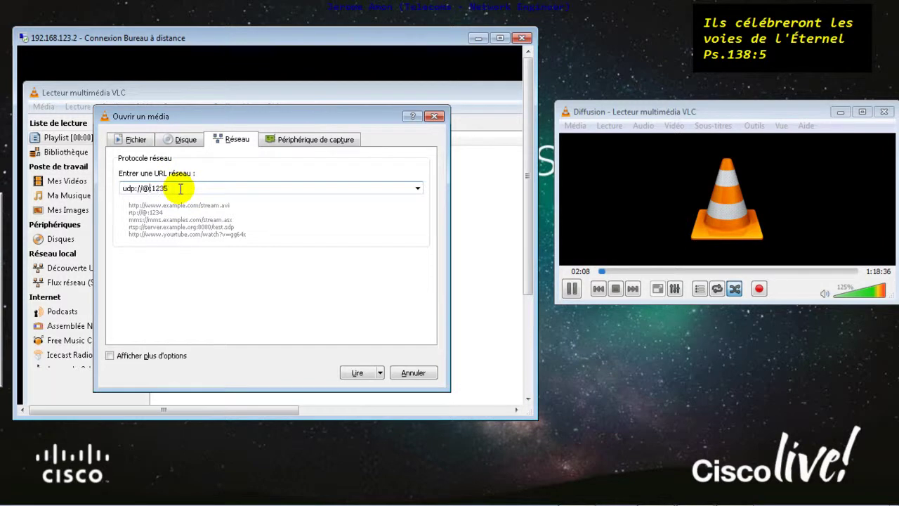
left_click(171, 189)
key("BackSpace")
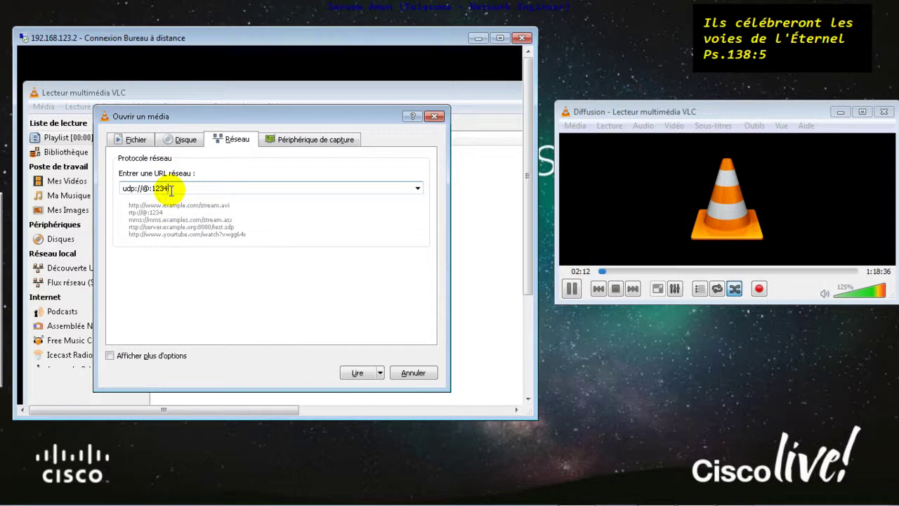
left_click(353, 373)
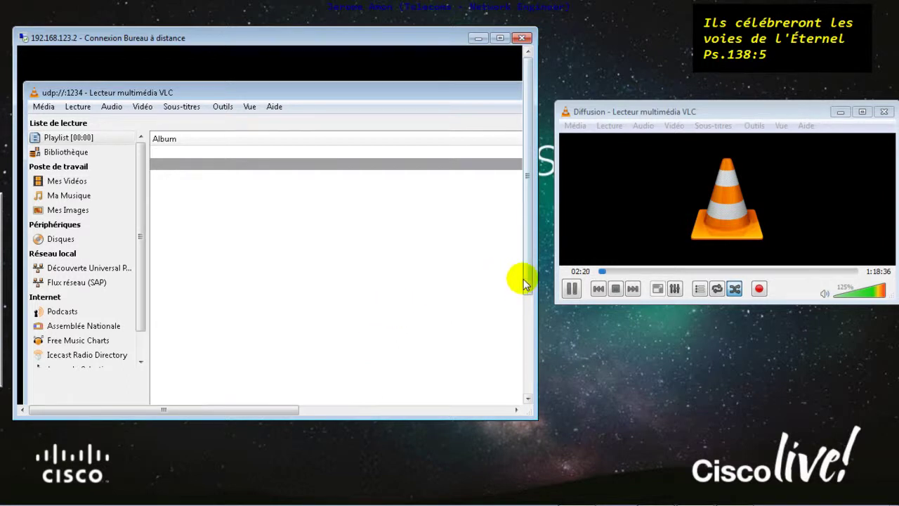
Widen the remote desktop window slightly to show more of the received video.
left_click_drag(533, 279, 562, 275)
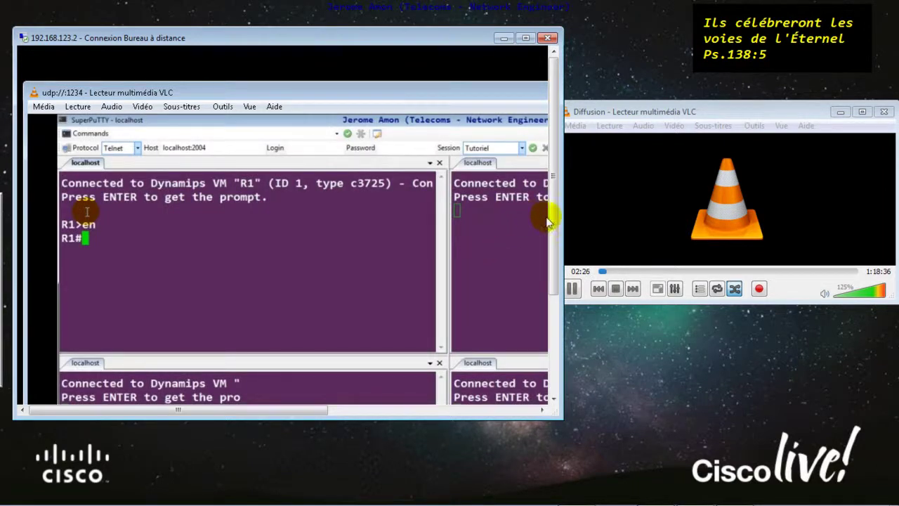
mouse_move(555, 221)
left_mouse_down()
mouse_move(555, 256)
mouse_move(552, 221)
left_mouse_up()
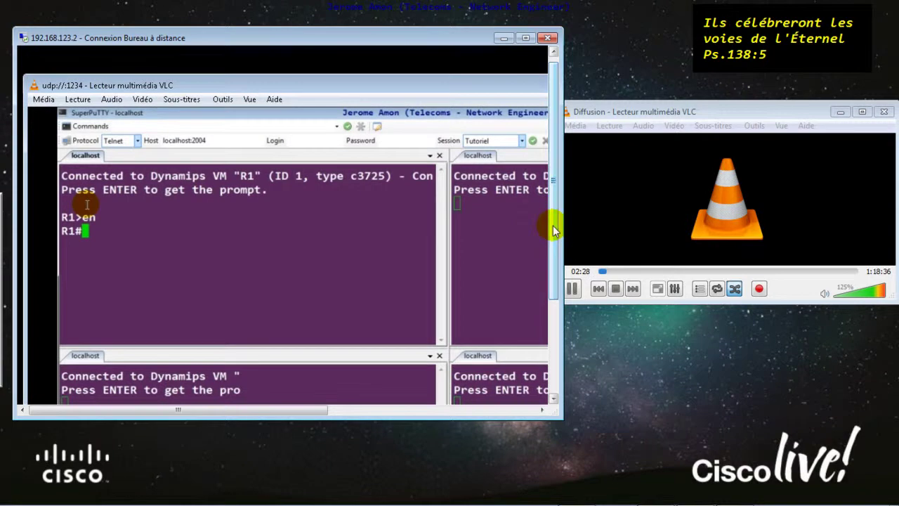
type("term")
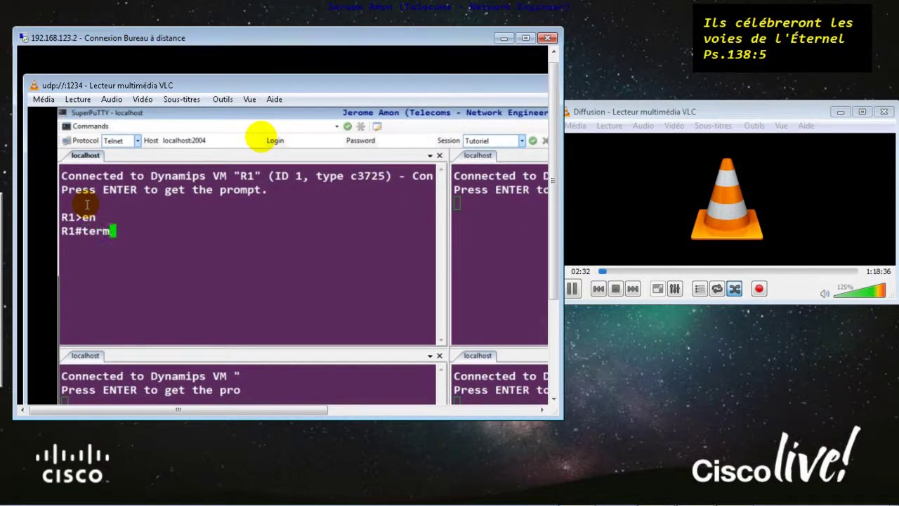
type("inal len")
key("Tab")
type("11")
Move the local VLC window over the edge of the remote desktop window and stop the outgoing stream.
left_click(670, 113)
left_click_drag(670, 115, 569, 106)
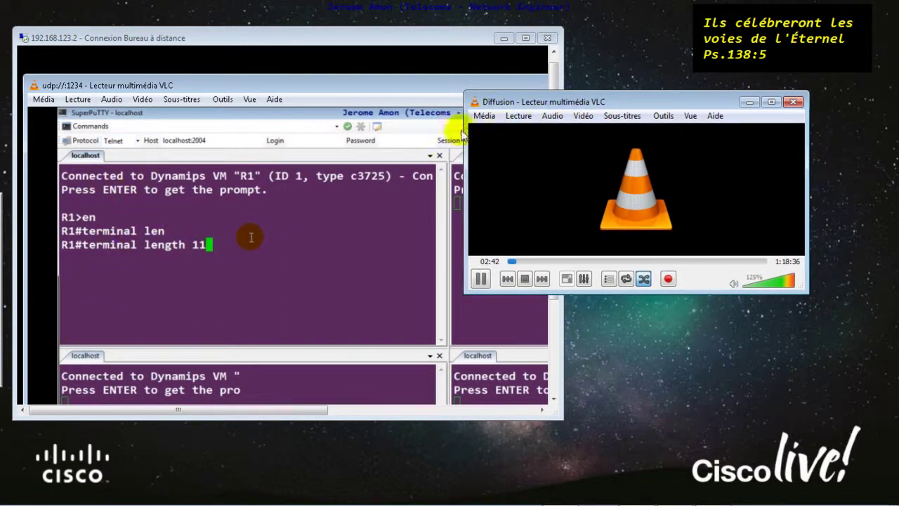
left_click(524, 279)
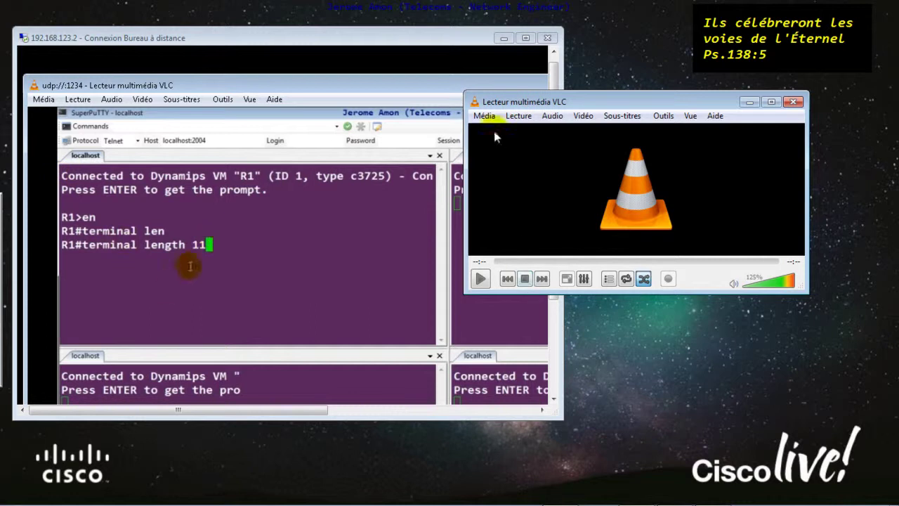
left_click(483, 116)
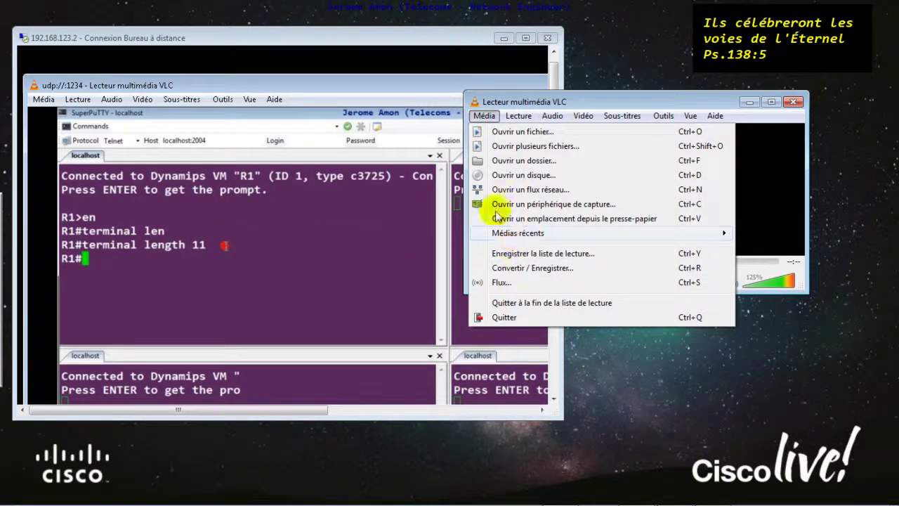
mouse_move(512, 239)
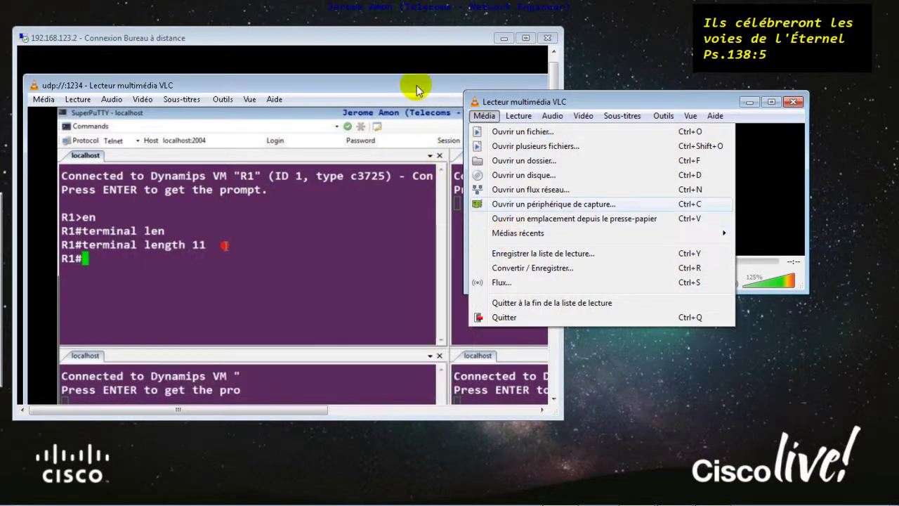
left_click(752, 192)
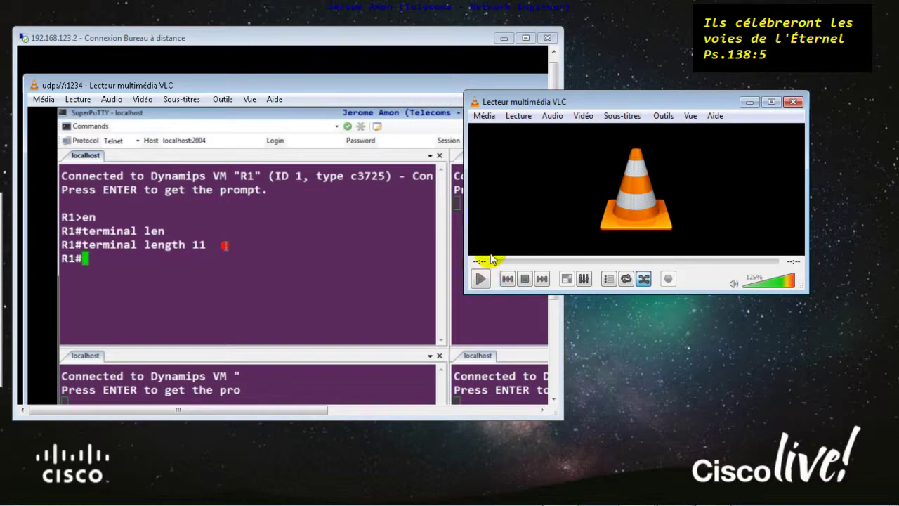
Move the local VLC window so that it covers less of the remote desktop window.
left_click_drag(576, 101, 620, 96)
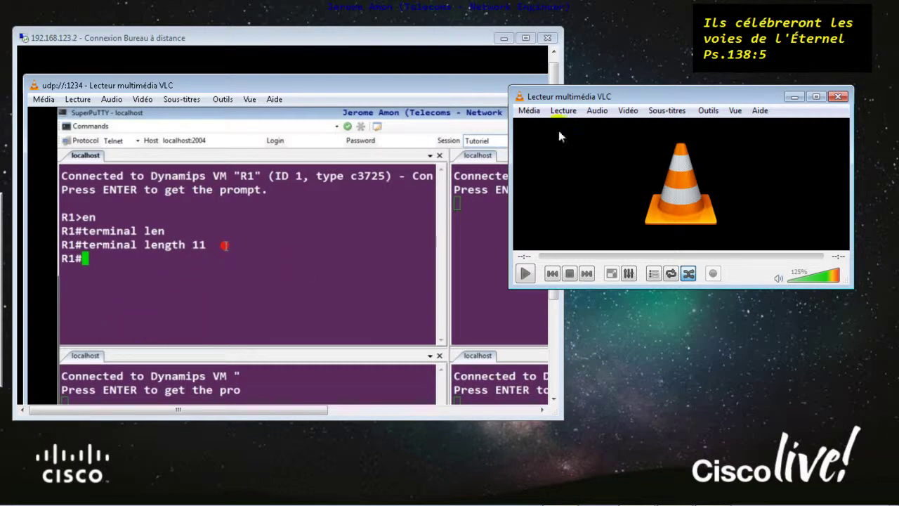
mouse_move(641, 97)
left_mouse_down()
mouse_move(660, 97)
mouse_move(622, 109)
mouse_move(631, 101)
left_mouse_up()
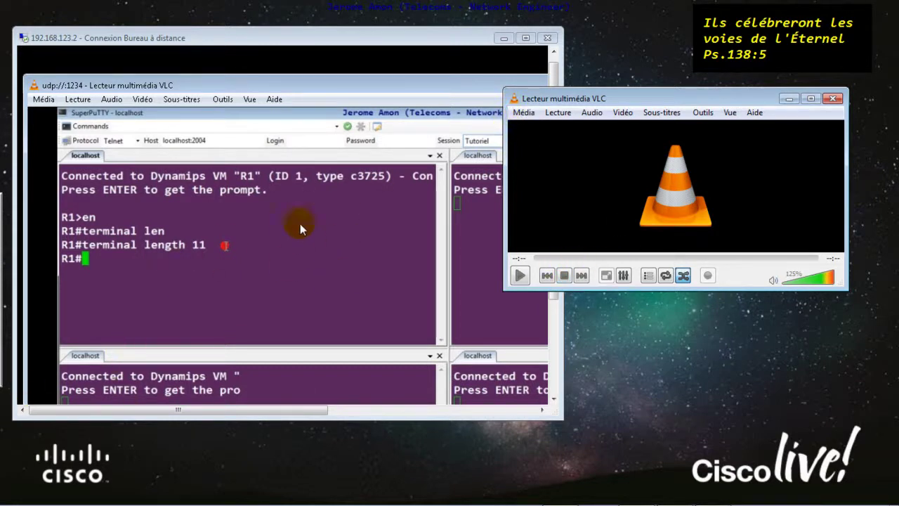
Close the VLC window on the remote desktop.
left_click(523, 112)
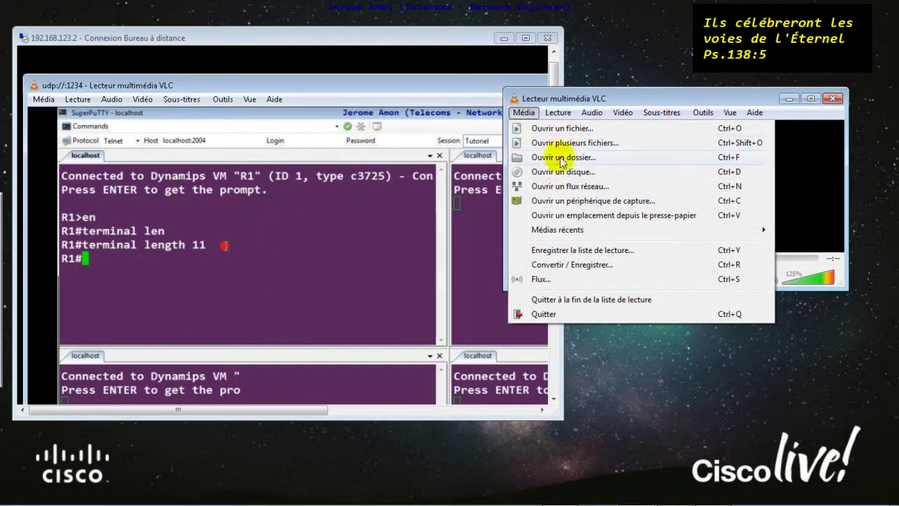
left_click(467, 163)
left_click_drag(554, 136, 555, 235)
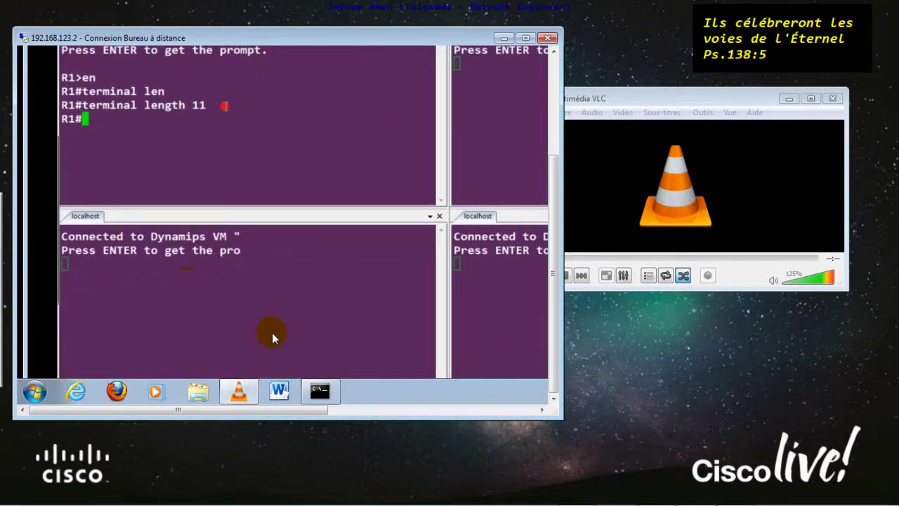
right_click(239, 390)
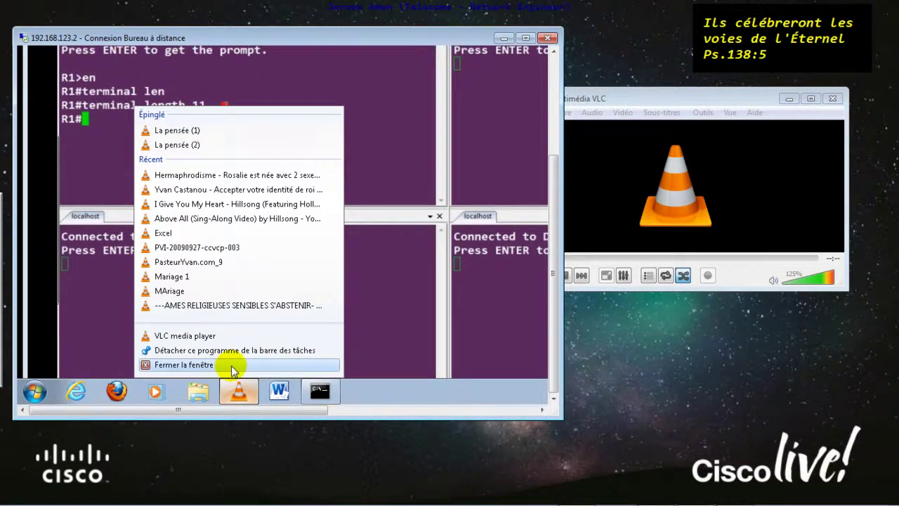
left_click(233, 365)
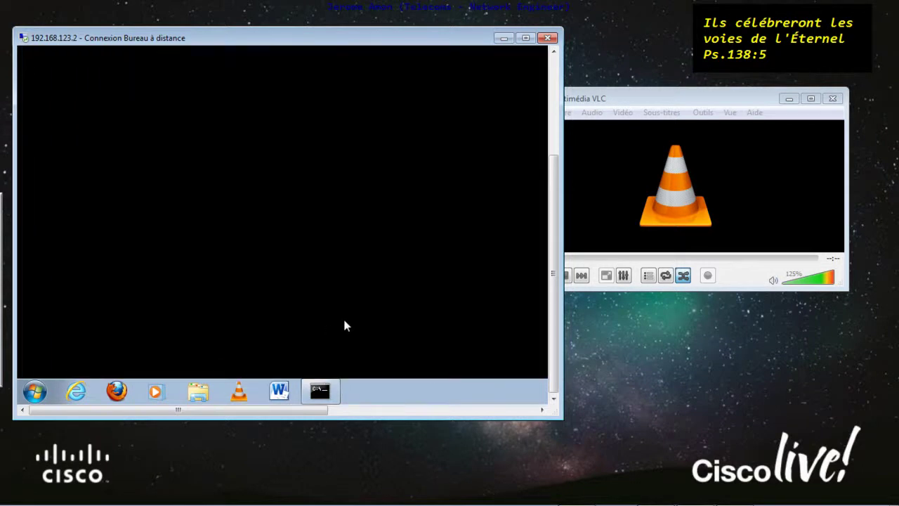
Minimize the remote desktop window and move the local VLC window up and toward the middle of the screen.
left_click(601, 210)
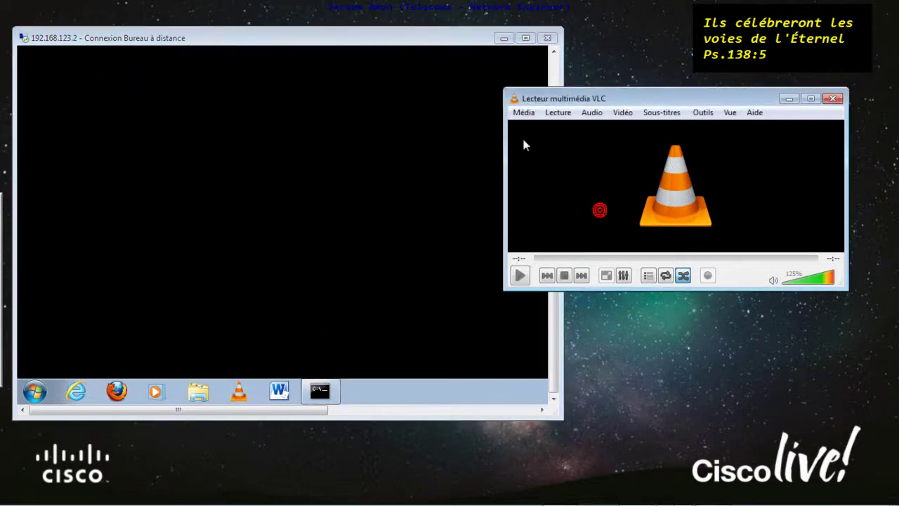
left_click(504, 38)
left_click_drag(542, 99, 461, 86)
Add the video "IPSEC VPN - BGP IXP - IP SLA - PPPoE Part 3 .mp4" to the streaming sources and proceed to the stream output setup.
left_click(441, 98)
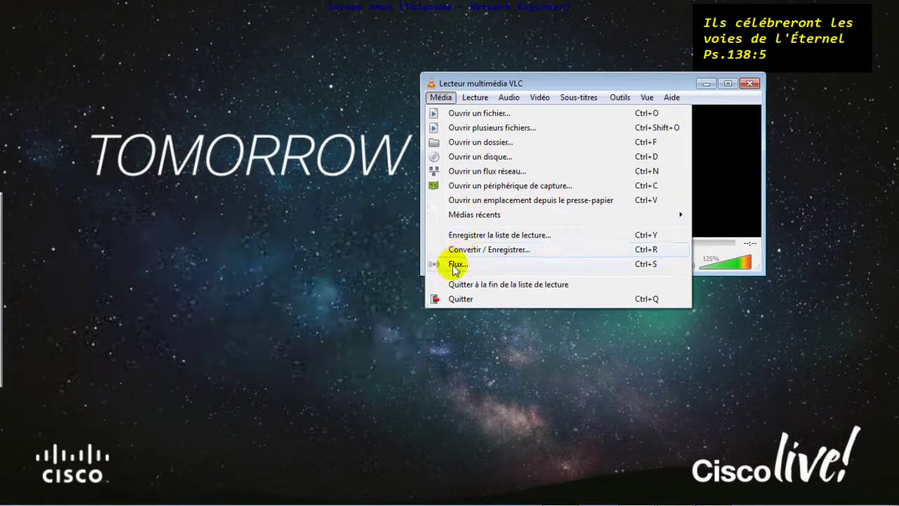
left_click(455, 265)
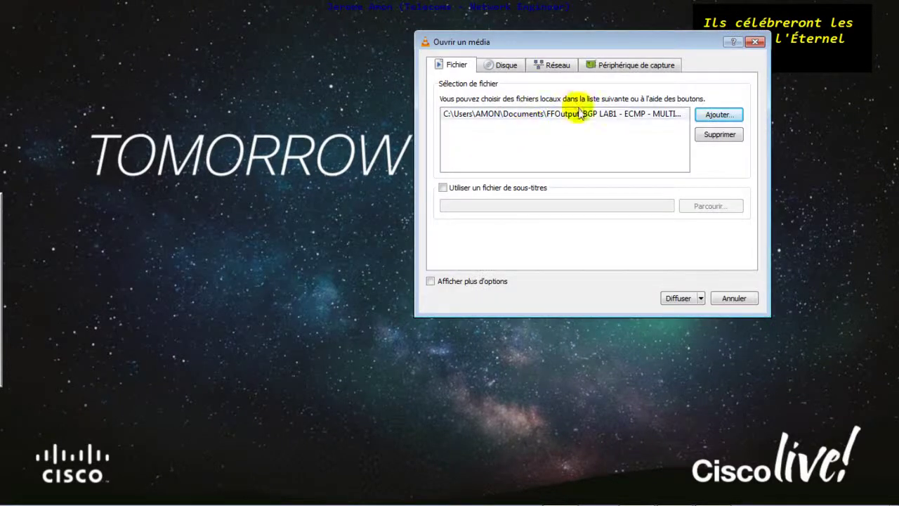
left_click(714, 116)
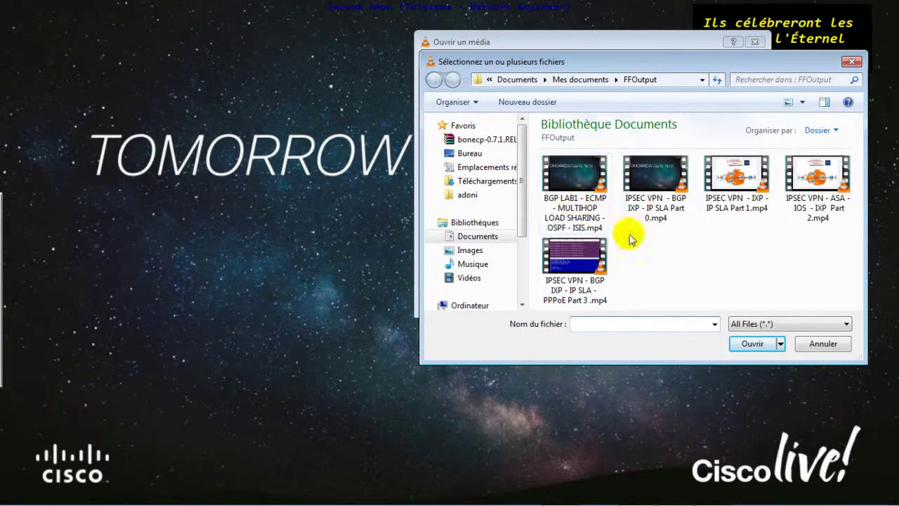
left_click(569, 275)
left_click(749, 342)
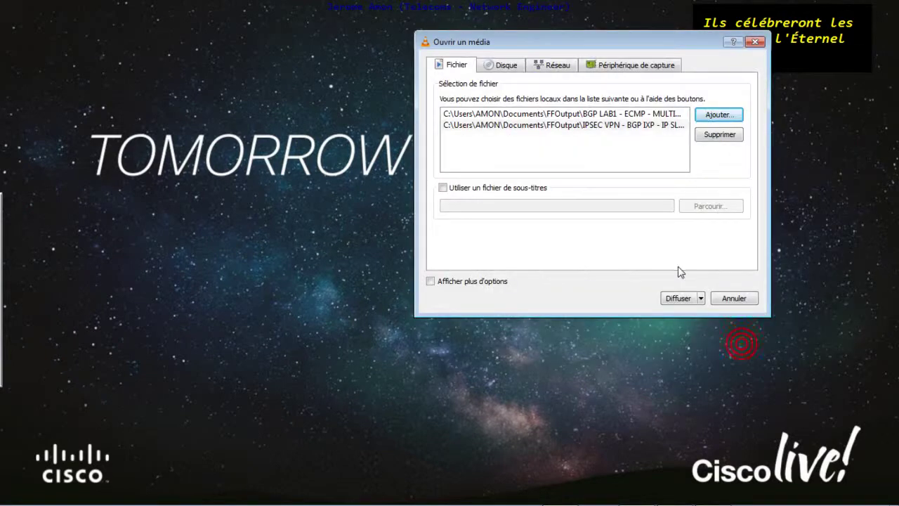
left_click(636, 129)
left_click(680, 298)
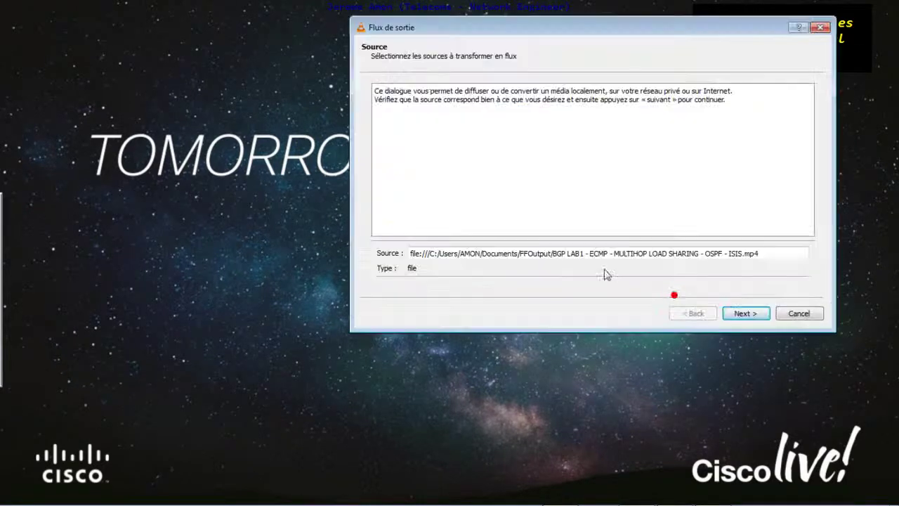
Enable local display of the stream and add an RTP / MPEG Transport Stream destination.
left_click(744, 313)
left_click(383, 270)
left_click(636, 251)
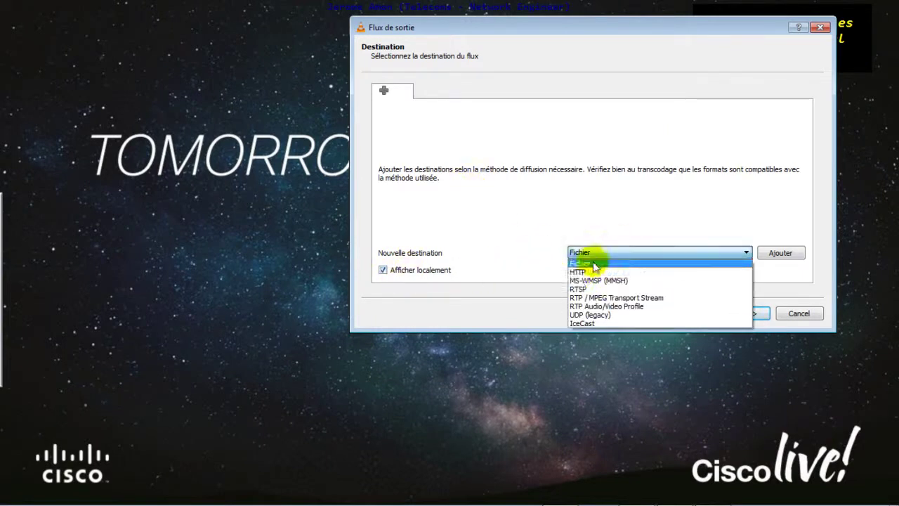
left_click(588, 299)
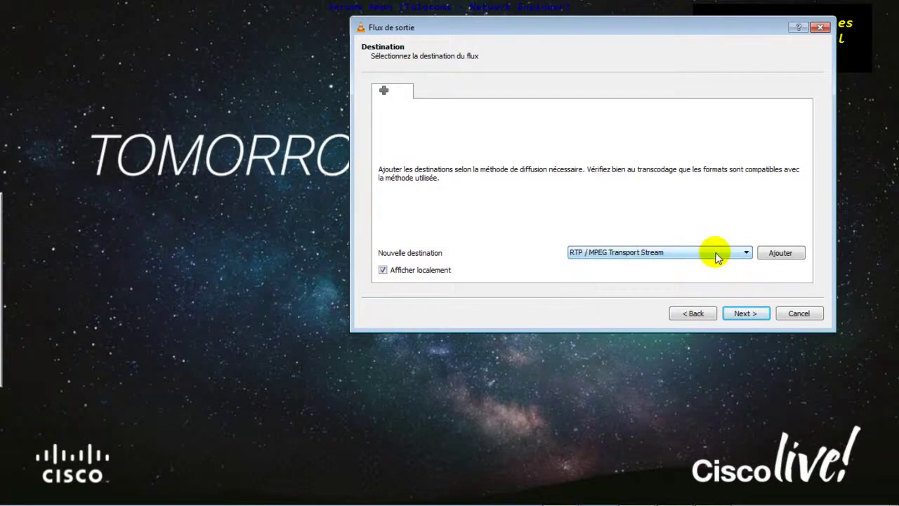
left_click(779, 251)
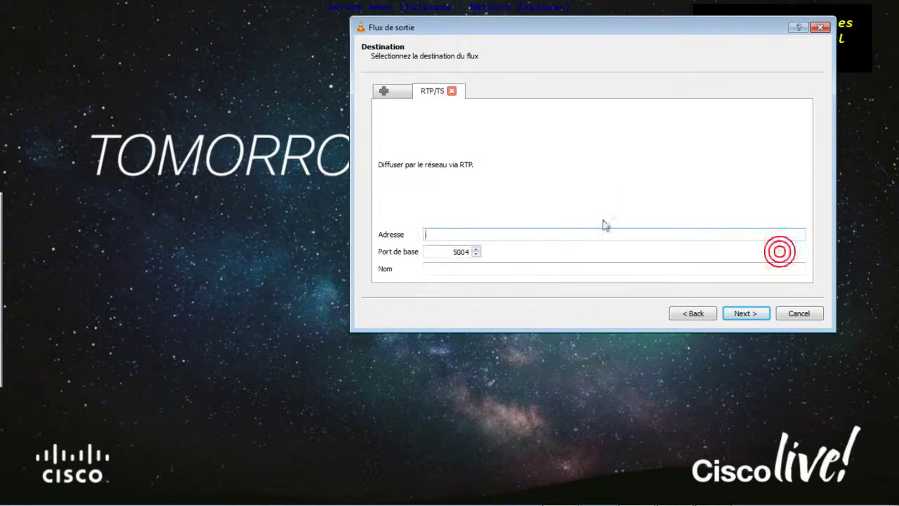
Set the RTP destination address to 224.1.1.1, keep base port 5004, and enter the stream name.
left_click(429, 235)
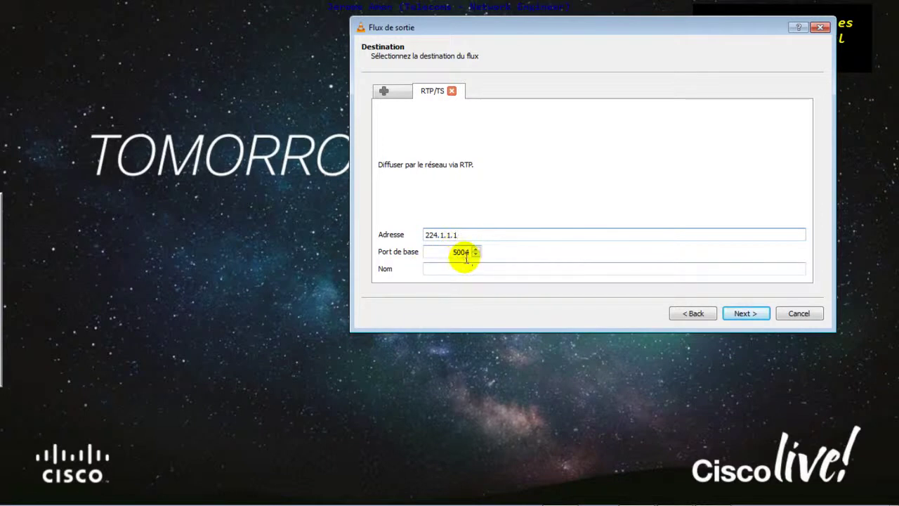
left_click(440, 272)
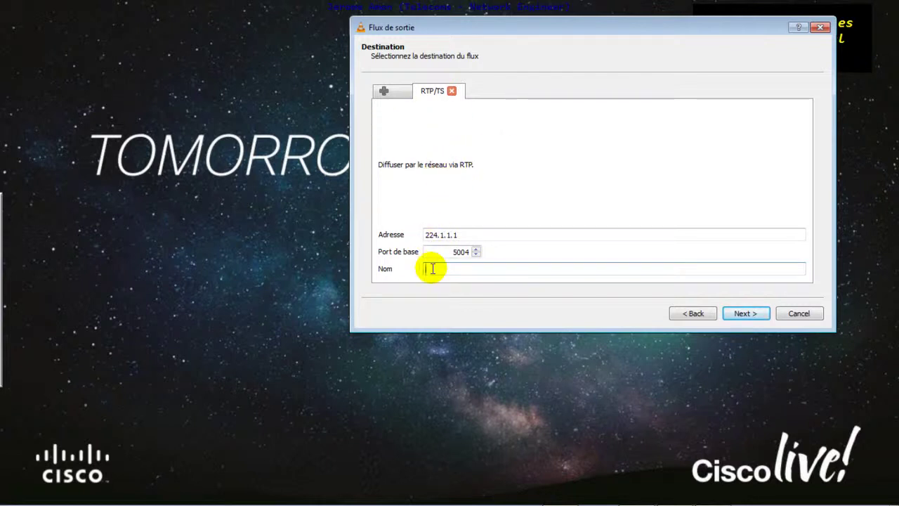
type("jerome")
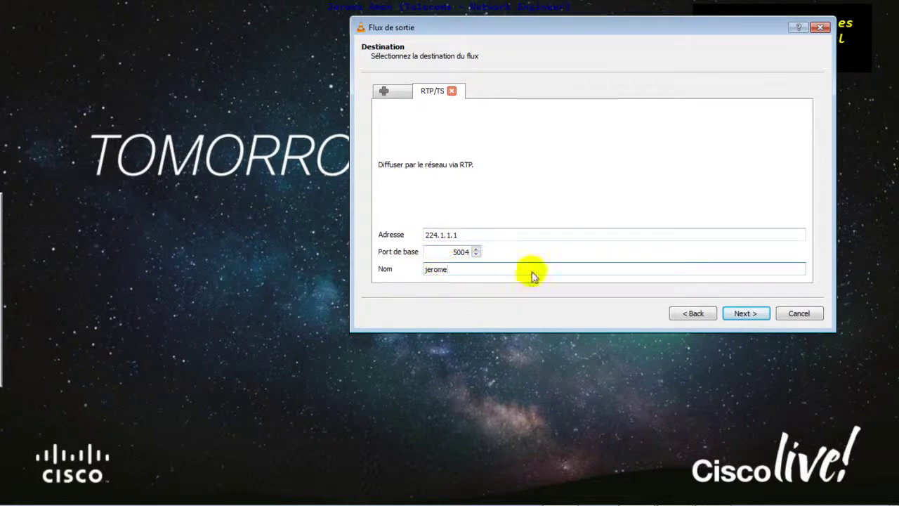
left_click(754, 314)
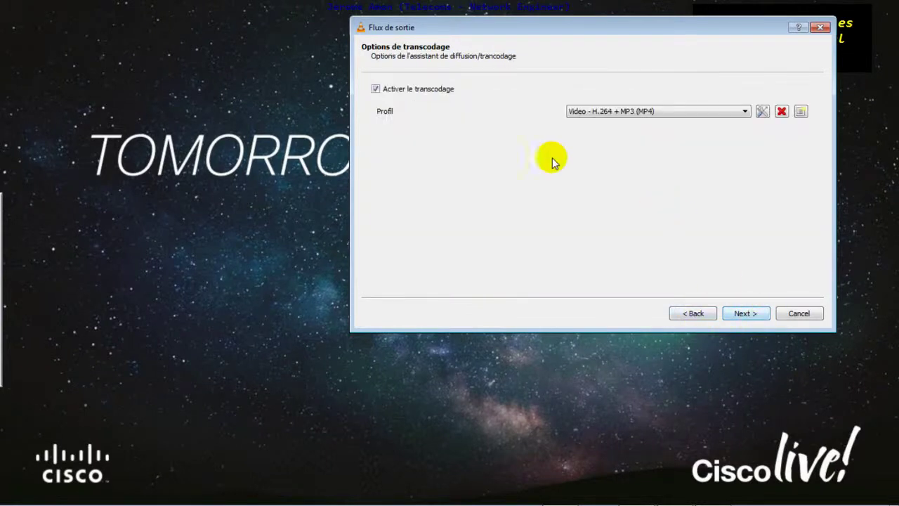
Accept the H.264 + MP3 (MP4) transcoding profile, enable streaming of all elementary streams, start the stream and dismiss the error dialog.
left_click(736, 313)
left_click(382, 104)
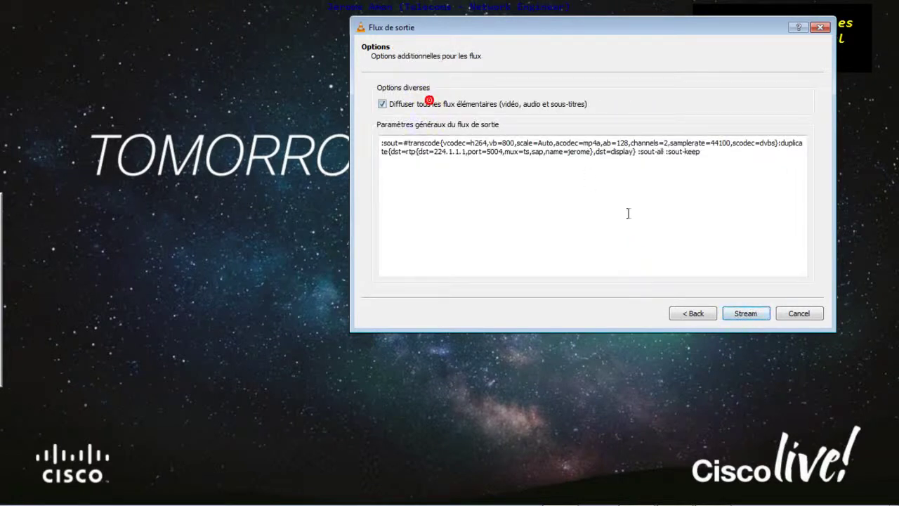
left_click(748, 314)
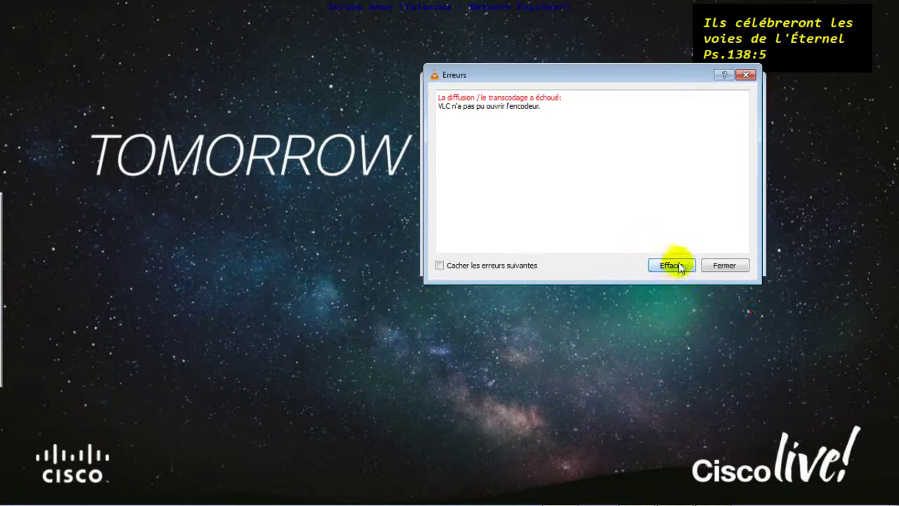
left_click(712, 265)
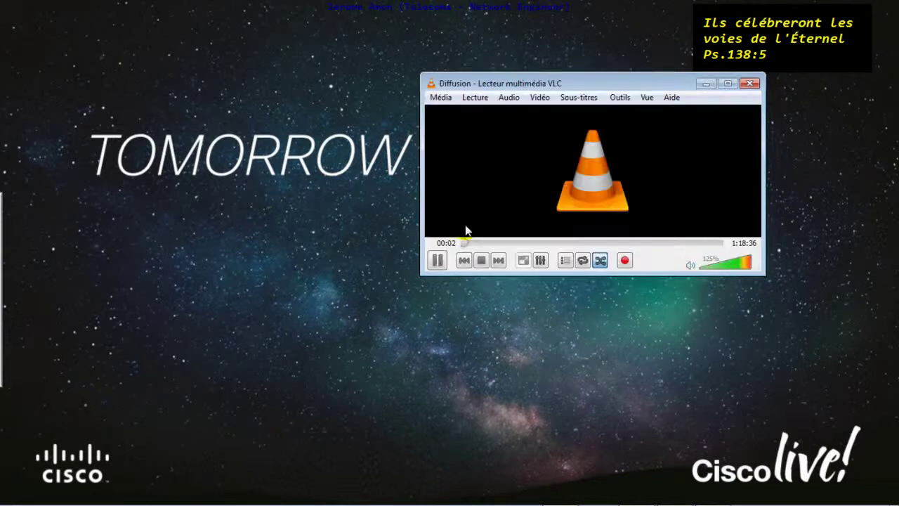
Narrow the local VLC window and place it along the right side of the desktop.
left_click_drag(531, 76, 494, 20)
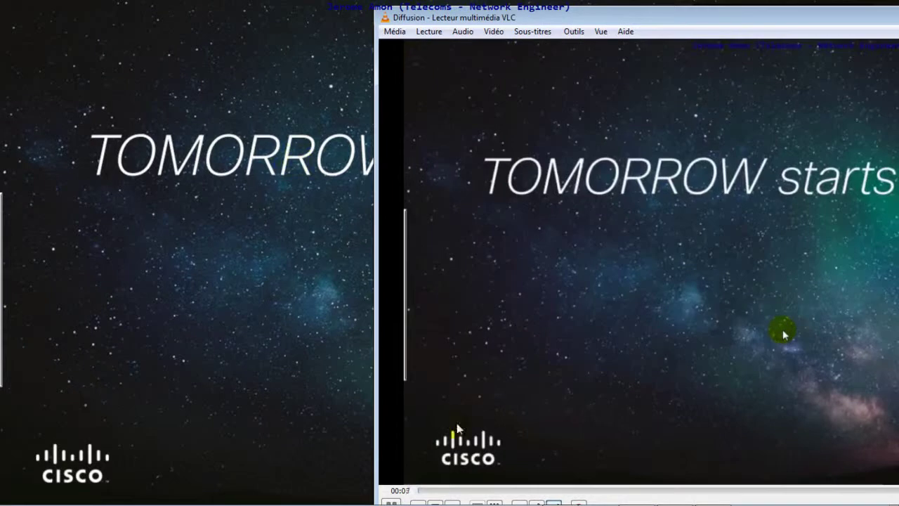
left_click_drag(567, 16, 354, 43)
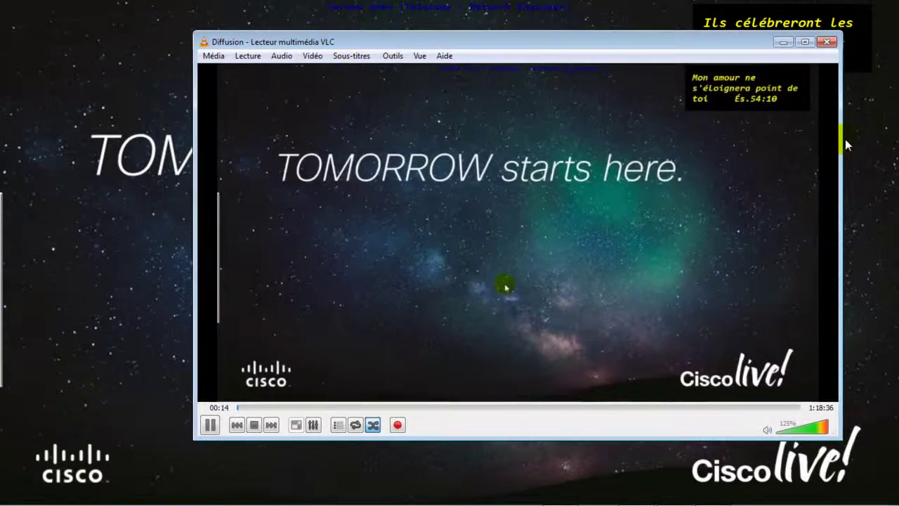
left_click_drag(842, 139, 712, 139)
left_click_drag(482, 38, 768, 35)
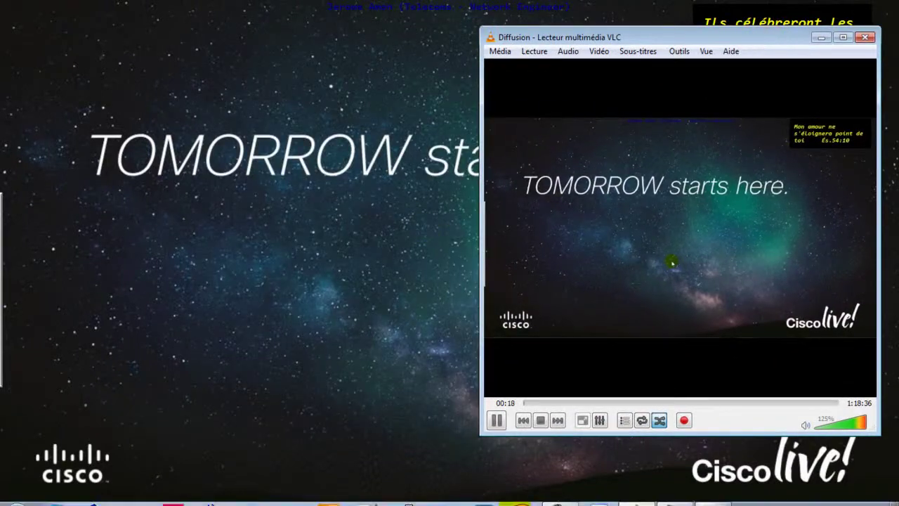
Restore the remote desktop, start its VLC and enter the network URL rtp://224.1.1.1:5004/ followed by the stream name.
left_click(673, 491)
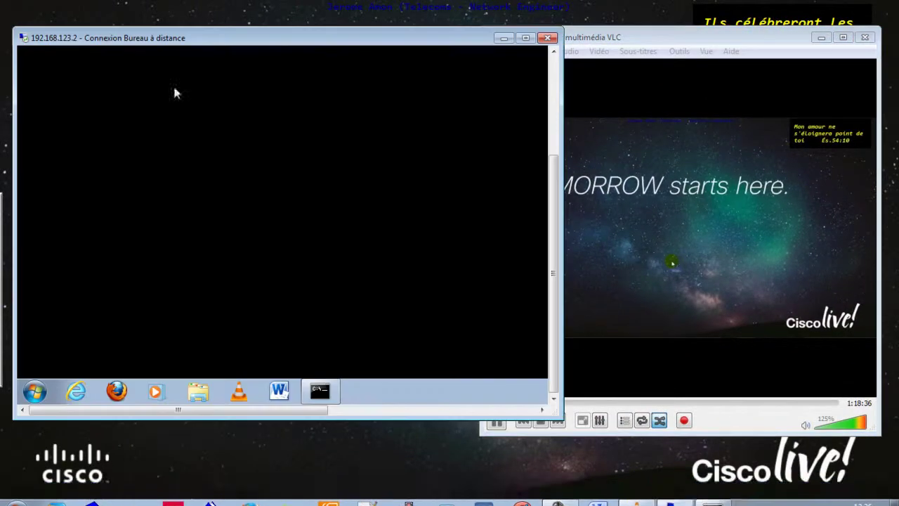
left_click(241, 392)
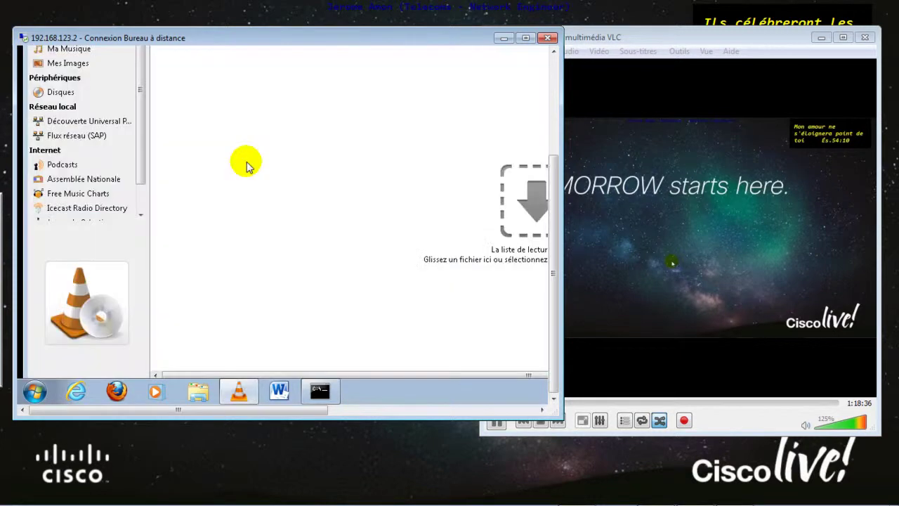
left_click(44, 106)
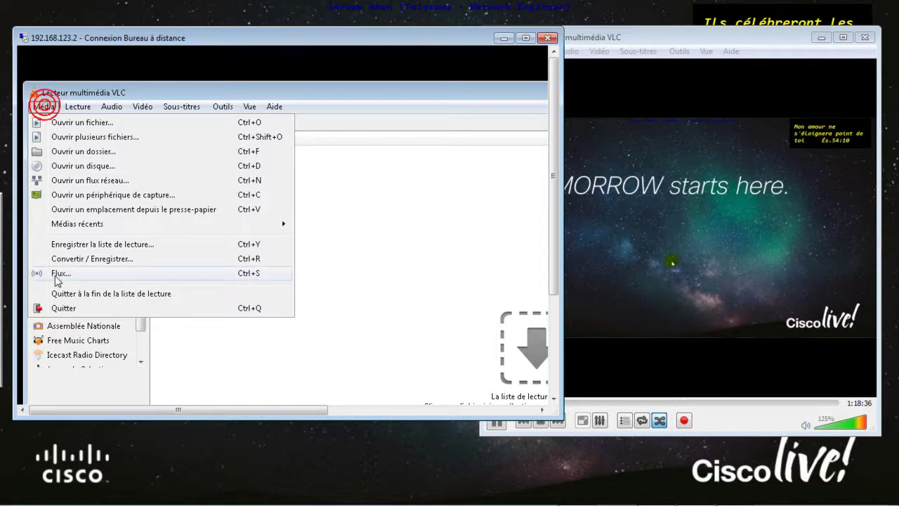
left_click(61, 182)
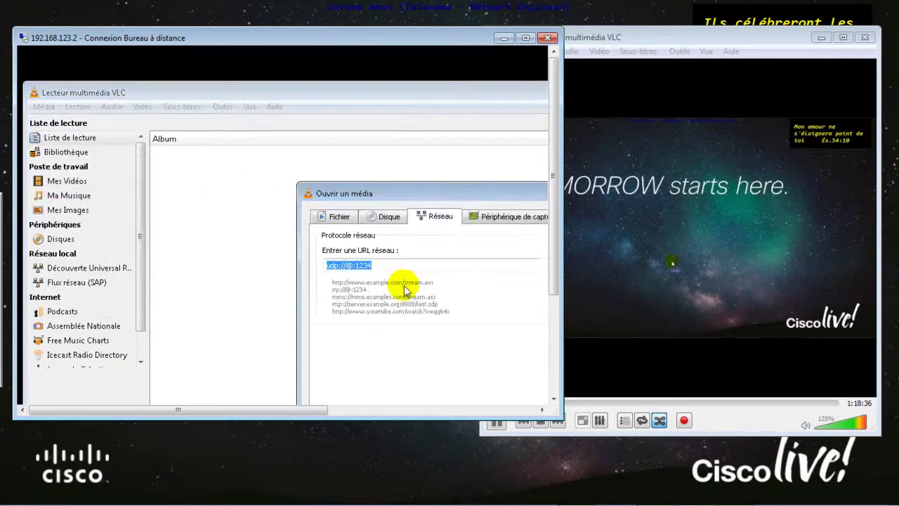
type("rt")
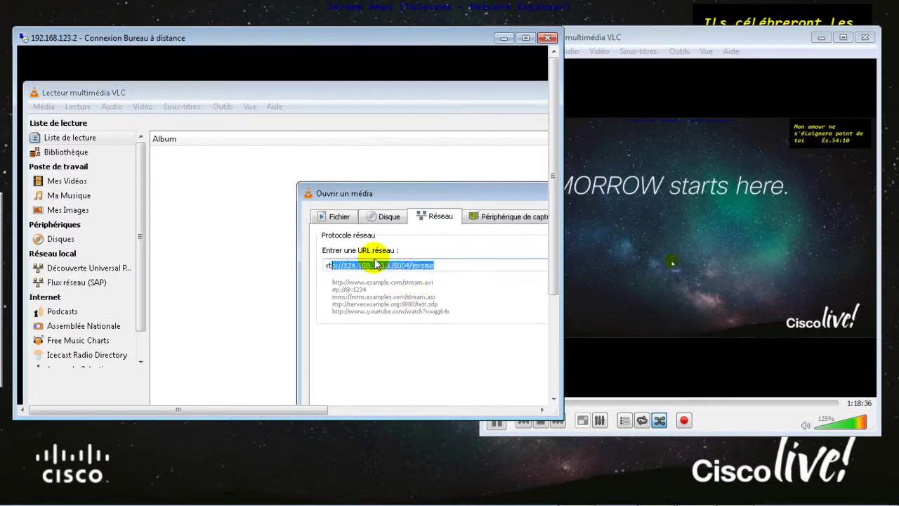
type("p")
key("End")
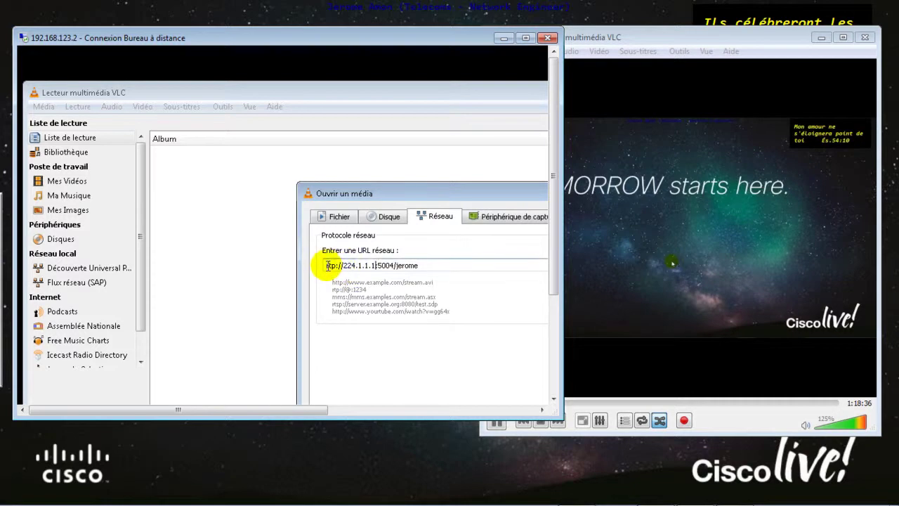
left_click_drag(327, 264, 333, 265)
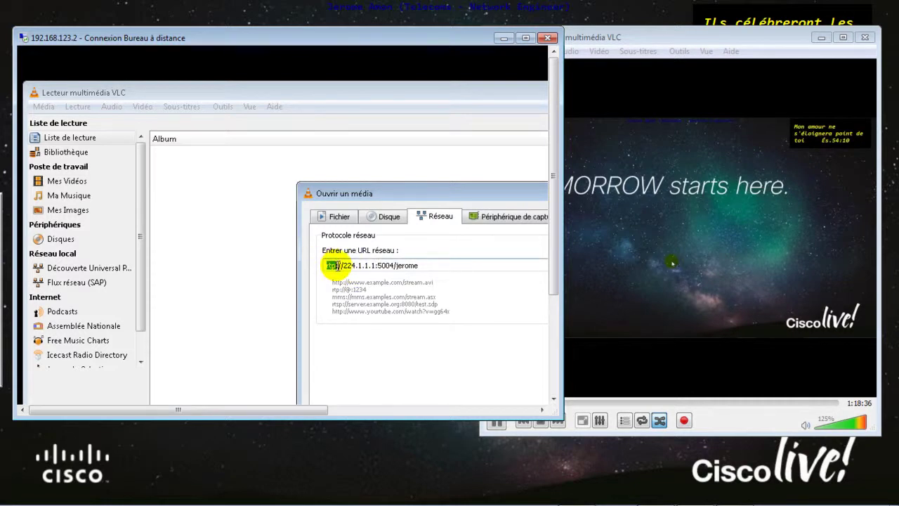
left_click(344, 266)
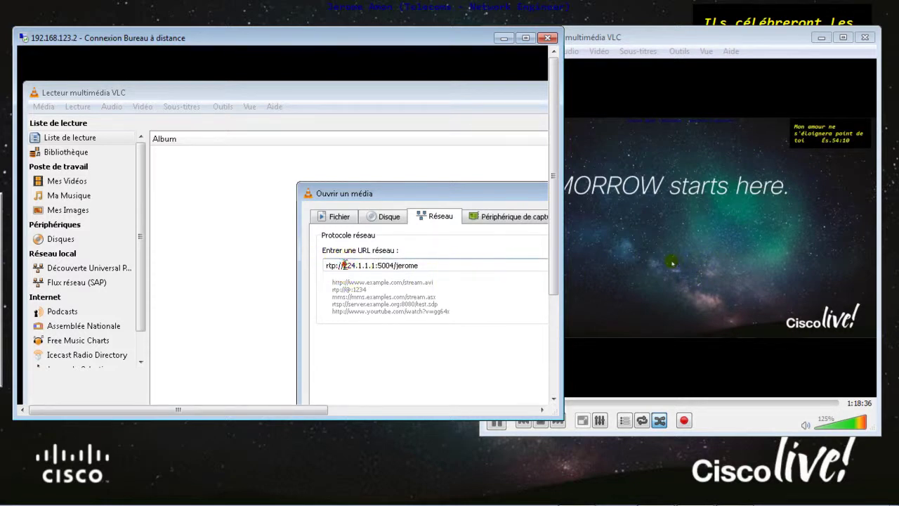
left_click_drag(343, 265, 377, 268)
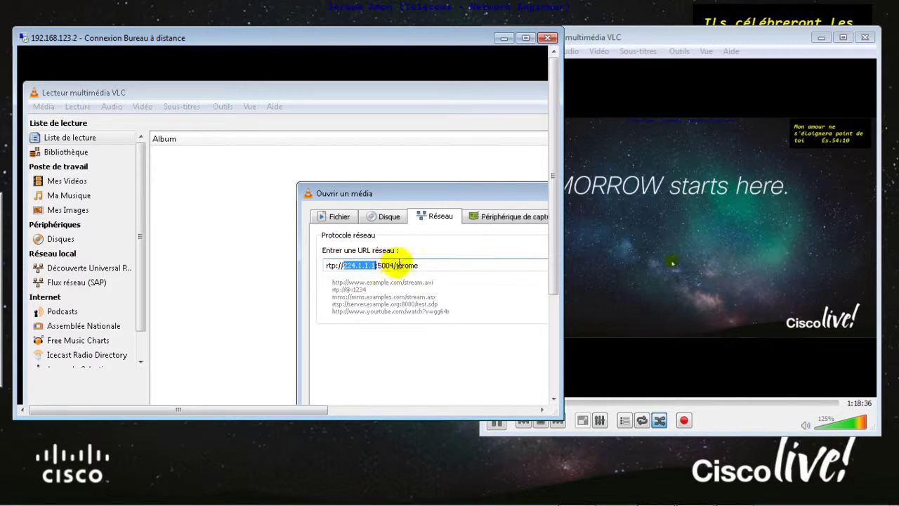
left_click(419, 266)
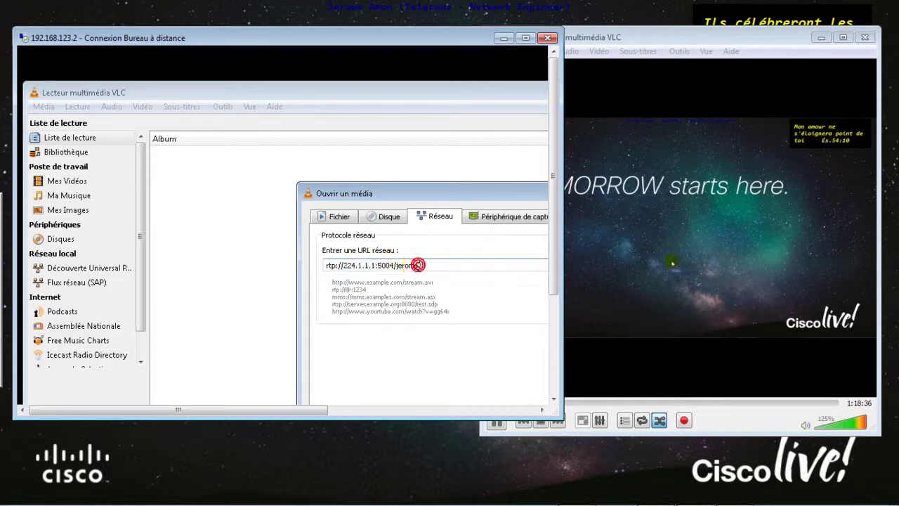
Start playing the entered RTP network stream in the remote VLC.
left_click_drag(395, 195, 292, 148)
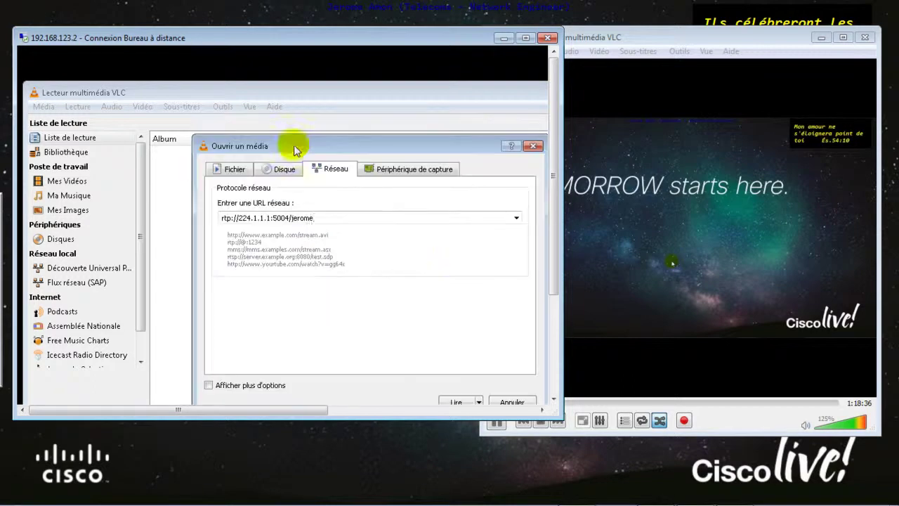
left_click(554, 285)
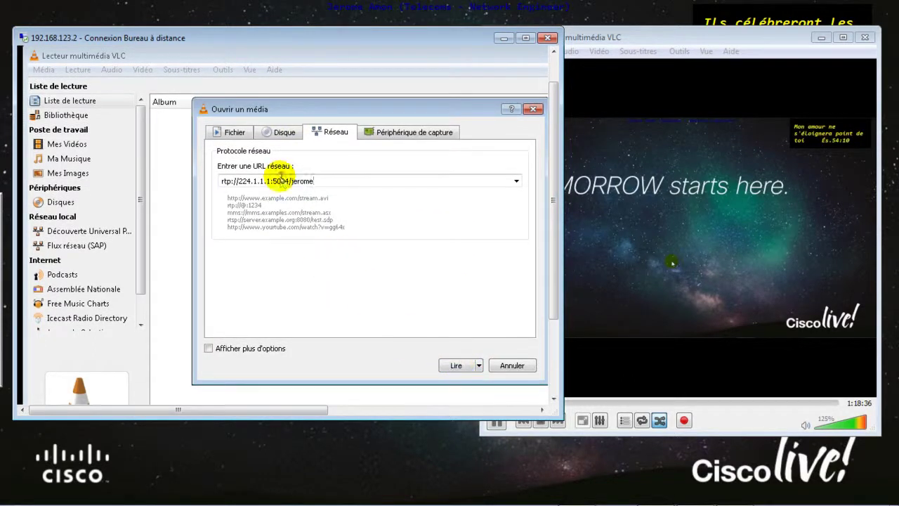
left_click(456, 365)
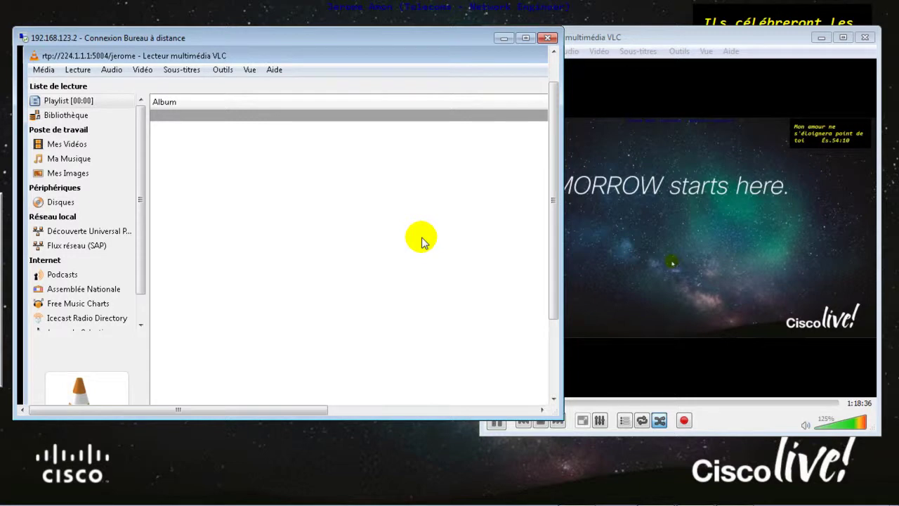
Resize the remote desktop window and place it beside the local VLC window so the received video is in view.
left_click_drag(373, 417, 367, 453)
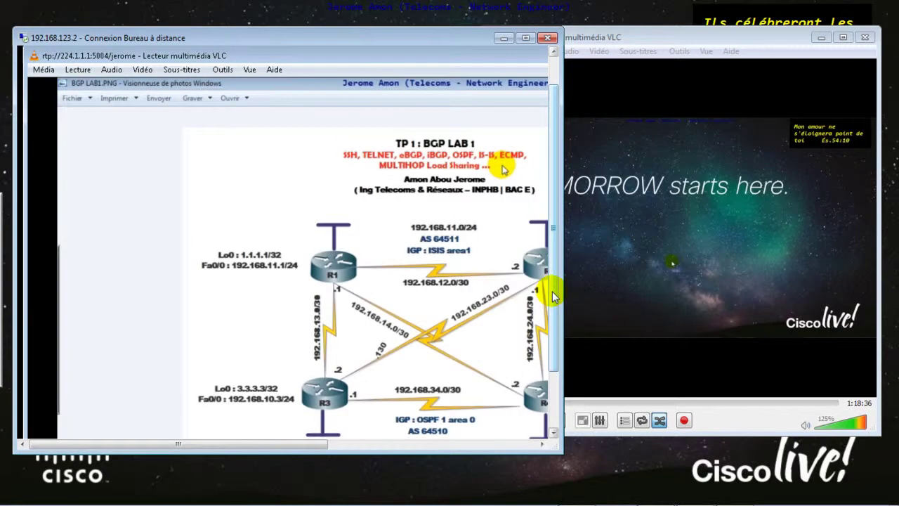
left_click_drag(267, 445, 317, 416)
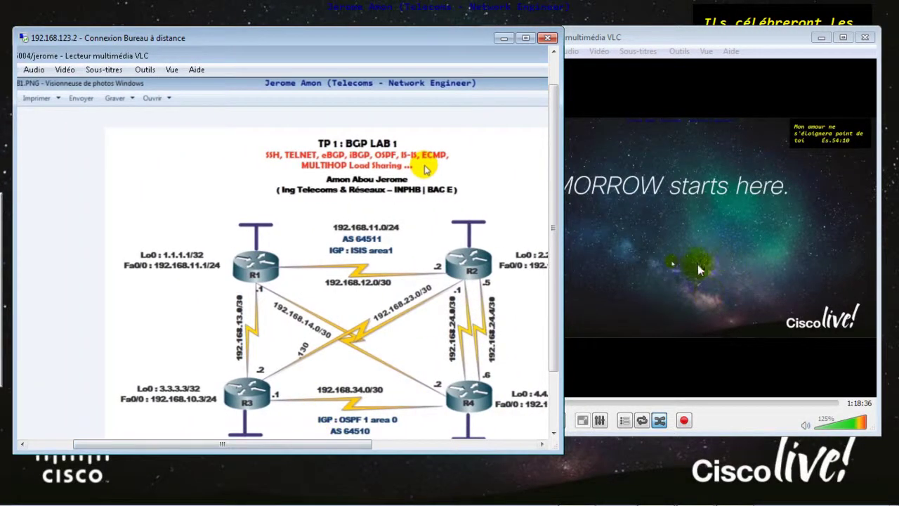
left_click_drag(564, 256, 486, 267)
mouse_move(5, 219)
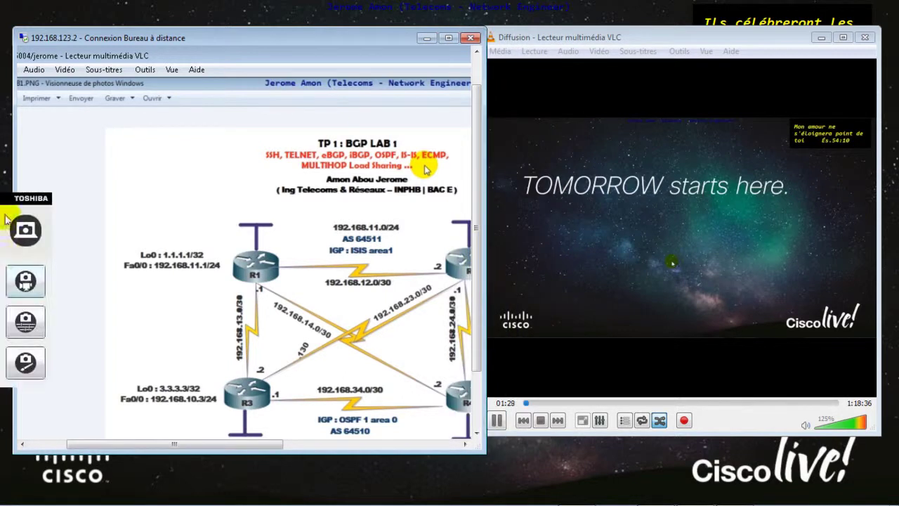
left_click_drag(13, 165, 41, 164)
left_click_drag(248, 31, 192, 46)
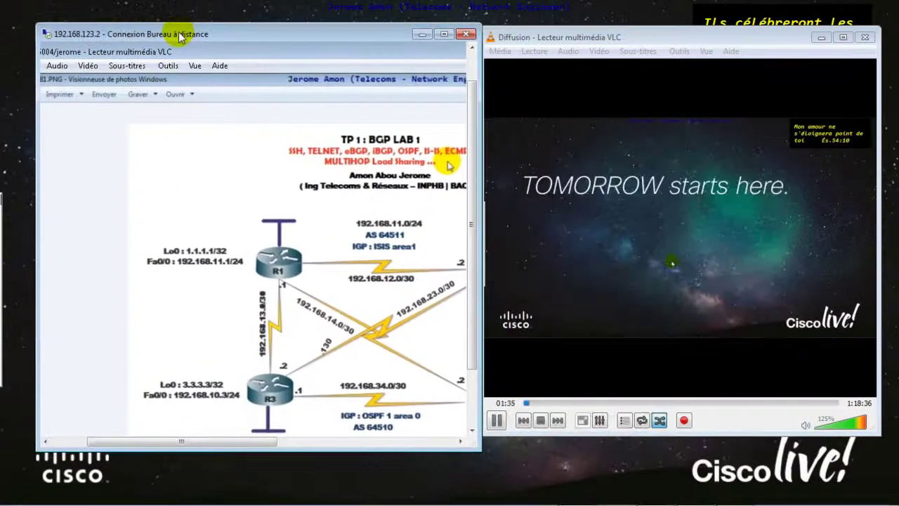
Stop the local VLC broadcast and close VLC on the remote desktop.
left_click(540, 420)
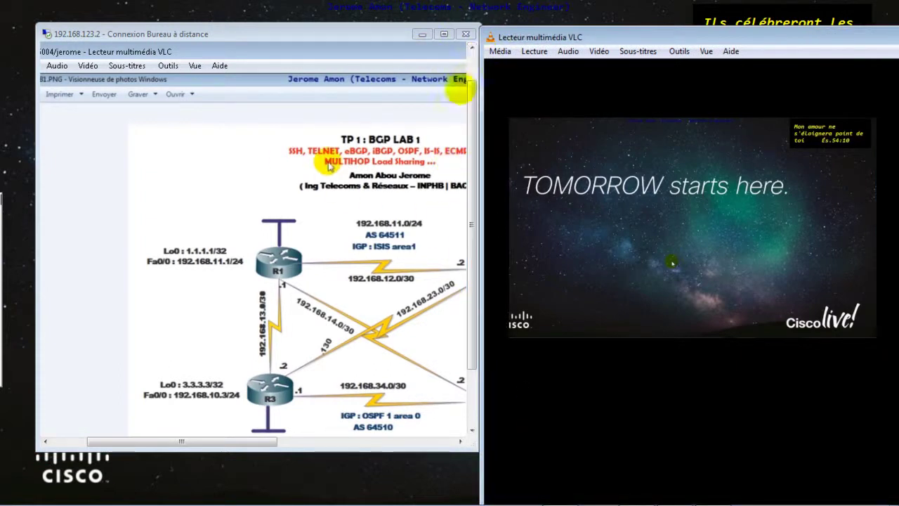
left_click_drag(472, 130, 468, 263)
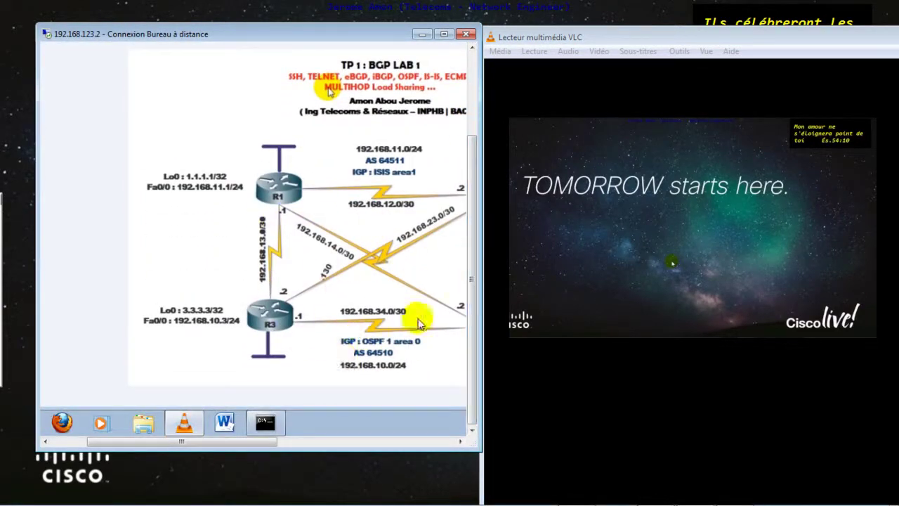
right_click(179, 423)
left_click(181, 423)
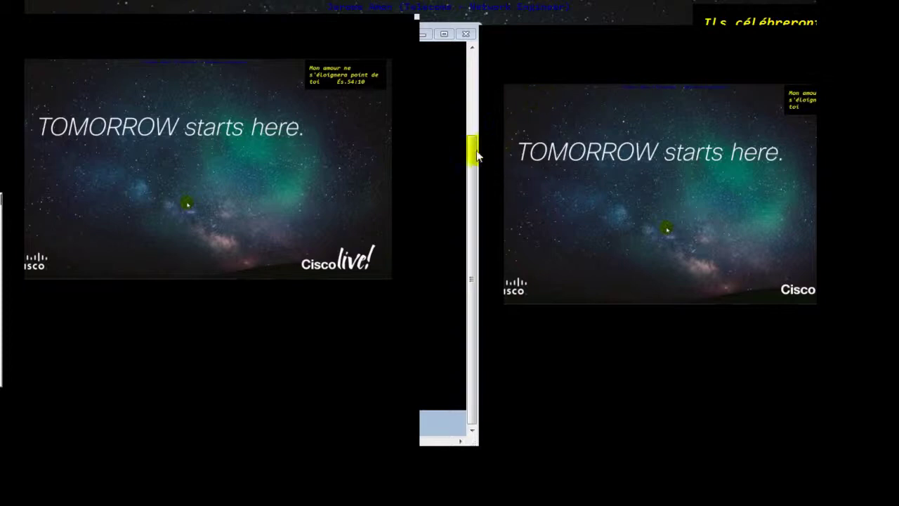
left_click(607, 209)
key("super")
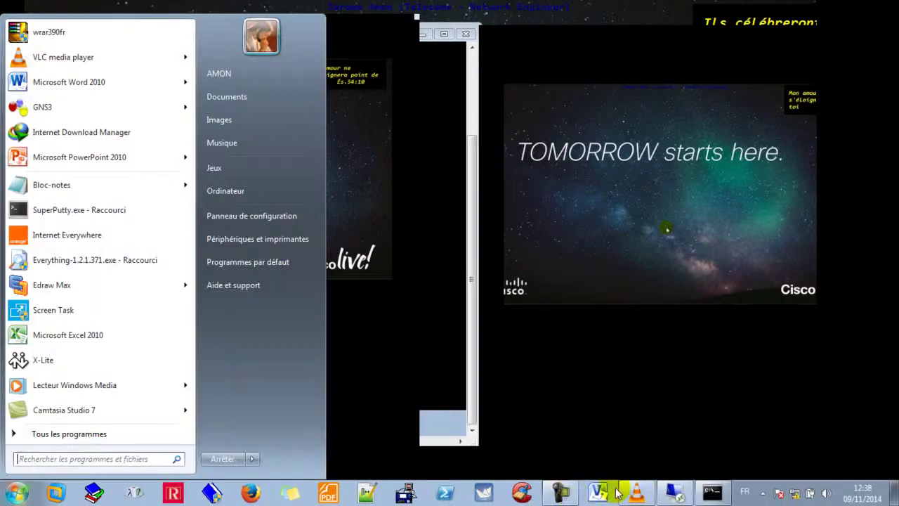
left_click(673, 494)
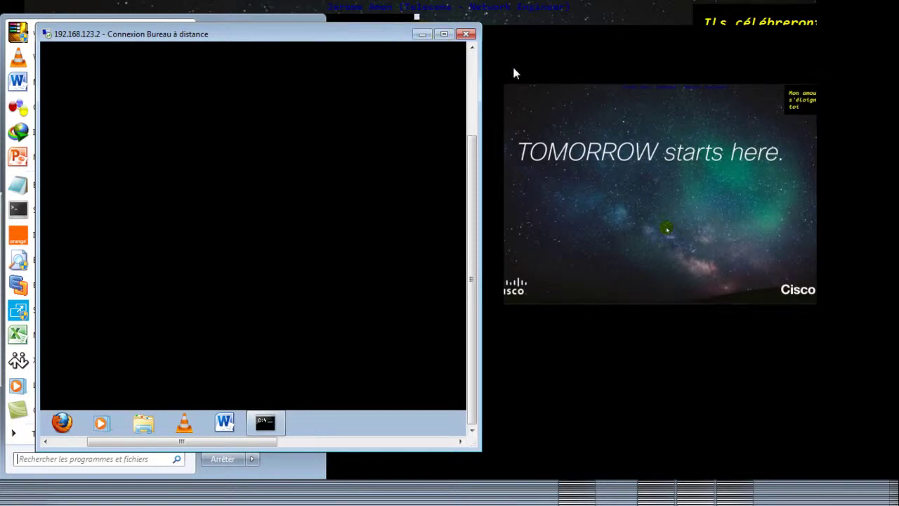
key("super")
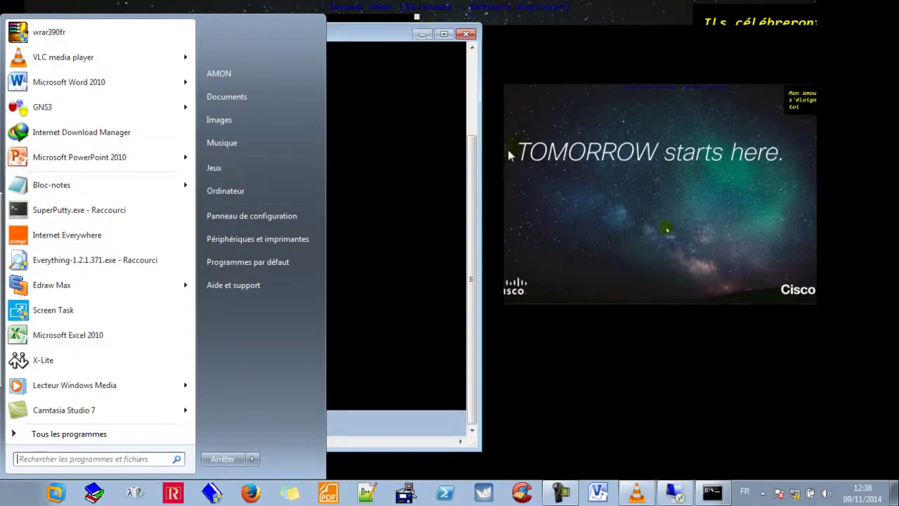
left_click_drag(471, 170, 467, 144)
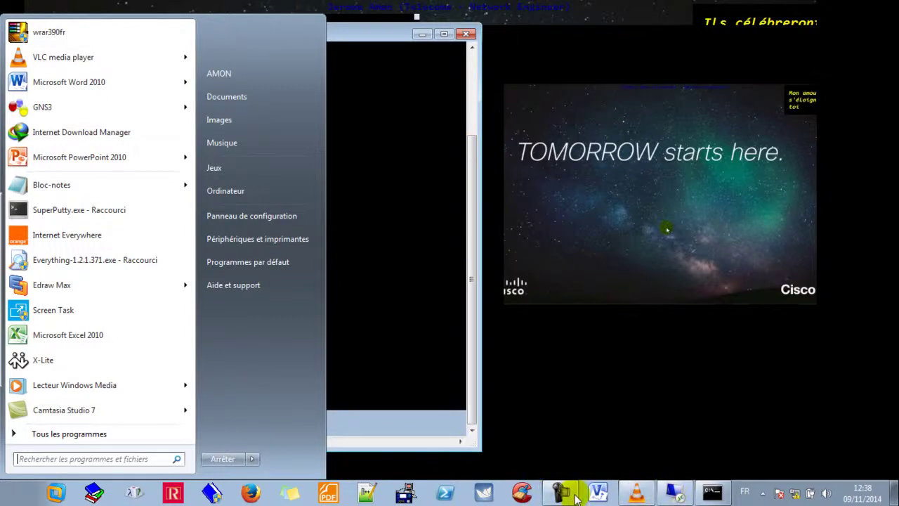
left_click(472, 412)
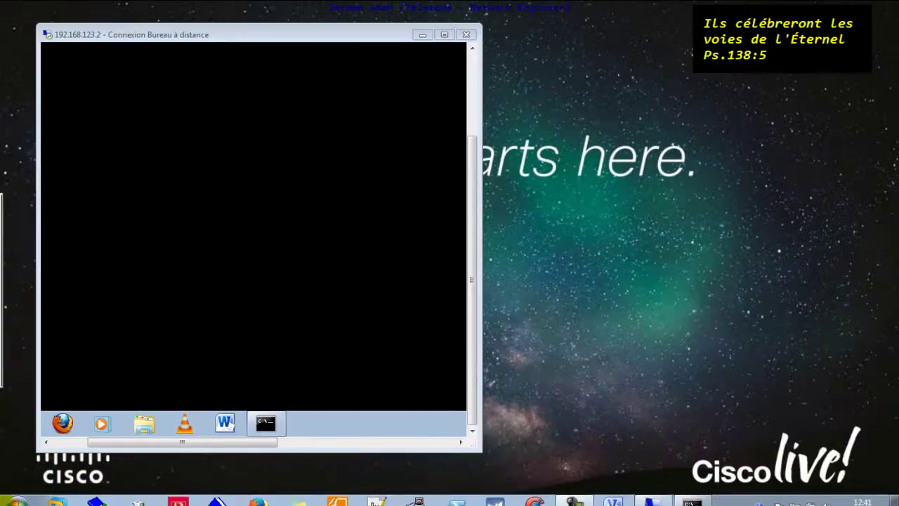
Launch VLC on the local computer and place its window beside the remote desktop.
left_click(14, 491)
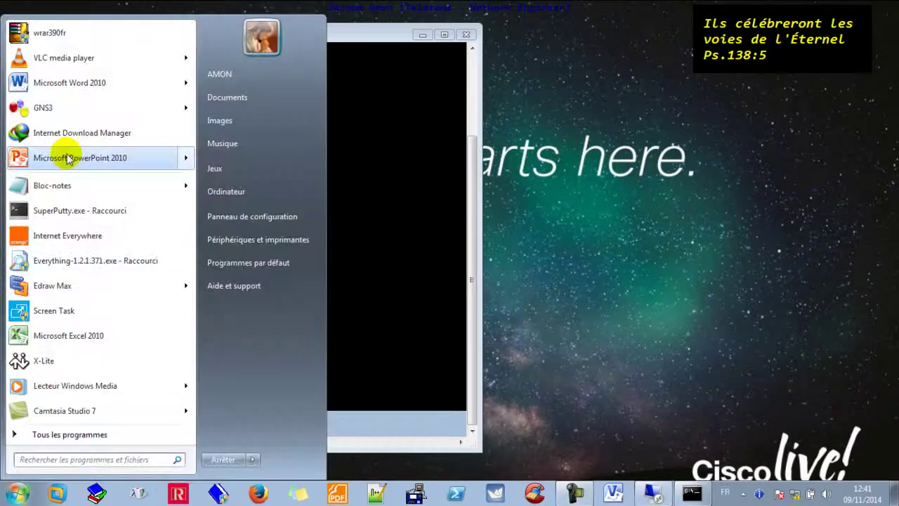
left_click(63, 58)
left_click_drag(559, 44, 568, 131)
Open the media streaming dialog and add IPSEC VPN - BGP IXP - IP SLA Part 0.mp4 from the FFOutput folder.
left_click(508, 140)
left_click(508, 140)
left_click(508, 139)
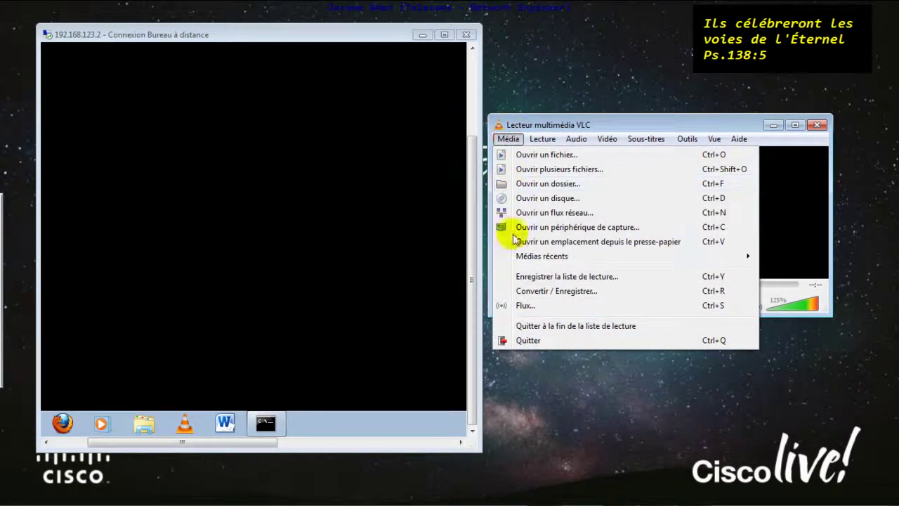
left_click(523, 306)
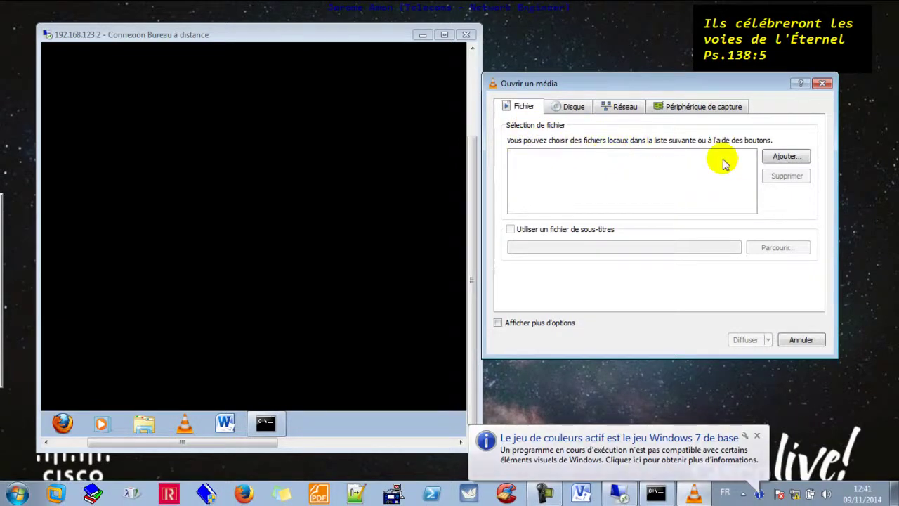
left_click(768, 161)
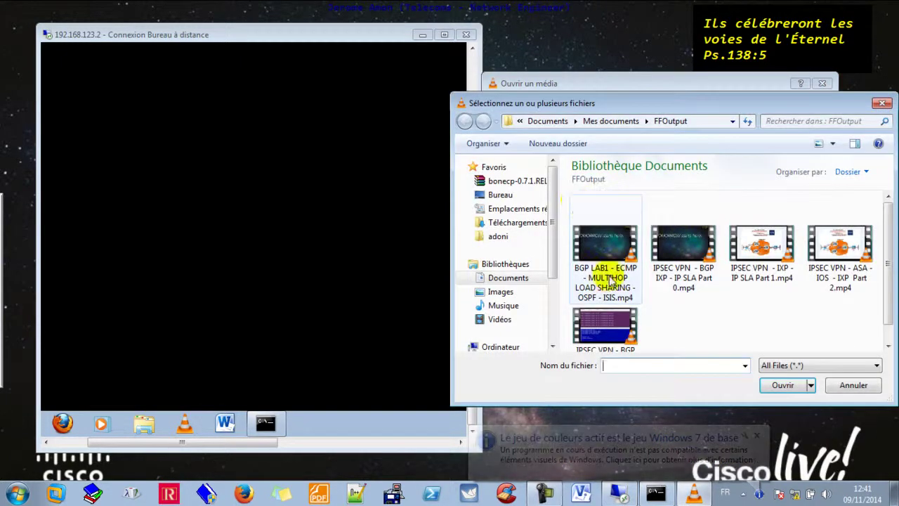
scroll(548, 251, "down", 2)
scroll(559, 264, "up", 1)
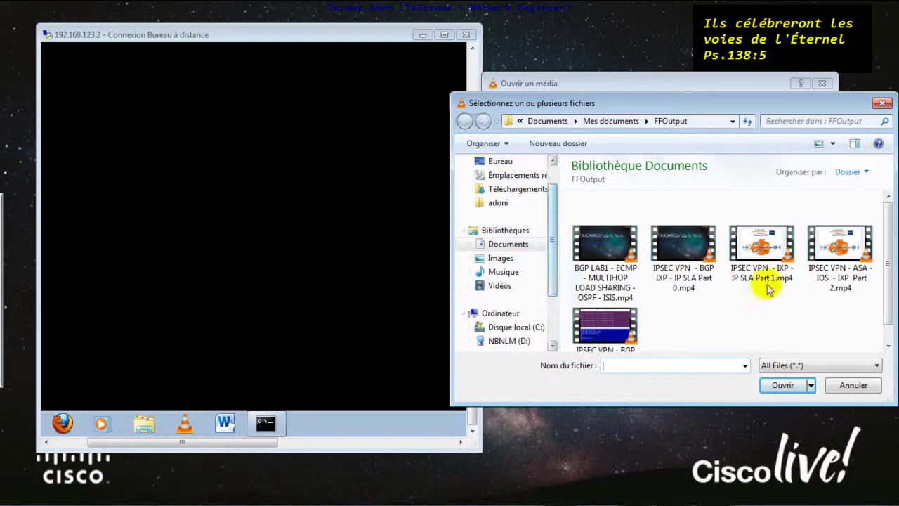
double_click(683, 271)
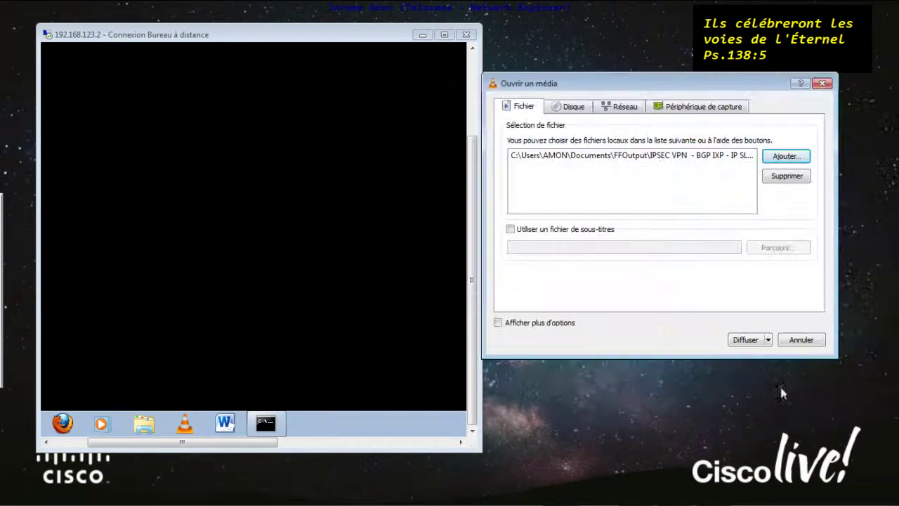
Proceed to the stream output settings, add an RTSP destination, keep port 8554 and enter the stream name as its path.
left_click(749, 342)
left_click(812, 355)
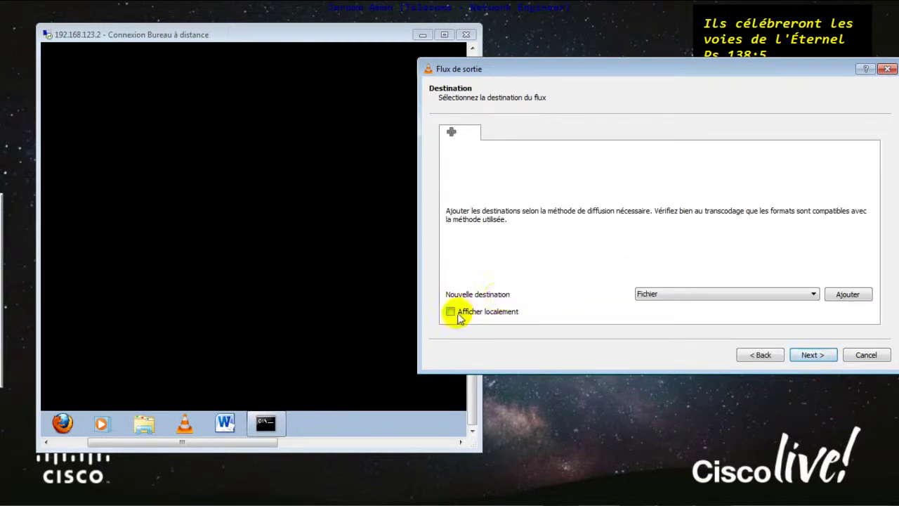
left_click(717, 293)
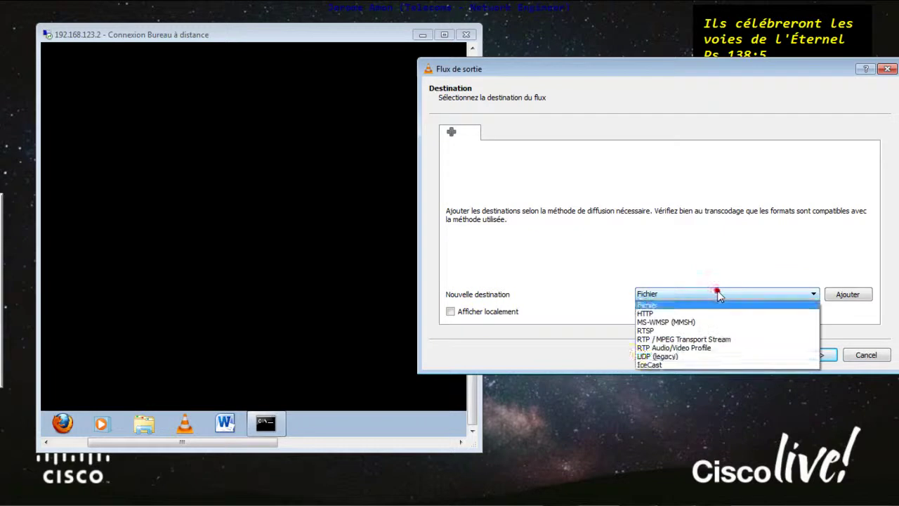
left_click(649, 332)
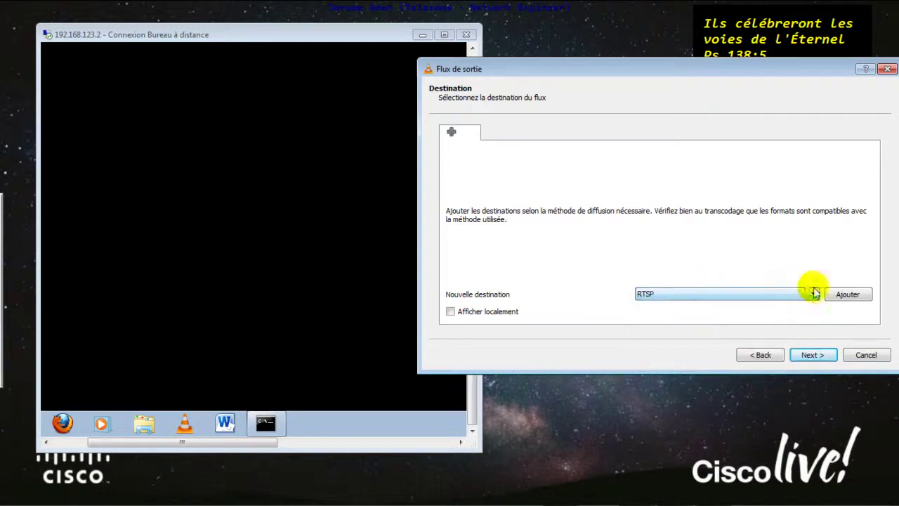
left_click(831, 291)
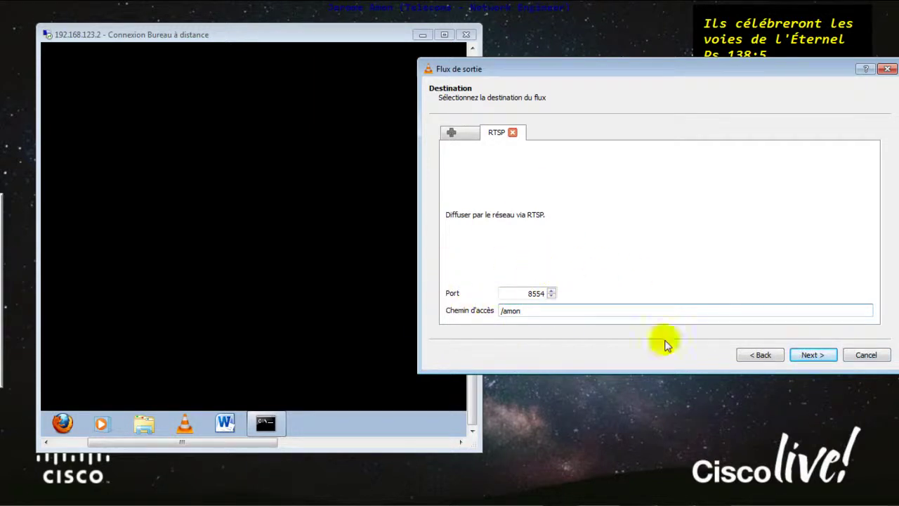
Add an HTTP destination alongside the RTSP one and set its port to 8081.
left_click(813, 355)
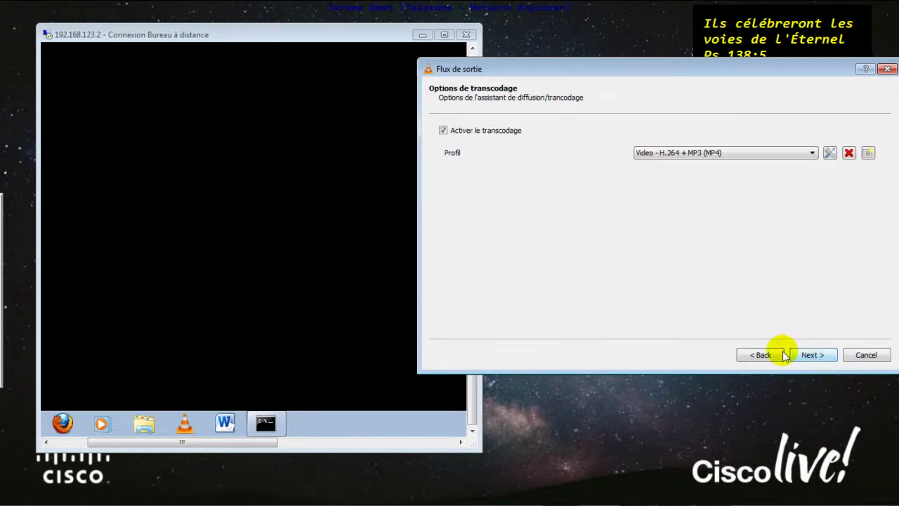
left_click(781, 355)
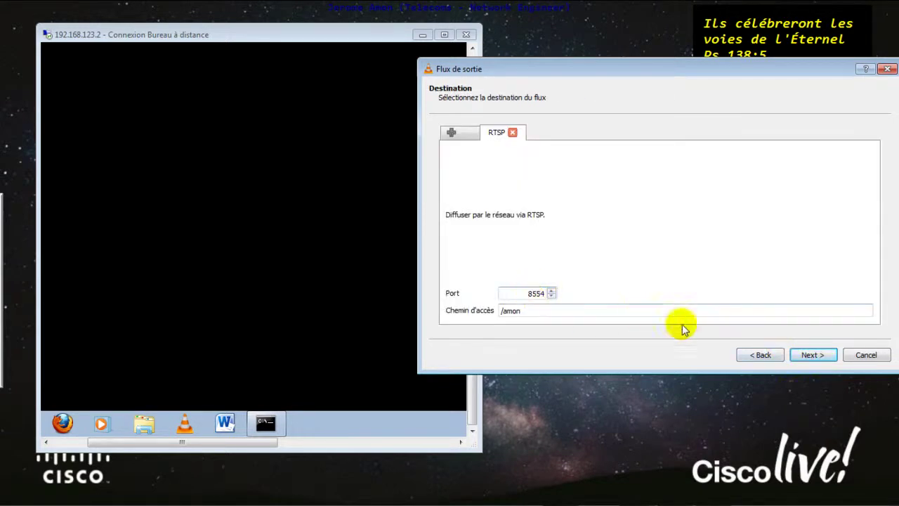
left_click(453, 133)
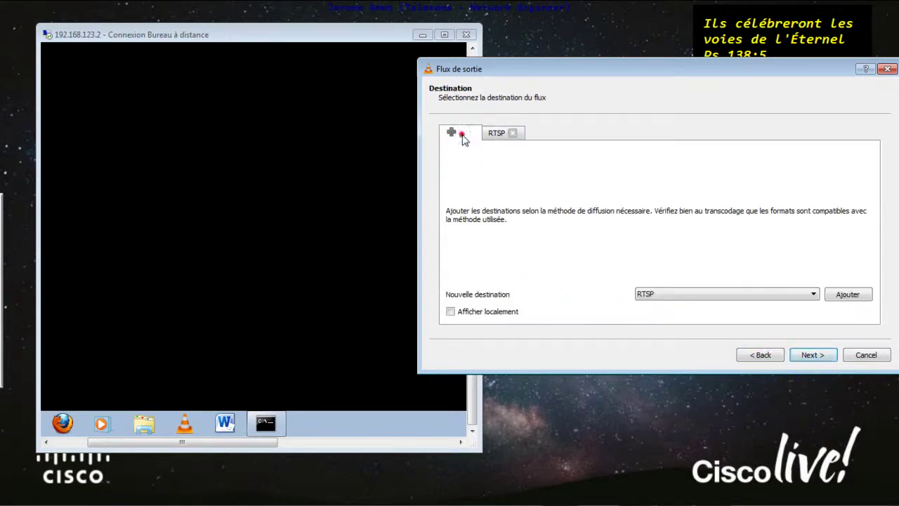
left_click(708, 298)
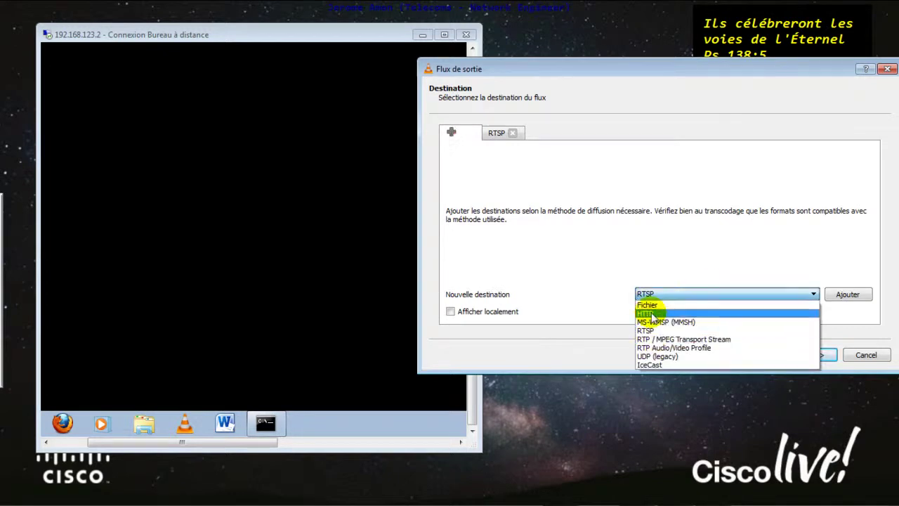
left_click(646, 309)
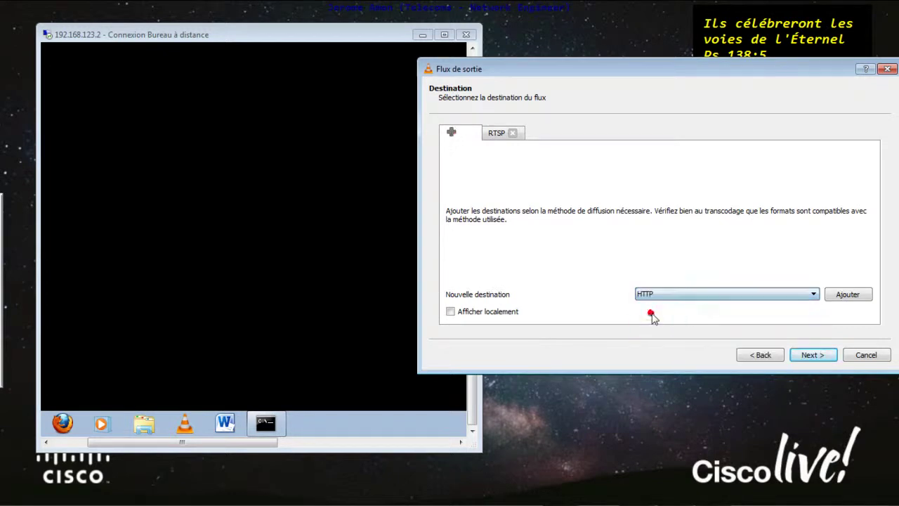
left_click(847, 295)
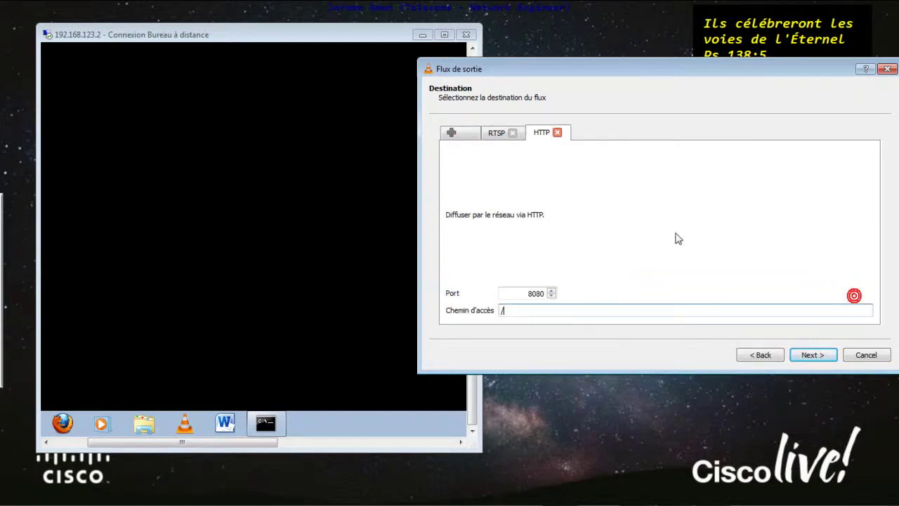
left_click(546, 293)
key("BackSpace")
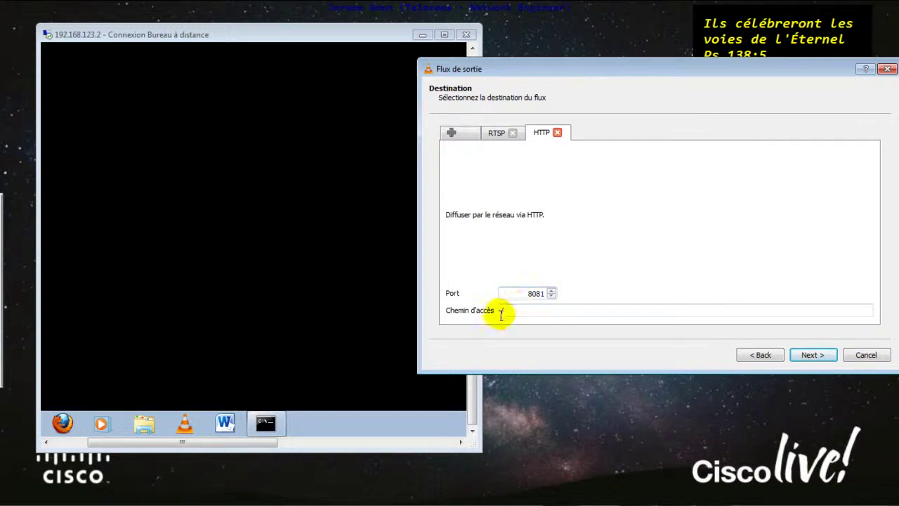
Compare the port and path settings of the RTSP and HTTP destinations.
left_click(494, 132)
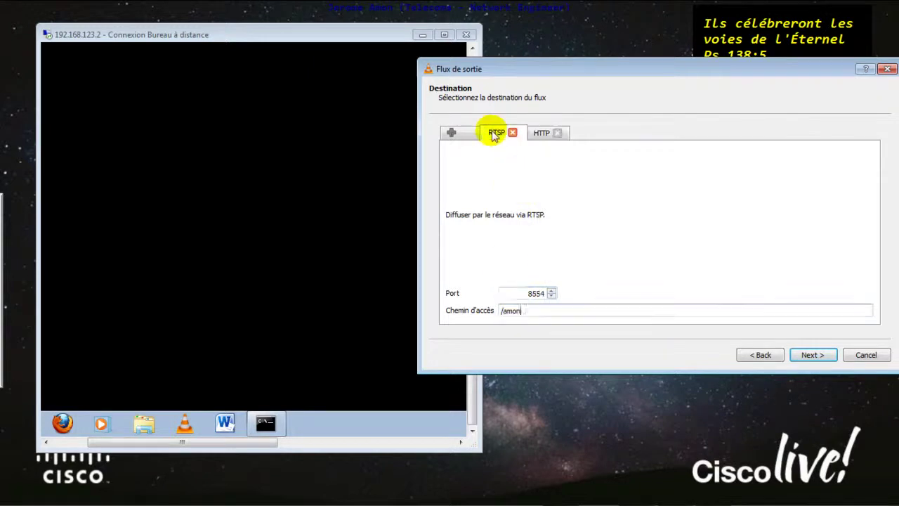
left_click(536, 302)
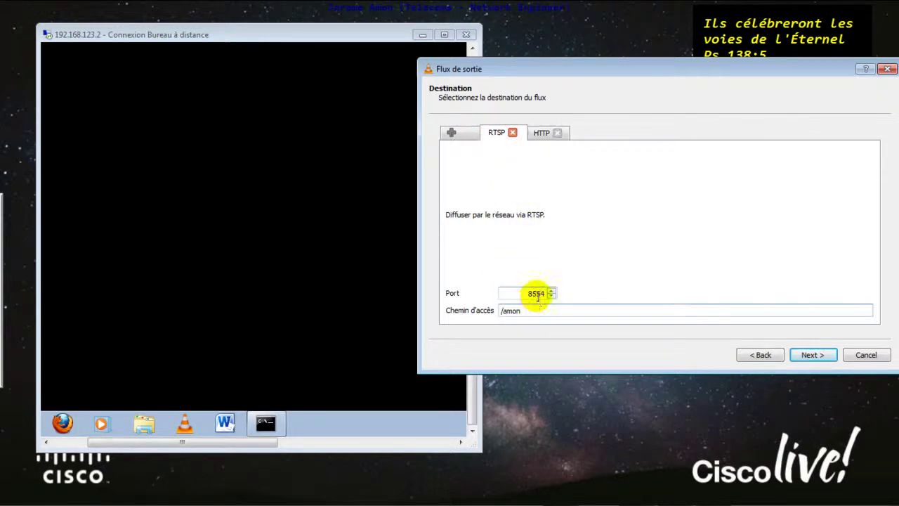
left_click(542, 133)
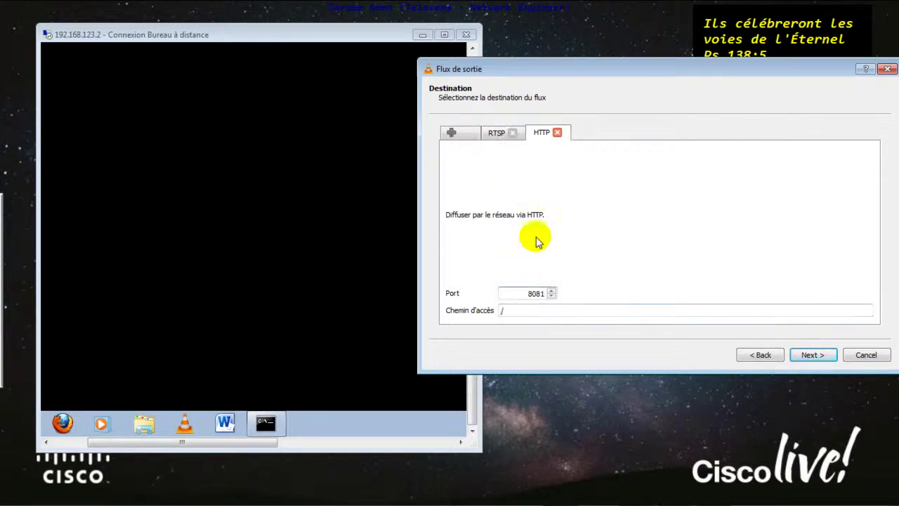
Enter a stream name as the HTTP path and keep transcoding on with the Video - H.264 + MP3 (MP4) profile.
left_click(513, 309)
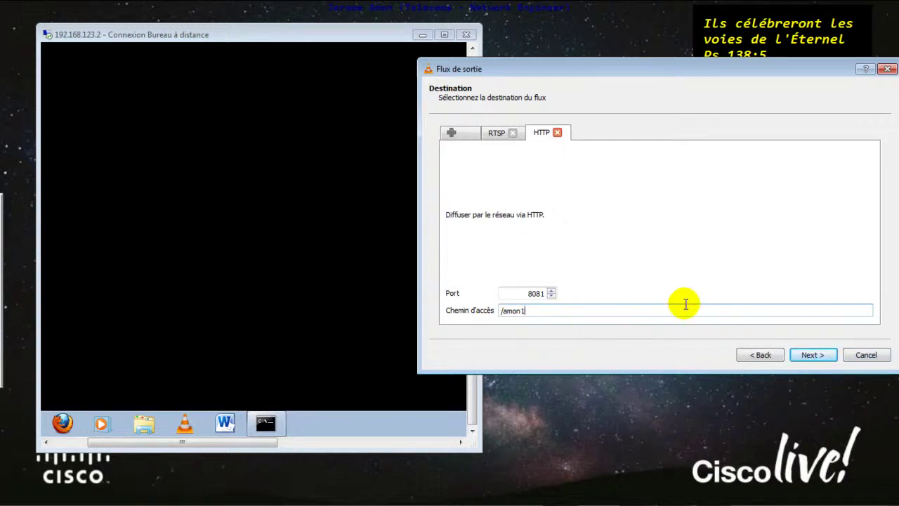
left_click(815, 355)
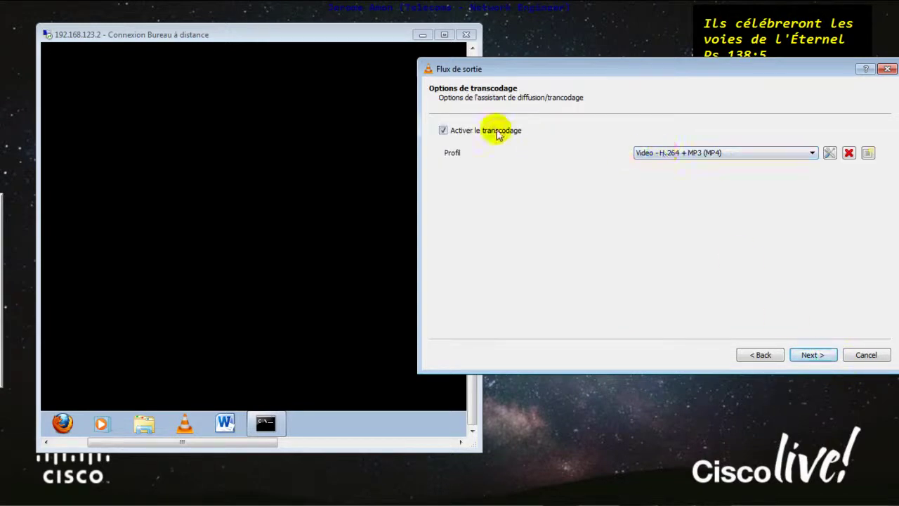
left_click(678, 155)
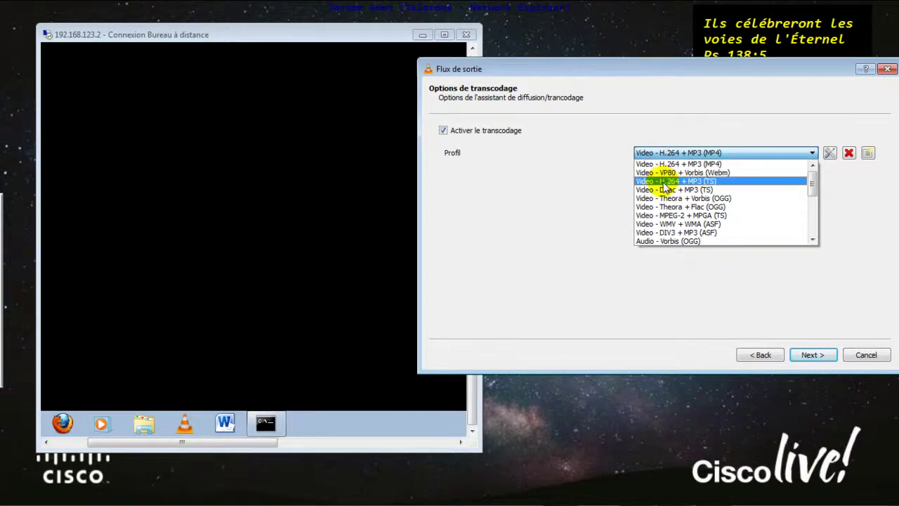
left_click(664, 181)
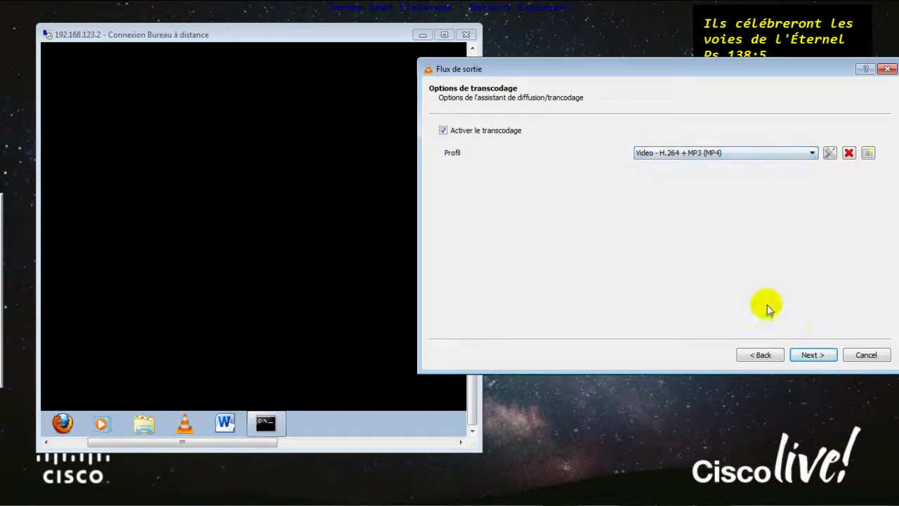
left_click(810, 356)
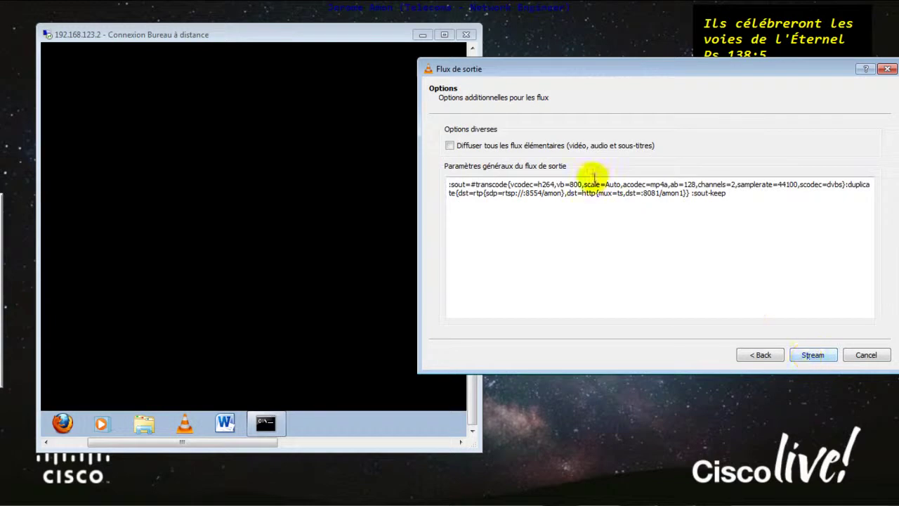
Enable streaming of all elementary streams, start the RTSP and HTTP stream, and clear the error dialog.
left_click(576, 145)
left_click(458, 193)
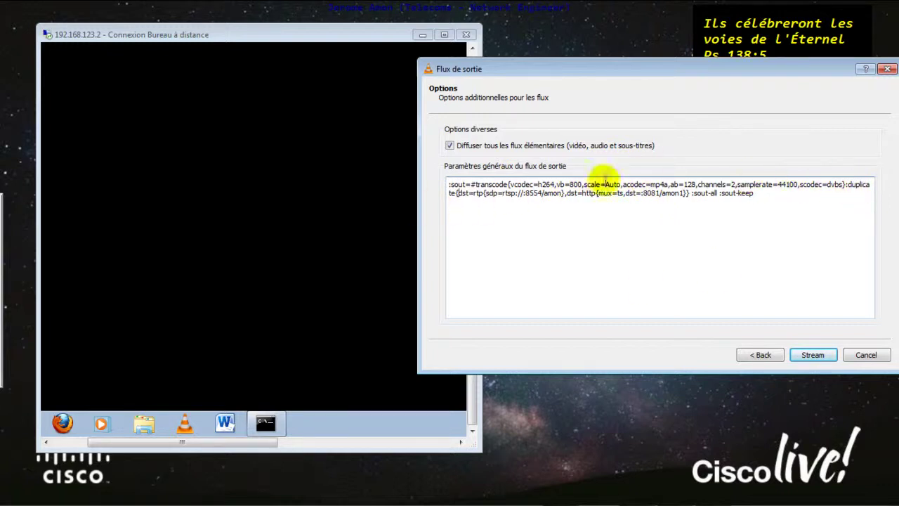
left_click(848, 184)
key("ctrl+shift+End")
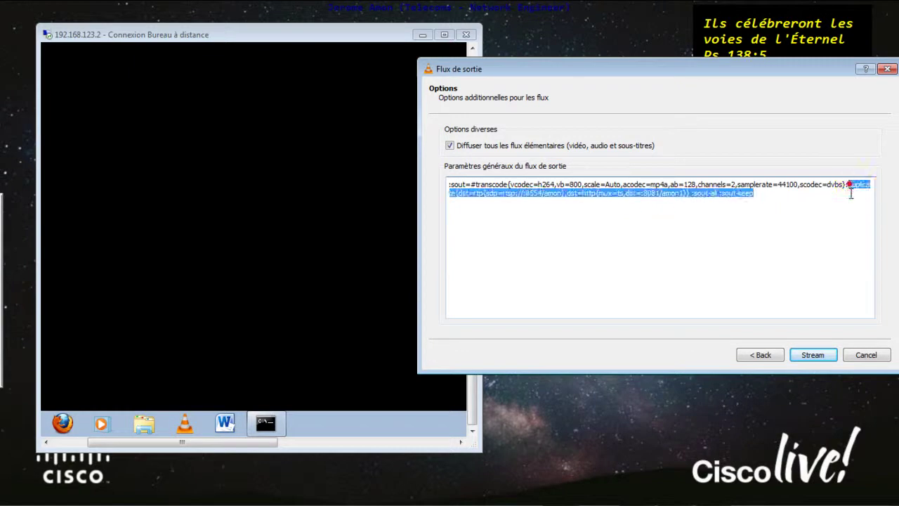
key("Right")
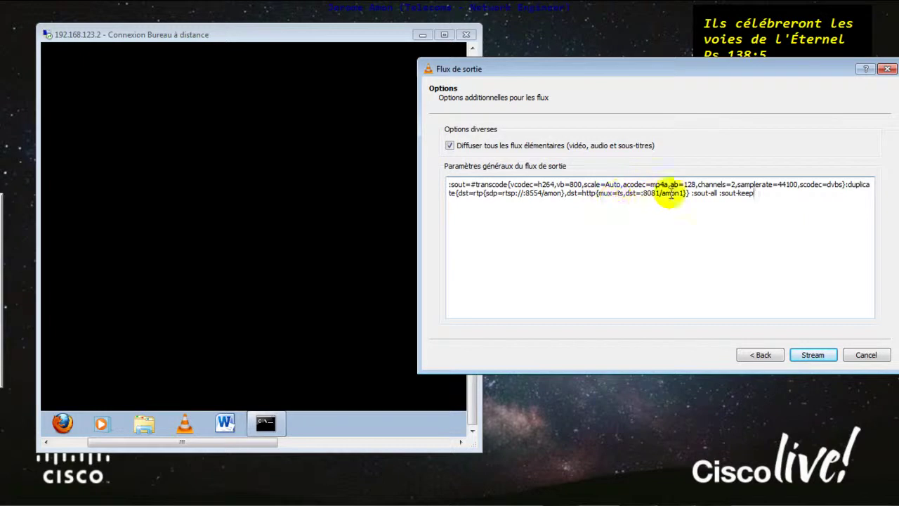
left_click(813, 354)
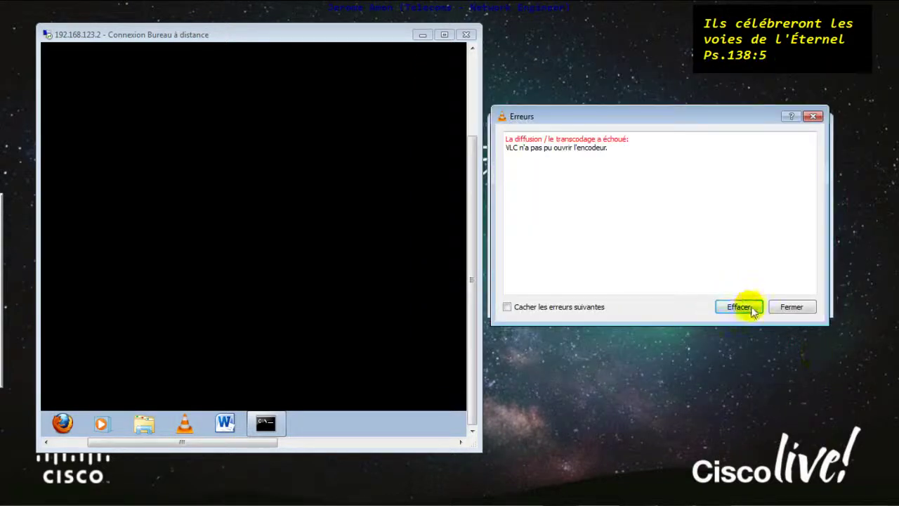
left_click(748, 311)
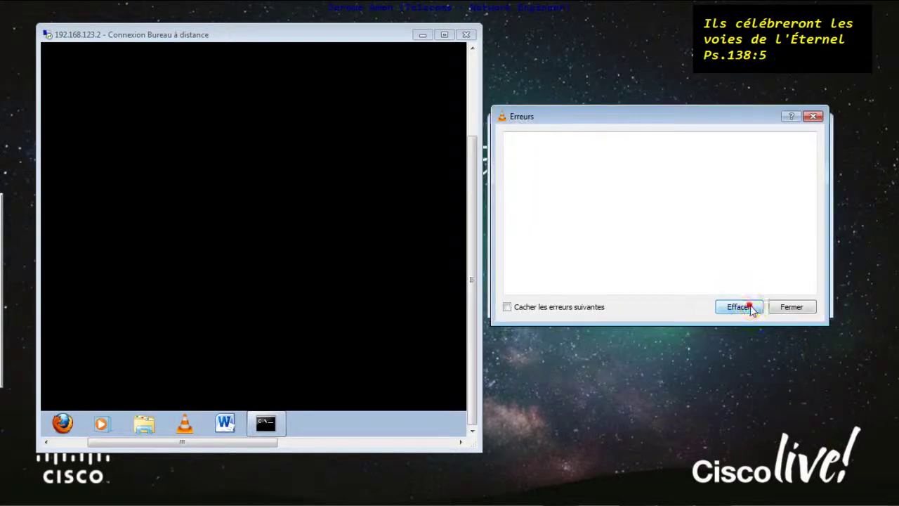
left_click(791, 307)
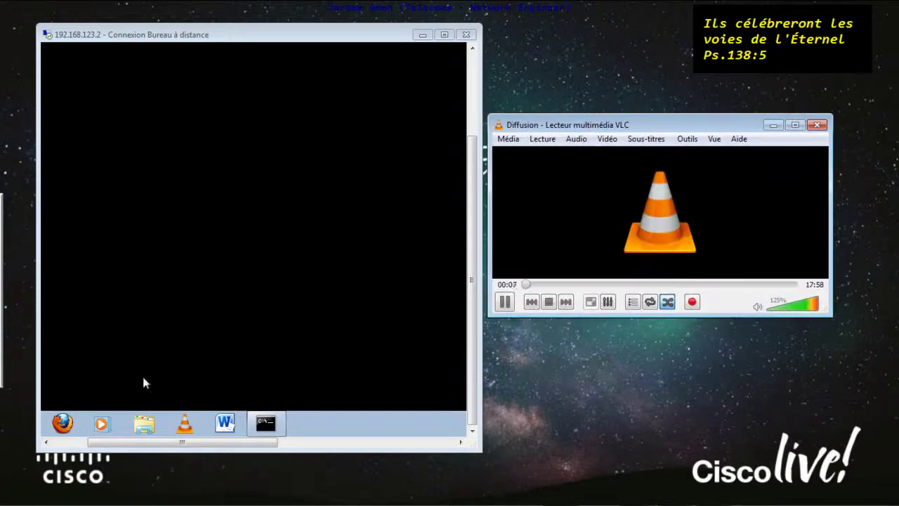
Open VLC in the maximized remote desktop session of 192.168.123.2 and shrink its window to fit the visible area.
left_click(468, 267)
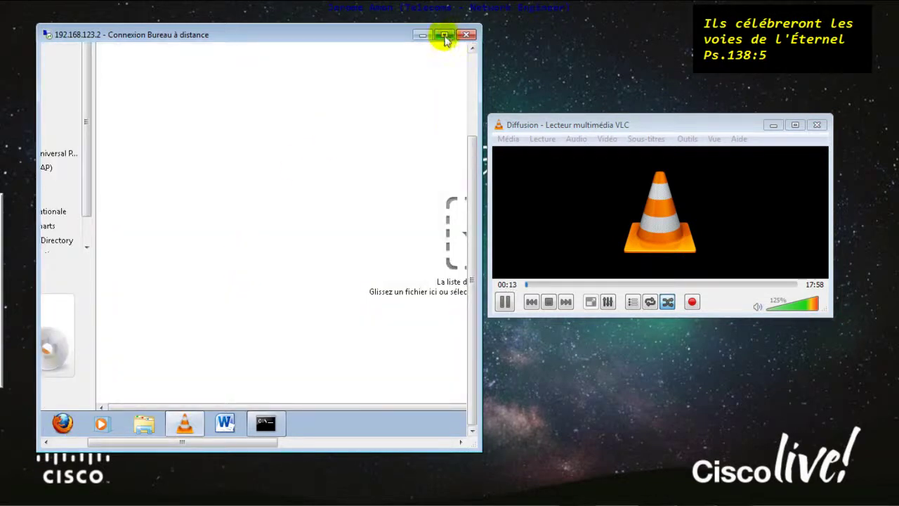
left_click(445, 35)
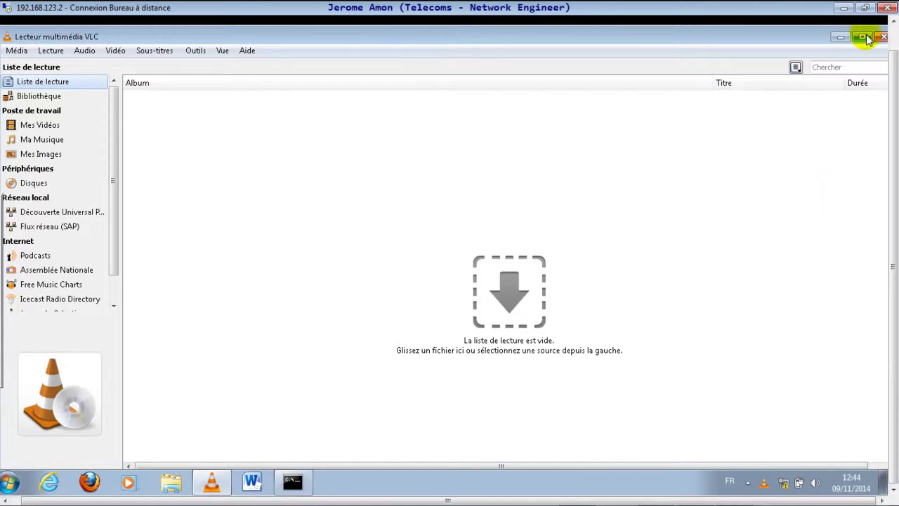
left_click(864, 38)
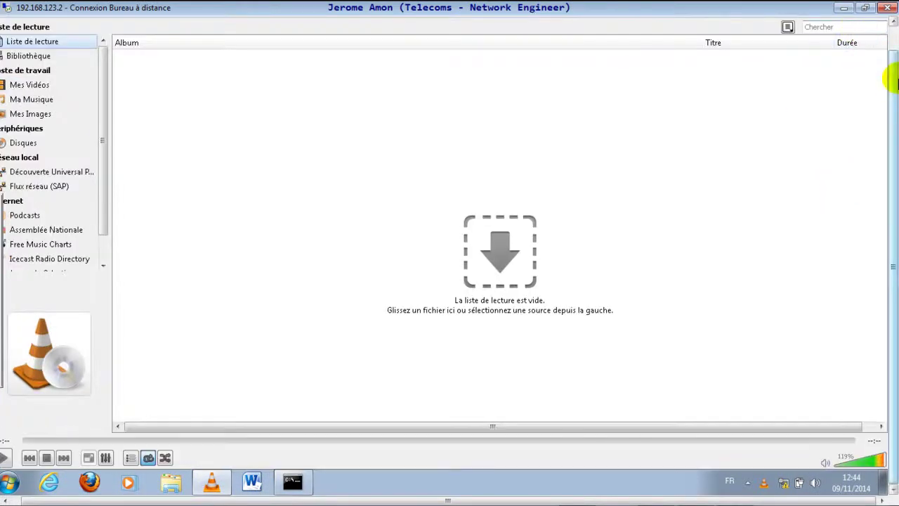
left_click(854, 23)
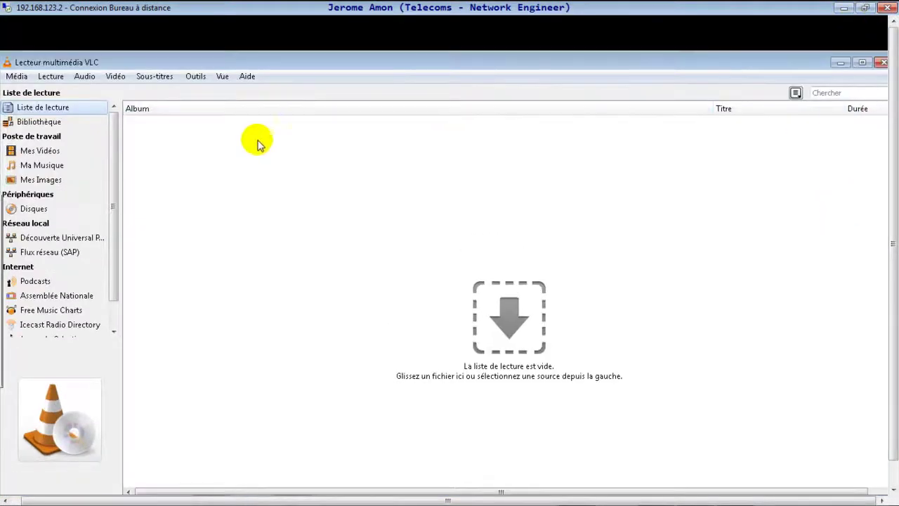
left_click_drag(217, 53, 295, 148)
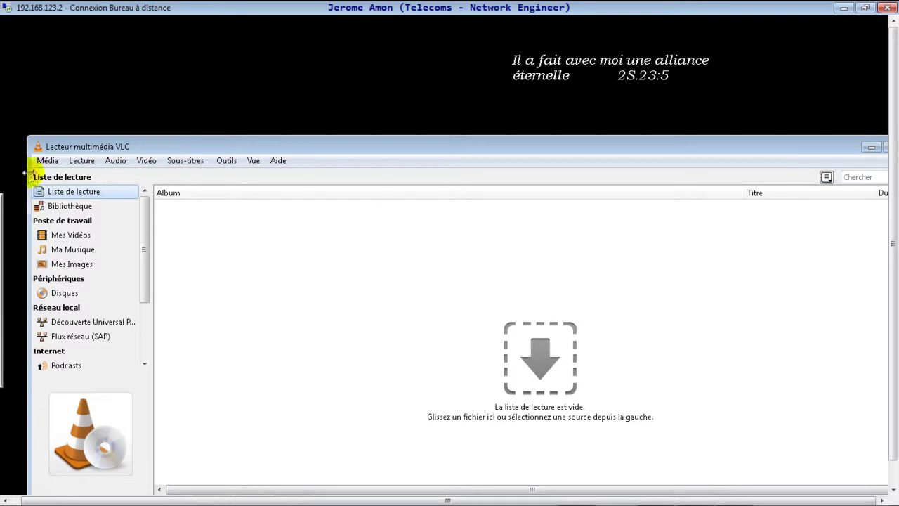
left_click_drag(25, 169, 495, 158)
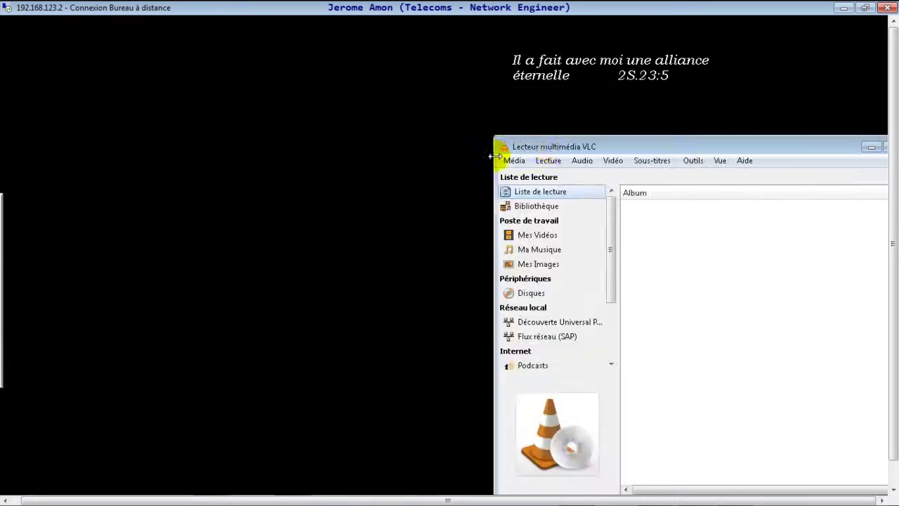
mouse_move(586, 139)
left_mouse_down()
mouse_move(407, 116)
mouse_move(239, 66)
mouse_move(208, 67)
left_mouse_up()
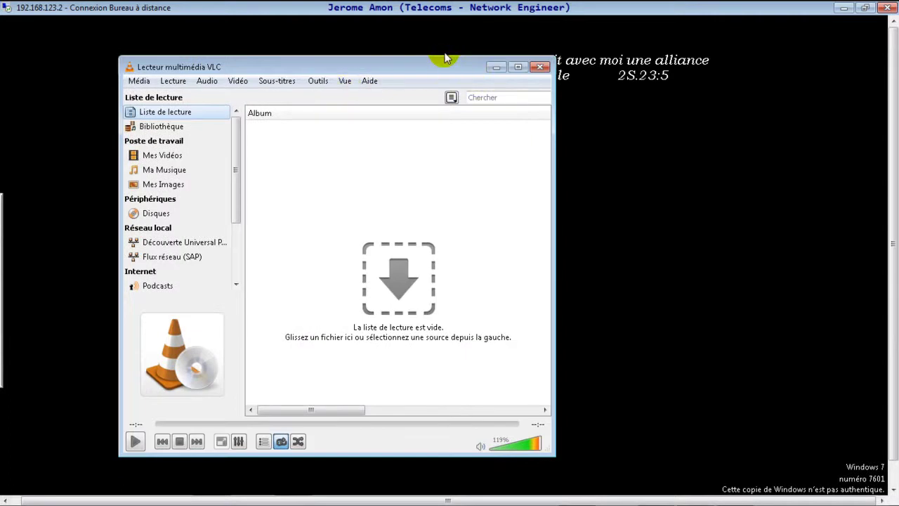
left_click_drag(441, 53, 398, 91)
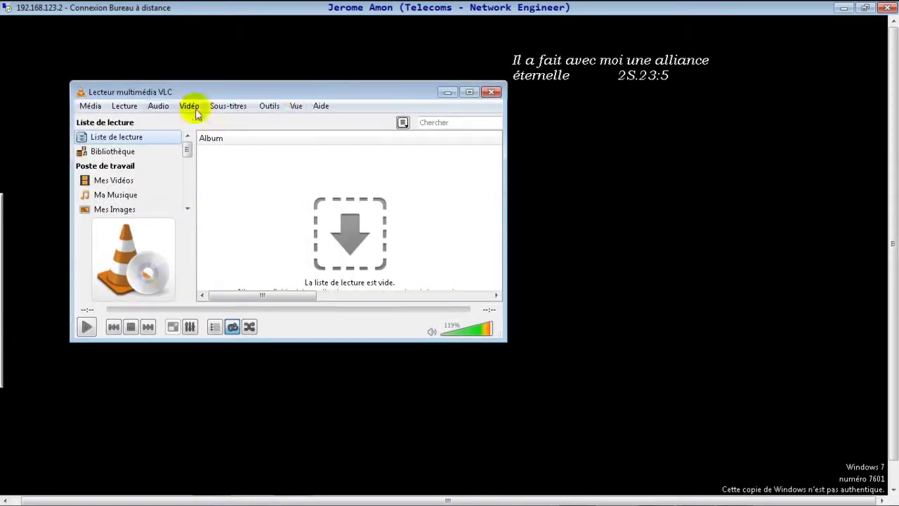
Open the network stream dialog in the remote VLC.
left_click(86, 107)
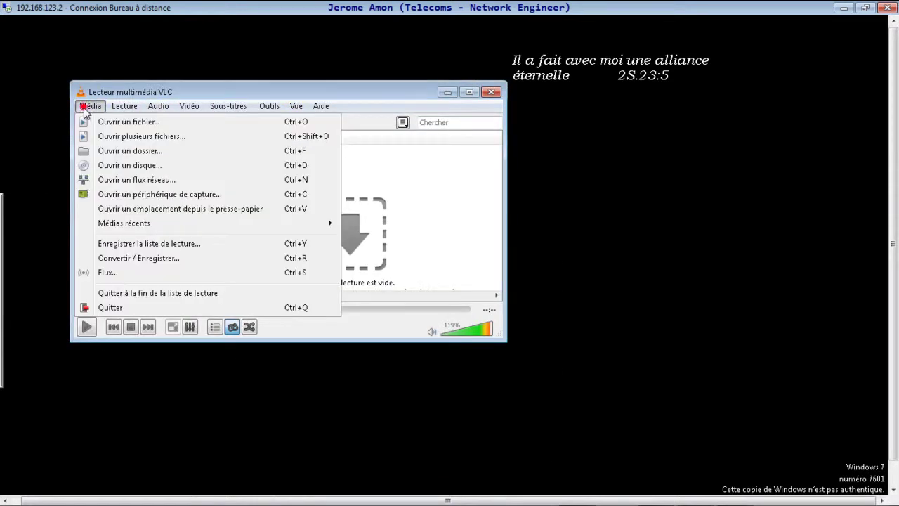
left_click(102, 180)
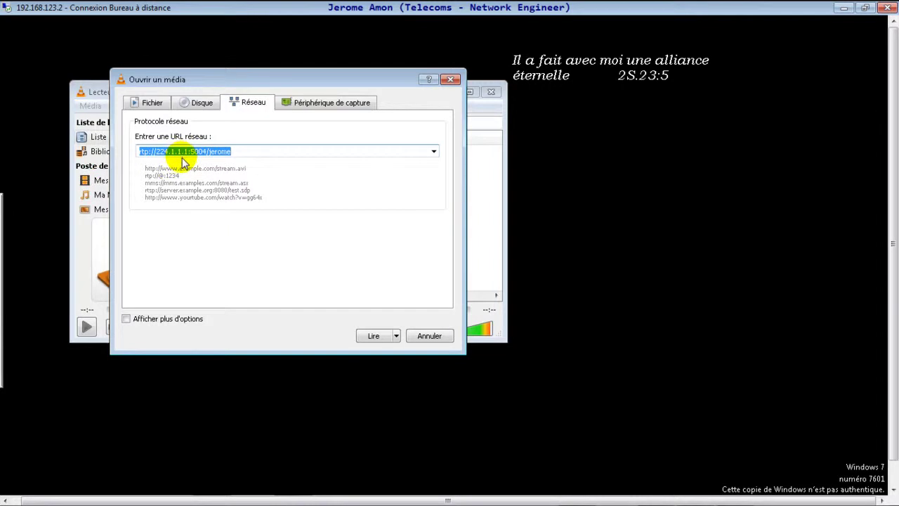
type("rts")
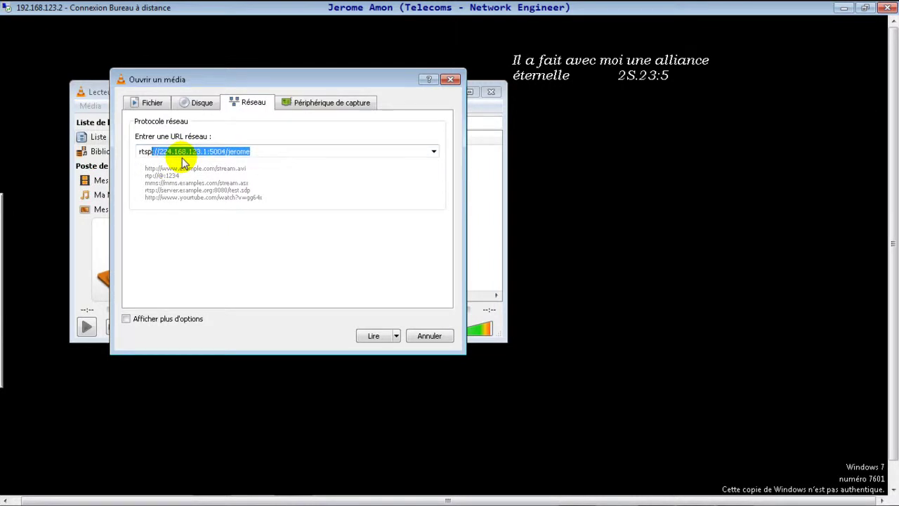
type("p")
left_click(207, 151)
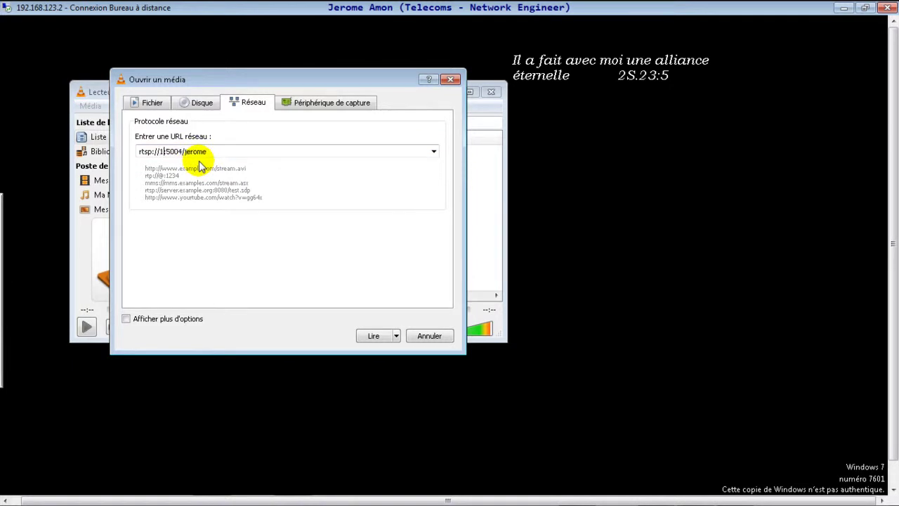
type("23.")
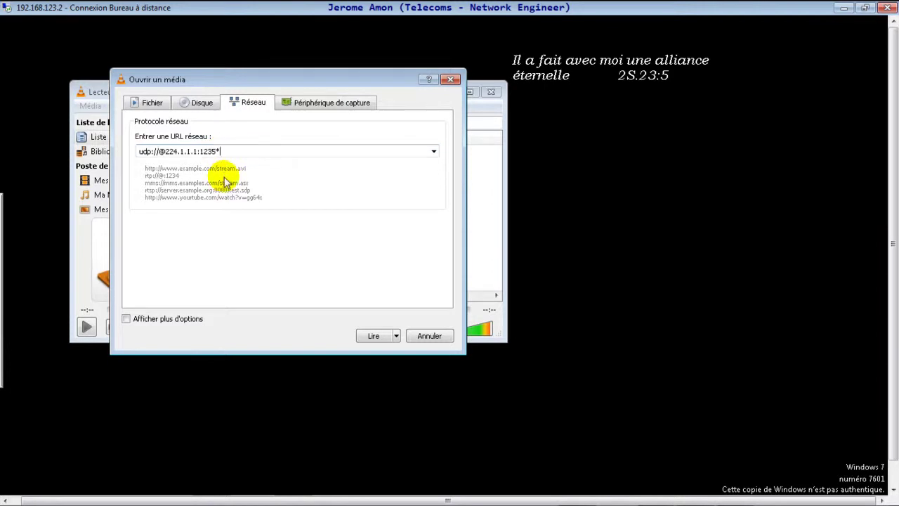
left_click(434, 153)
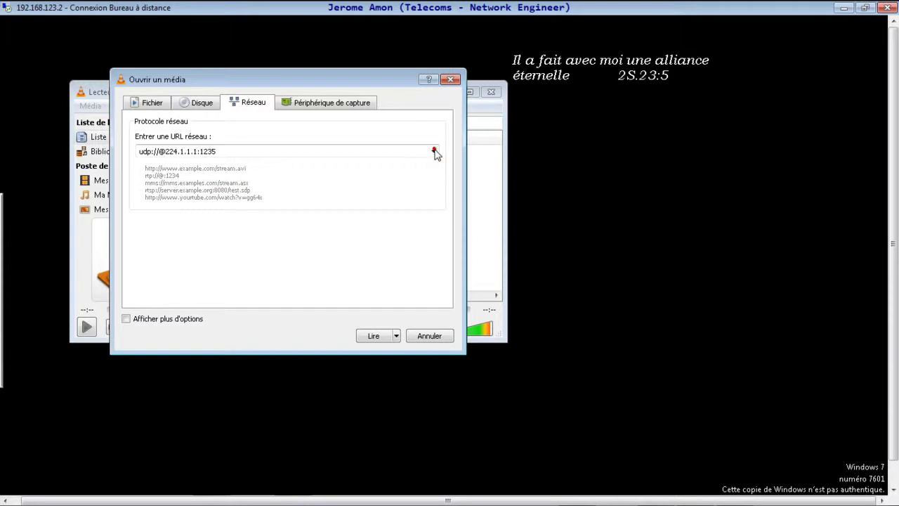
left_click(284, 148)
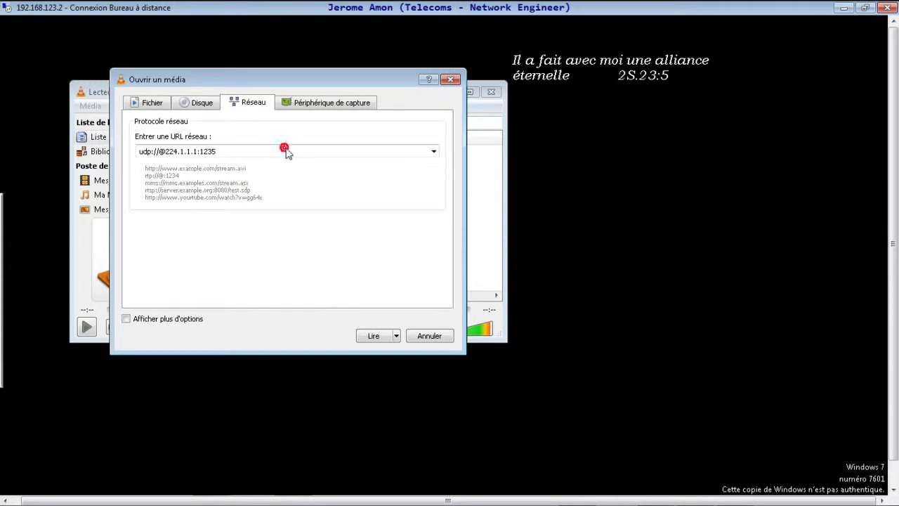
Replace the network URL with the RTSP address of 192.168.123.1, port 8554 and the RTSP stream's path, and play it.
triple_click(216, 151)
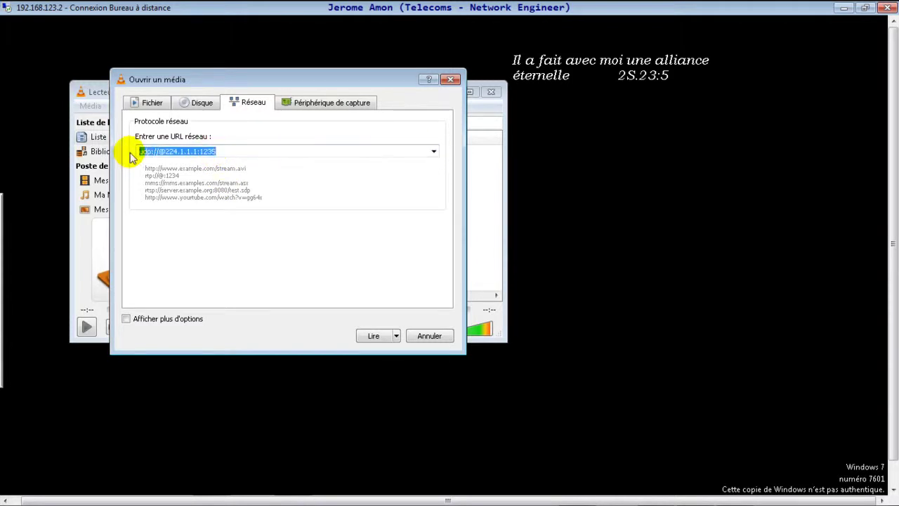
type("rtys")
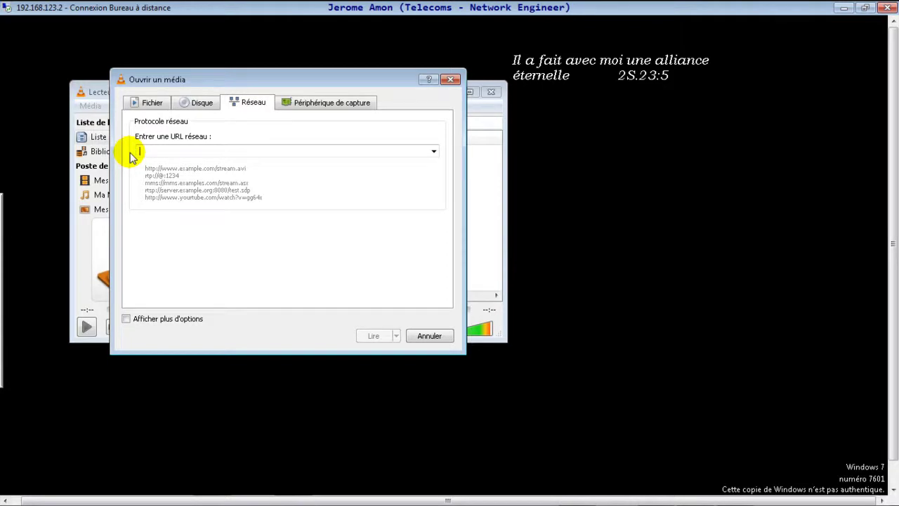
type("rts")
key("End")
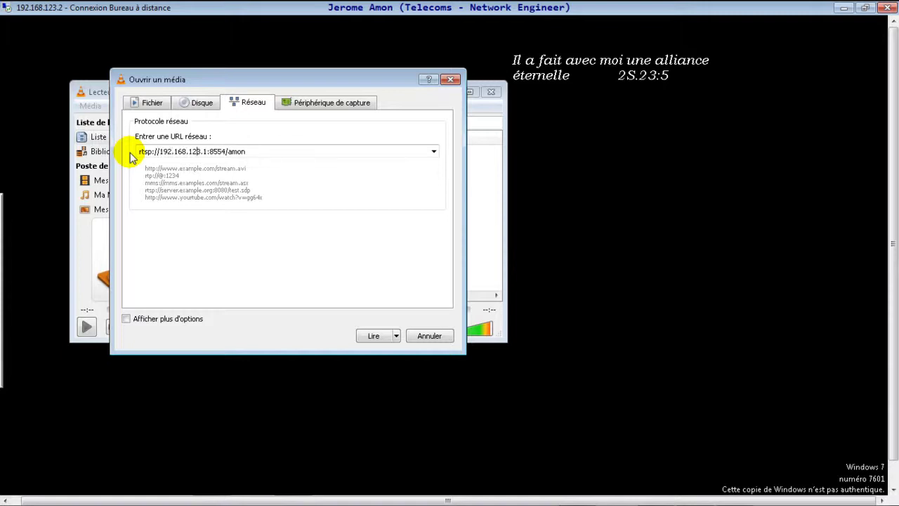
left_click(373, 336)
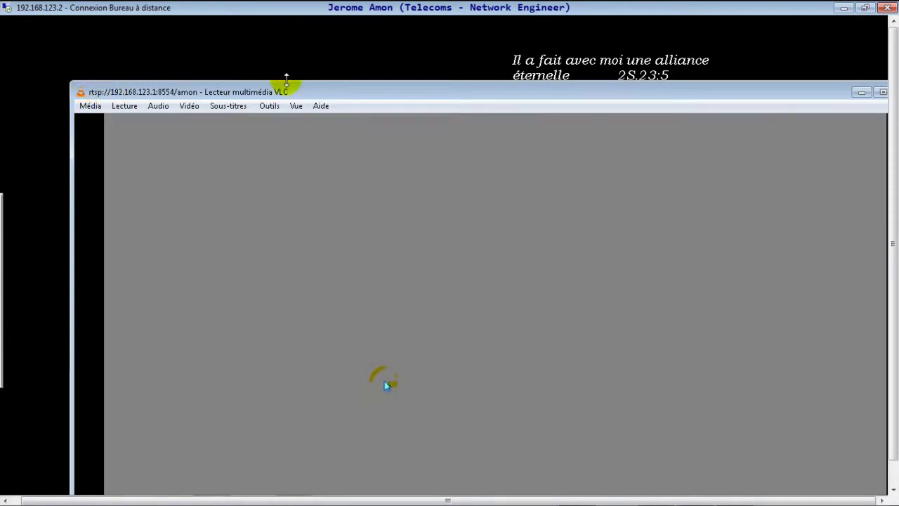
Shrink the VLC window playing the RTSP stream and place it along one side of the remote desktop.
left_click_drag(286, 84, 333, 140)
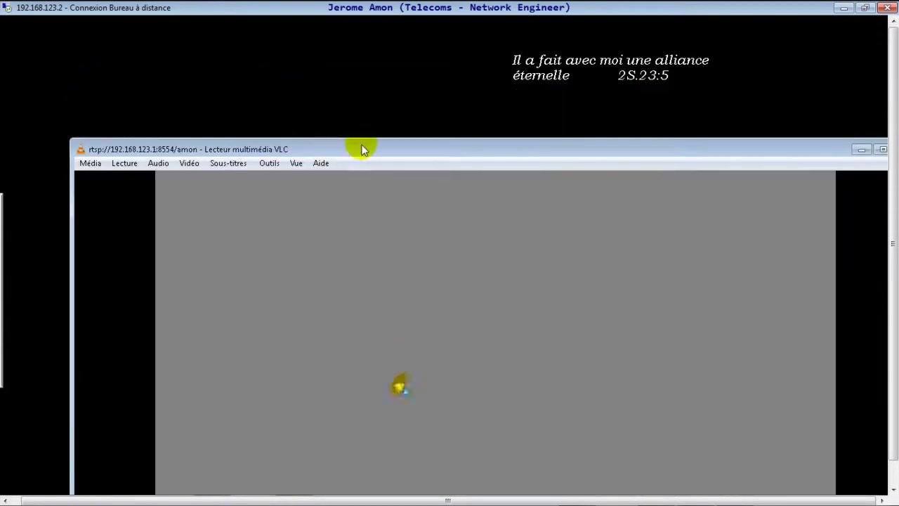
left_click_drag(351, 104, 335, 40)
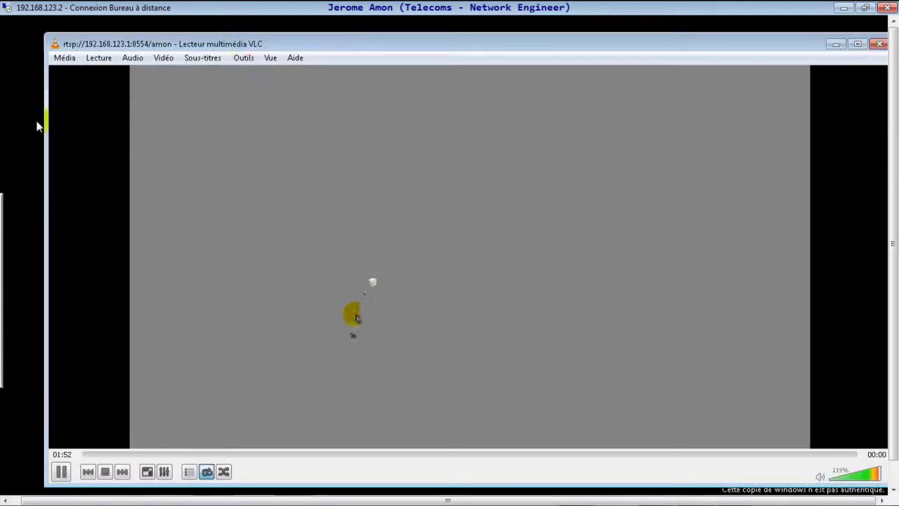
left_click_drag(46, 121, 310, 123)
left_click_drag(514, 45, 278, 37)
left_click_drag(437, 36, 432, 59)
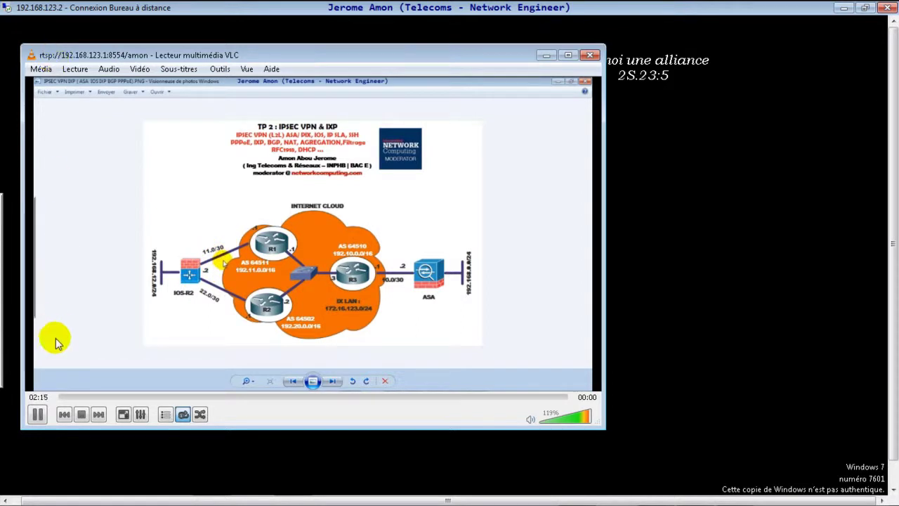
left_click_drag(605, 209, 344, 209)
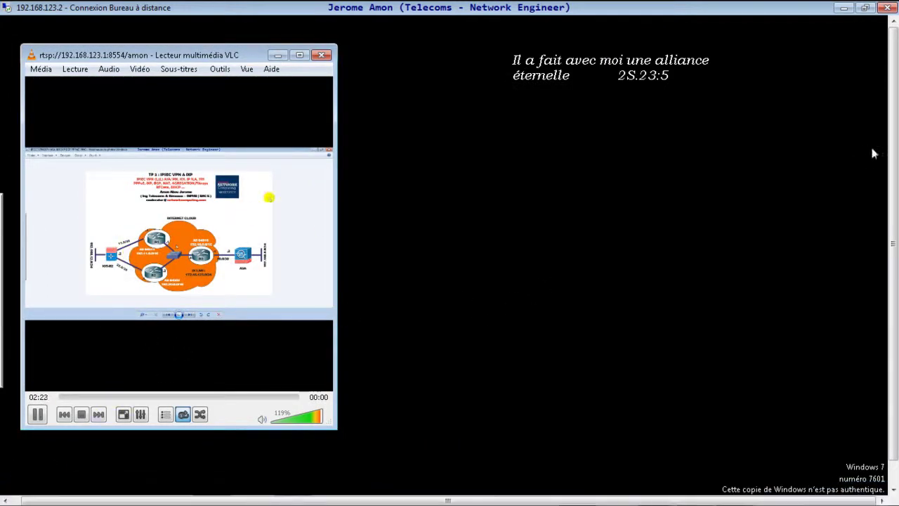
Open a second VLC window on the remote desktop, shrink it and place it beside the RTSP player.
left_click_drag(892, 146, 893, 321)
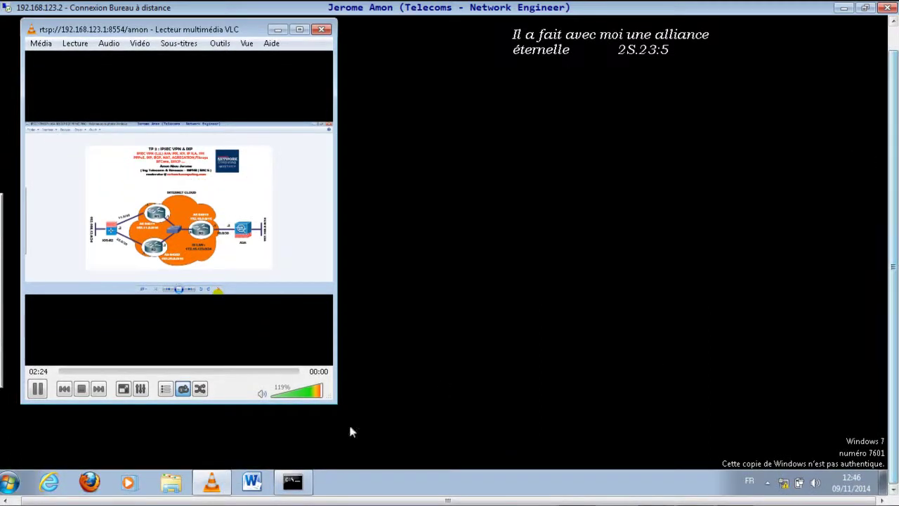
right_click(214, 481)
left_click(151, 368)
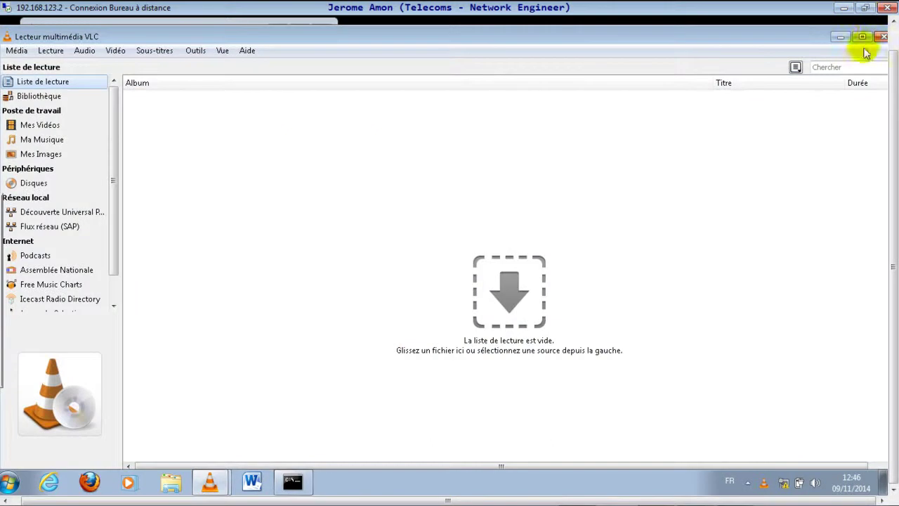
left_click_drag(824, 26, 760, 187)
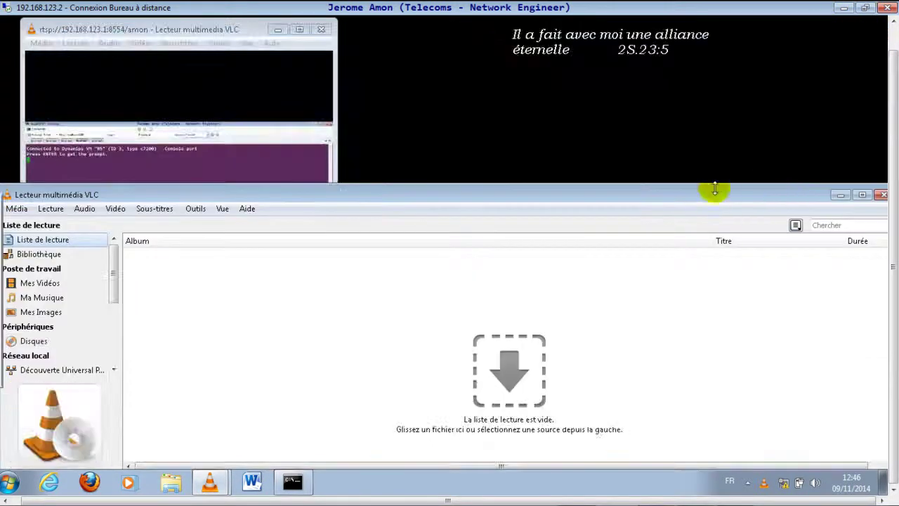
left_click_drag(72, 311, 593, 226)
left_click_drag(705, 179, 522, 70)
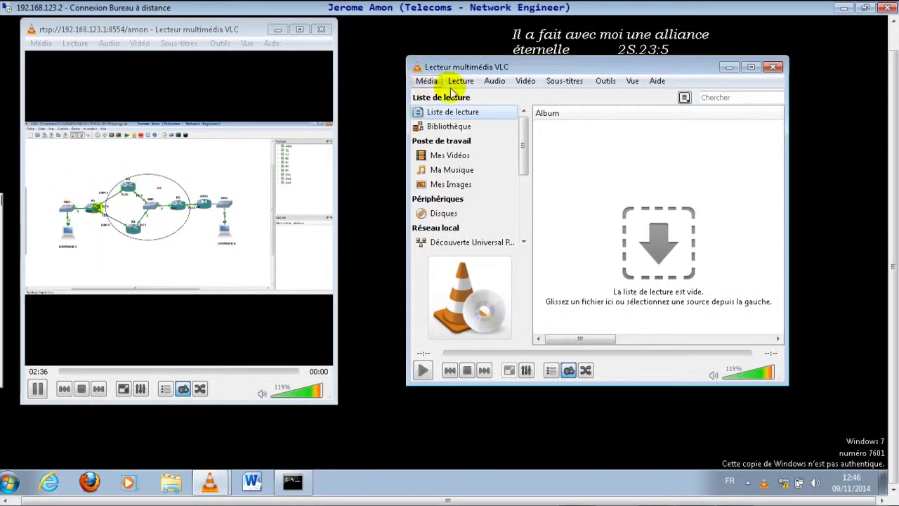
Open the network stream dialog in the second VLC window.
left_click(428, 82)
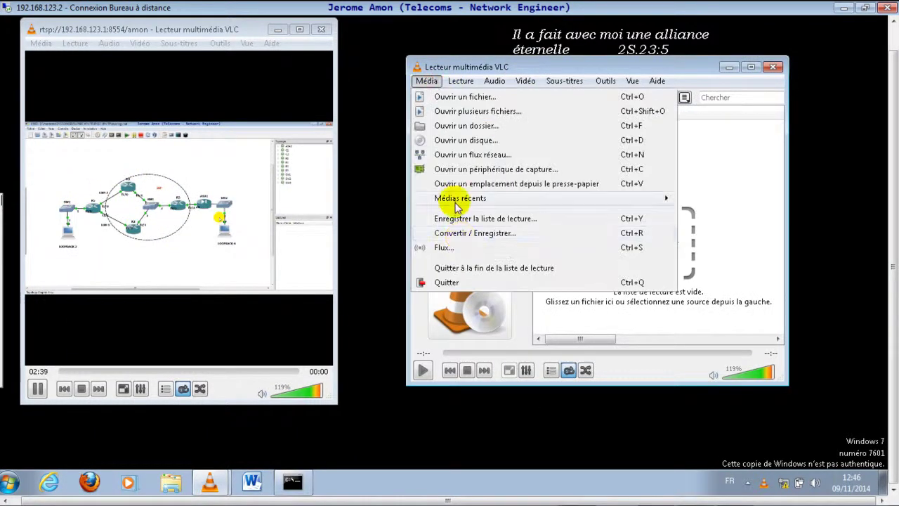
left_click(451, 155)
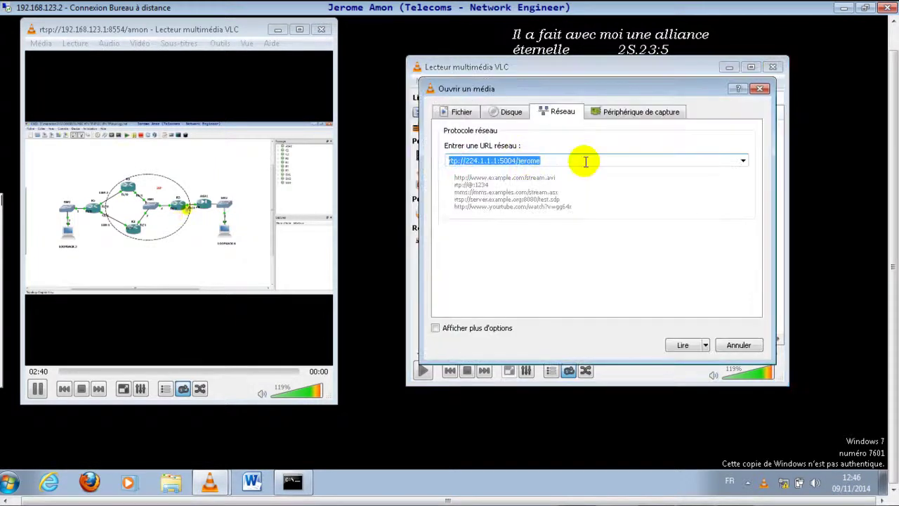
type("ht")
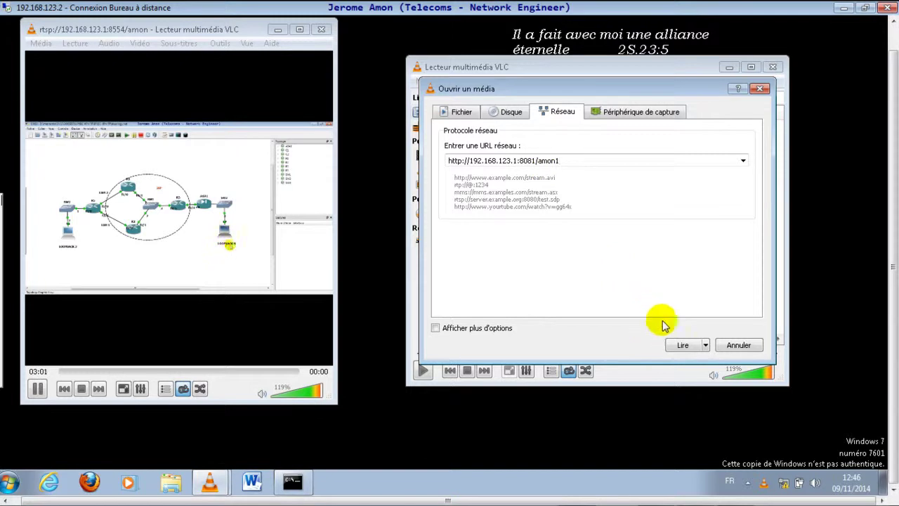
left_click(678, 347)
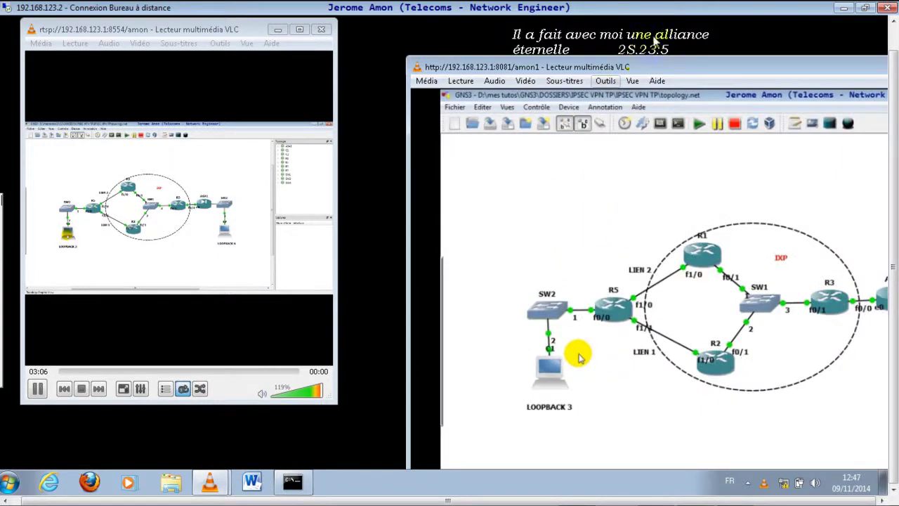
left_click(680, 56)
left_click_drag(681, 56, 629, 45)
left_click_drag(358, 144, 482, 144)
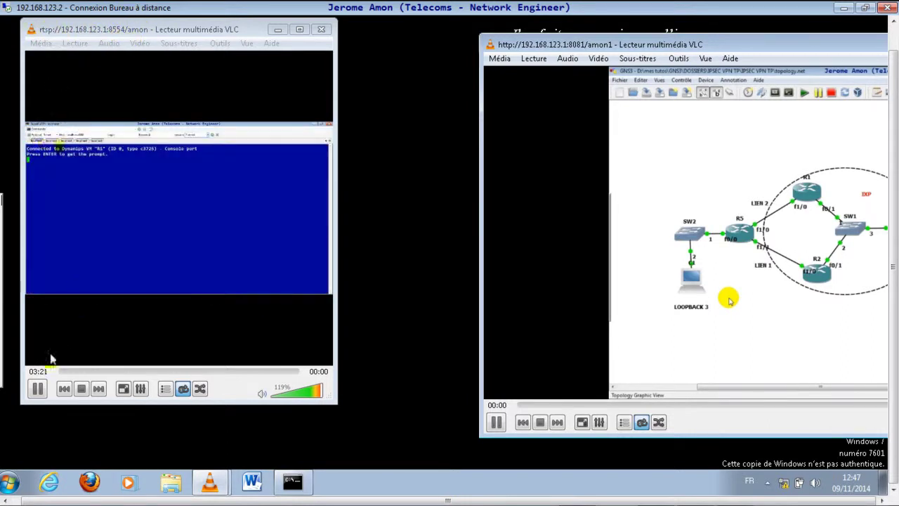
left_click(34, 374)
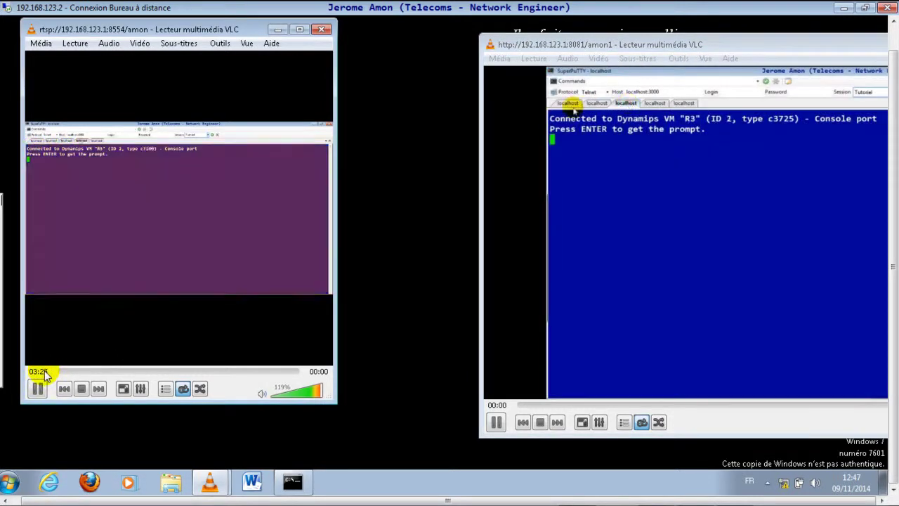
left_click_drag(704, 45, 630, 48)
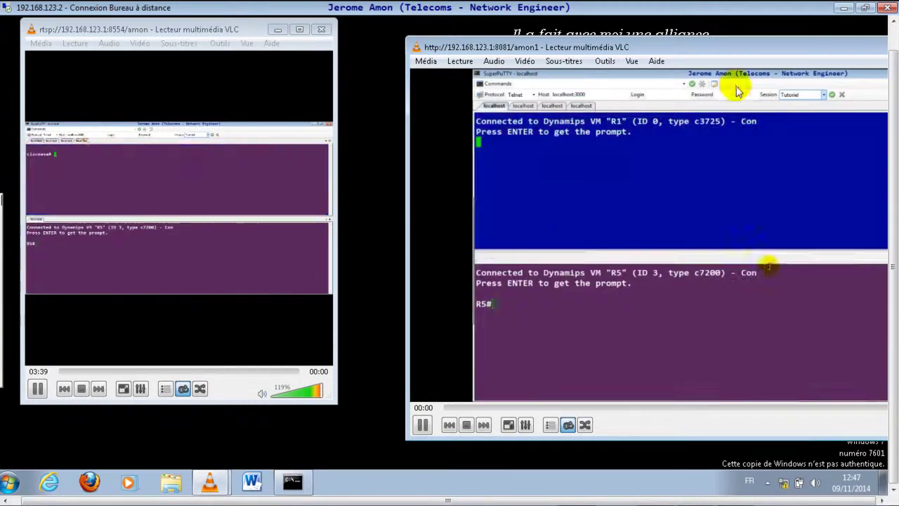
left_click_drag(656, 49, 606, 46)
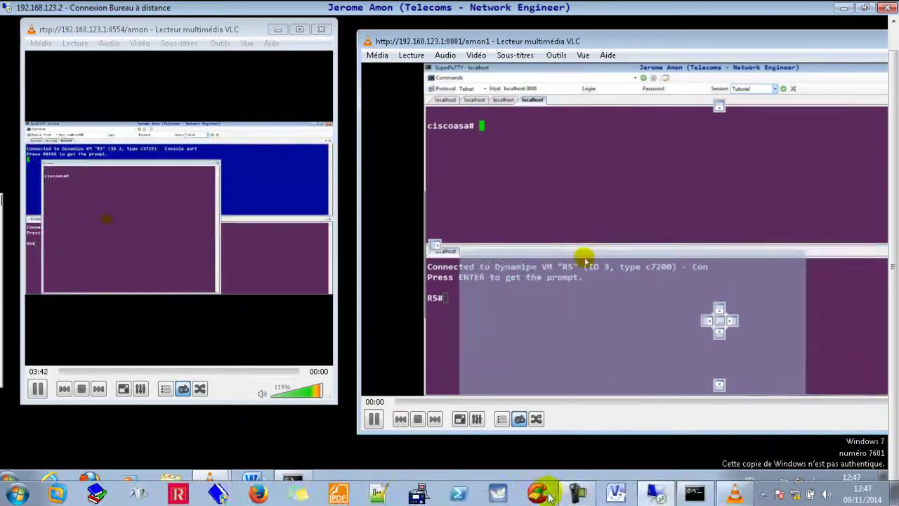
Switch to the local broadcasting VLC player, stop the broadcast and minimise its window.
left_click(685, 495)
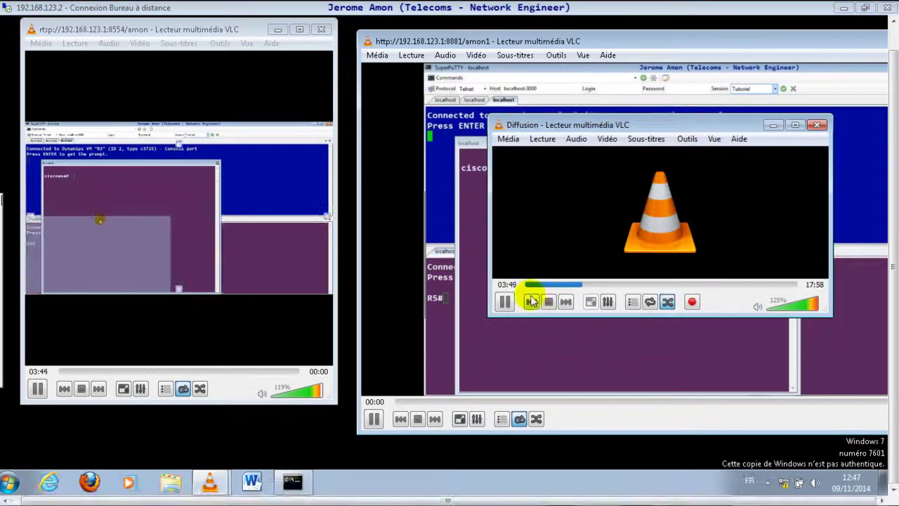
left_click(549, 302)
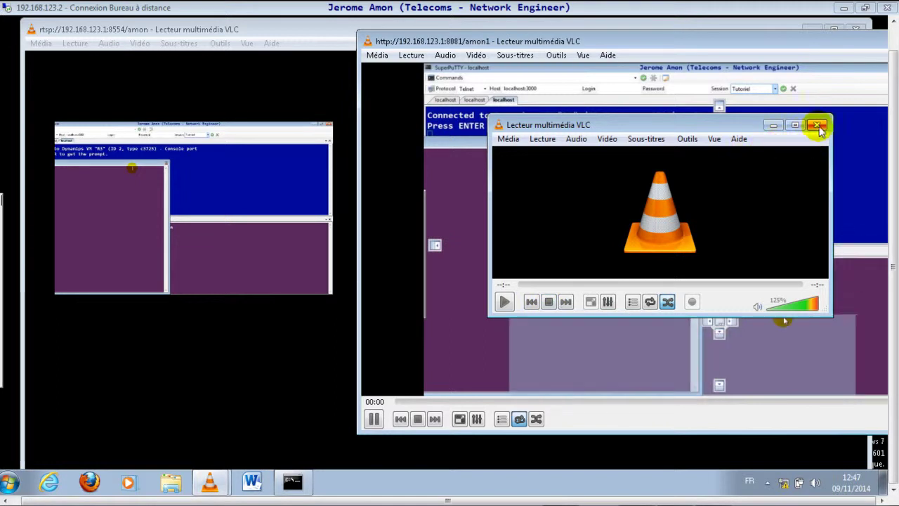
left_click(773, 126)
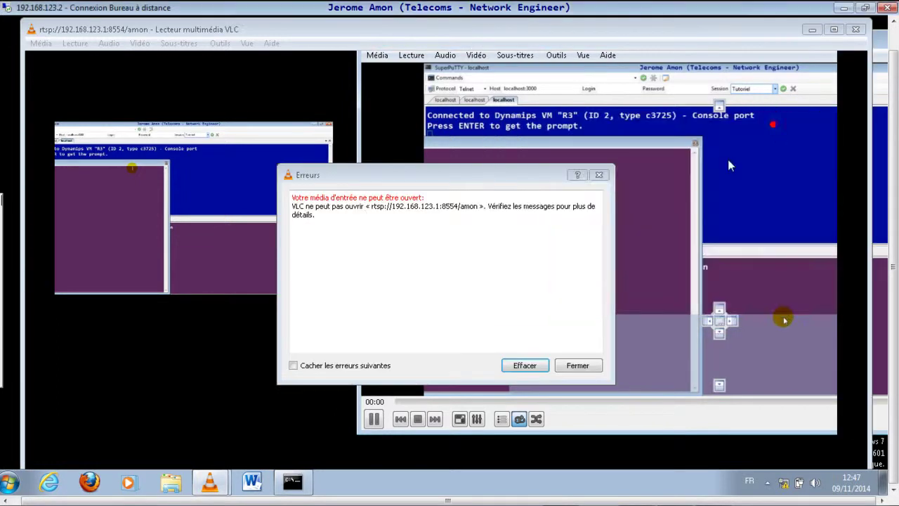
Clear the error messages about the interrupted RTSP stream and dismiss the Erreurs dialog.
left_click(530, 367)
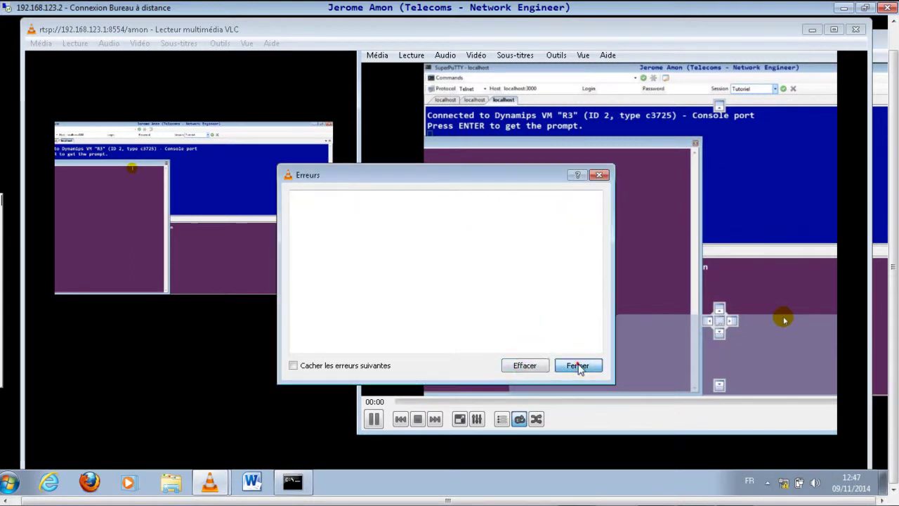
left_click(577, 364)
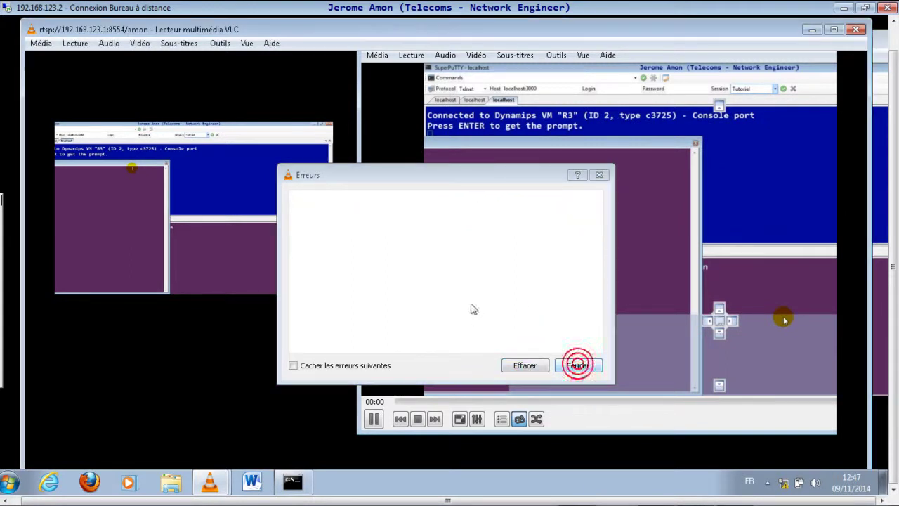
left_click(599, 175)
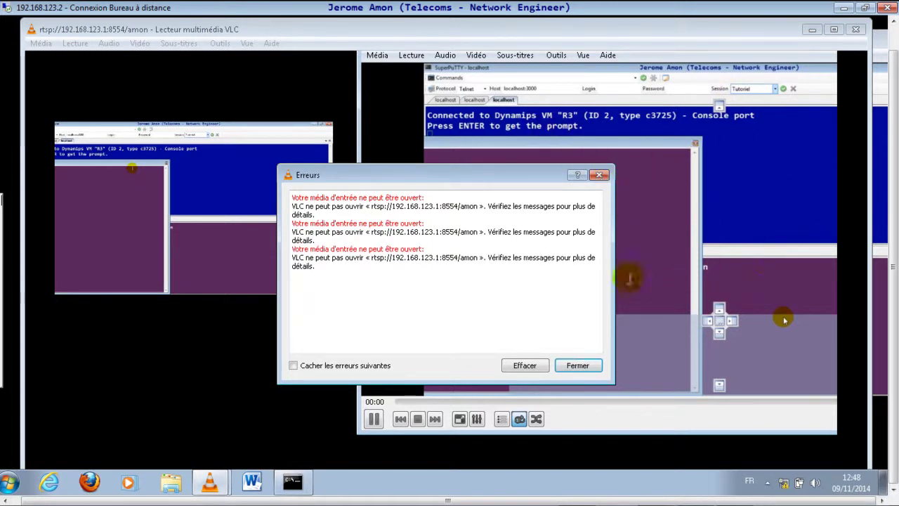
left_click(576, 365)
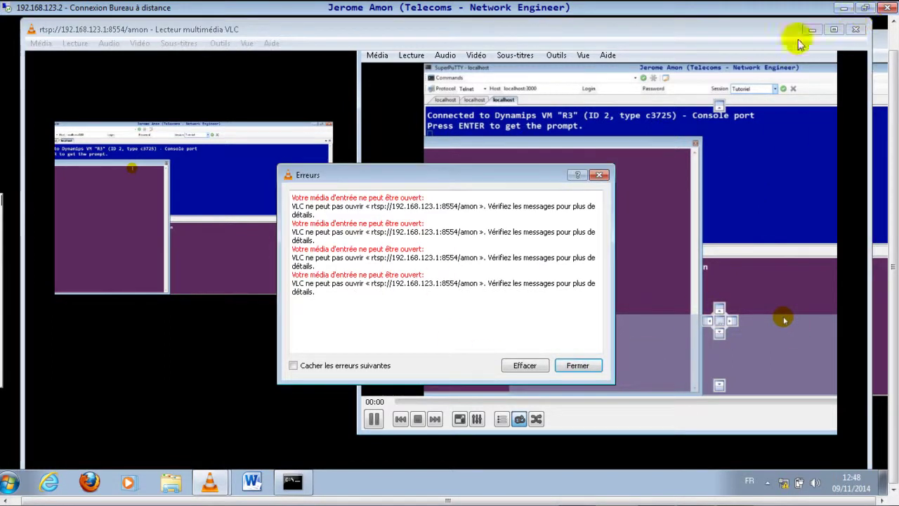
Close the RTSP and HTTP player windows on the remote machine.
left_click_drag(203, 30, 202, 100)
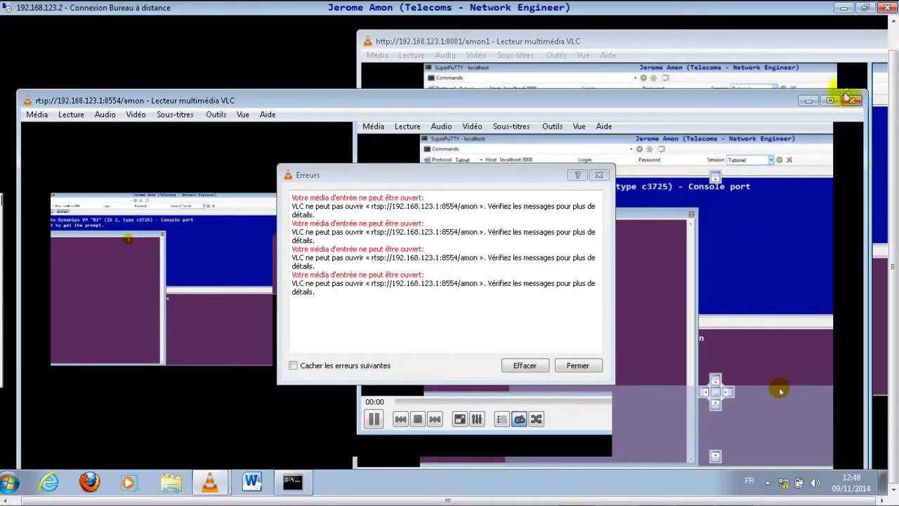
left_click(853, 104)
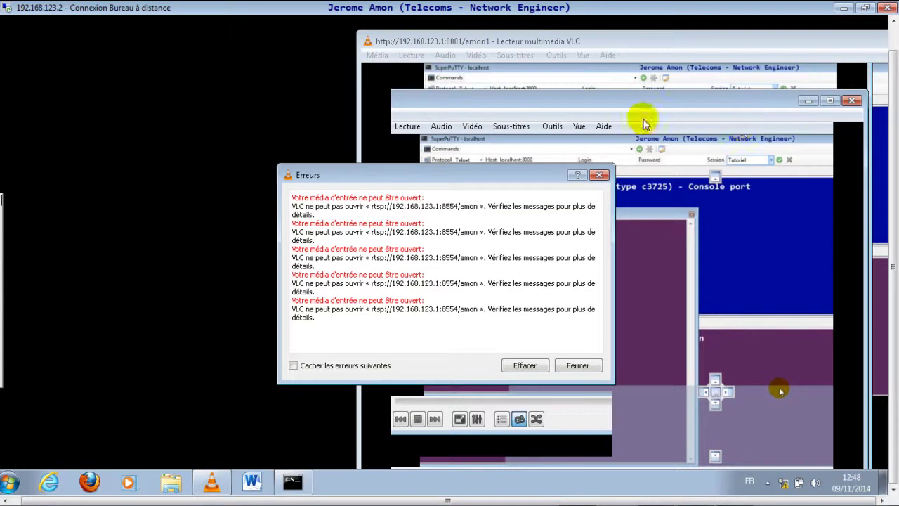
left_click_drag(741, 41, 434, 72)
left_click(880, 73)
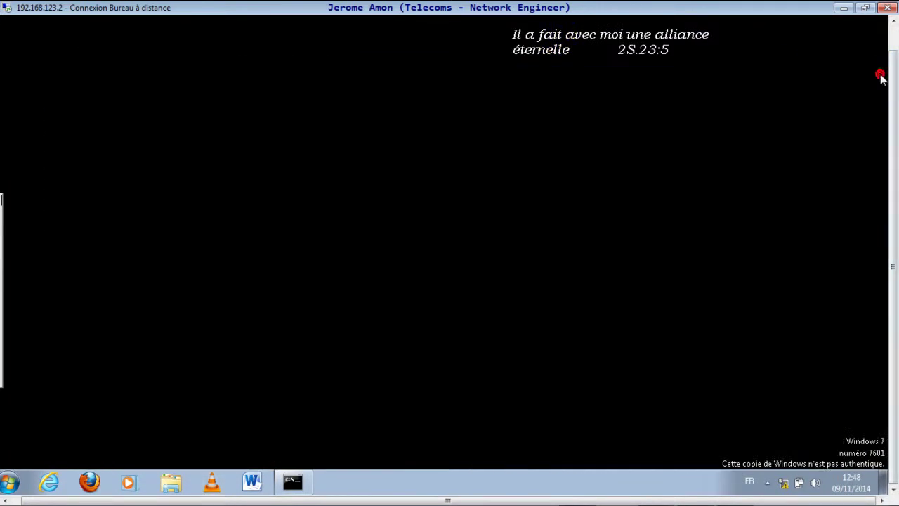
Minimise the remote desktop session and bring up the local VLC player.
left_click(839, 7)
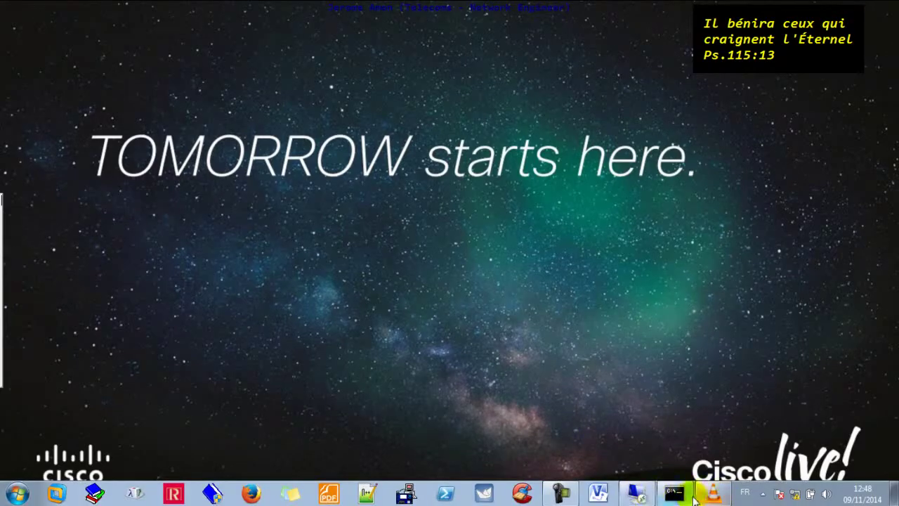
left_click(712, 493)
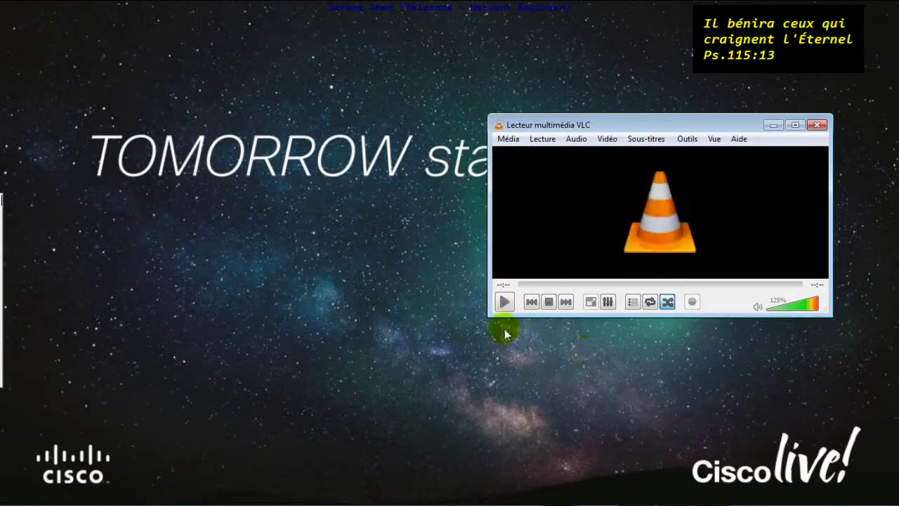
mouse_move(715, 500)
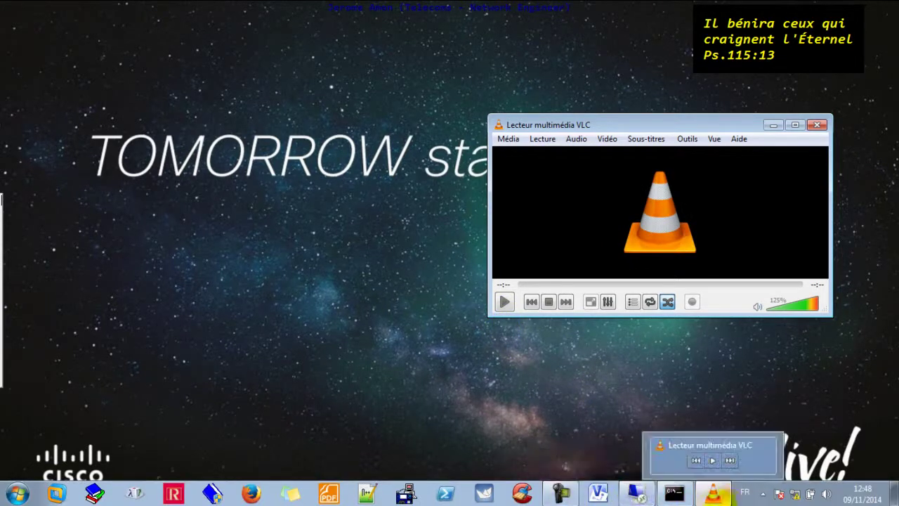
left_click(712, 493)
left_click(711, 491)
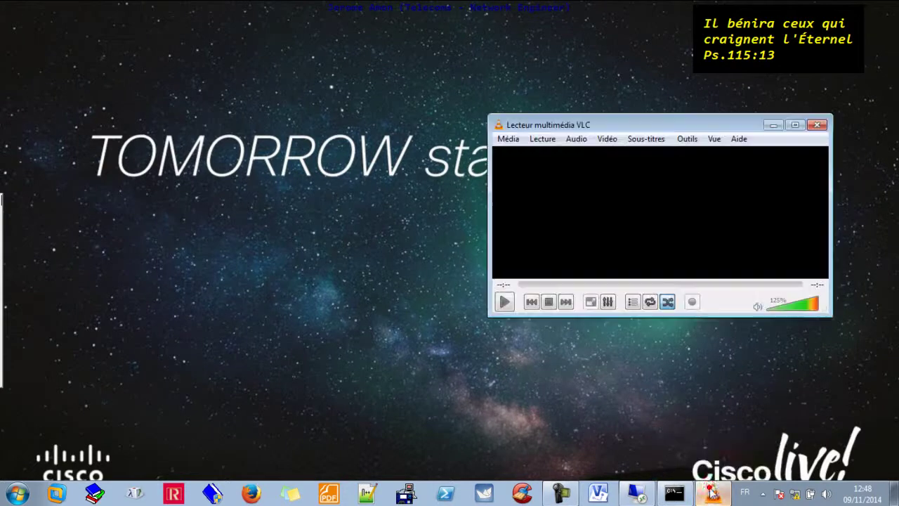
Set up a new stream with the "IPSEC VPN - ASA - IOS - IXP" video added to the files and proceed to its destination settings.
left_click(509, 139)
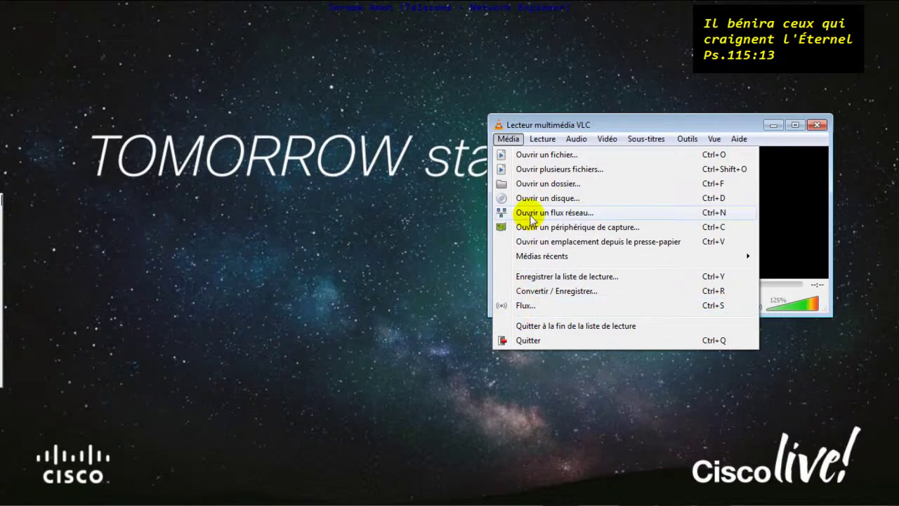
left_click(526, 306)
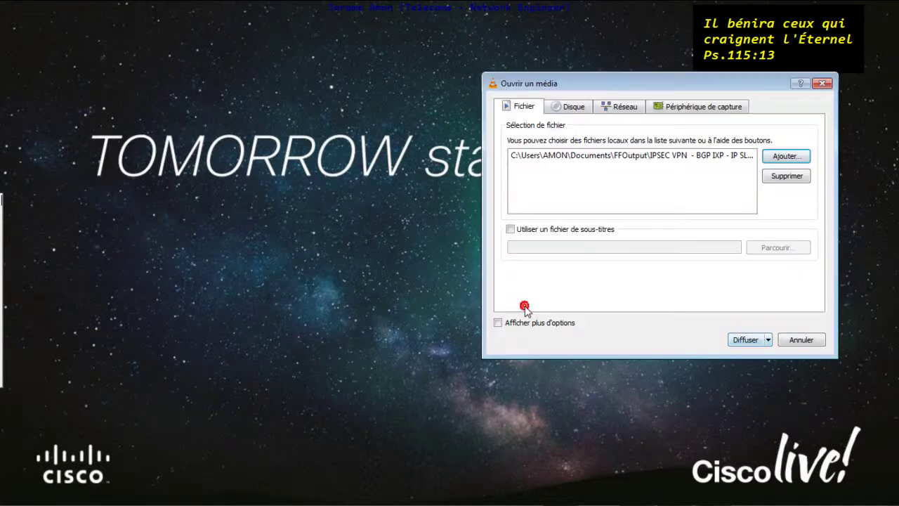
left_click(785, 157)
left_click(714, 256)
left_click(848, 218, "ctrl")
left_click(782, 384)
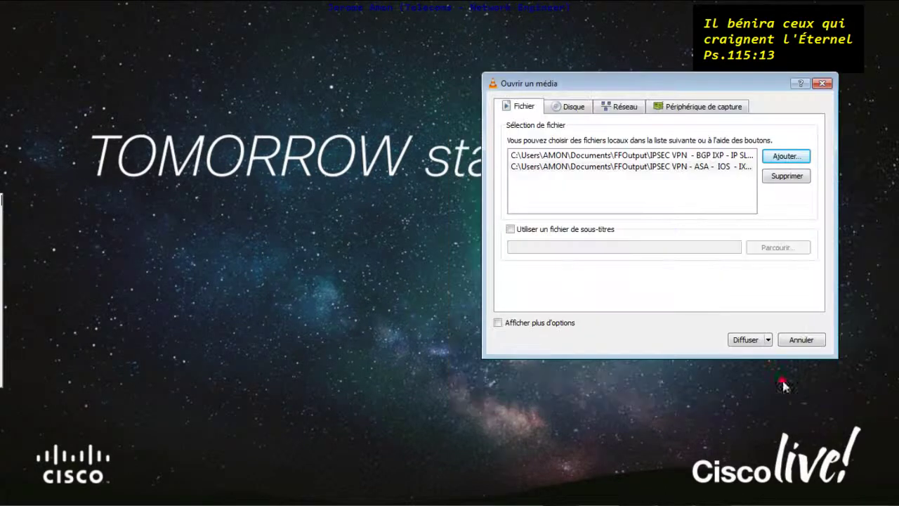
left_click(679, 167)
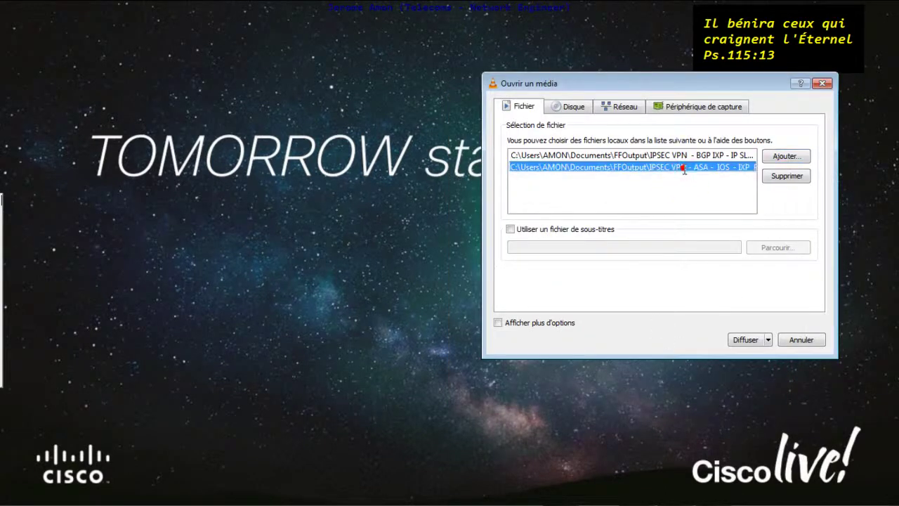
left_click(743, 339)
left_click(820, 354)
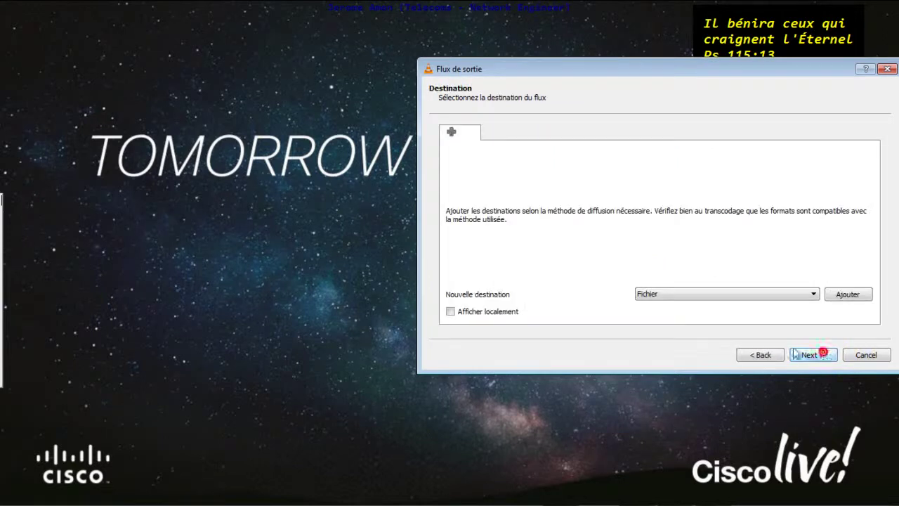
Enable local display and add an MS-WMSP (MMSH) destination with address 0.0.0.0 and port 8080.
left_click(481, 311)
left_click(660, 295)
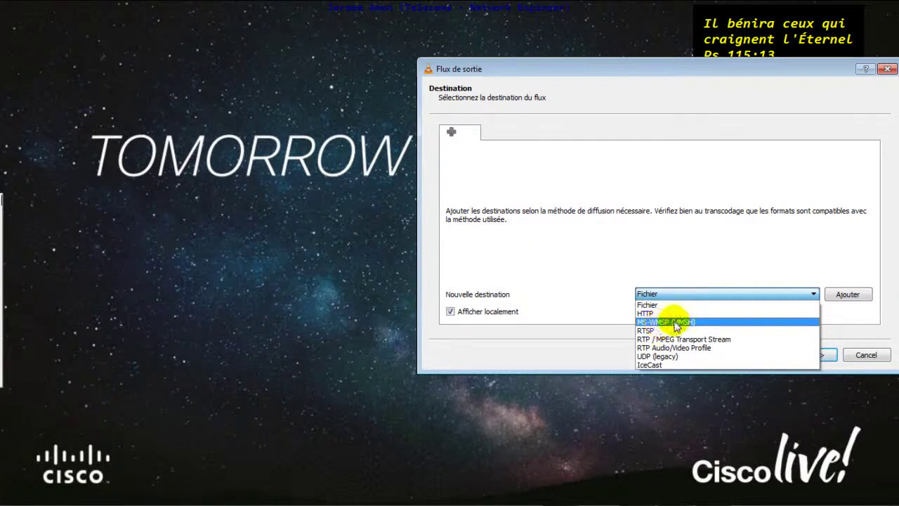
left_click(676, 322)
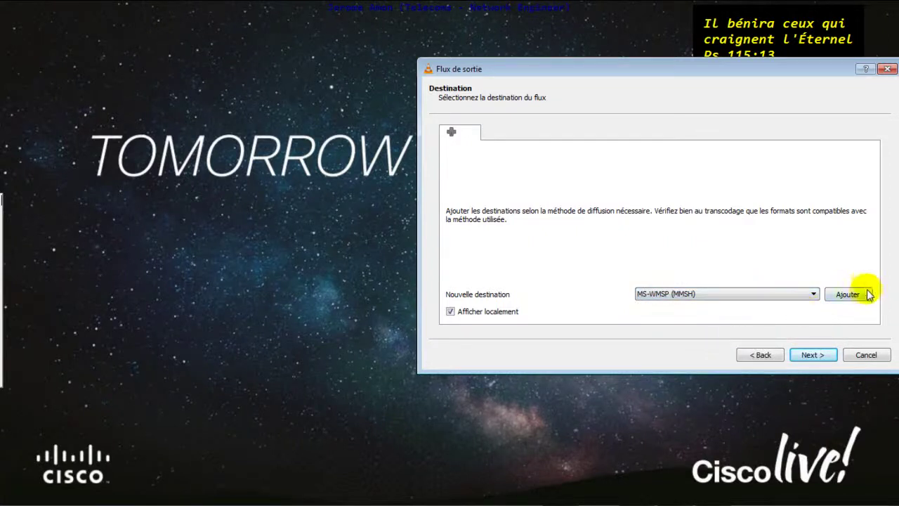
left_click(850, 294)
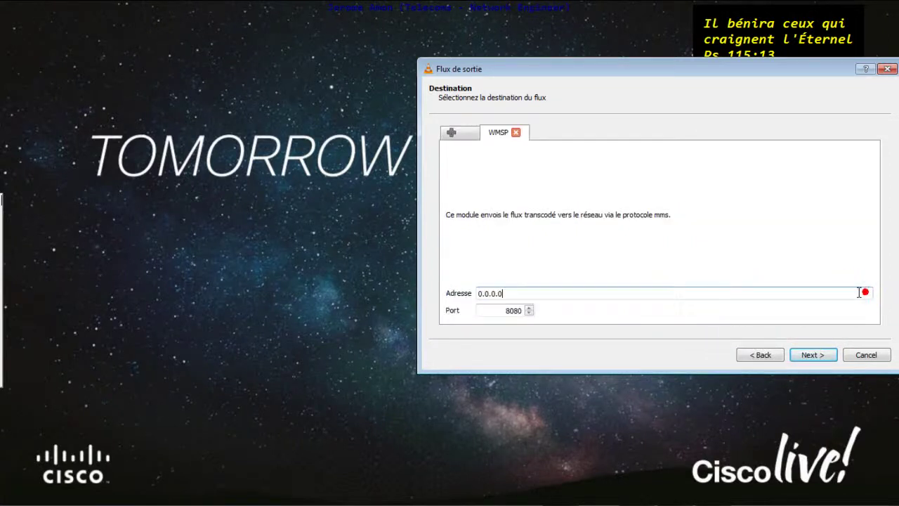
left_click(523, 310)
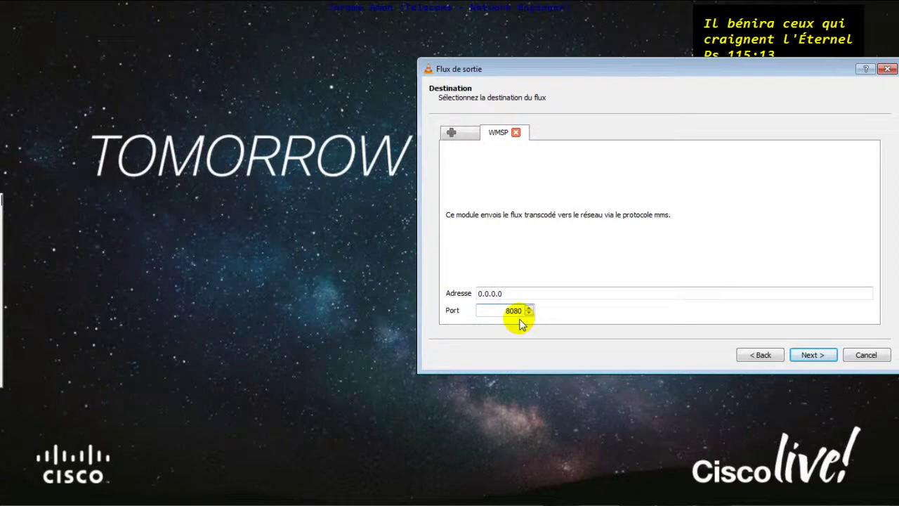
left_click(811, 354)
Enable transcoding with the Video - H.264 + MP3 (TS) profile and start the stream.
left_click(465, 131)
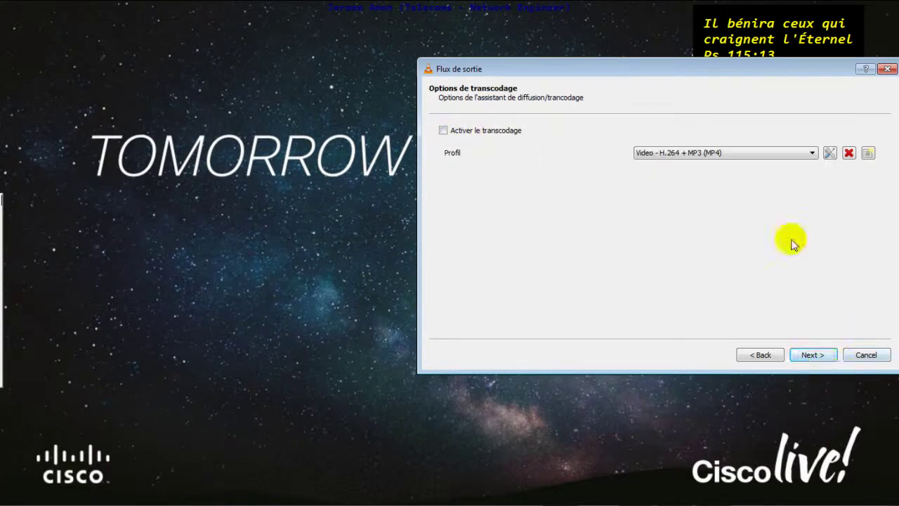
left_click(745, 153)
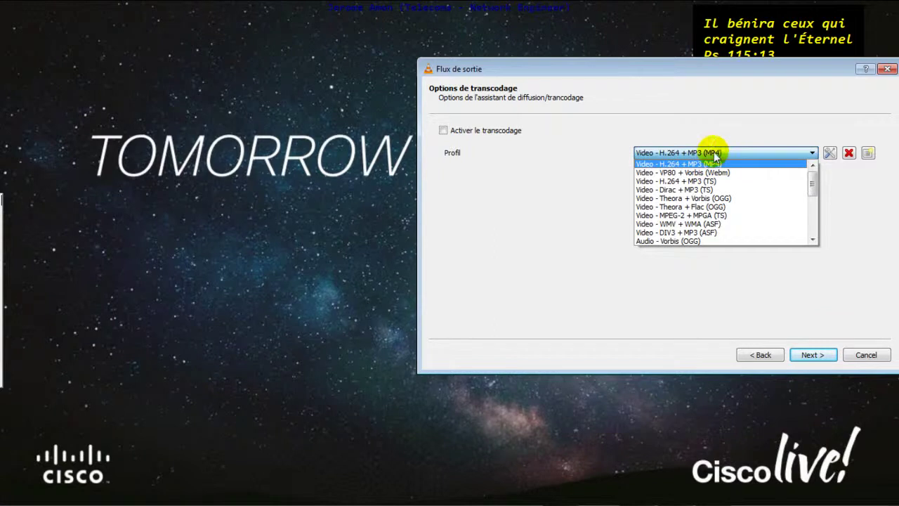
left_click(653, 181)
left_click(458, 133)
left_click(808, 356)
left_click(521, 145)
left_click(813, 355)
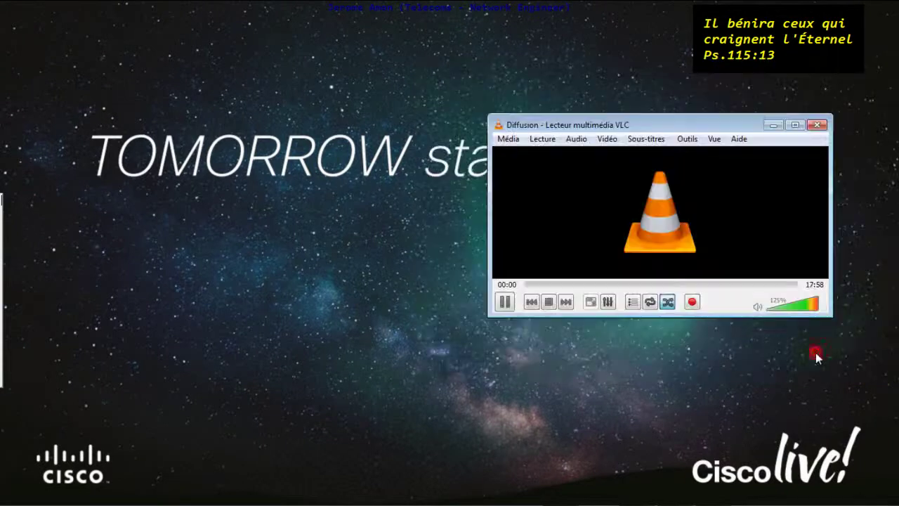
Move the broadcasting player's window higher on the desktop.
left_click_drag(585, 124, 605, 75)
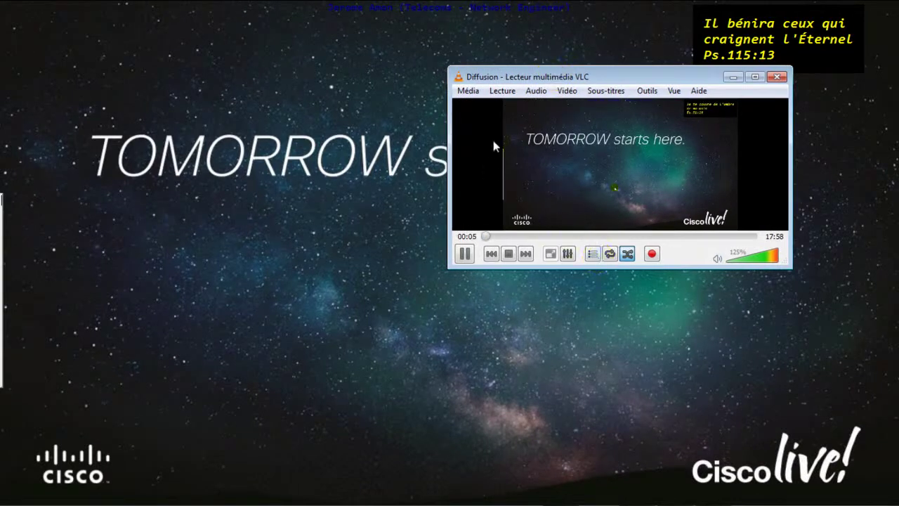
left_click(467, 91)
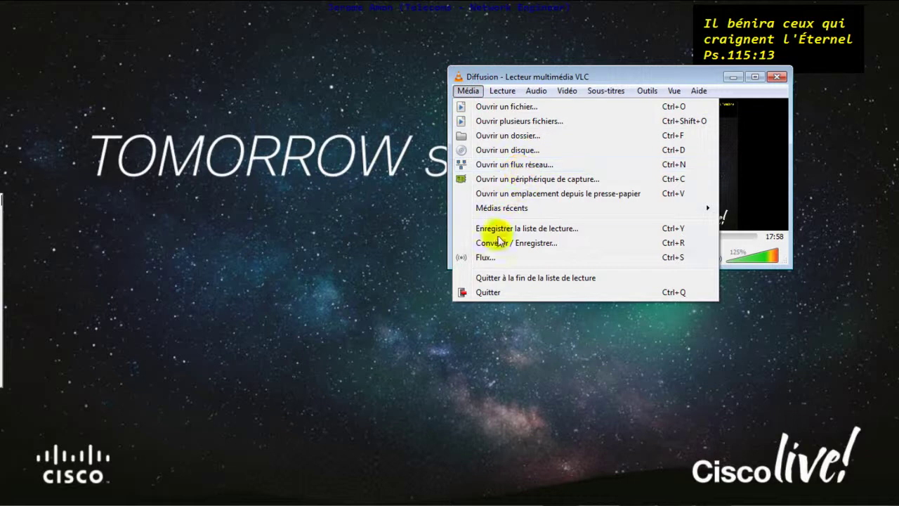
left_click(738, 173)
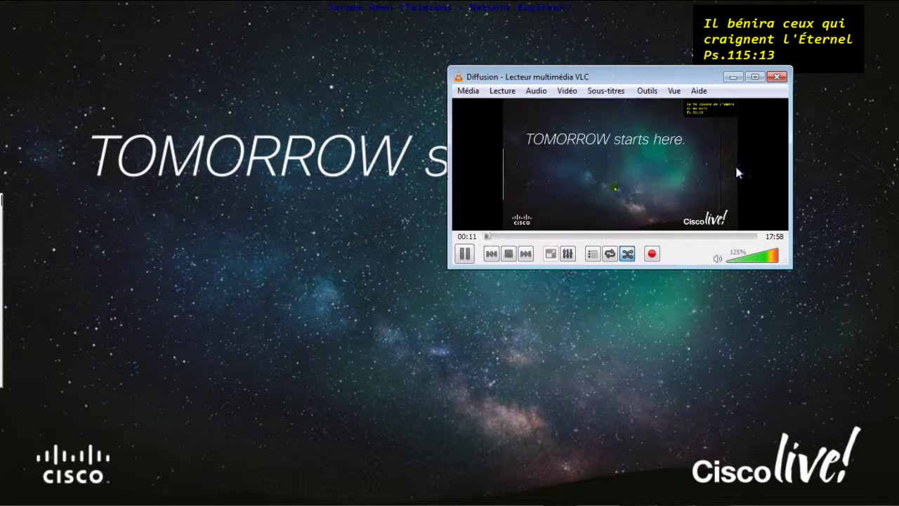
Stop the current broadcast and set up a new stream from the two listed IPSEC VPN videos, proceeding to its destination settings.
left_click(509, 254)
left_click(467, 90)
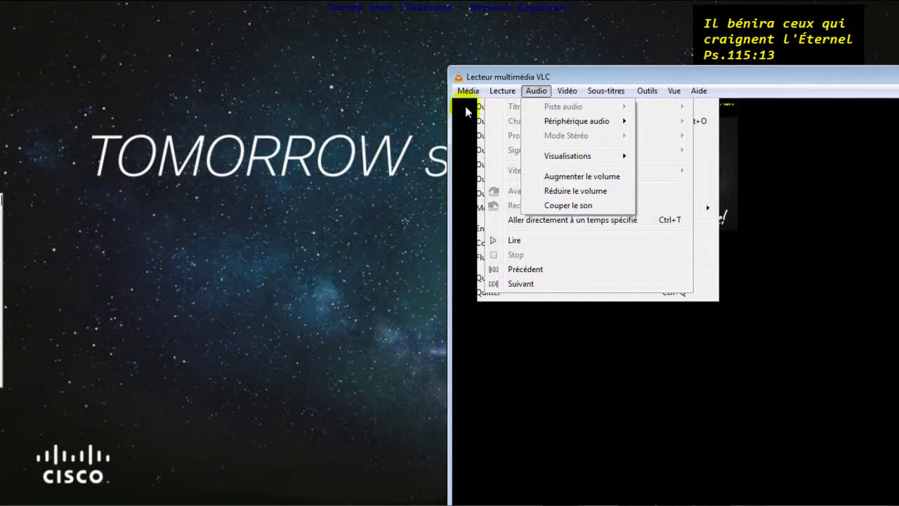
mouse_move(467, 90)
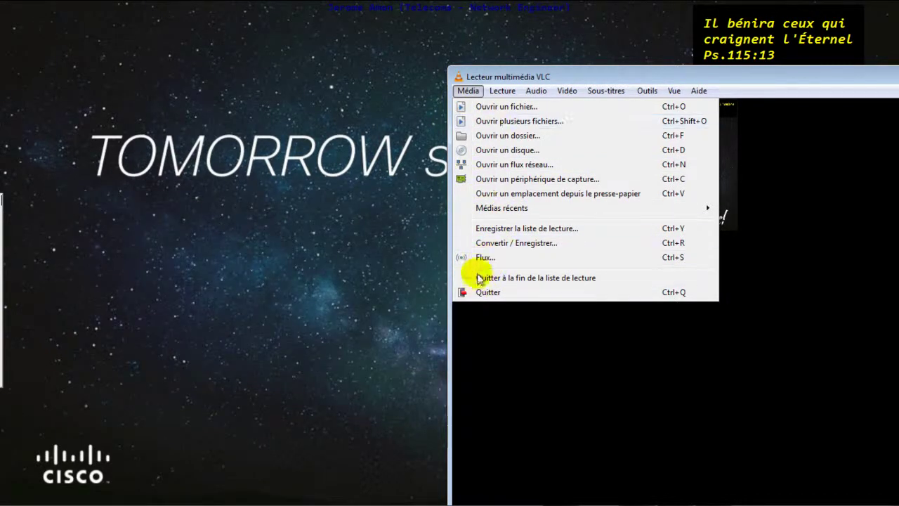
left_click(483, 258)
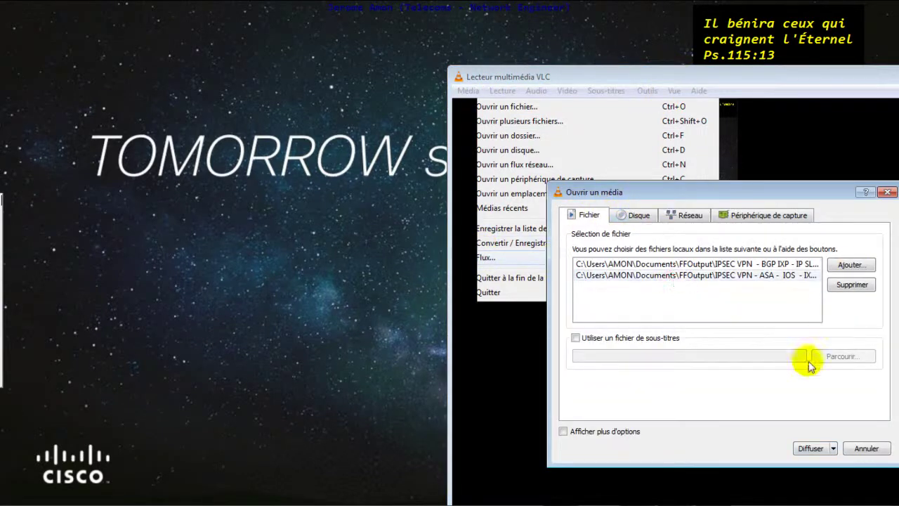
left_click(807, 451)
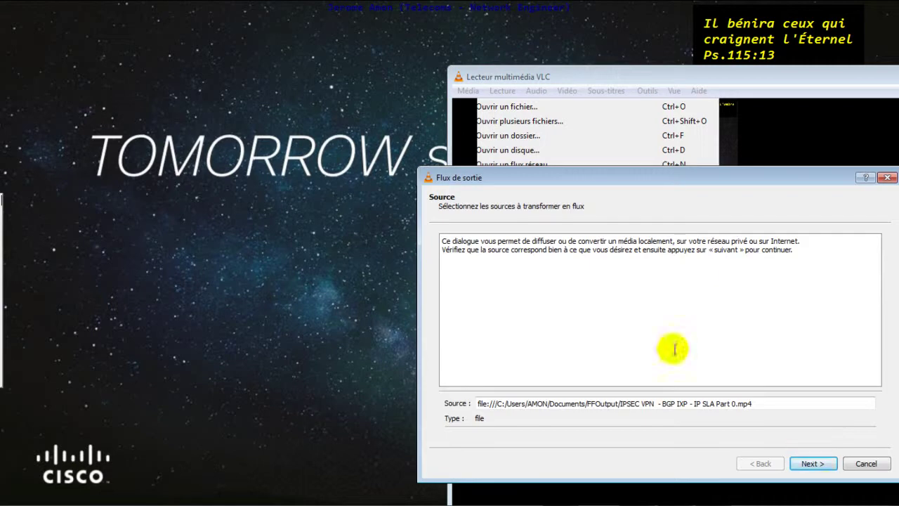
left_click(812, 463)
Enable local display and add an MS-WMSP (MMSH) destination with address 0.0.0.0 and port 8083.
left_click(722, 403)
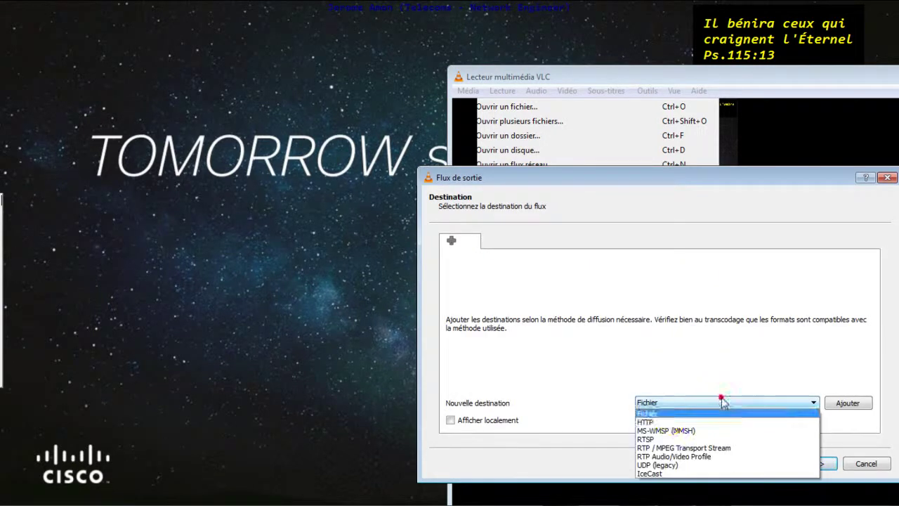
left_click(665, 431)
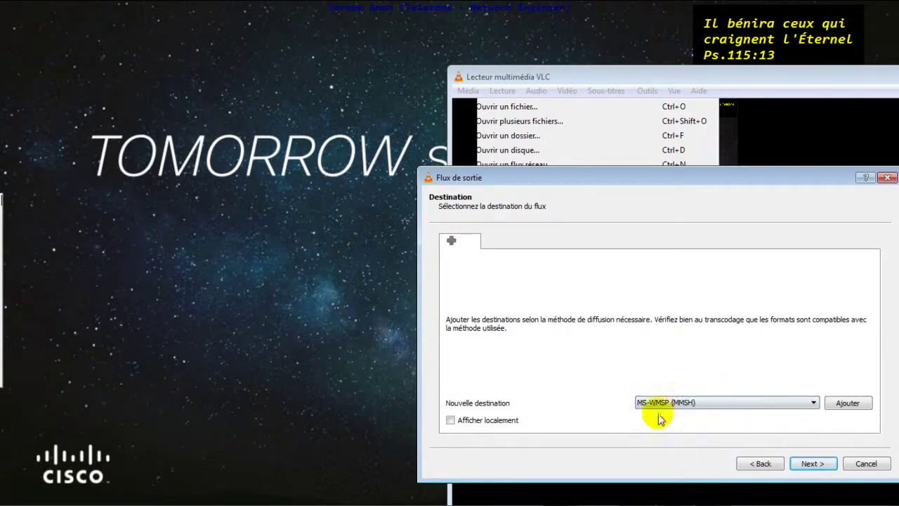
left_click(504, 420)
left_click(849, 404)
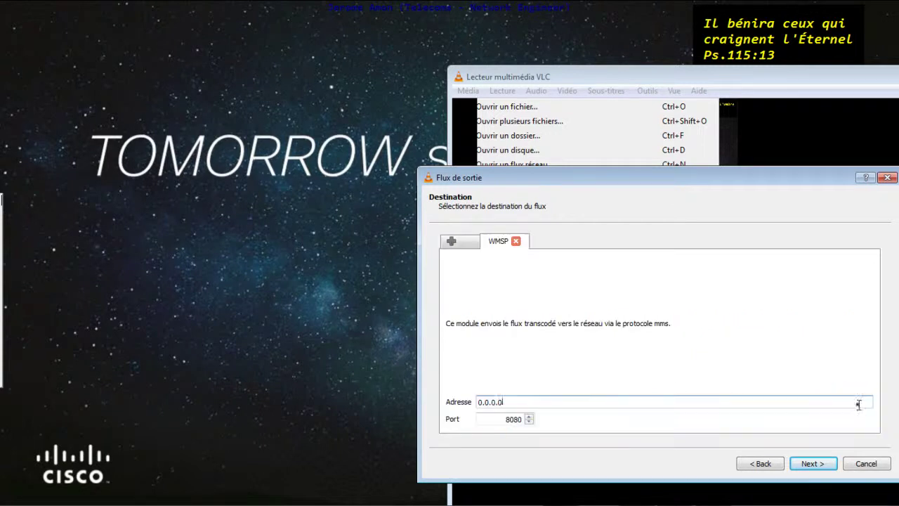
left_click(511, 423)
left_click(519, 419)
key("BackSpace")
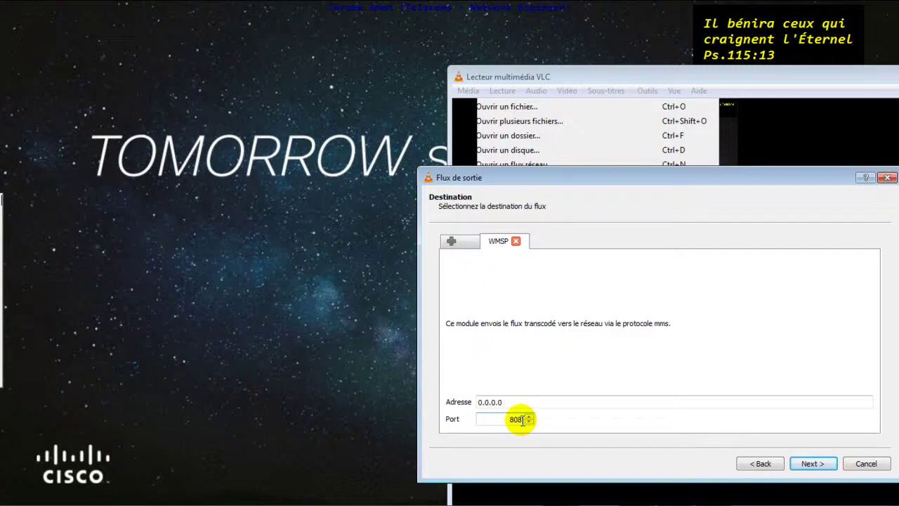
left_click(832, 464)
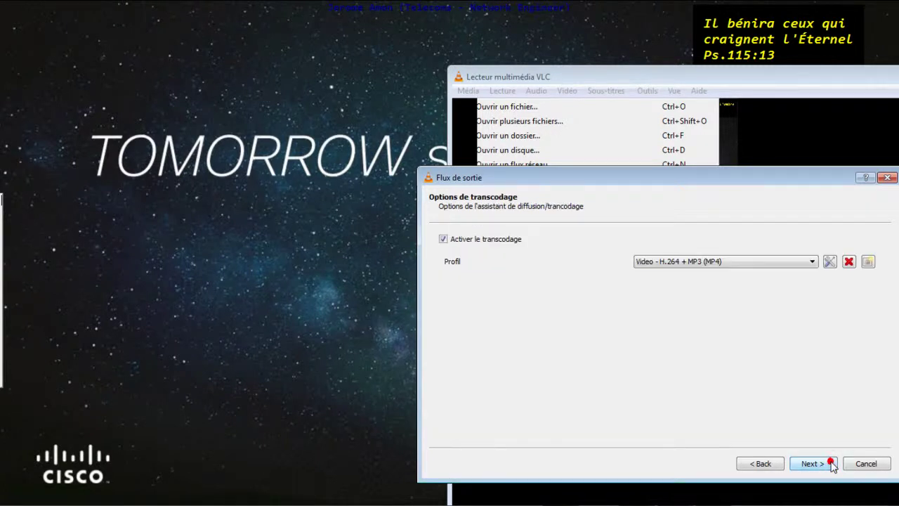
Choose the Video - DIV3 + MP3 (ASF) transcoding profile and start the stream with all elementary streams included.
left_click(660, 270)
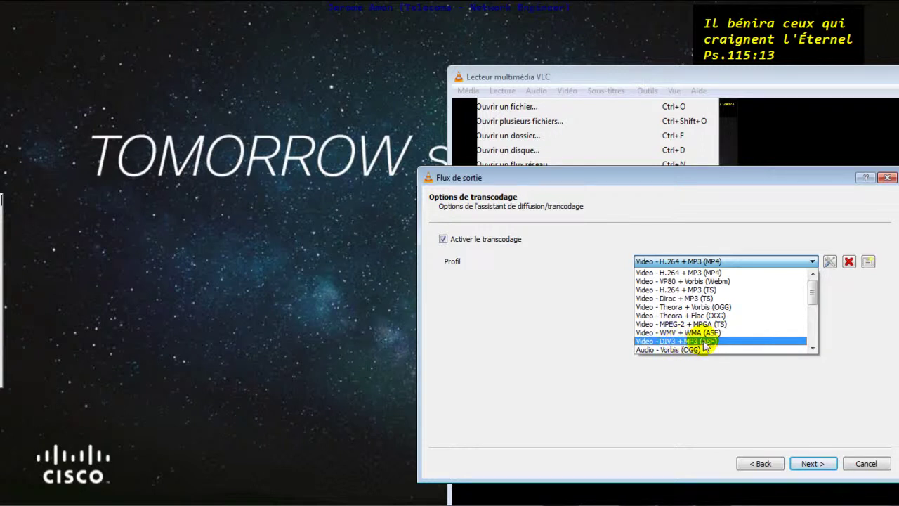
left_click(672, 342)
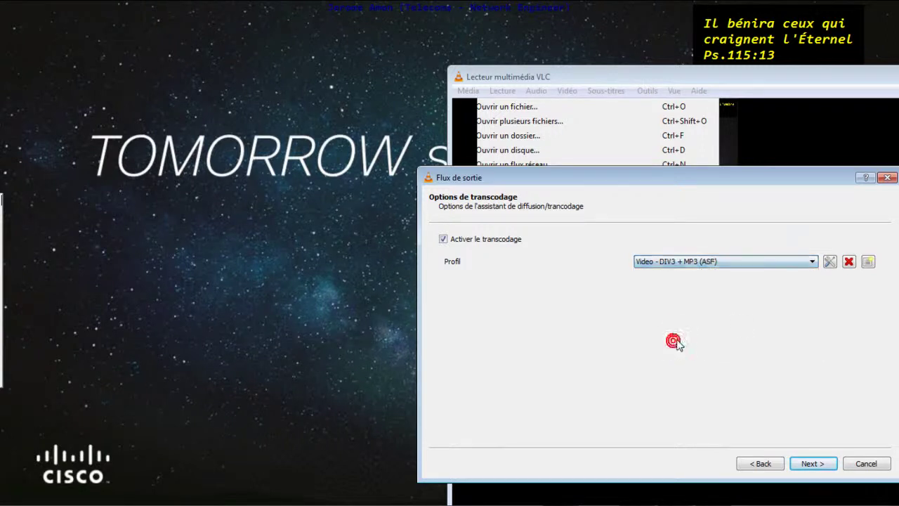
left_click_drag(769, 179, 646, 56)
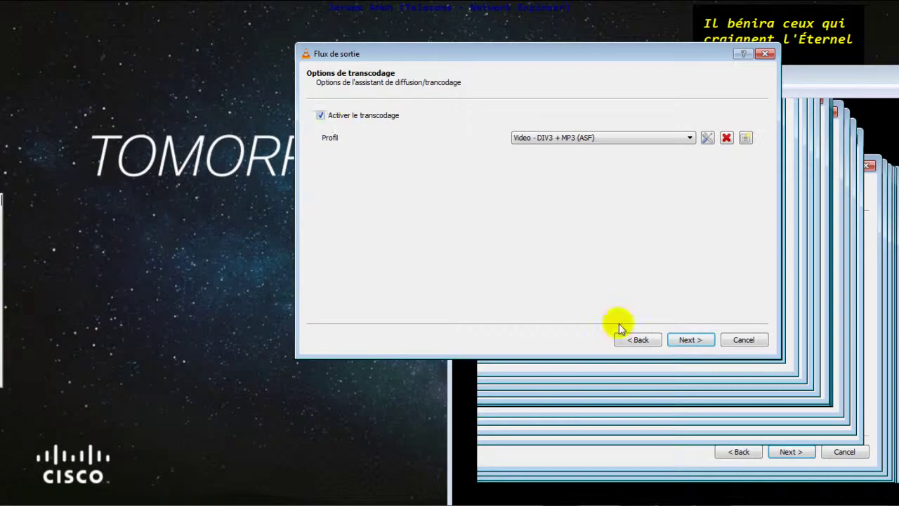
left_click(707, 340)
left_click(380, 130)
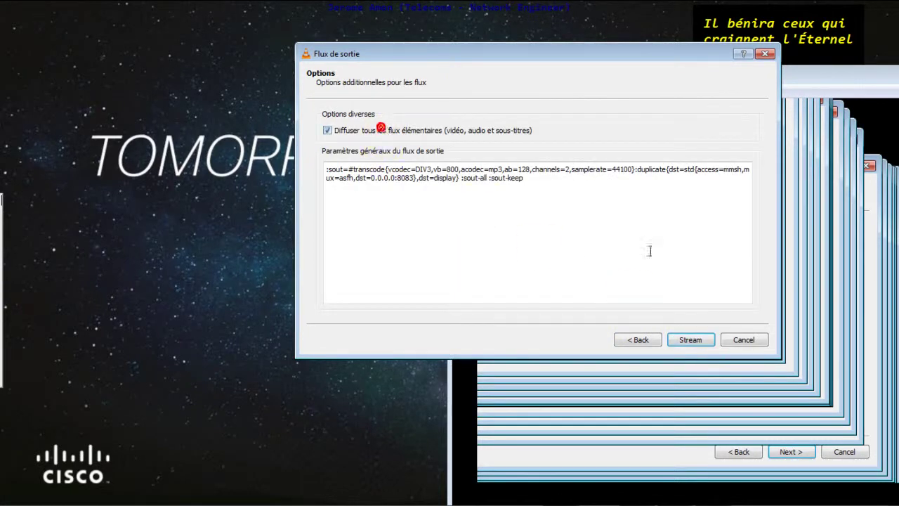
left_click(688, 341)
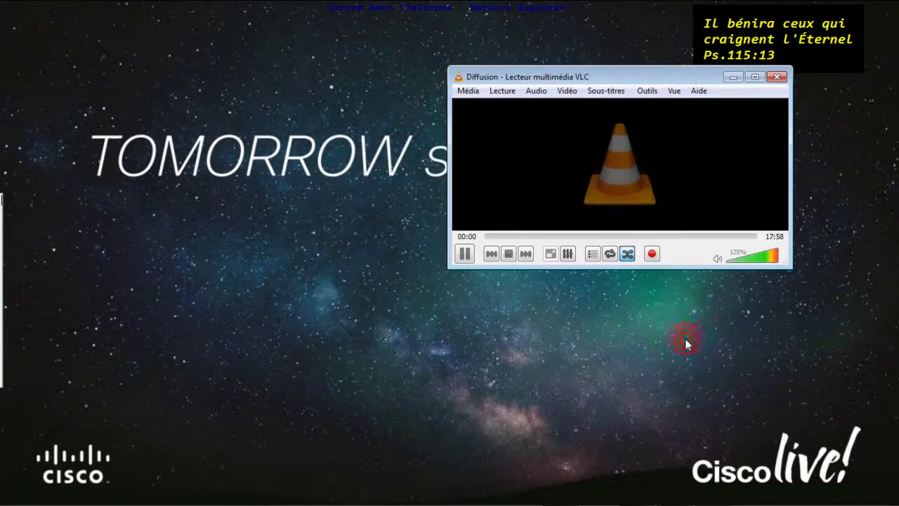
Switch to the 192.168.123.2 remote desktop and open the broadcast's mms://192.168.123.1 URL with its port in Windows Media Player.
left_click_drag(626, 76, 704, 80)
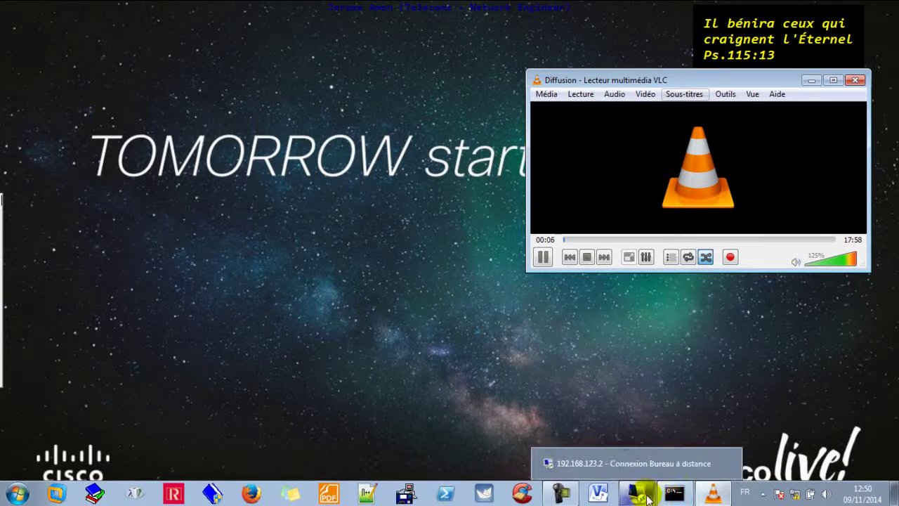
left_click(645, 495)
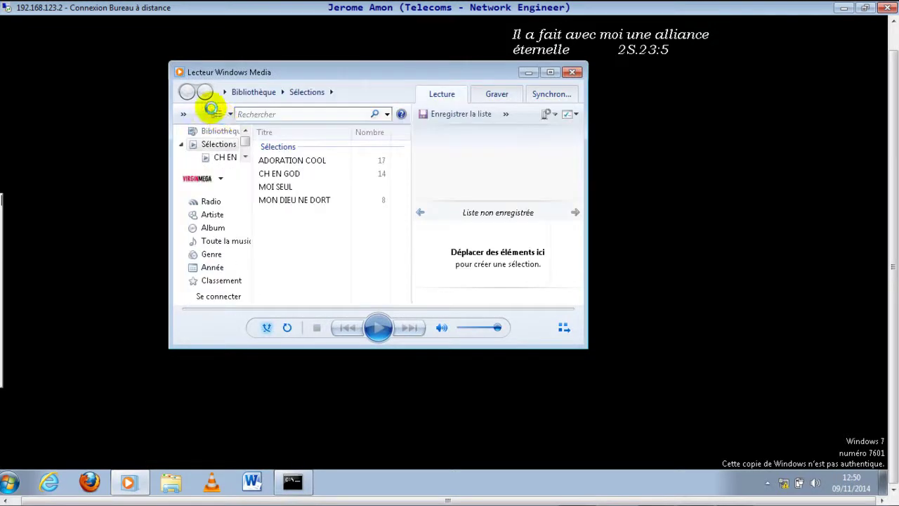
key("ctrl+m")
left_click(189, 85)
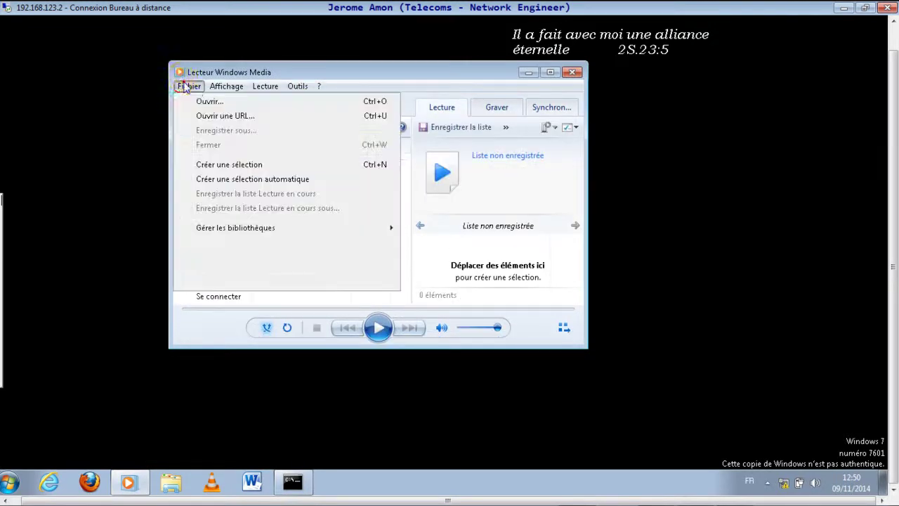
left_click(202, 117)
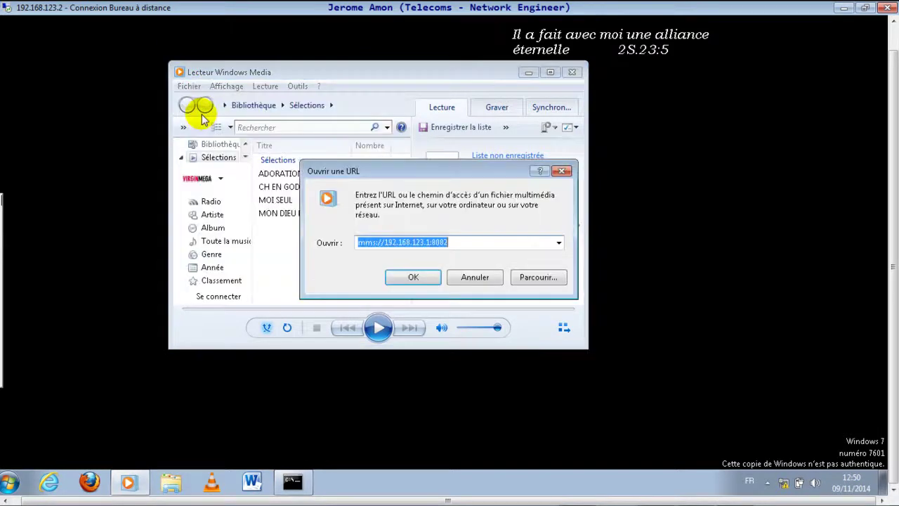
left_click(455, 241)
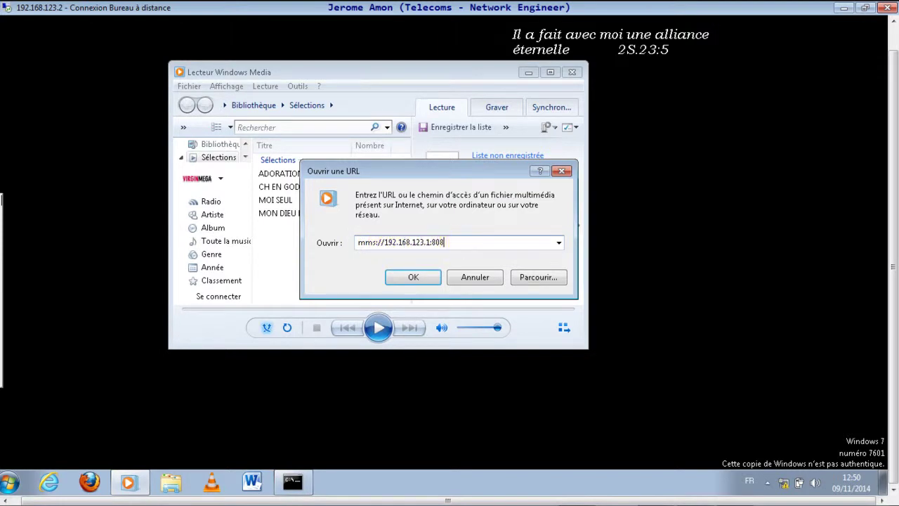
left_click(413, 277)
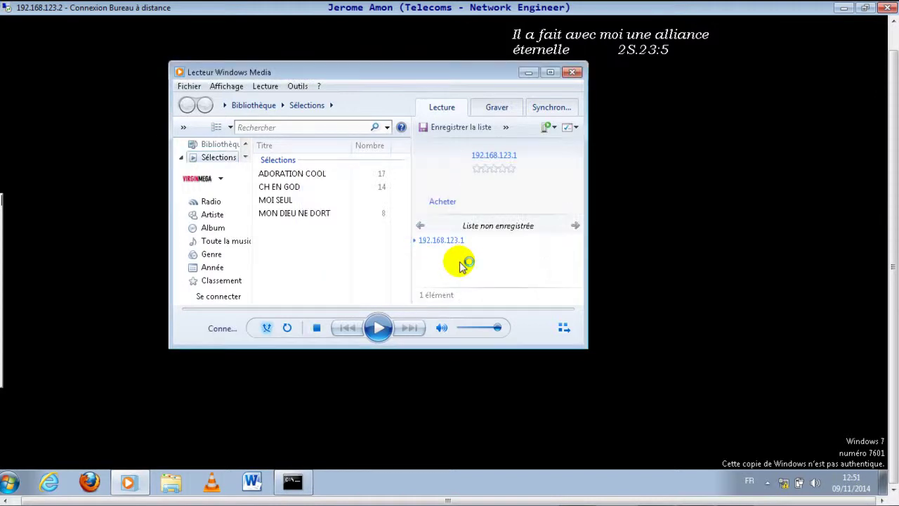
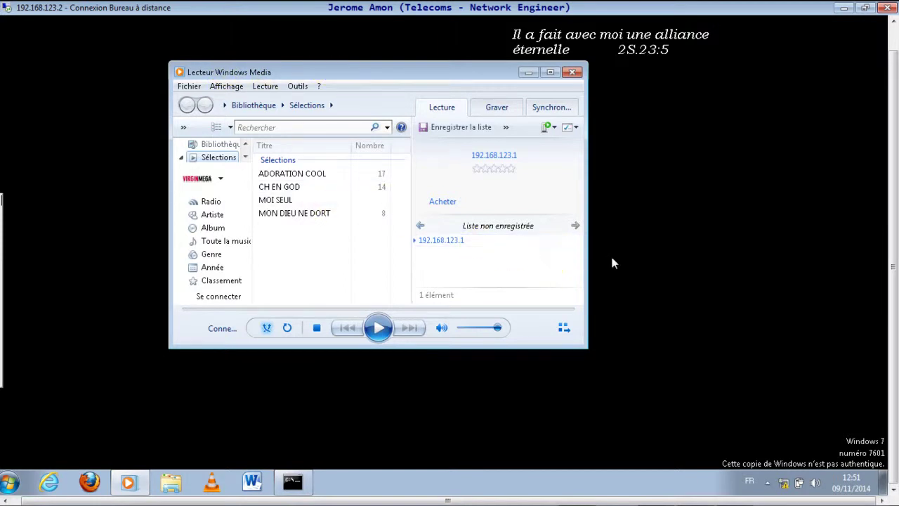
Restore the remote desktop to a smaller window and close both the crashed VLC program and the remote Windows Media Player.
left_click(866, 9)
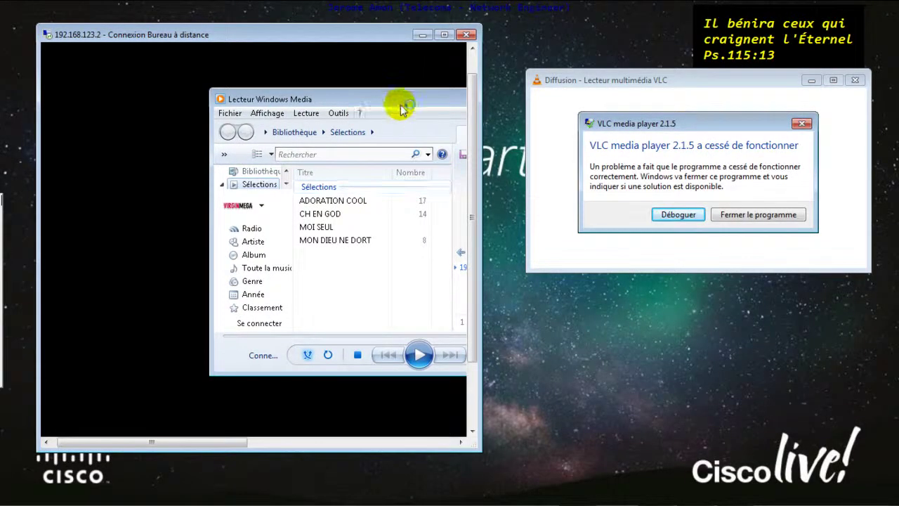
left_click(767, 222)
left_click_drag(370, 99, 227, 91)
left_click(460, 92)
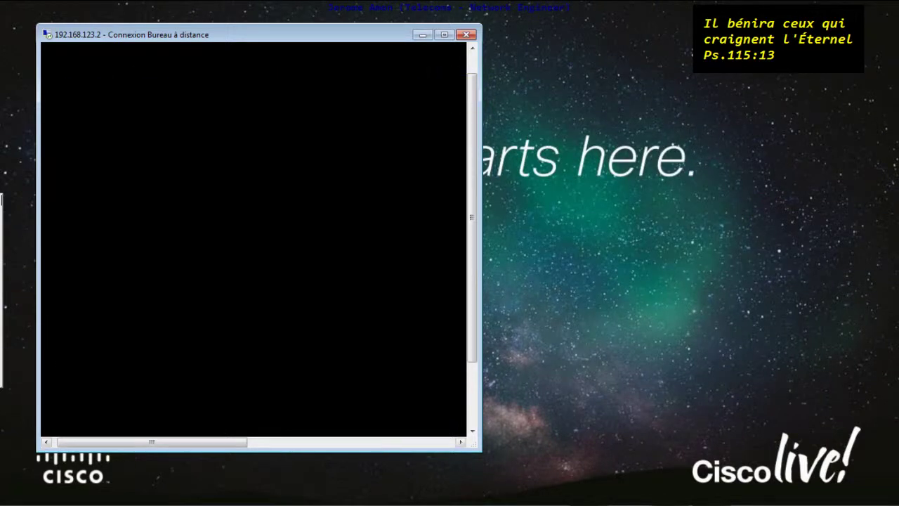
Relaunch VLC media player on the local computer and decline sending the crash report.
left_click(17, 493)
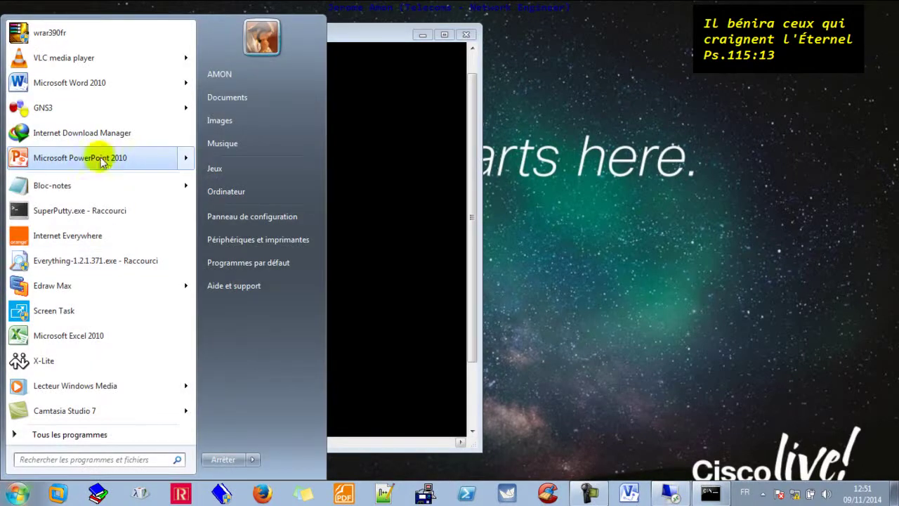
left_click(53, 60)
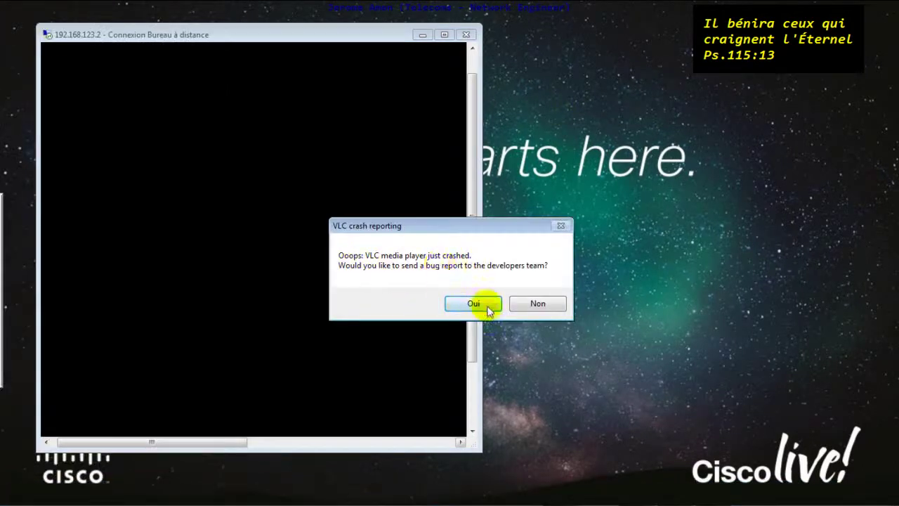
left_click(538, 303)
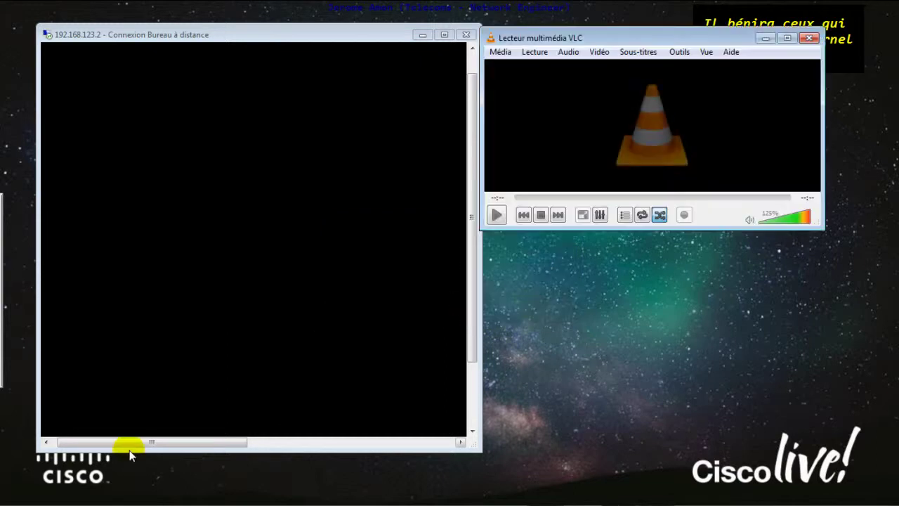
Set up a new stream with "BGP LAB1 - ECMP - MULTIHOP LOAD SHARING - OSPF - ISIS.mp4" and proceed to its destination settings.
left_click(500, 52)
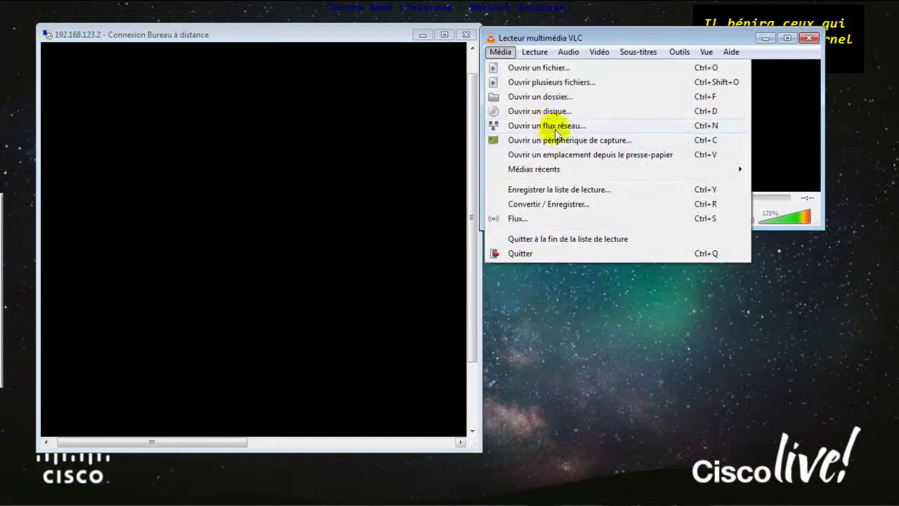
left_click(521, 220)
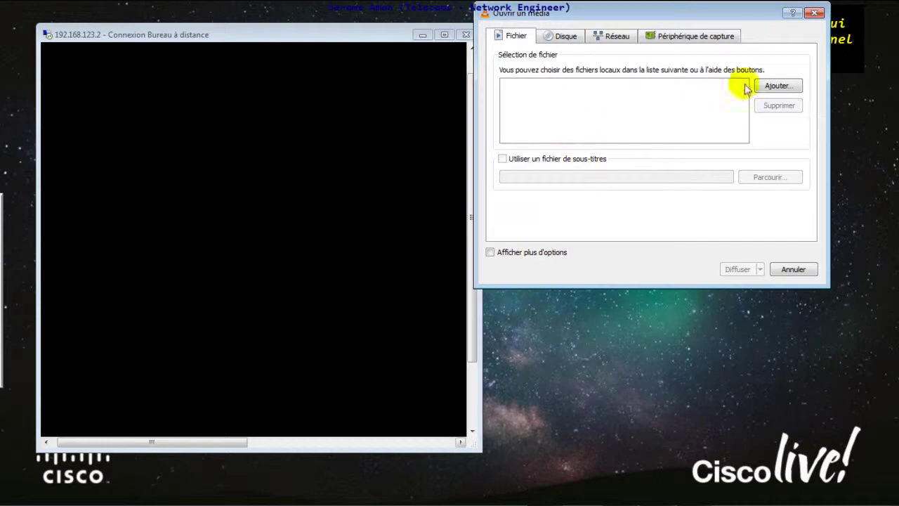
left_click(778, 85)
left_click(625, 184)
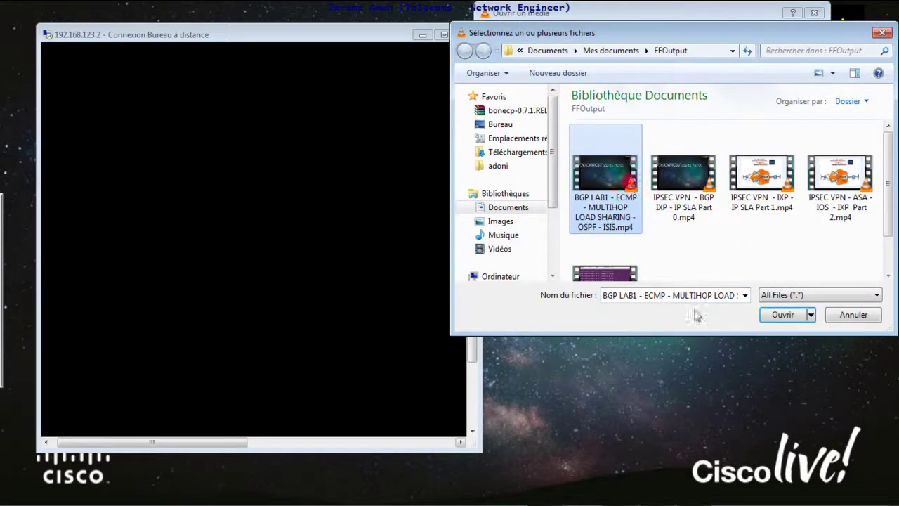
left_click(781, 315)
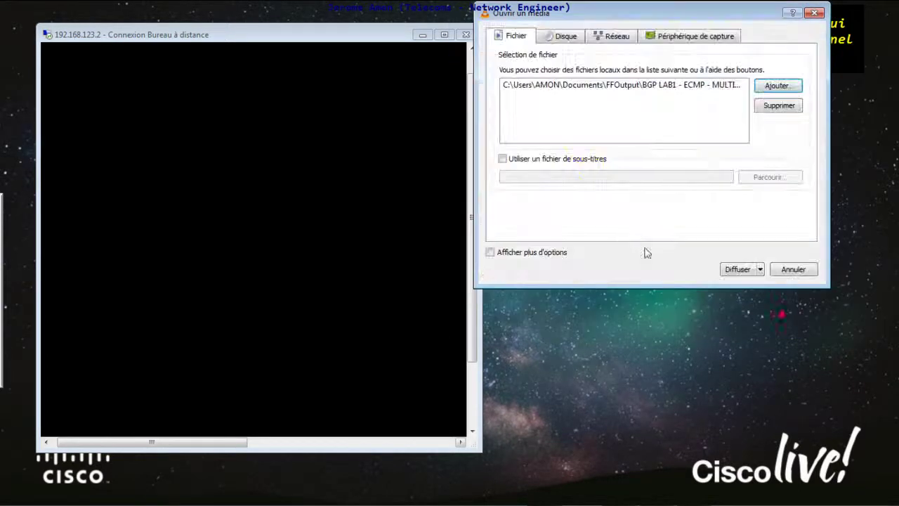
left_click(749, 272)
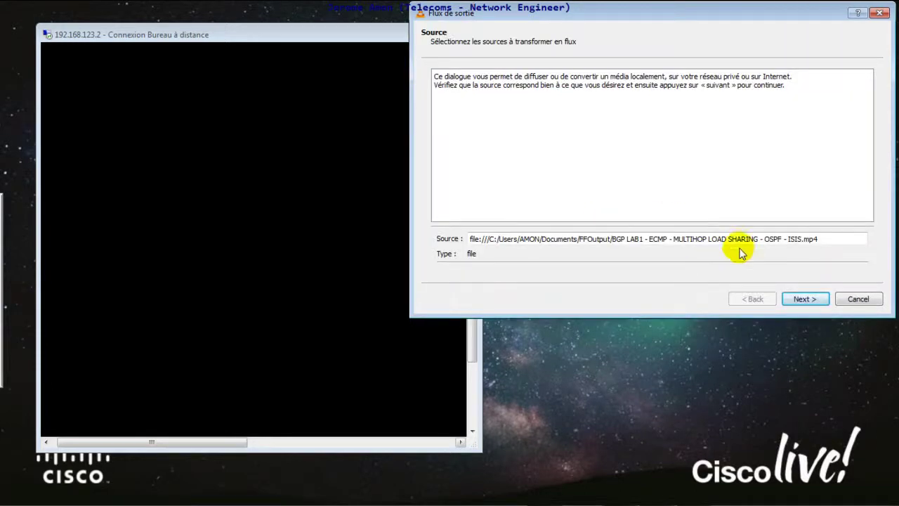
left_click(805, 298)
Enable local display and add an MS-WMSP (MMSH) destination with address 0.0.0.0 and port 8085.
left_click(500, 256)
left_click(651, 239)
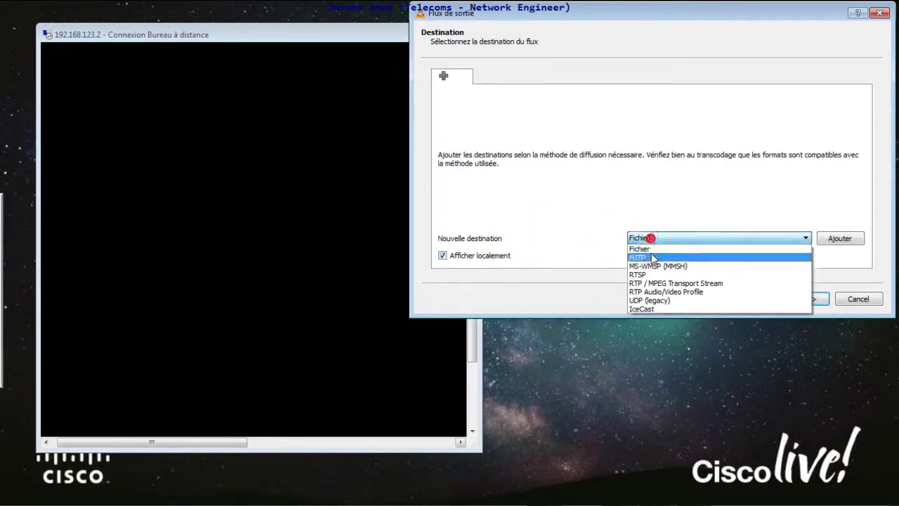
left_click(653, 266)
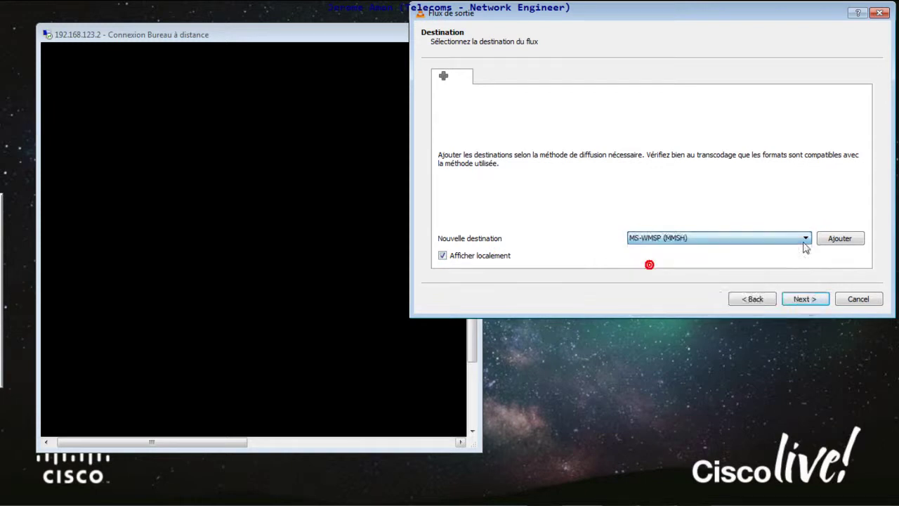
left_click(836, 239)
left_click(512, 255)
left_click(515, 254)
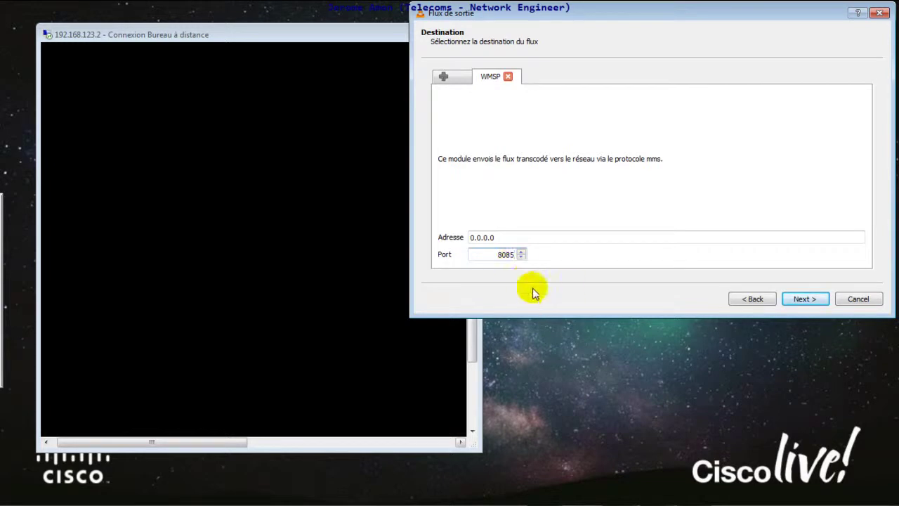
left_click(804, 298)
Enable transcoding with the Video - H.264 + MP3 (MP4) profile, include all elementary streams, and start the stream.
left_click(500, 74)
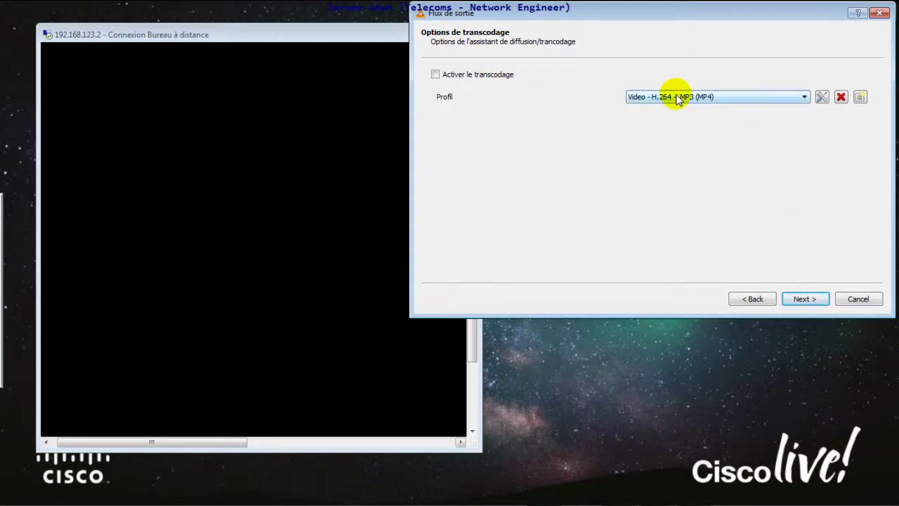
left_click(488, 74)
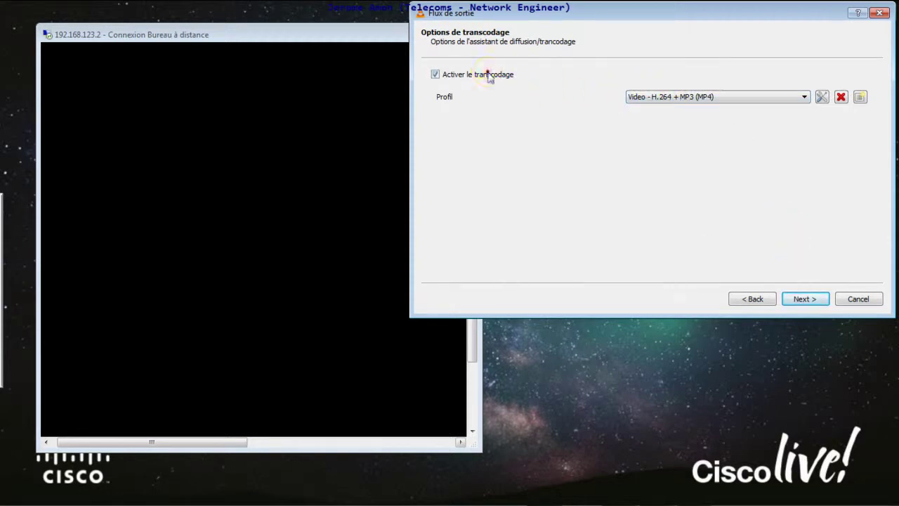
left_click(646, 96)
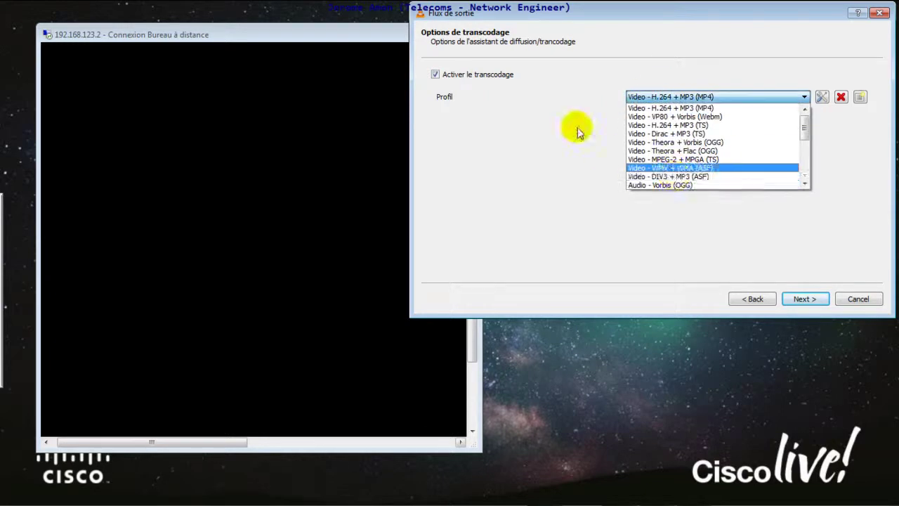
left_click(546, 84)
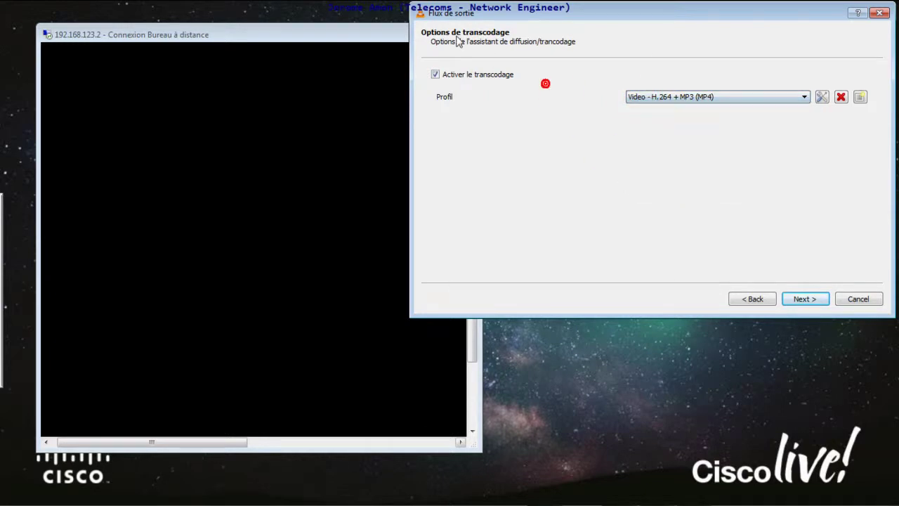
left_click(815, 299)
left_click(548, 89)
left_click(804, 299)
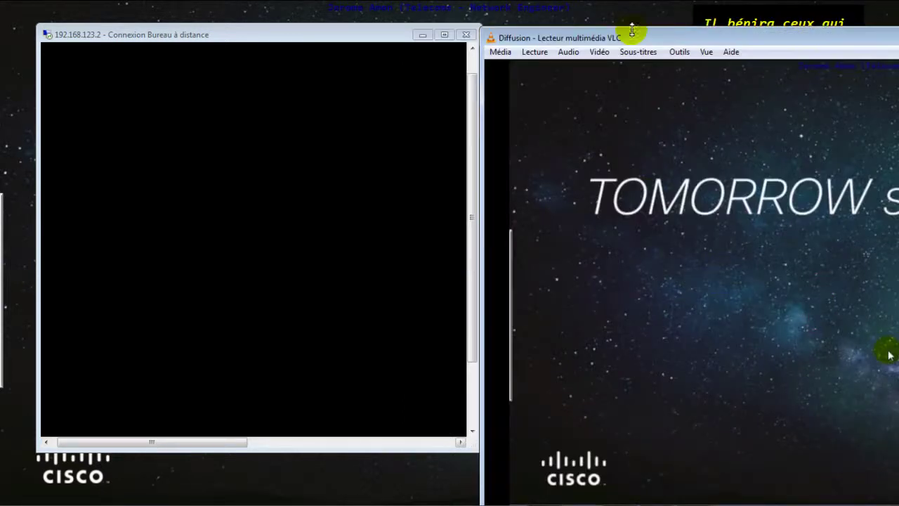
Narrow the VLC window and place it beside the remote desktop window.
left_click_drag(632, 28, 492, 39)
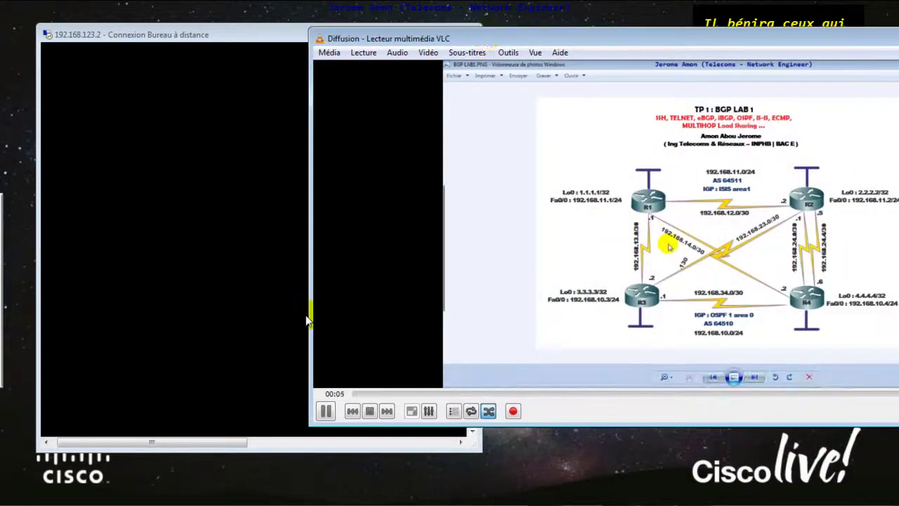
left_click_drag(307, 315, 618, 301)
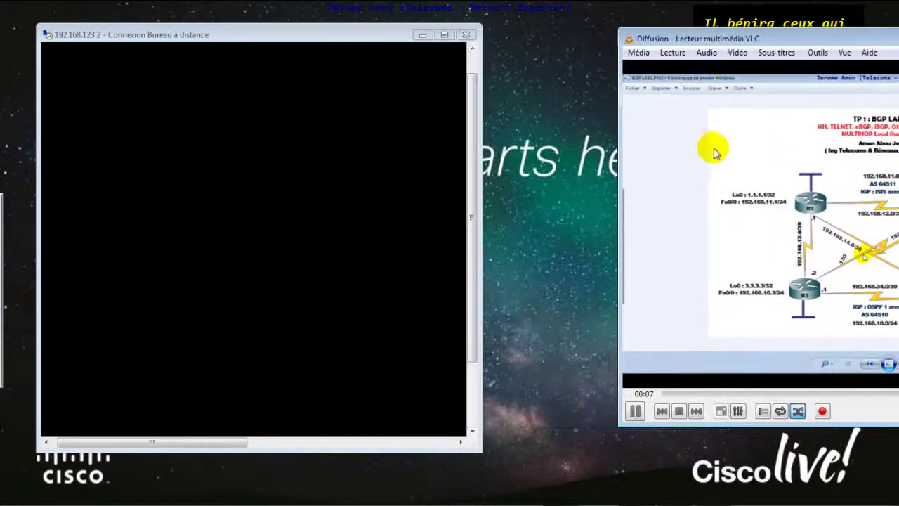
left_click_drag(730, 40, 549, 32)
left_click_drag(443, 134, 621, 163)
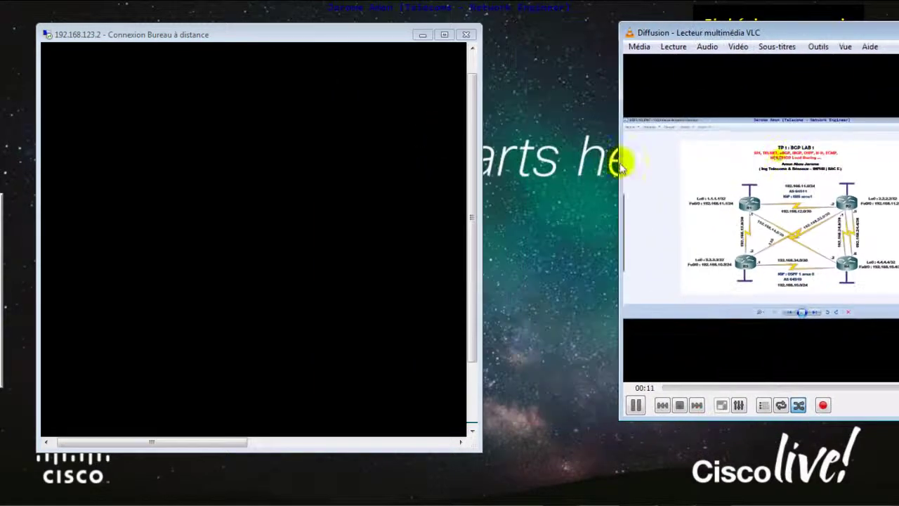
Maximize the remote desktop and open the dialog for playing a URL in its Windows Media Player.
left_click(443, 35)
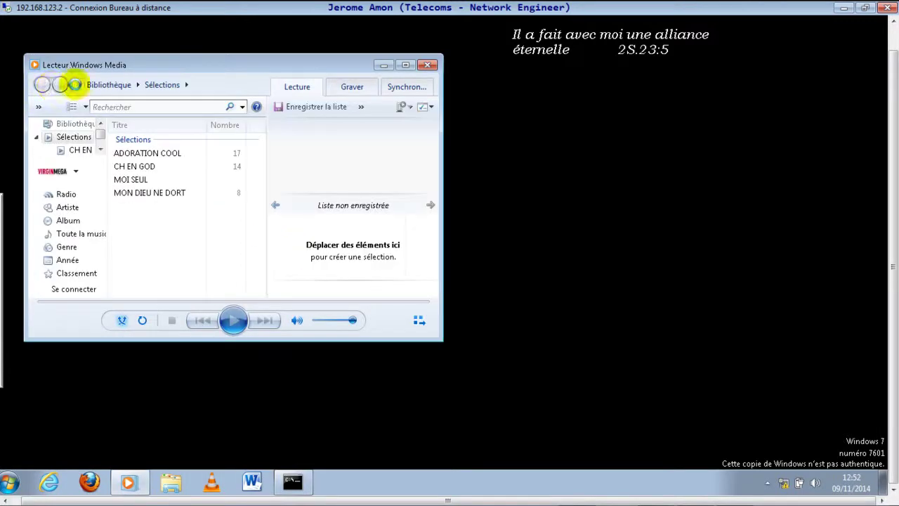
left_click(43, 79)
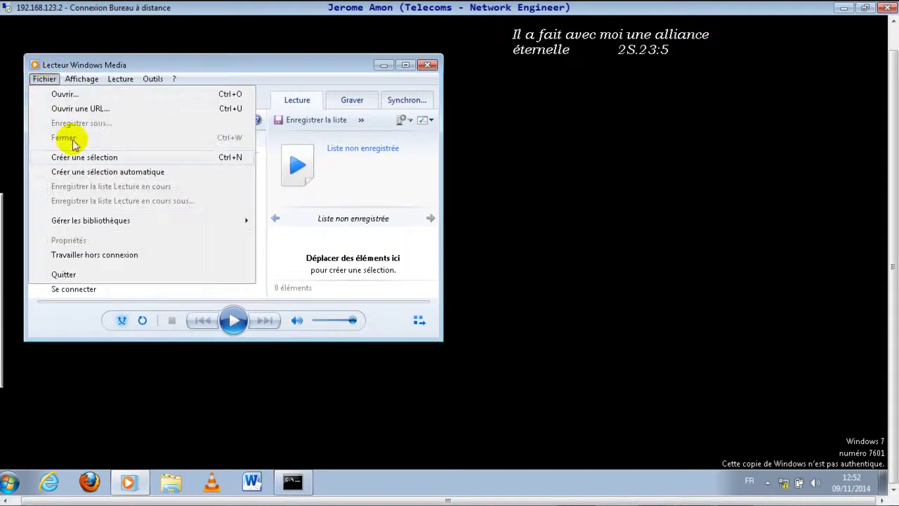
left_click(74, 109)
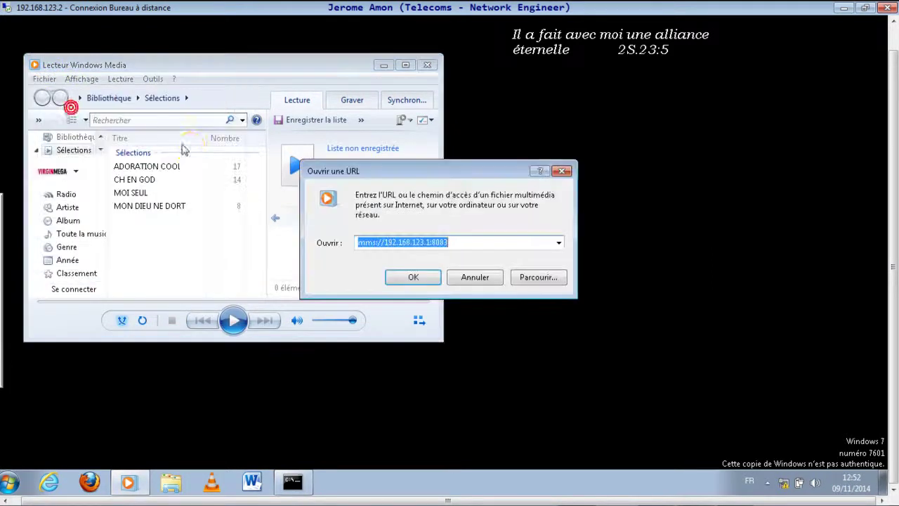
left_click(375, 242)
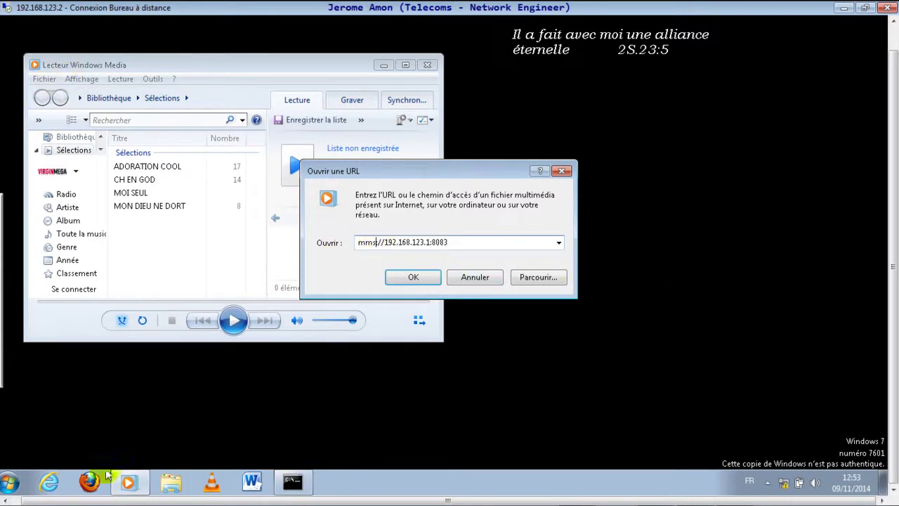
Switch to the local VLC window, maximize it to set the volume to 36%, and restore its smaller size.
key("super")
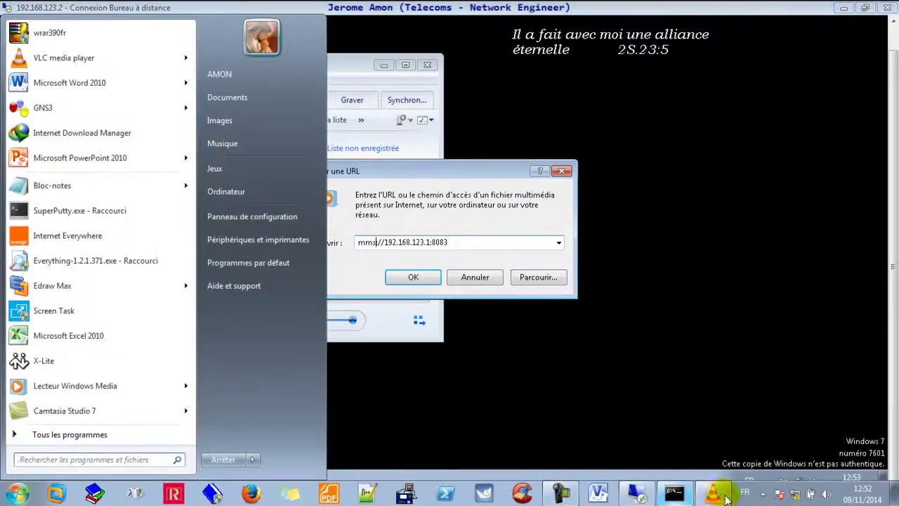
left_click(714, 493)
double_click(693, 32)
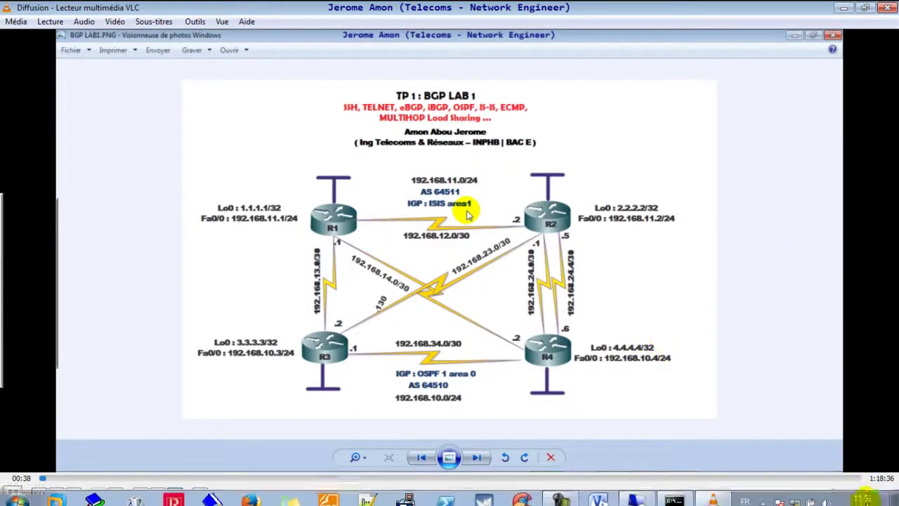
left_click(866, 498)
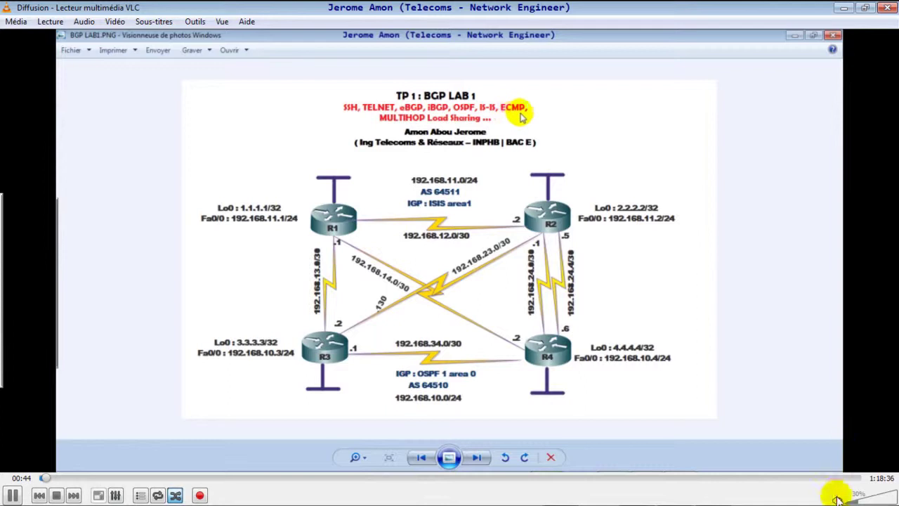
left_click(860, 498)
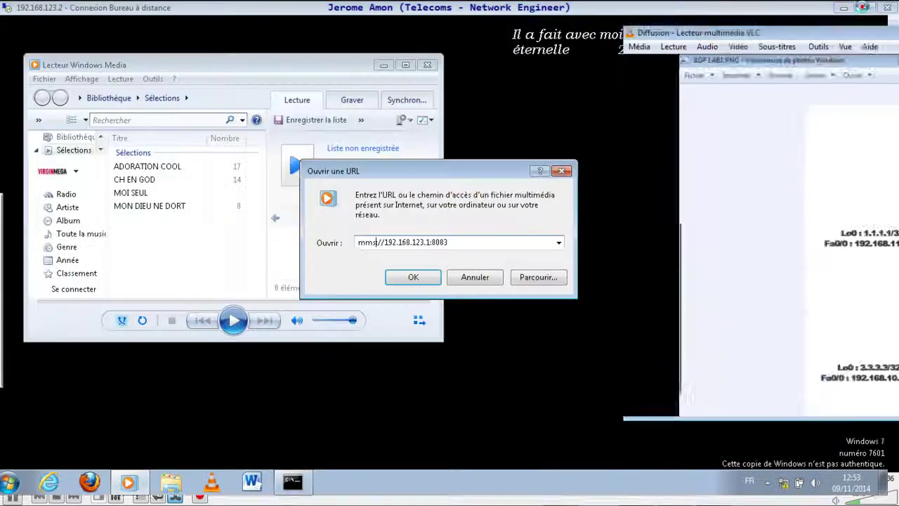
left_click(865, 8)
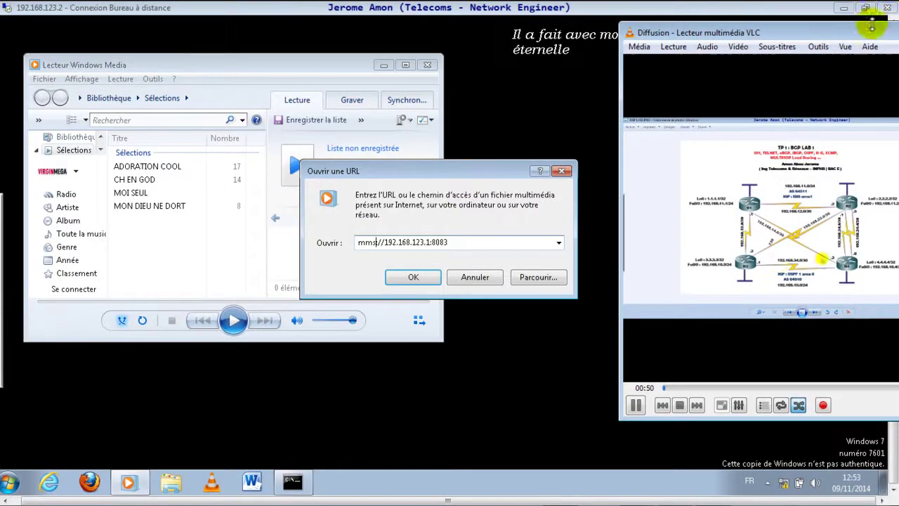
Try to open mms://192.168.123.1:8085 in the remote Windows Media Player and dismiss the playback message.
left_click(489, 113)
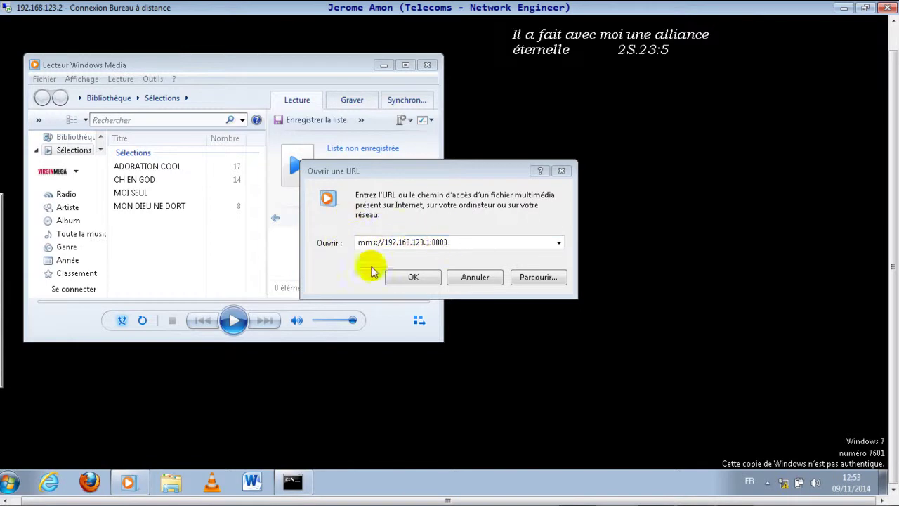
left_click(376, 245)
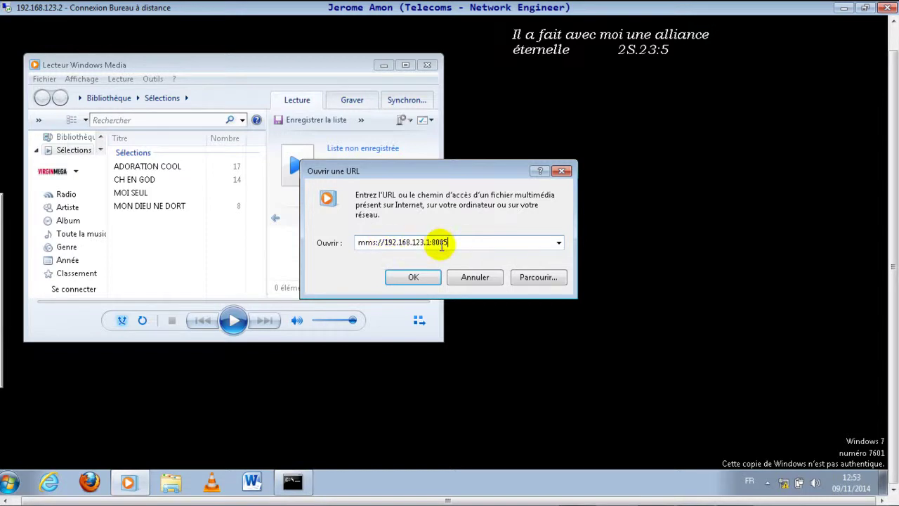
left_click(413, 278)
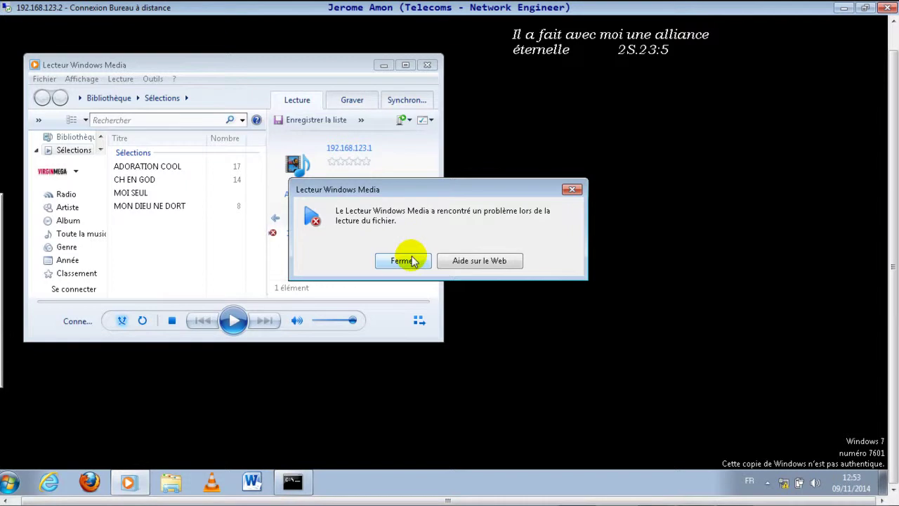
left_click(404, 262)
Bring the local VLC window in front of the remote desktop and stop the current stream.
mouse_move(705, 496)
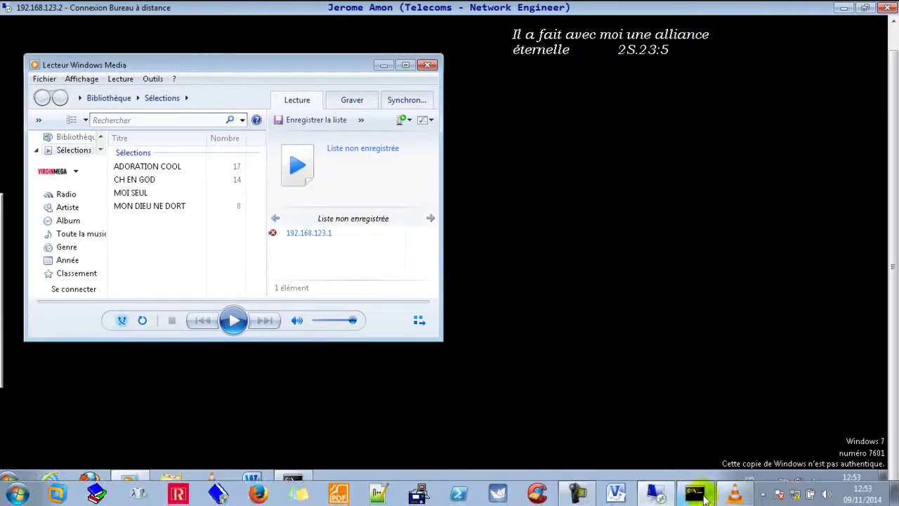
left_click(128, 481)
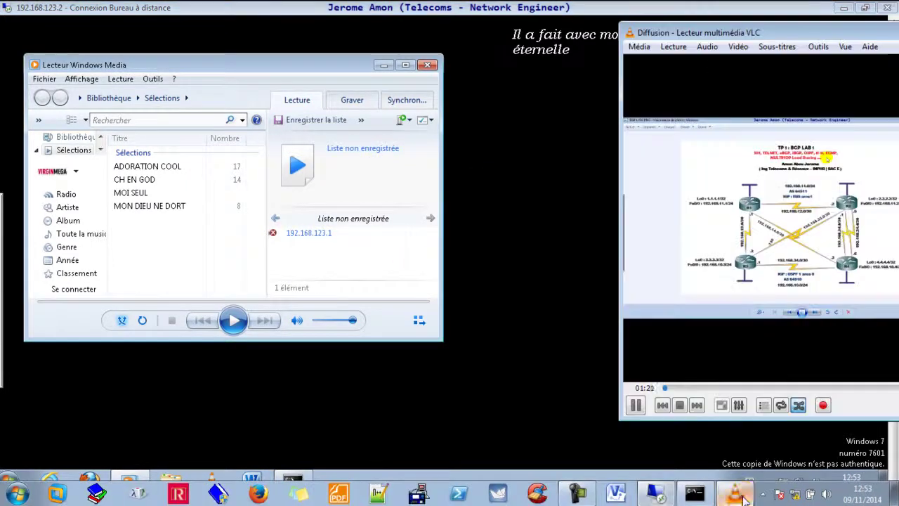
left_click_drag(748, 31, 257, 12)
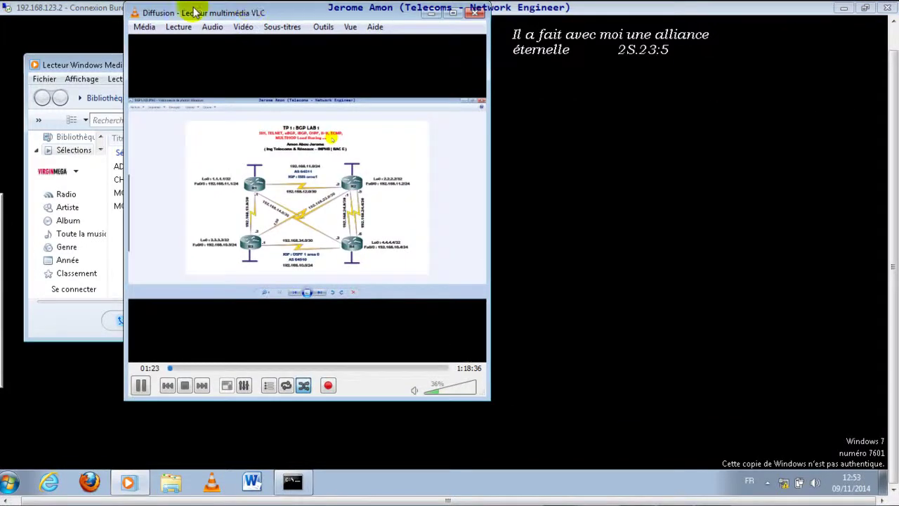
left_click(185, 385)
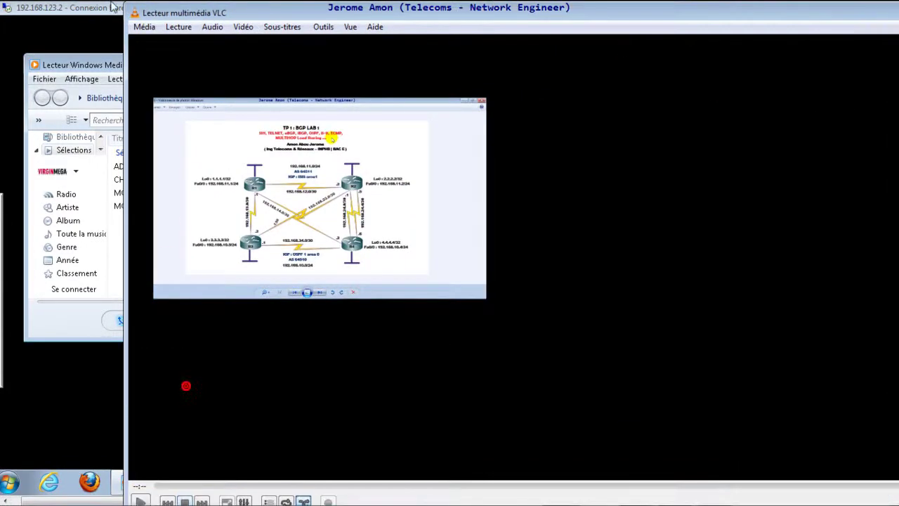
Set up a new stream with the already listed BGP LAB1 video file and proceed to its destination settings.
left_click(148, 31)
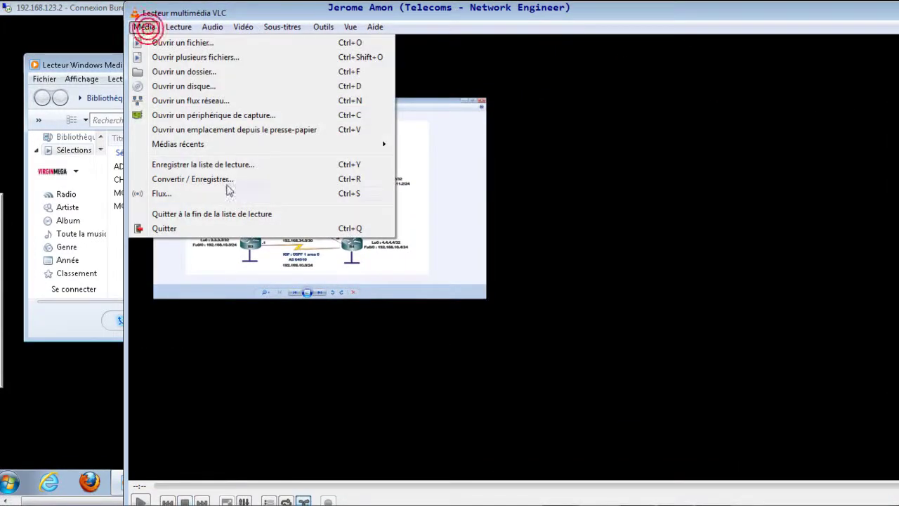
left_click(181, 195)
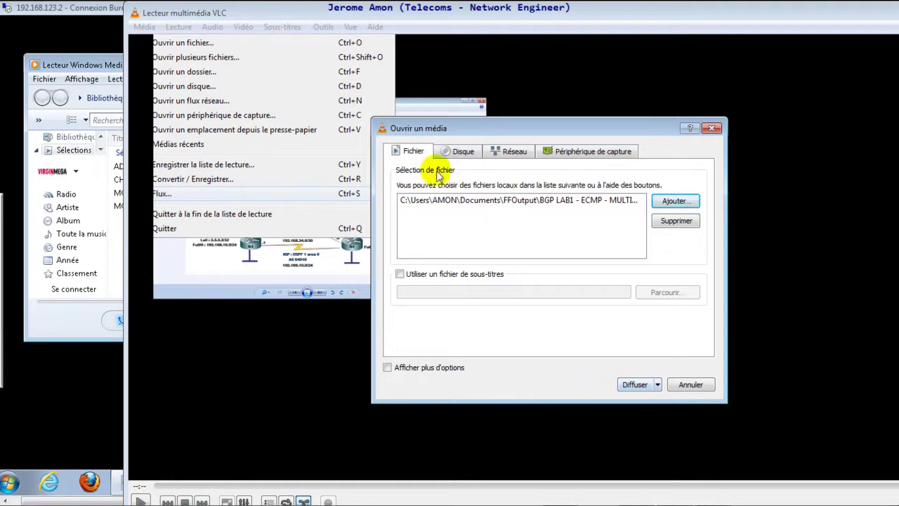
left_click(634, 384)
left_click(701, 398)
Add an MS-WMSP (MMSH) destination on port 8085 without local display and proceed to the transcoding options.
left_click(593, 333)
left_click(562, 366)
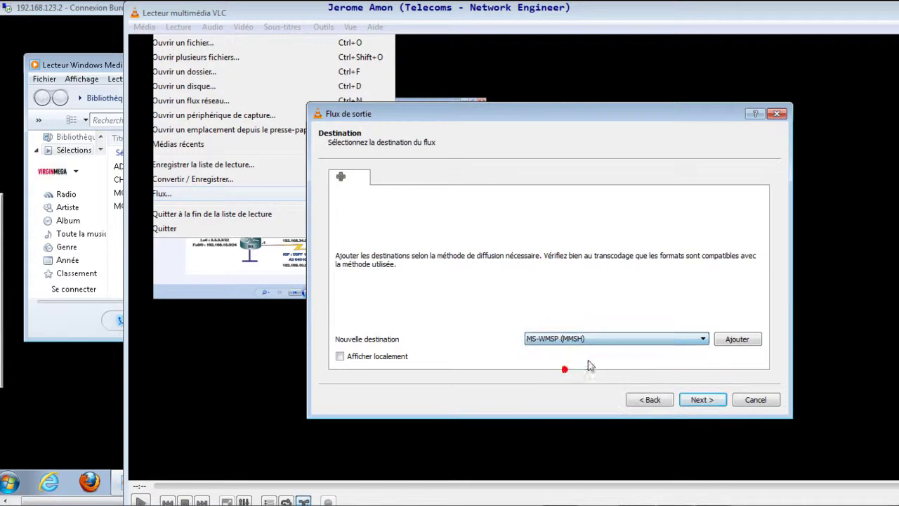
left_click(737, 338)
left_click(418, 358)
left_click(411, 354)
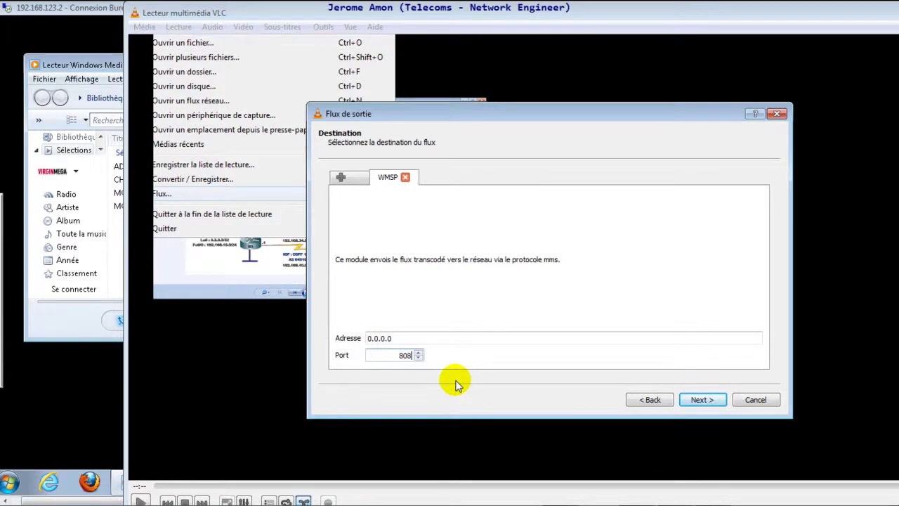
left_click(714, 403)
Choose the Video - DIV3 + MP3 (ASF) transcoding profile, include all elementary streams, and start the stream.
left_click(534, 192)
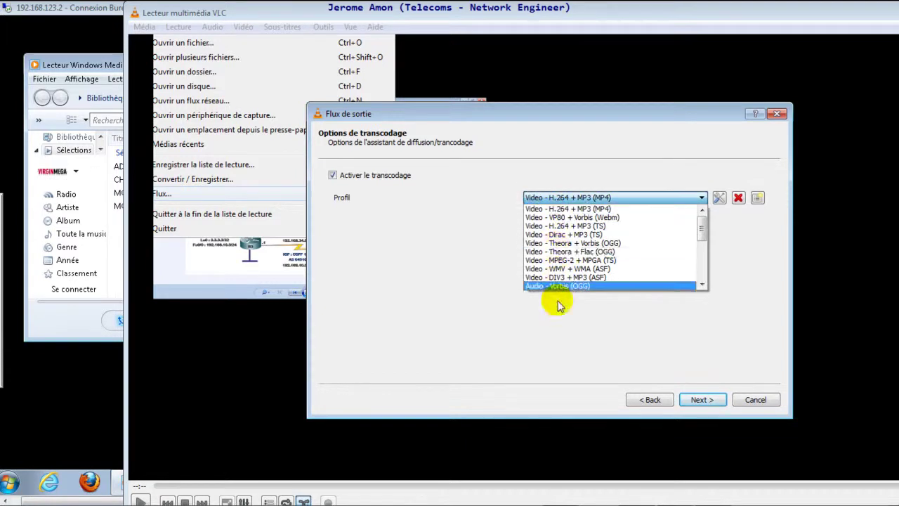
left_click(585, 270)
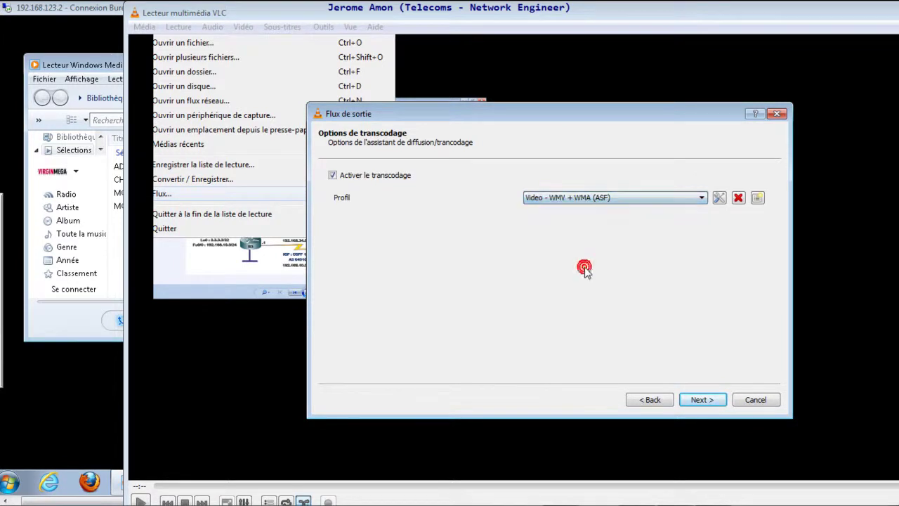
left_click(592, 200)
left_click(587, 263)
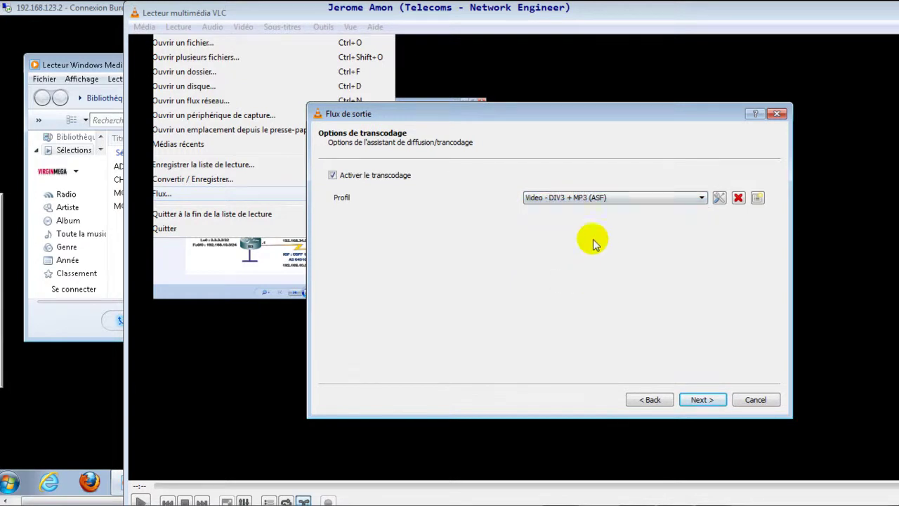
left_click(702, 399)
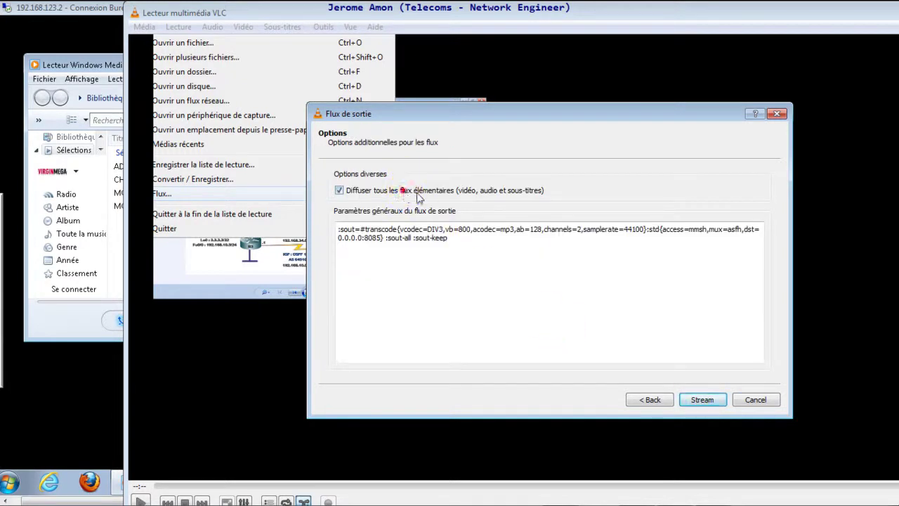
left_click(702, 399)
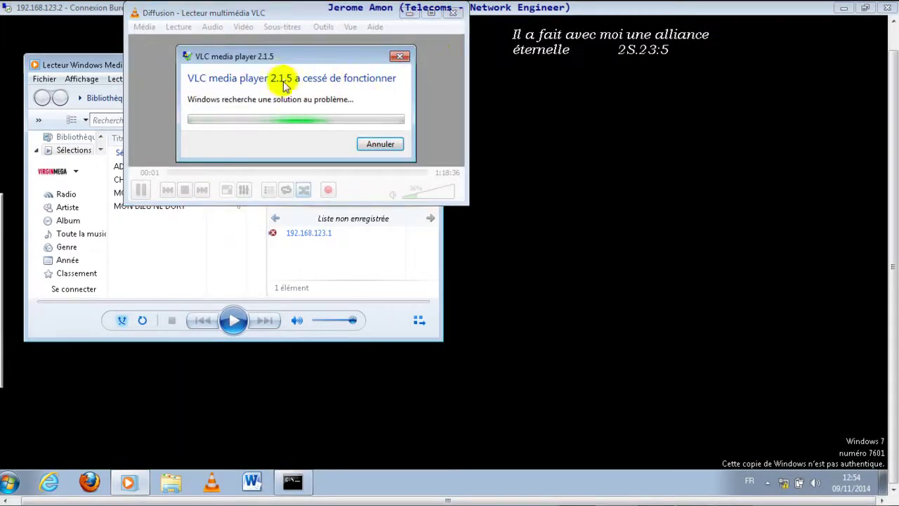
Dismiss the VLC crash dialog, relaunch VLC on the local computer, and decline sending a bug report.
left_click(402, 59)
mouse_move(435, 497)
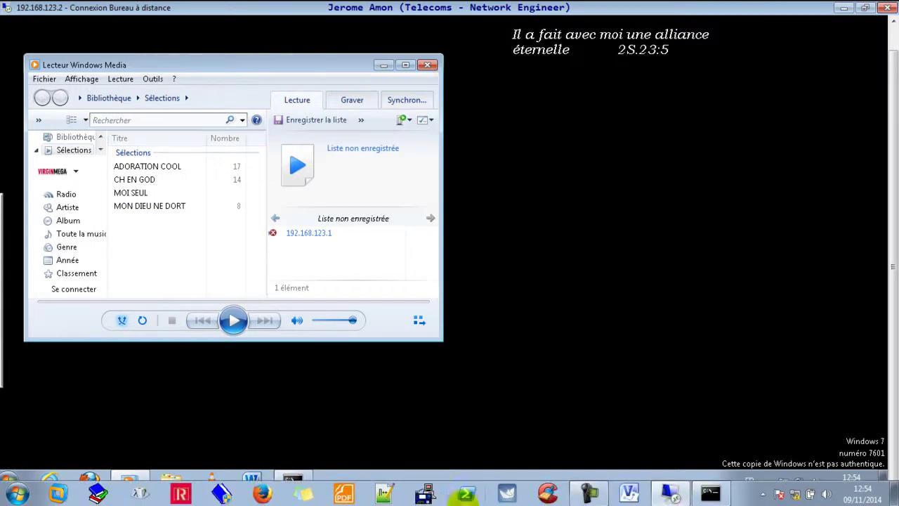
left_click(17, 494)
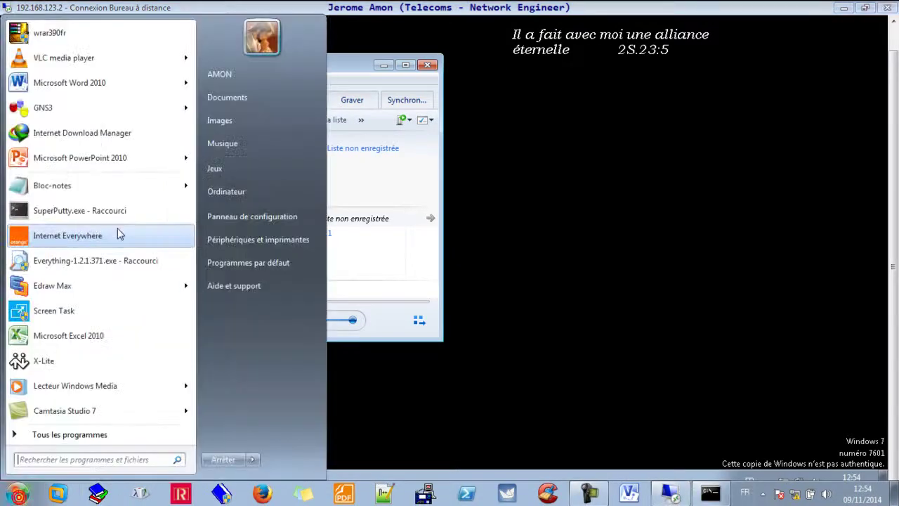
left_click(56, 58)
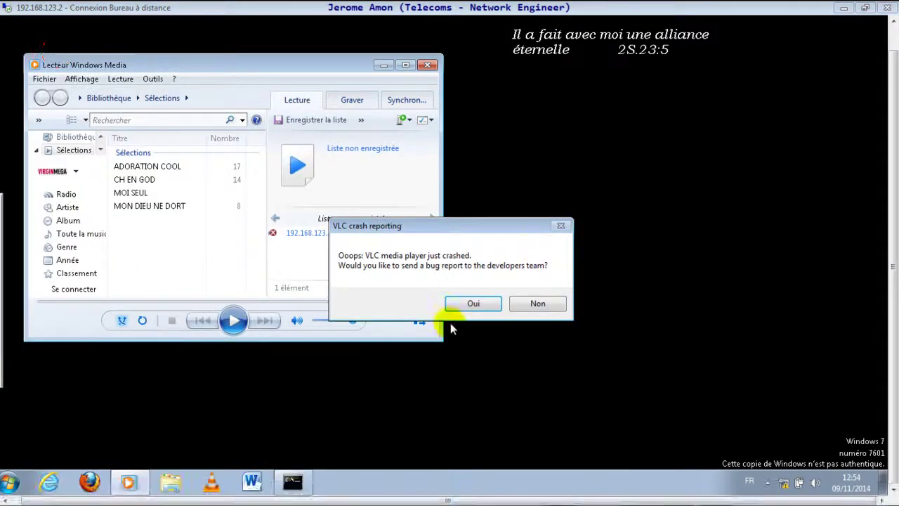
left_click(537, 304)
Set up a new stream with the BGP LAB1 video file from the FFOutput folder and proceed to its destination settings.
left_click(501, 52)
left_click(518, 218)
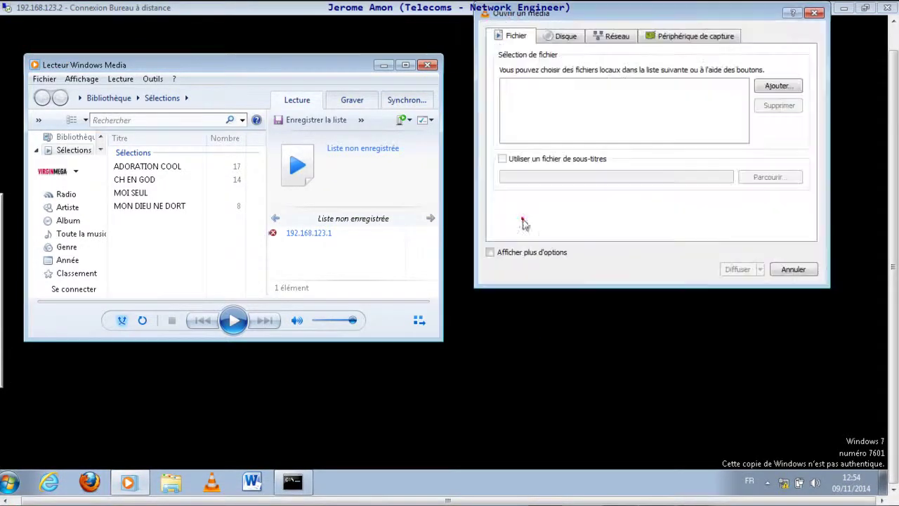
left_click(776, 87)
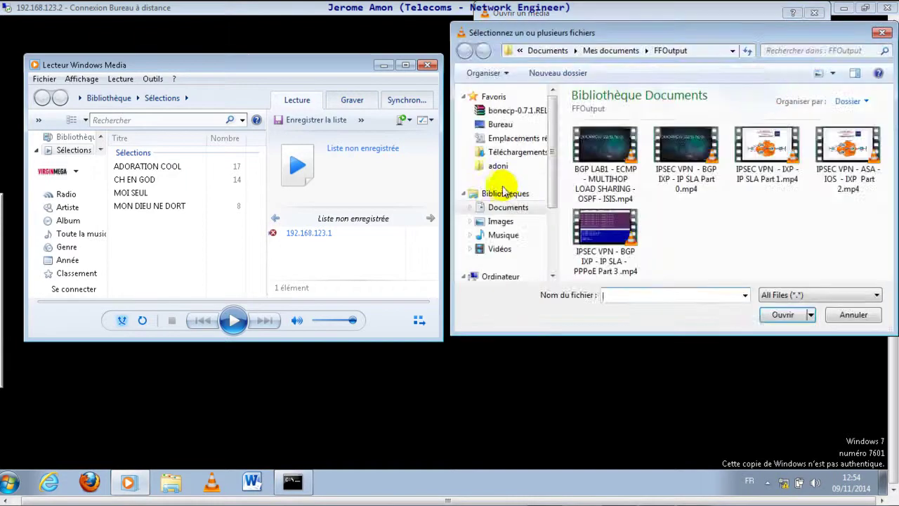
left_click(605, 158)
left_click(780, 315)
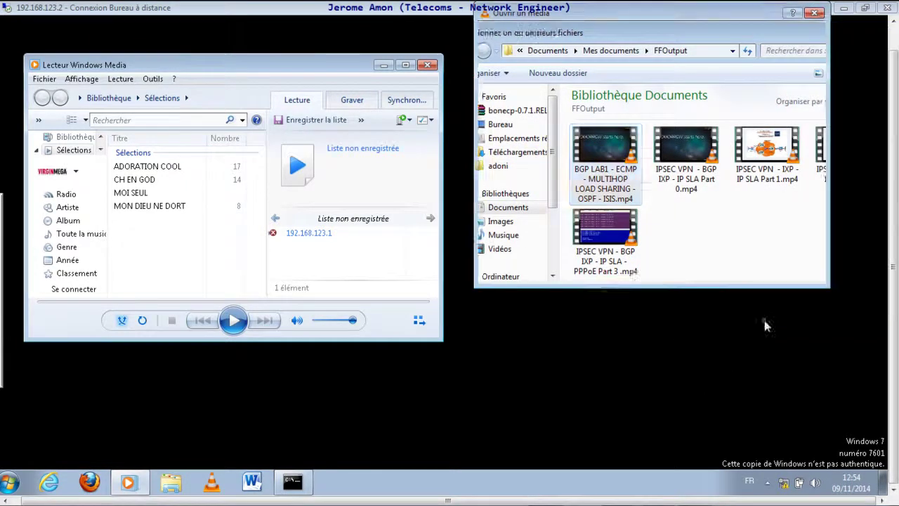
left_click(748, 276)
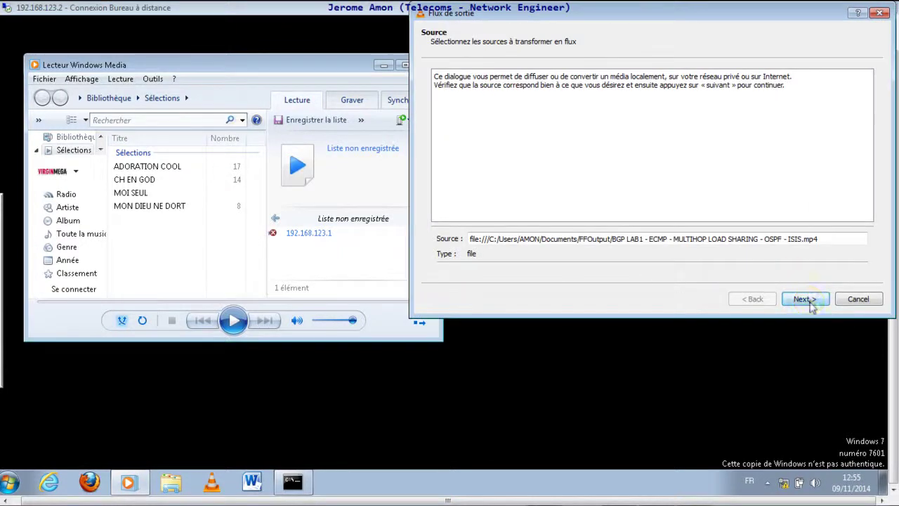
left_click(805, 299)
Add an MS-WMSP (MMSH) destination on port 8082 and proceed to the transcoding options.
left_click(685, 242)
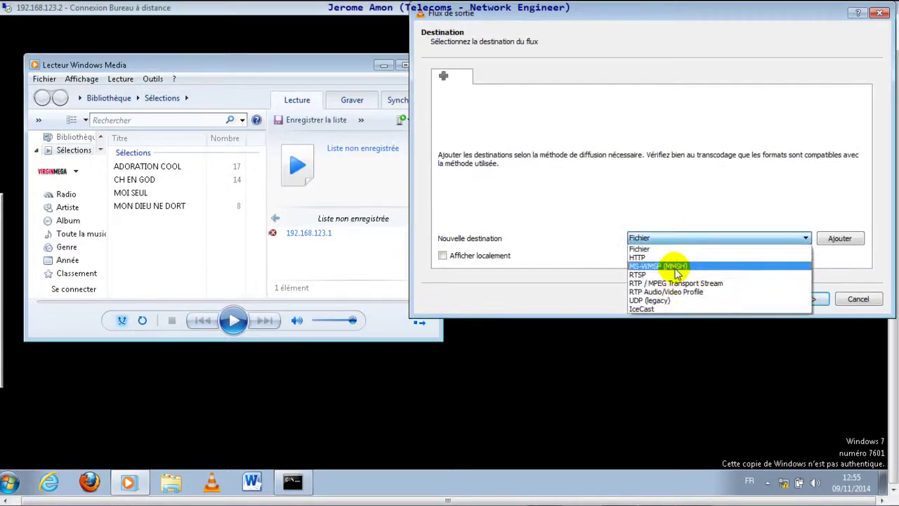
left_click(675, 263)
left_click(839, 239)
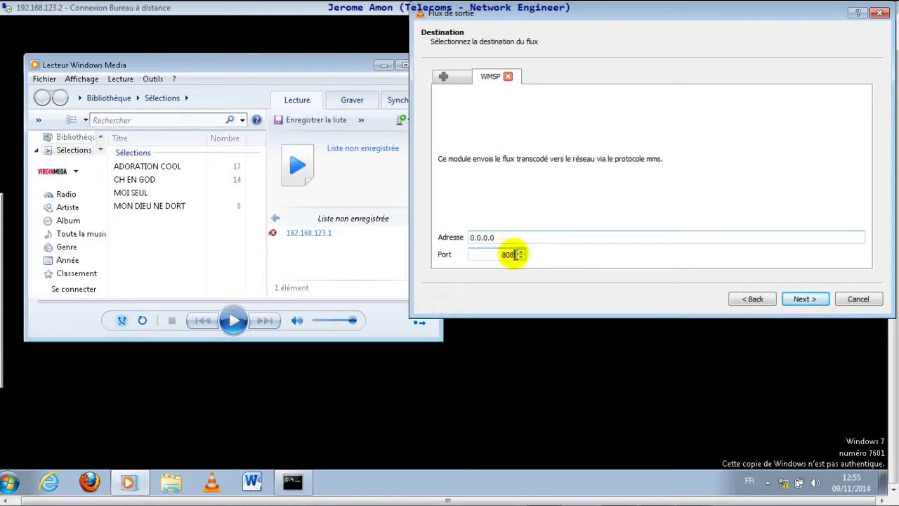
left_click(803, 298)
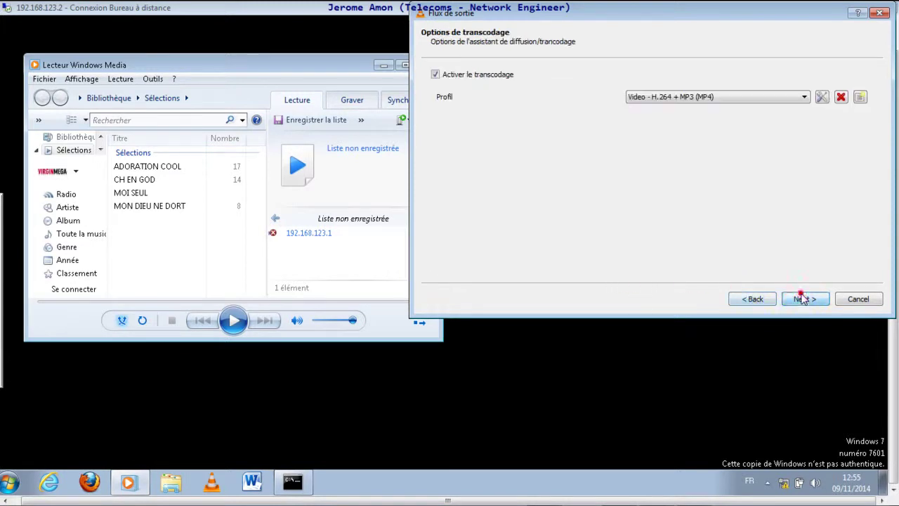
Choose the Video - DIV3 + MP3 (ASF) transcoding profile and start the stream.
left_click(668, 96)
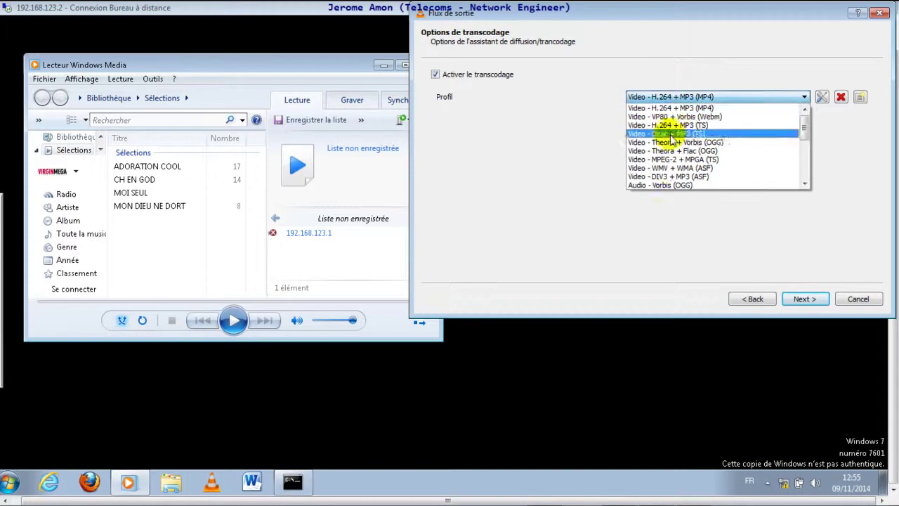
left_click(667, 176)
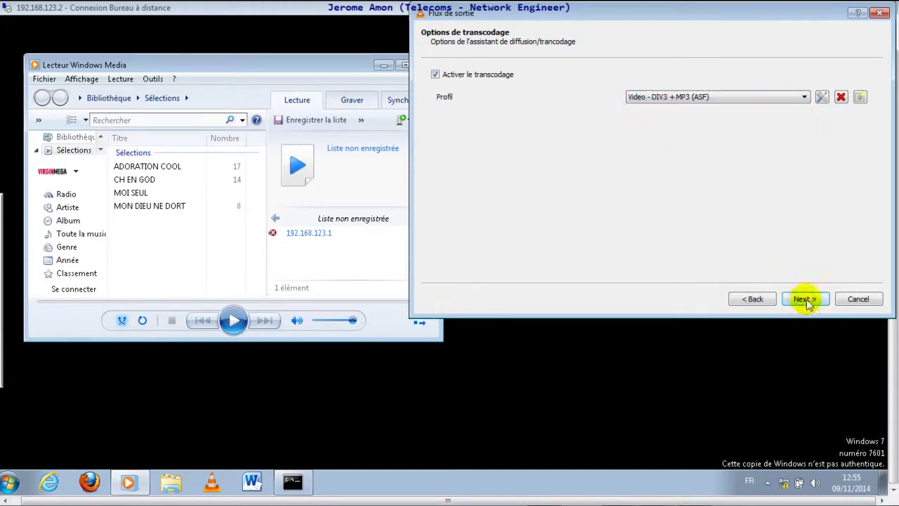
left_click(804, 298)
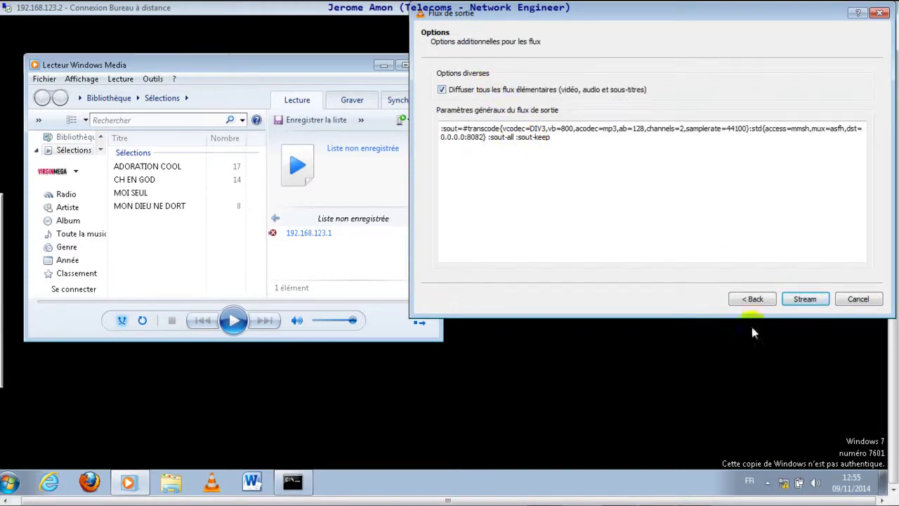
left_click(791, 300)
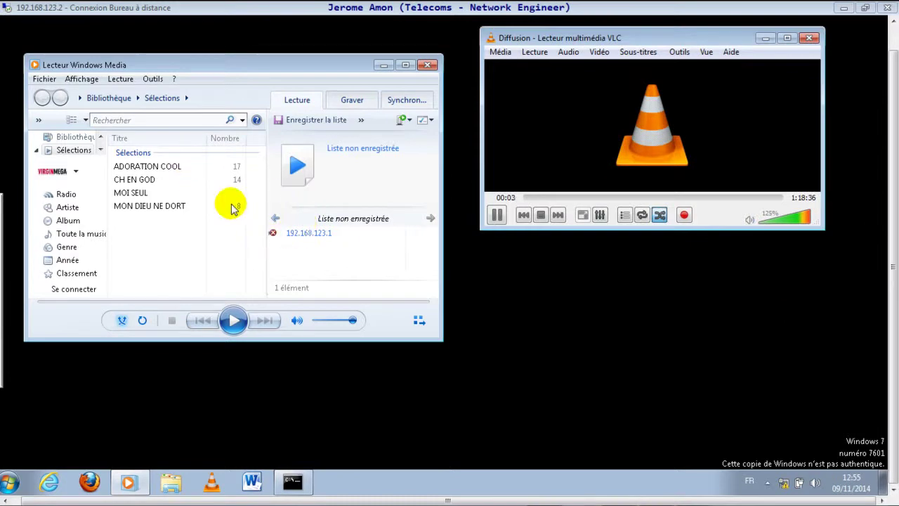
Open the network URL mms://192.168.123.1:8082 in the remote Windows Media Player to receive the stream.
left_click(43, 78)
left_click(58, 110)
left_click(455, 241)
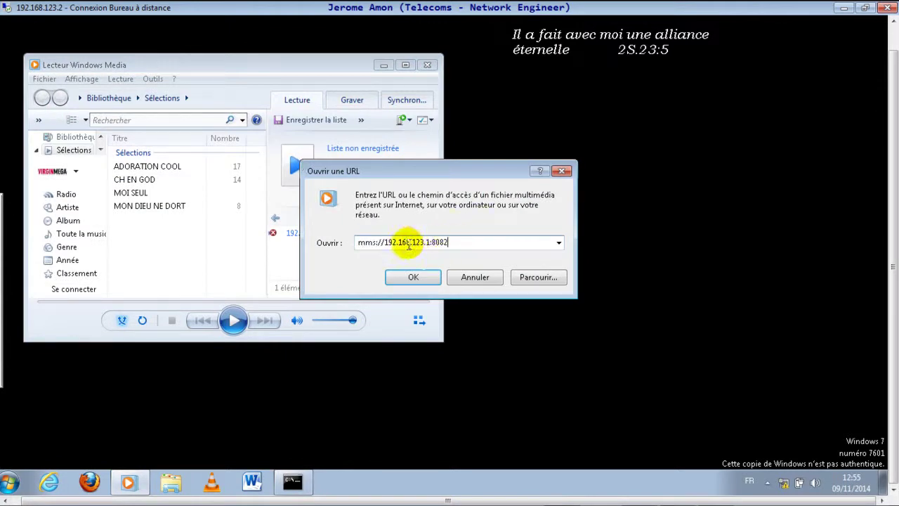
left_click(434, 278)
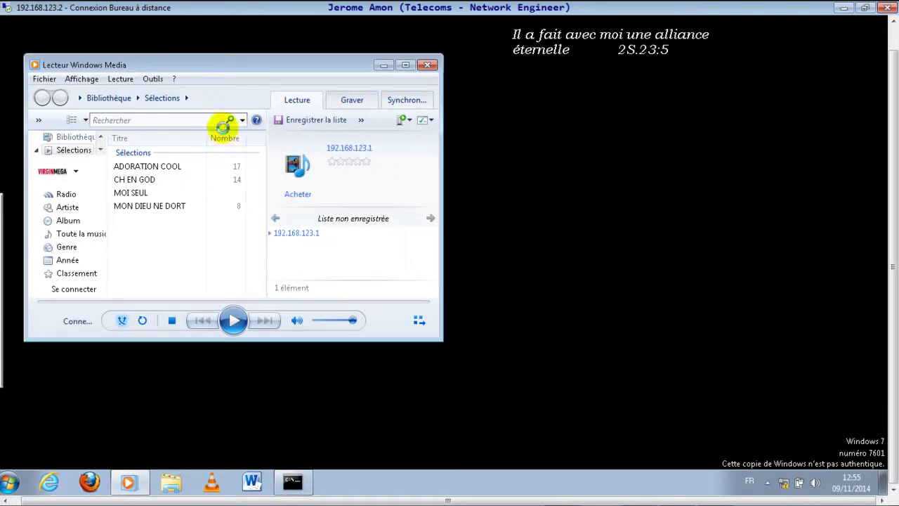
double_click(206, 74)
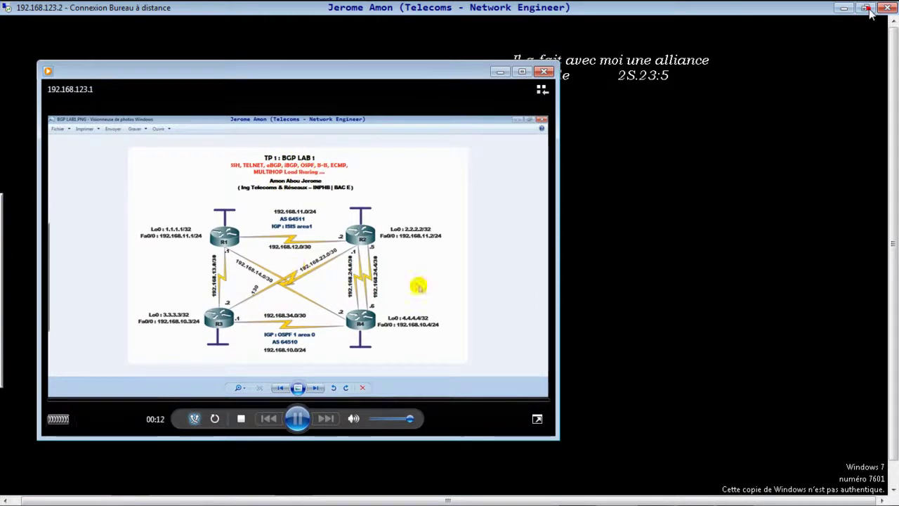
Restore the remote desktop to a smaller window and arrange the local VLC and remote player windows for side-by-side comparison.
left_click(865, 7)
left_click_drag(603, 51, 657, 66)
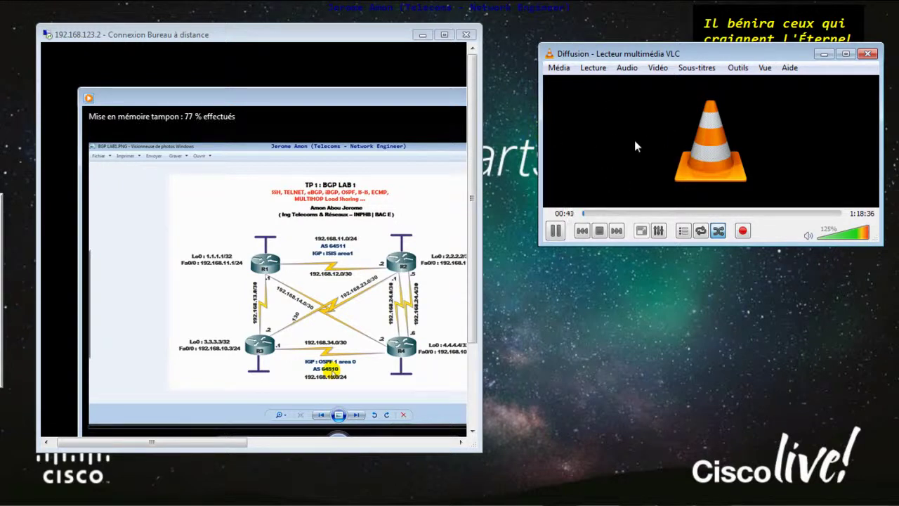
left_click_drag(347, 101, 316, 88)
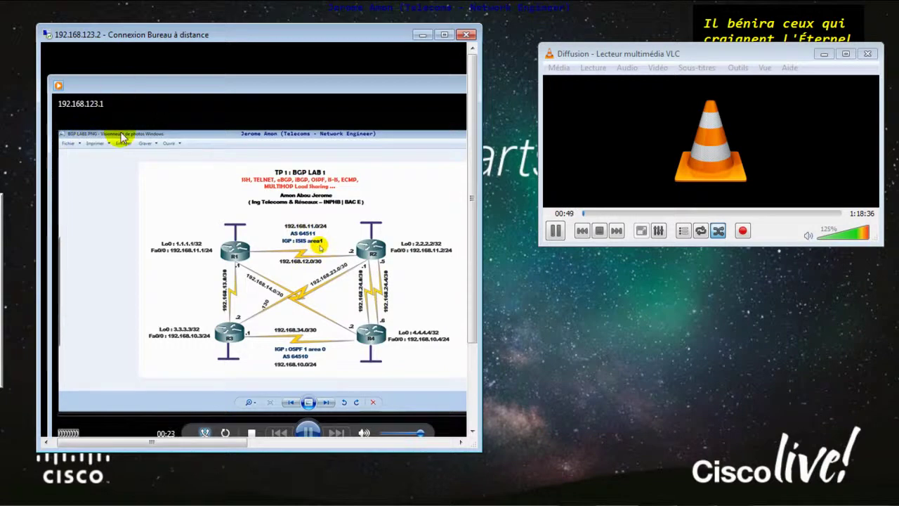
Pause and resume the broadcast in the local VLC, then stop it and move its window closer to the remote desktop.
left_click(558, 234)
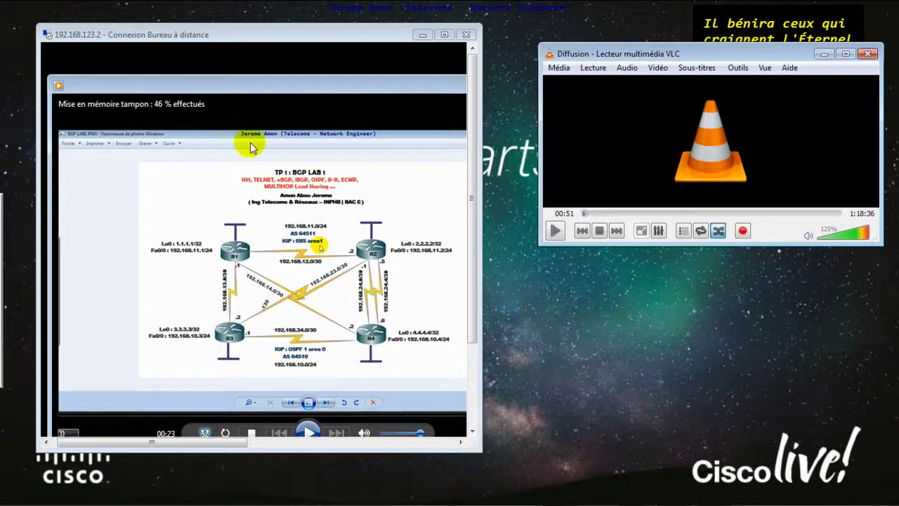
left_click(552, 234)
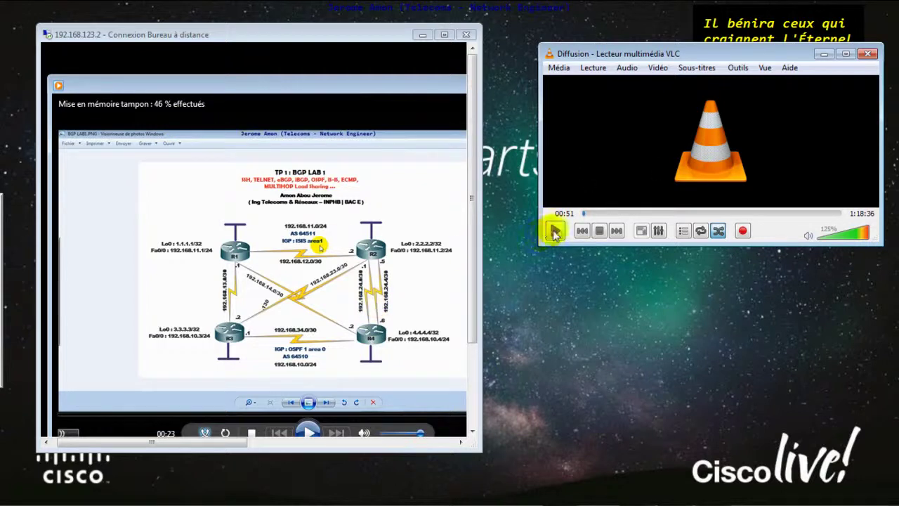
left_click_drag(471, 181, 467, 201)
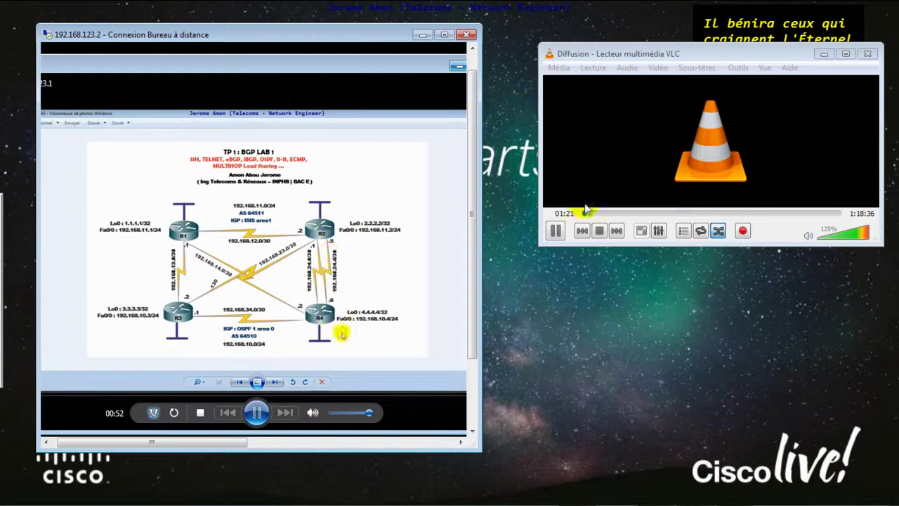
left_click(599, 231)
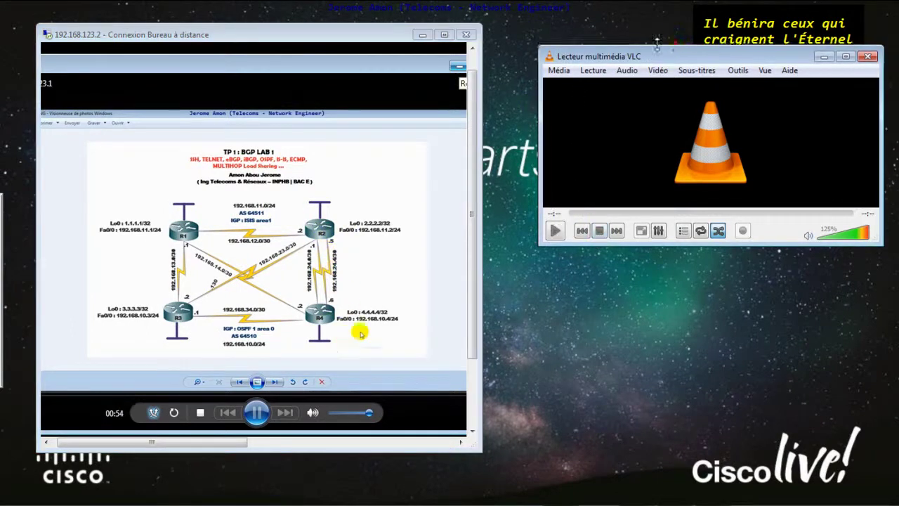
left_click_drag(654, 53, 608, 44)
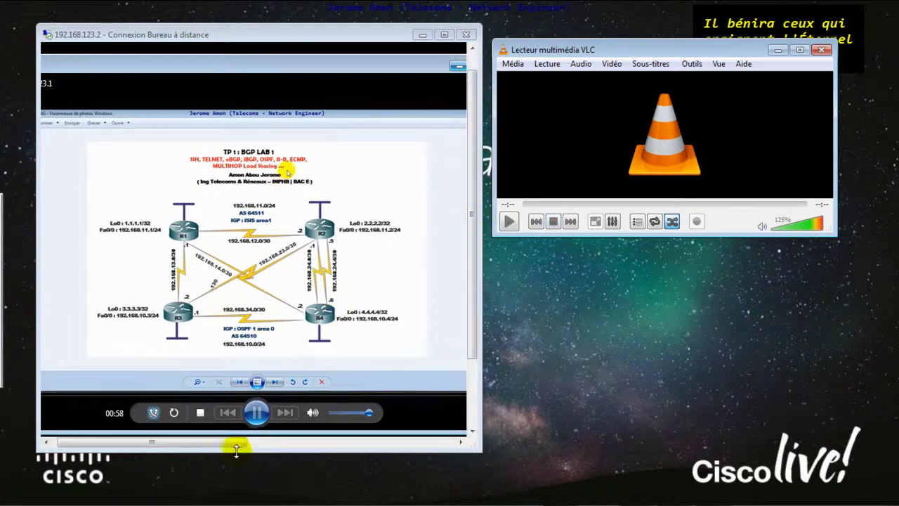
Close Windows Media Player on the remote desktop.
left_click_drag(241, 440, 272, 402)
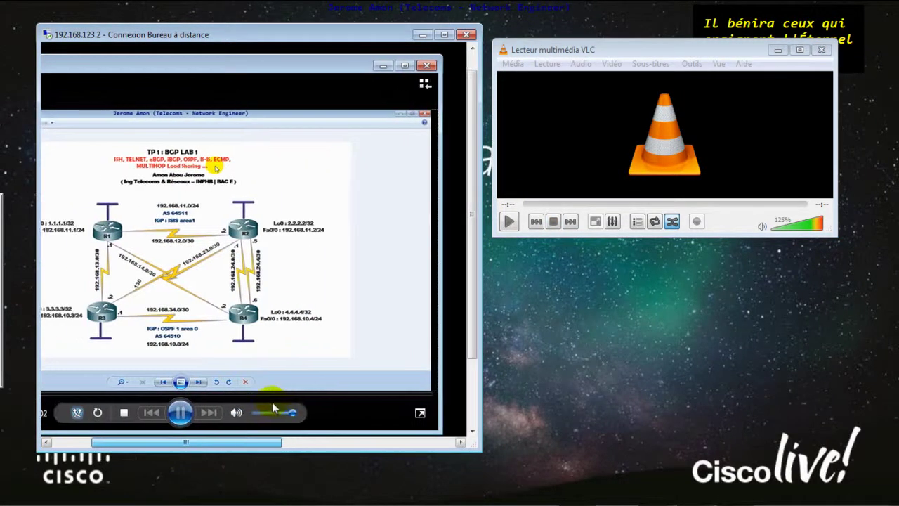
left_click(295, 343)
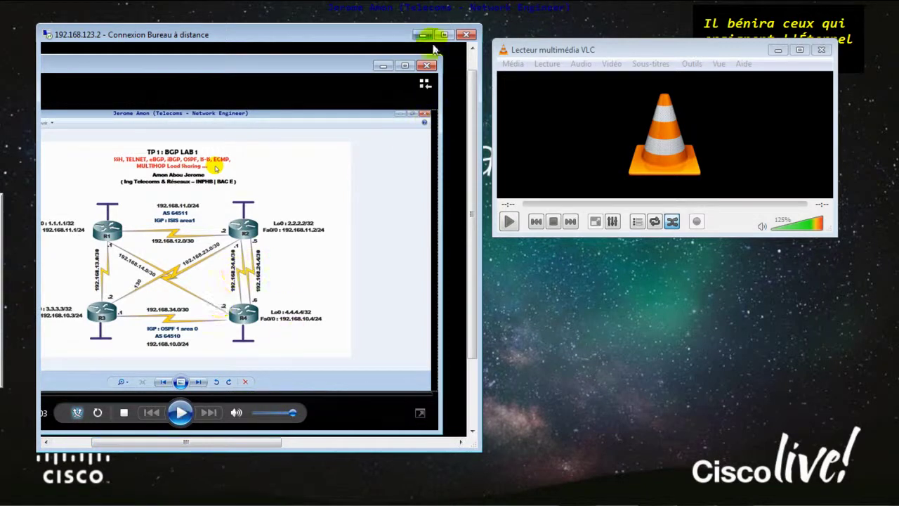
left_click_drag(472, 120, 471, 105)
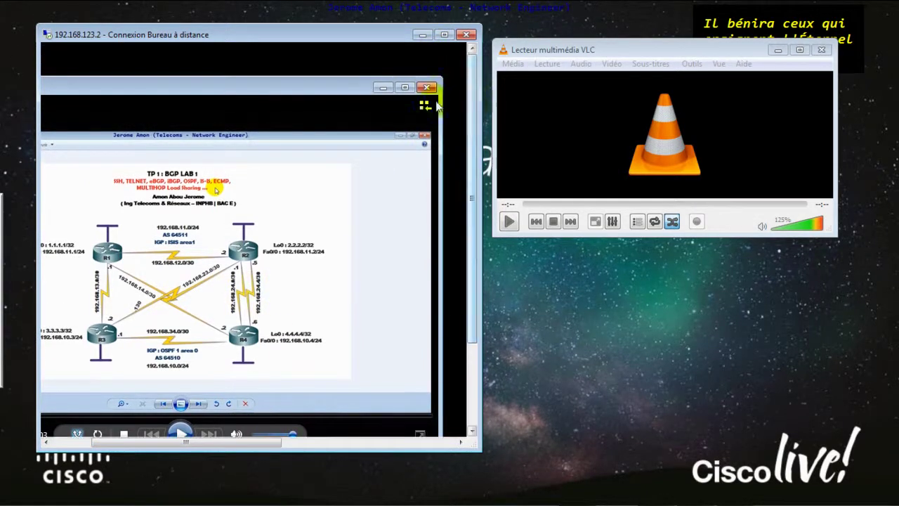
left_click(426, 86)
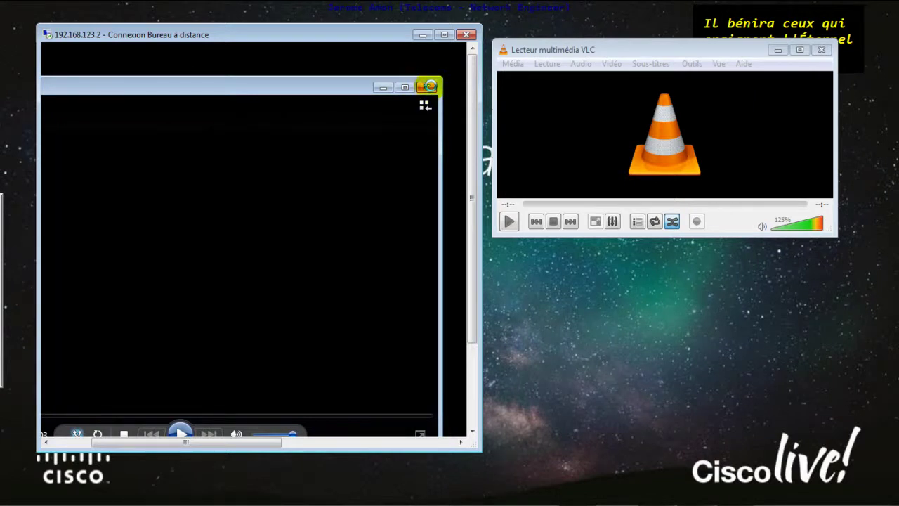
left_click(365, 312)
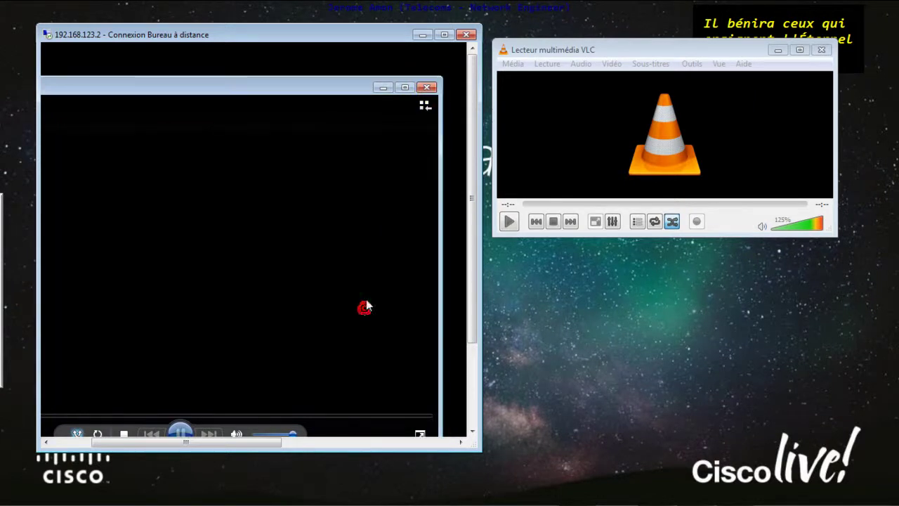
left_click(427, 87)
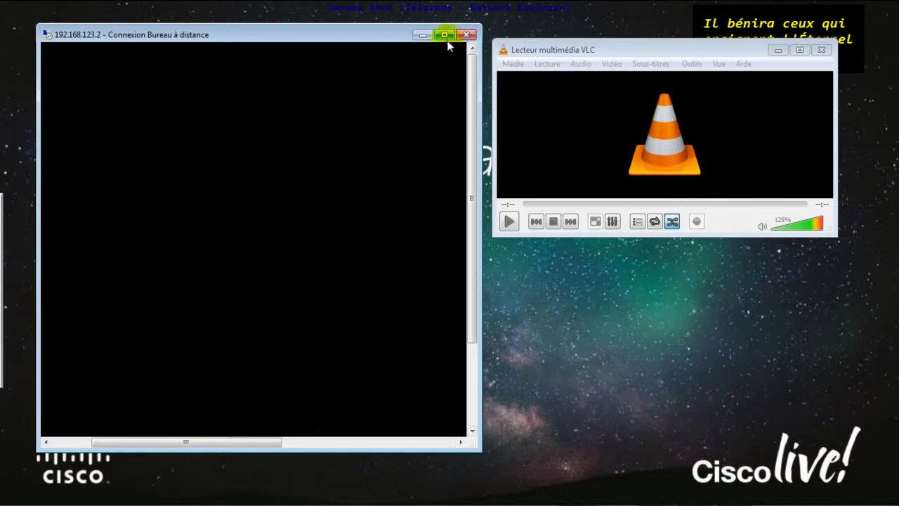
Minimize the remote desktop, bring the local VLC window towards the screen centre, and open its preferences with all settings shown.
left_click(424, 34)
left_click_drag(570, 51, 328, 83)
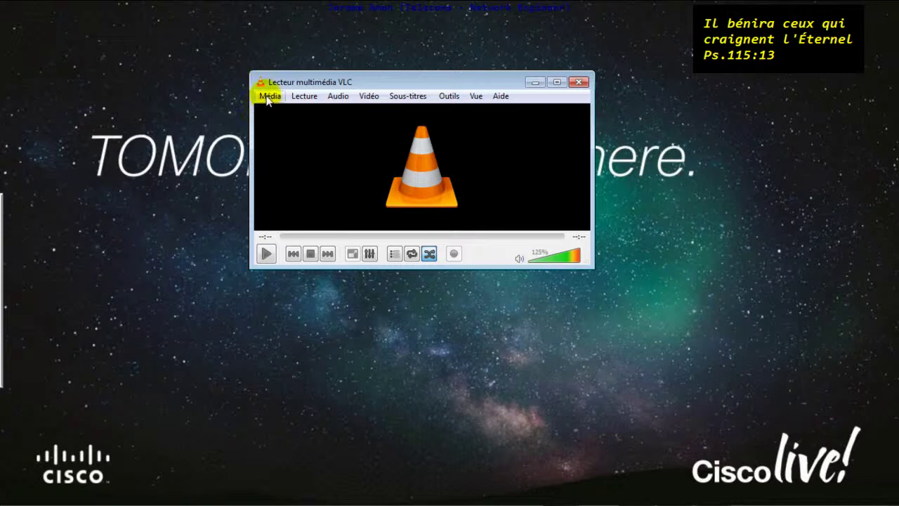
left_click(268, 97)
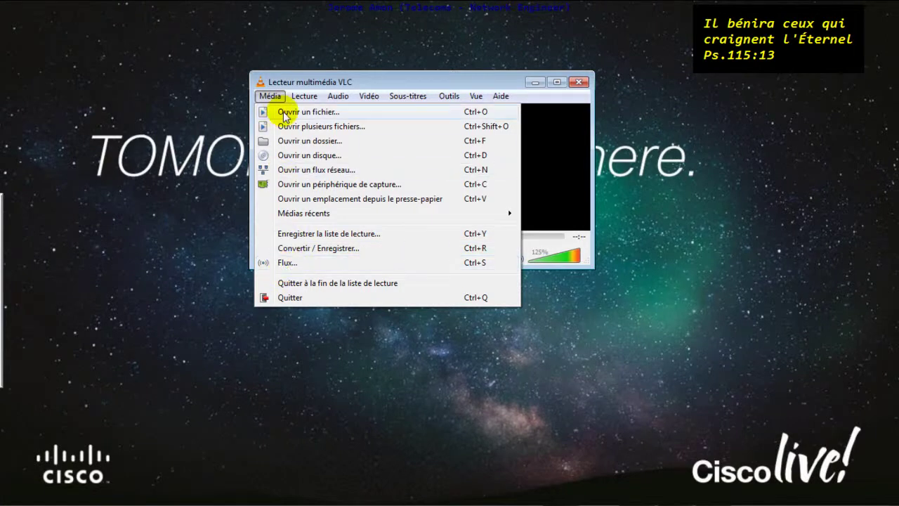
mouse_move(453, 95)
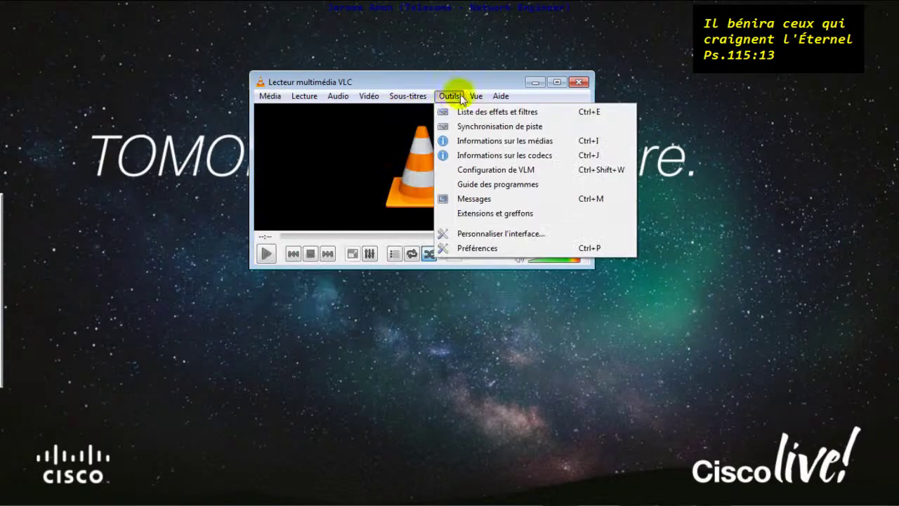
left_click(469, 247)
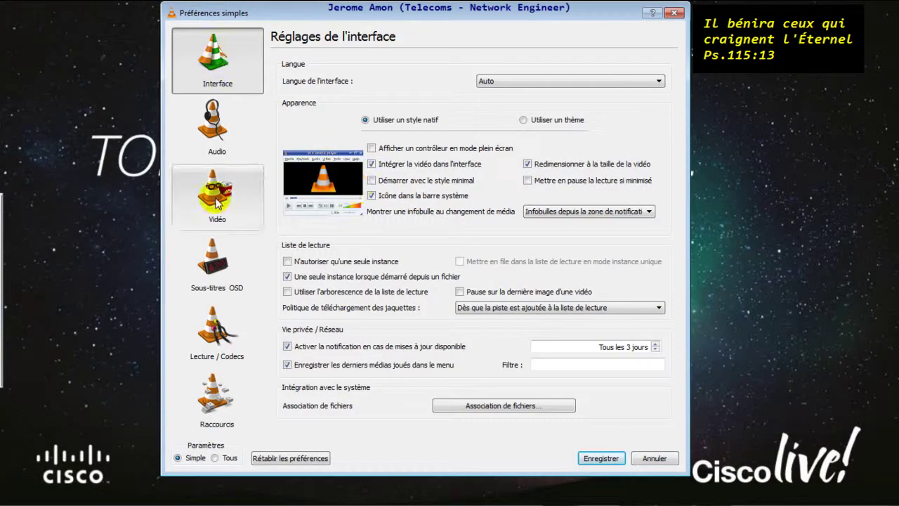
left_click(215, 457)
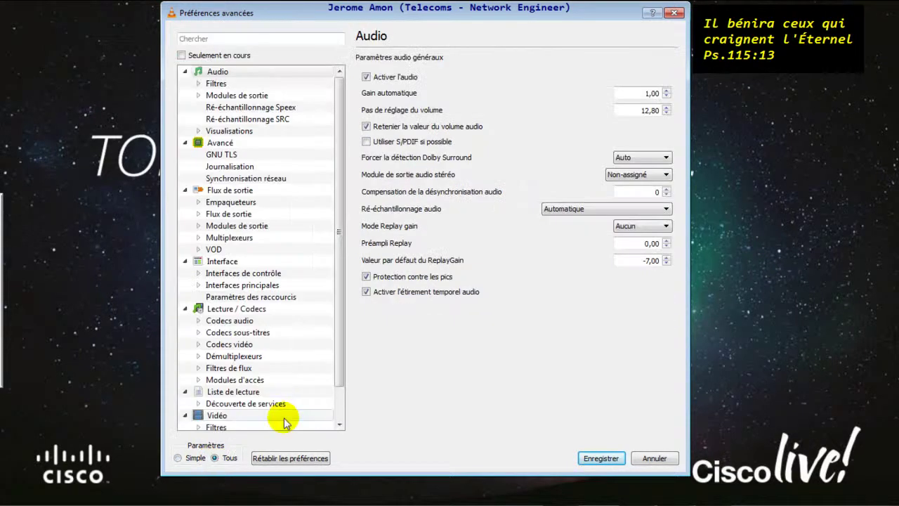
Expand the main interfaces settings, change the Lua HTTP password, and save the preferences.
scroll(337, 355, "down", 1)
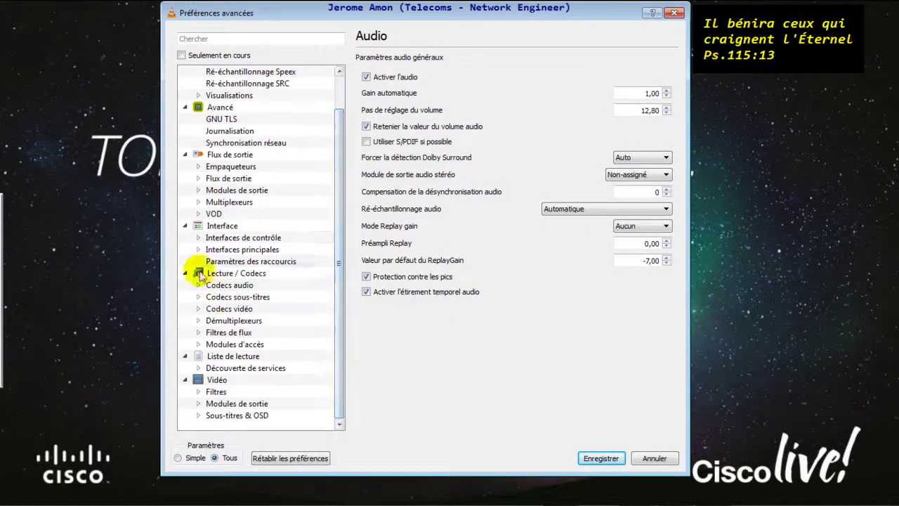
left_click(232, 238)
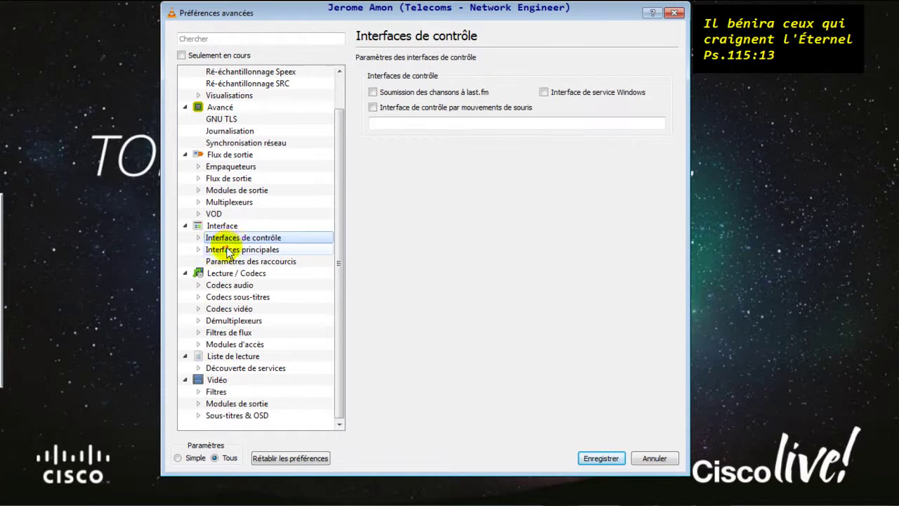
left_click(229, 250)
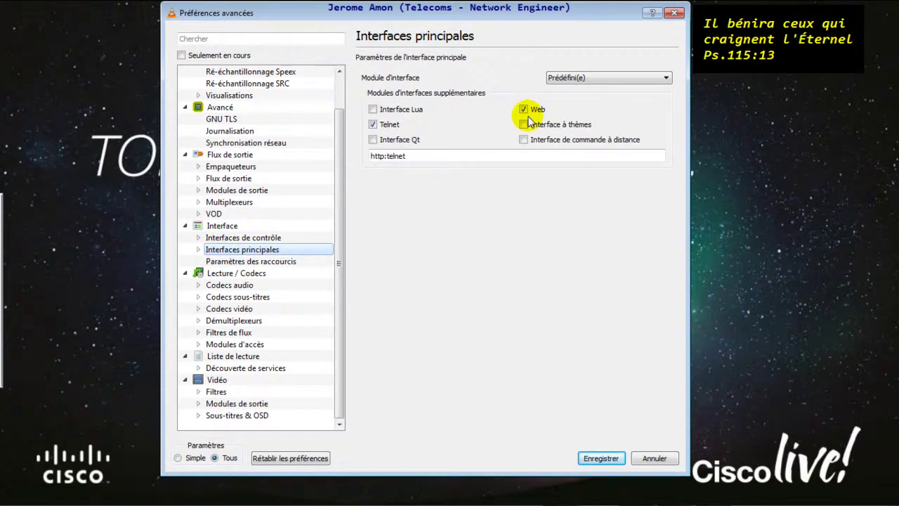
left_click(198, 250)
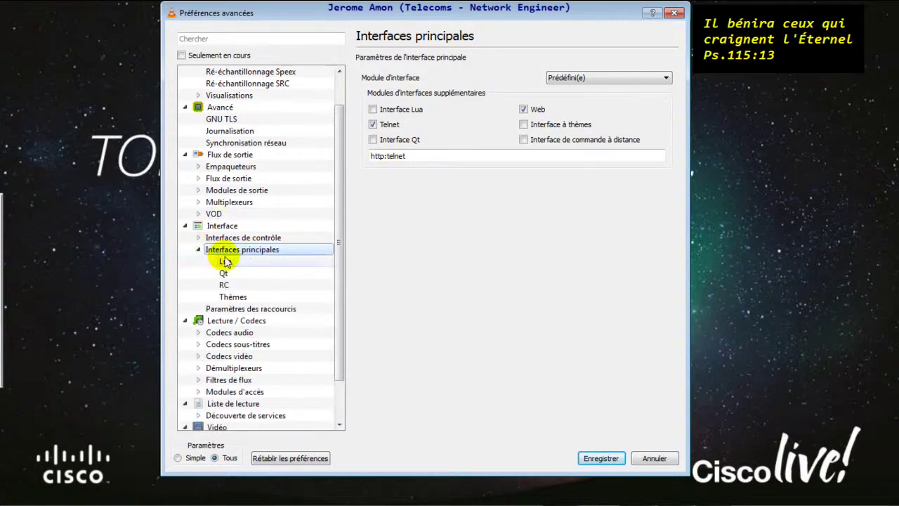
left_click(225, 262)
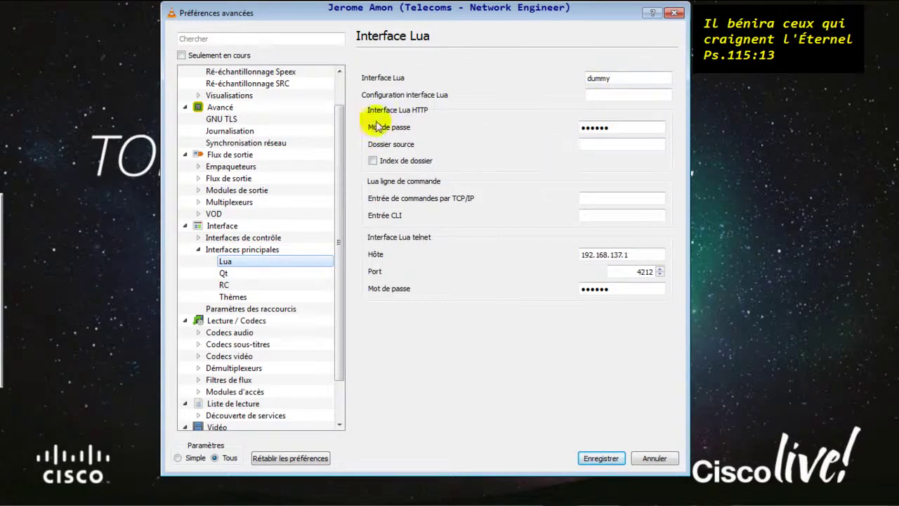
left_click(622, 128)
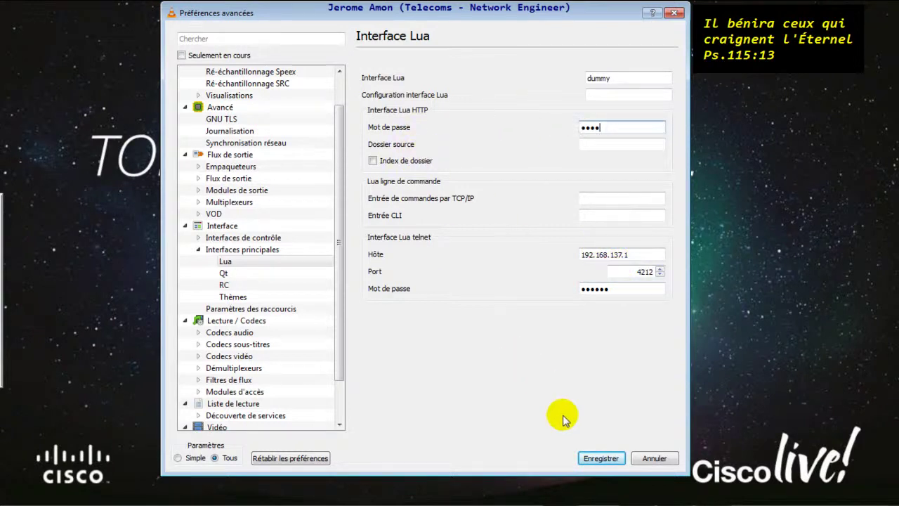
left_click(601, 458)
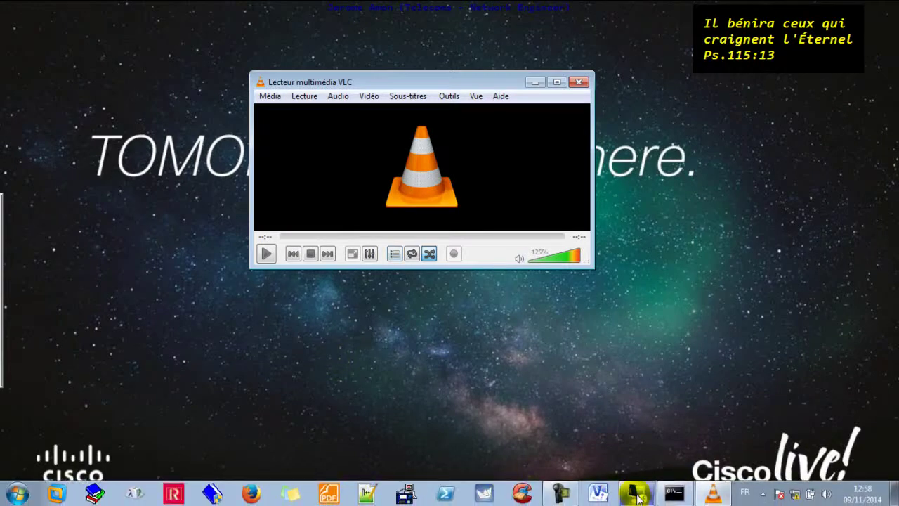
Bring back the remote desktop window, reposition it, and start Internet Explorer on the remote machine.
left_click(655, 494)
left_click(223, 35)
left_click_drag(227, 40, 257, 29)
left_click_drag(506, 207, 500, 308)
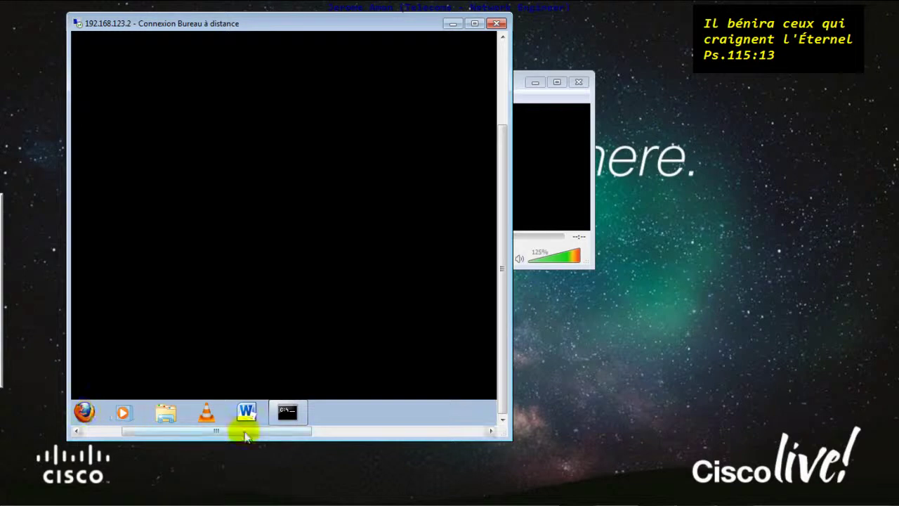
left_click_drag(208, 427, 144, 431)
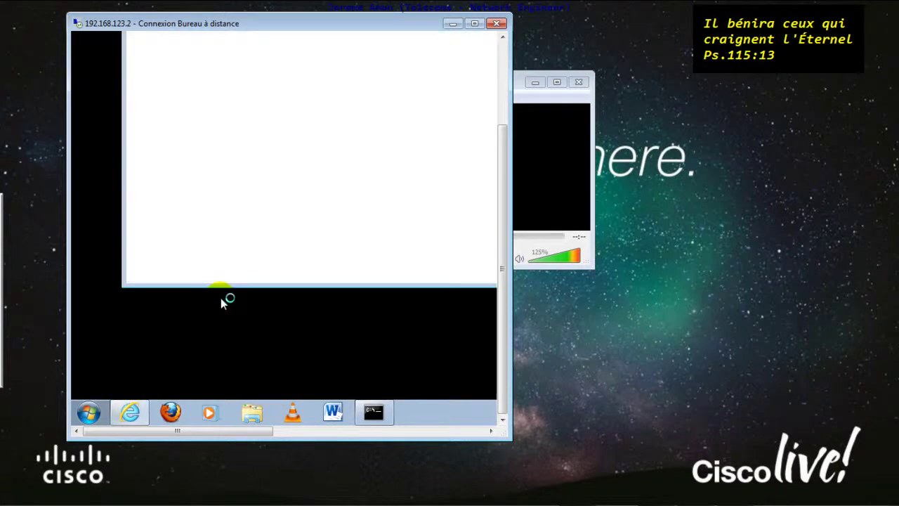
left_click_drag(502, 194, 502, 106)
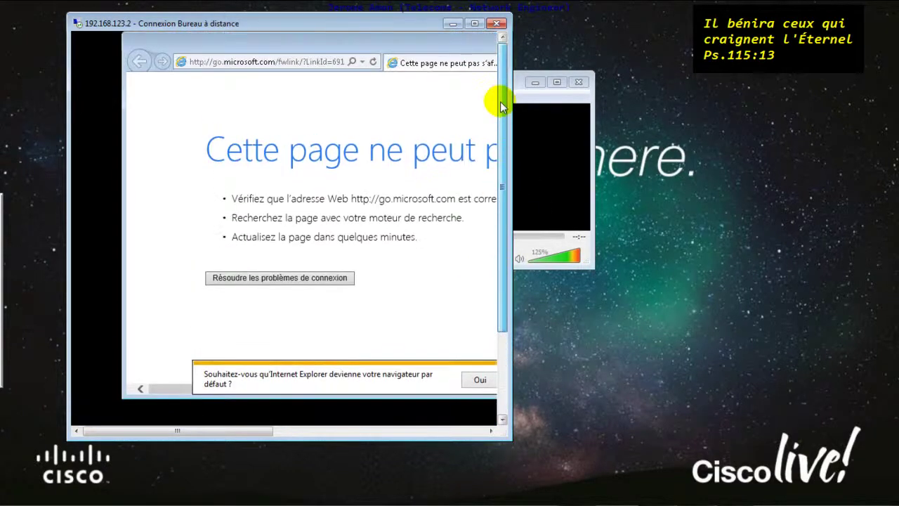
left_click(312, 59)
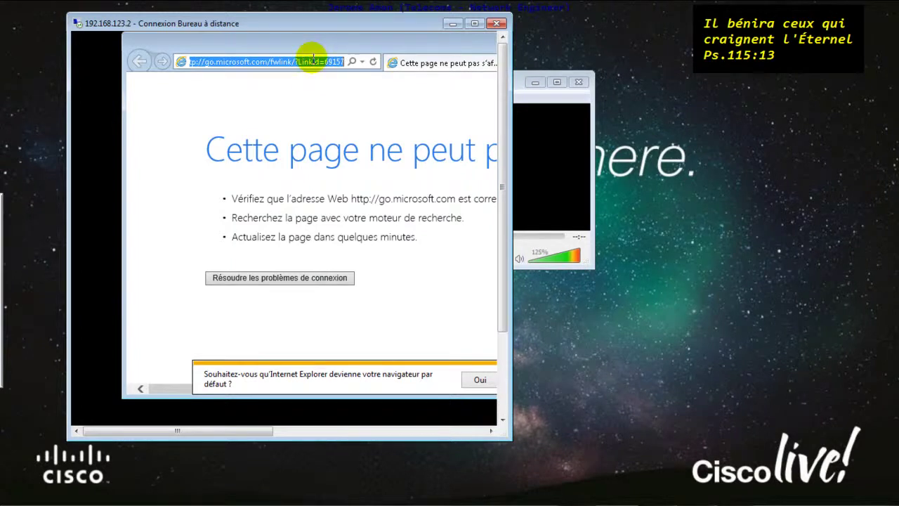
type("hht")
type("ttp")
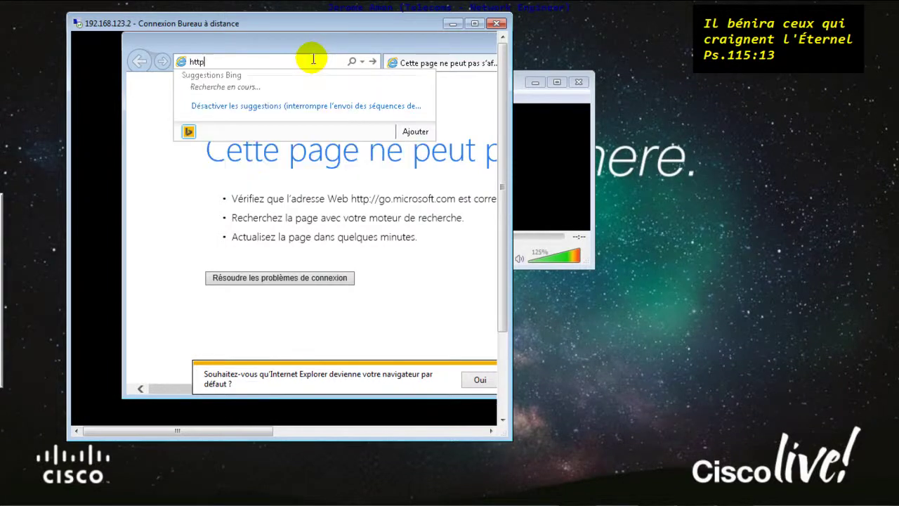
type("://192.168.123.1:8080/")
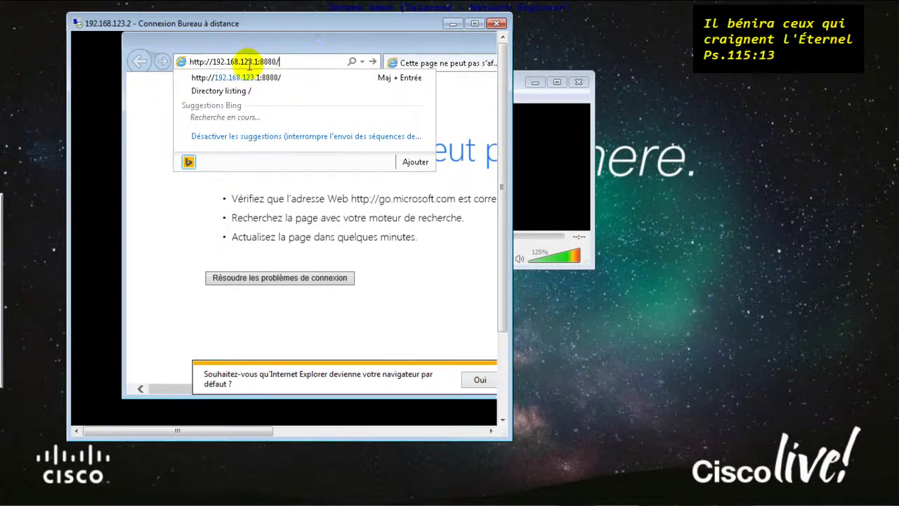
key("Return")
Try to sign in to the VLC web server with only the password, leaving the user name empty.
left_click_drag(324, 134, 249, 116)
left_click(256, 234)
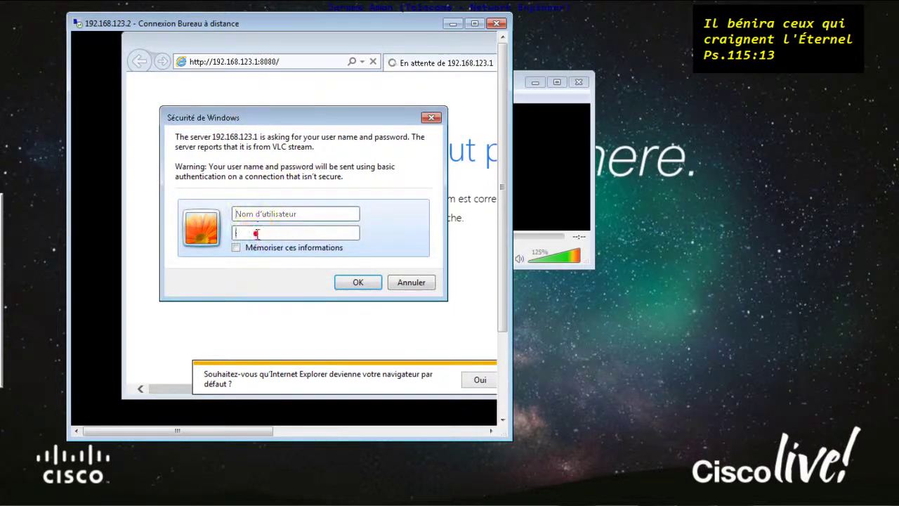
type("••••")
left_click(357, 281)
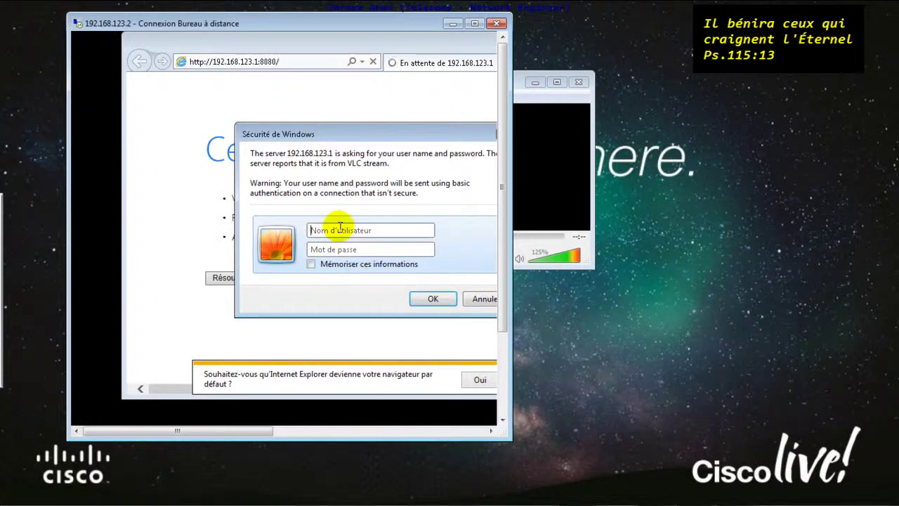
Try to sign in again with the password and a user name, and cancel the repeated login request.
left_click_drag(331, 135, 240, 115)
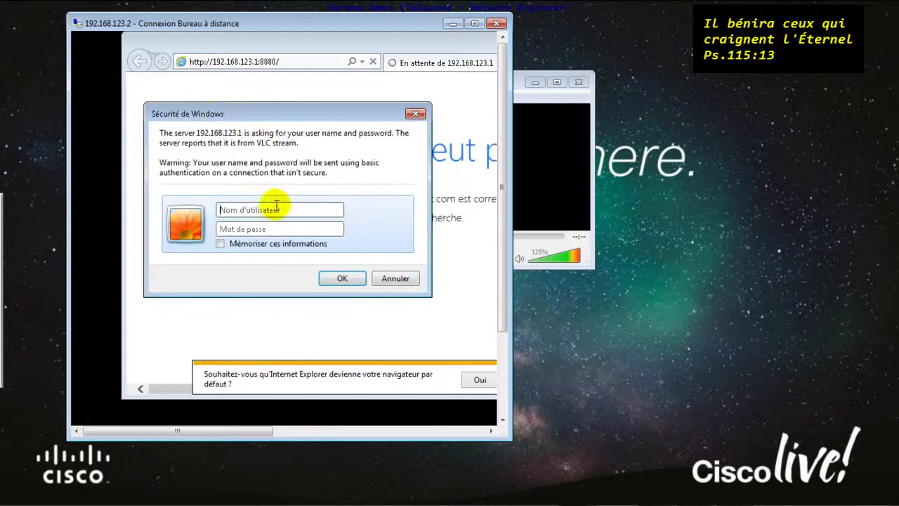
left_click(253, 228)
type("••")
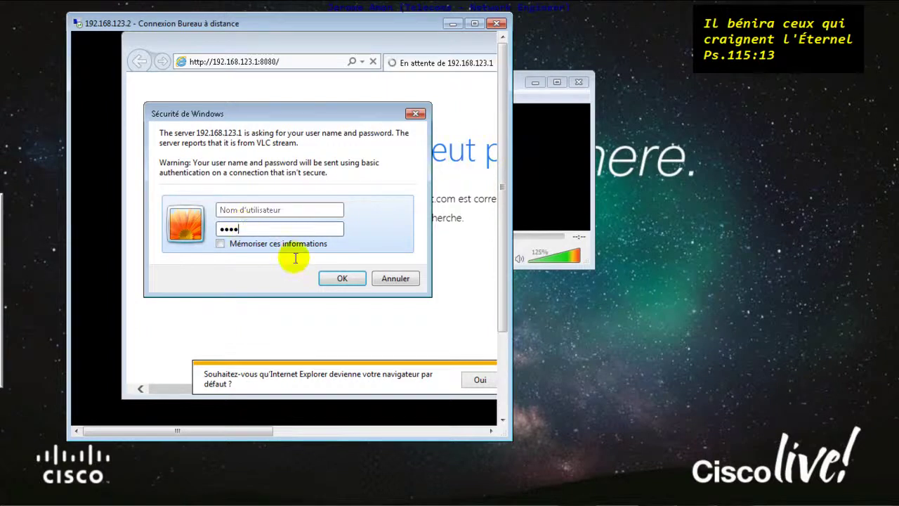
left_click(240, 208)
type("a")
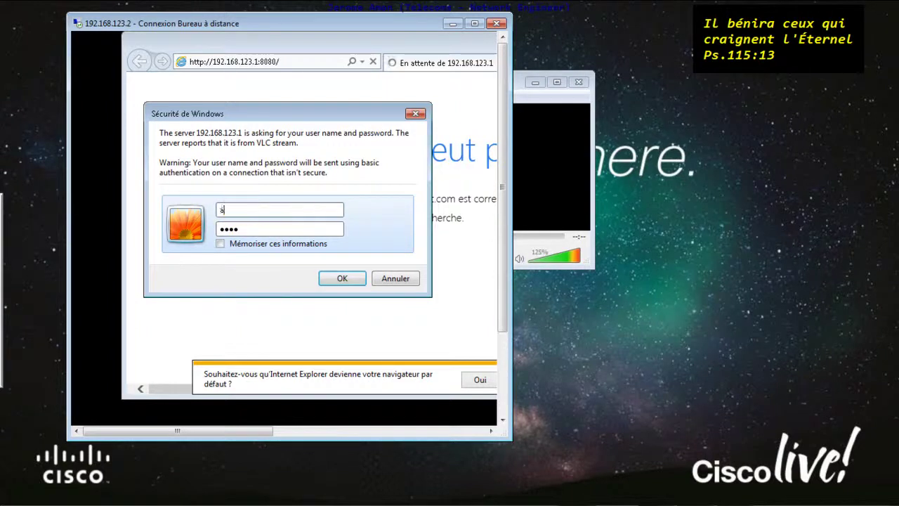
left_click(342, 278)
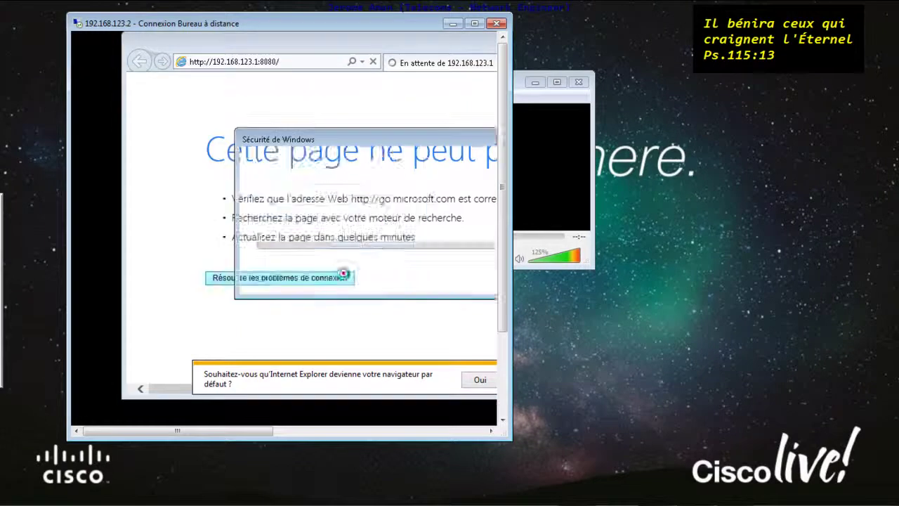
left_click(481, 299)
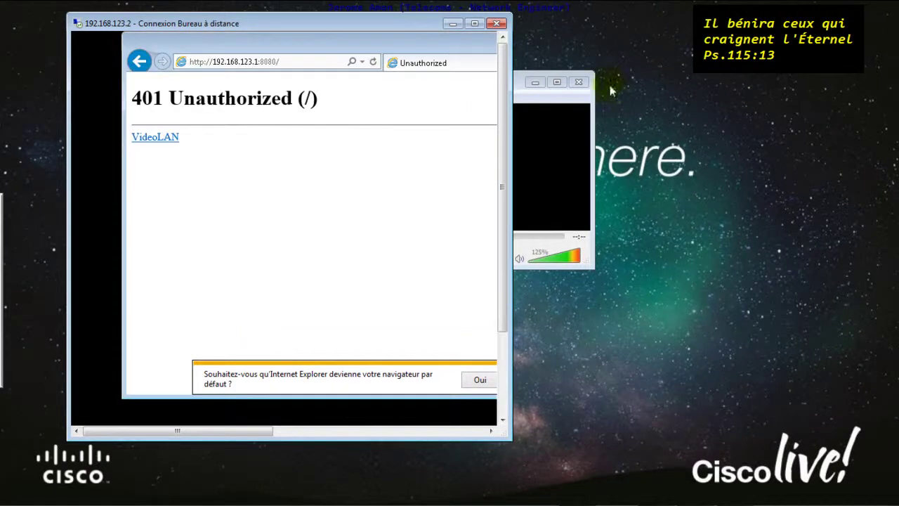
Minimize the remote desktop, then close and relaunch the local VLC.
left_click(453, 25)
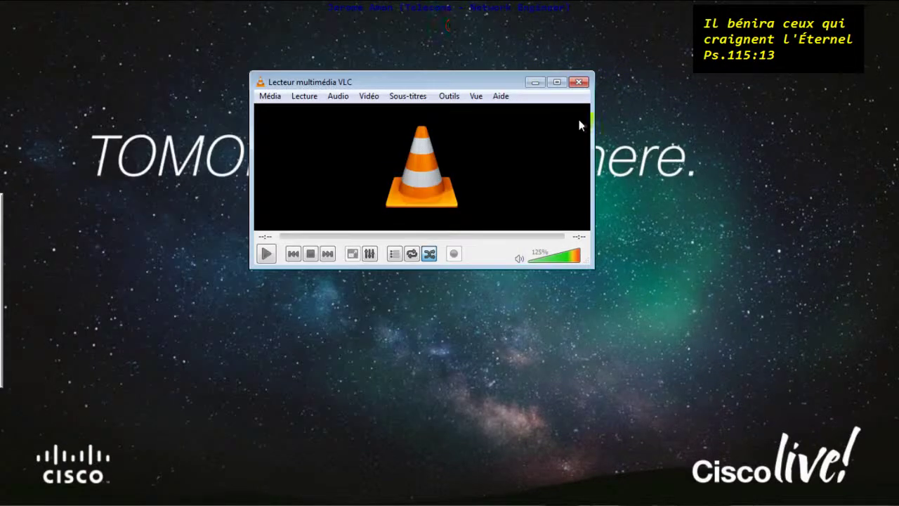
left_click(579, 84)
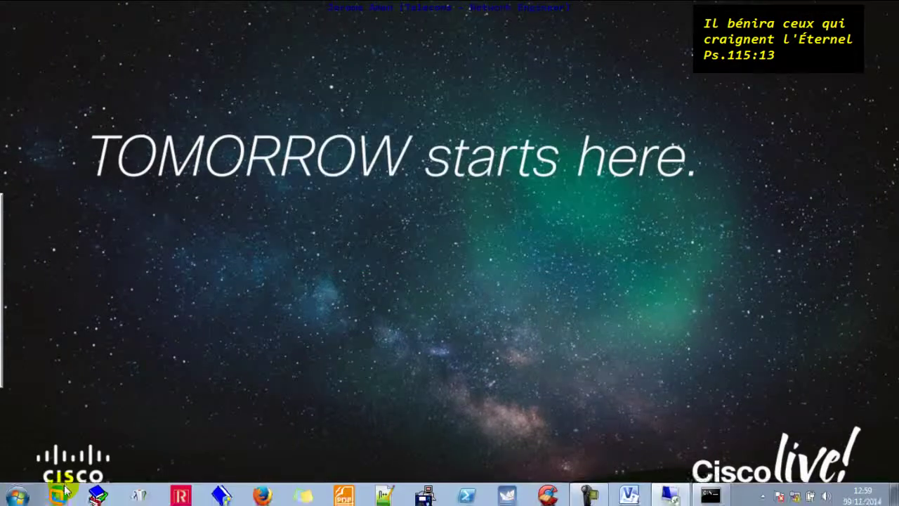
left_click(15, 493)
left_click(64, 58)
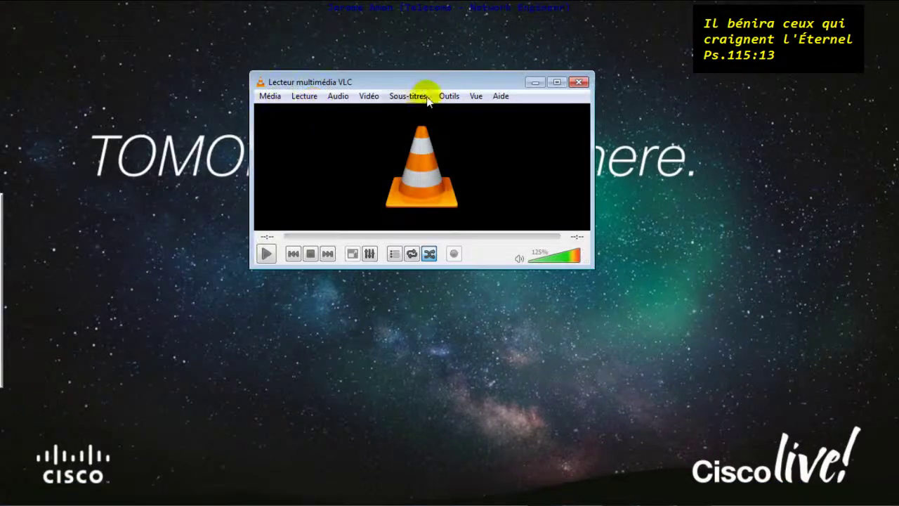
Check the Lua HTTP password entry in VLC's full preferences and save them.
left_click(449, 95)
left_click(468, 248)
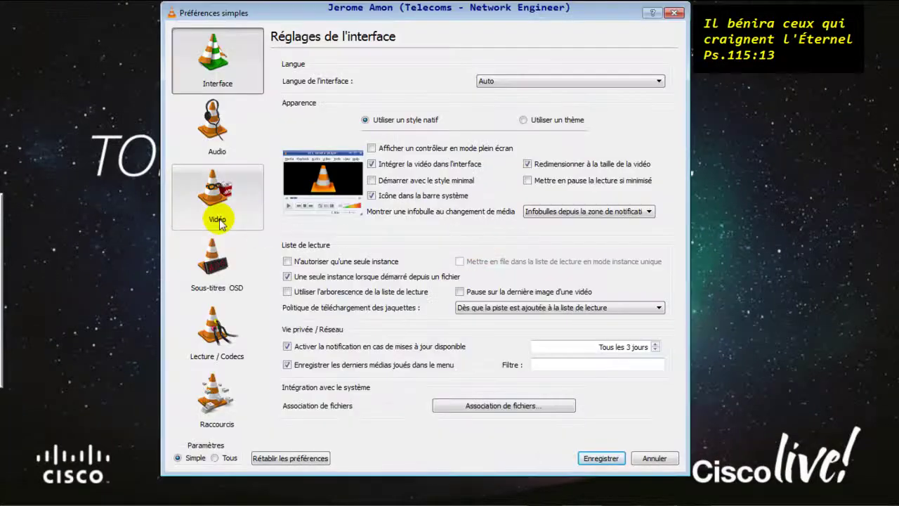
left_click(222, 456)
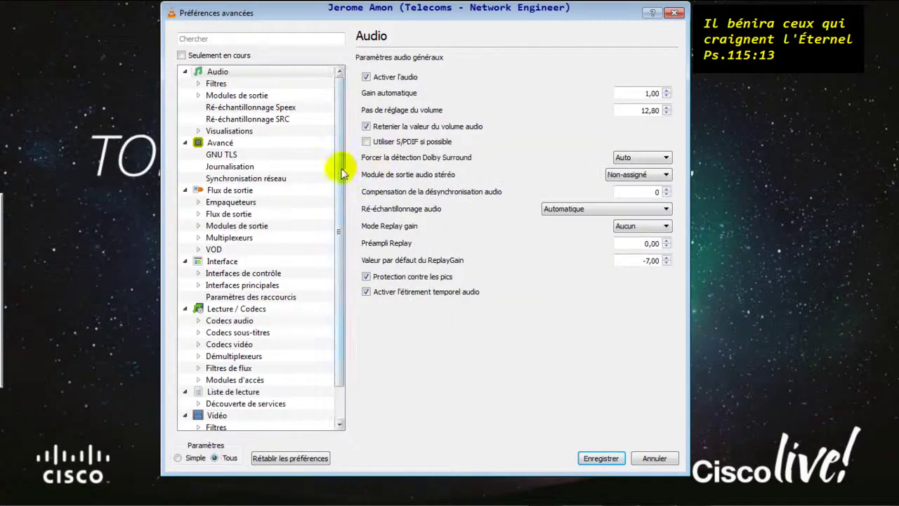
scroll(340, 174, "down", 1)
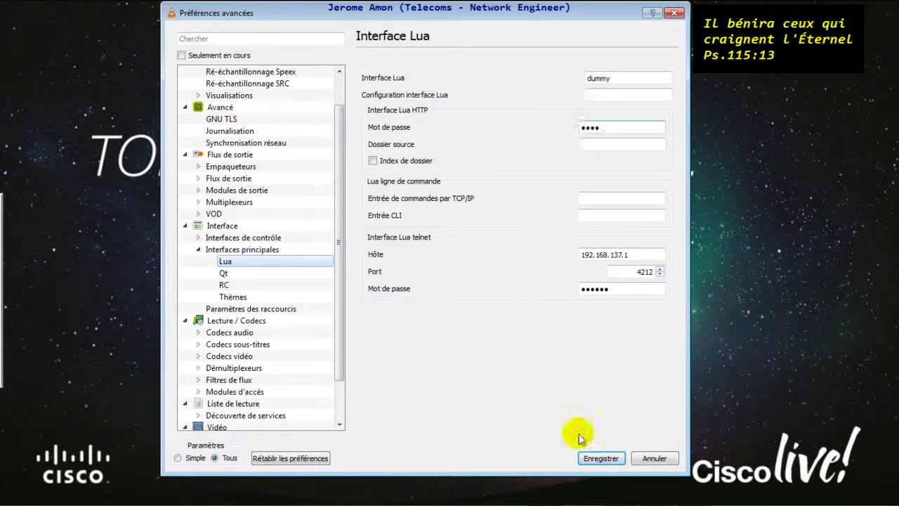
left_click(610, 460)
mouse_move(590, 500)
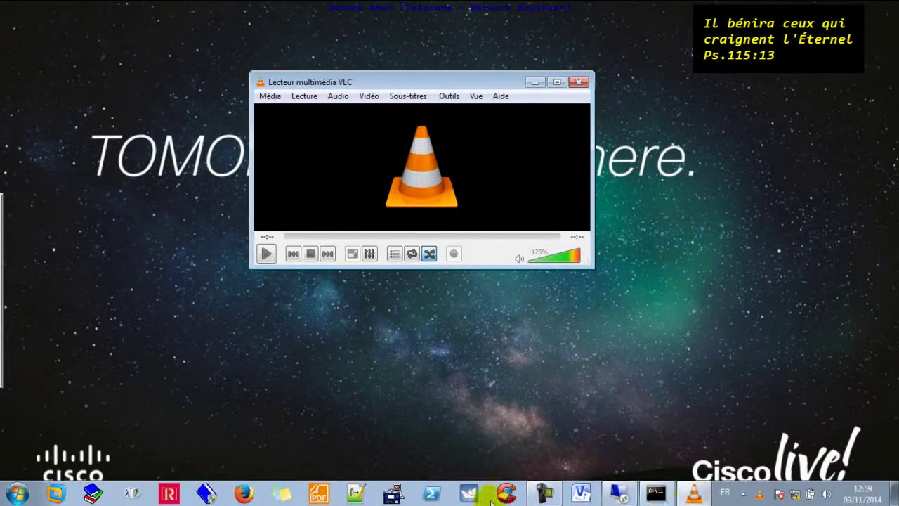
mouse_move(668, 496)
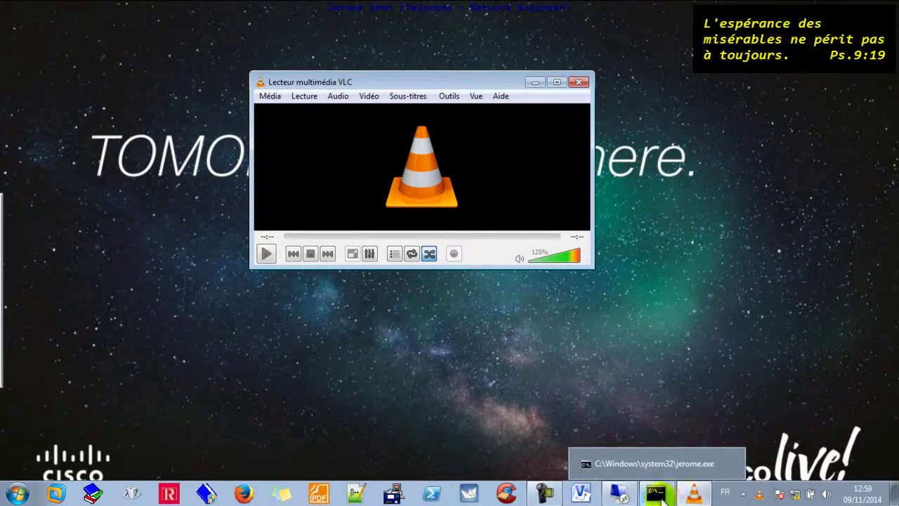
left_click(619, 494)
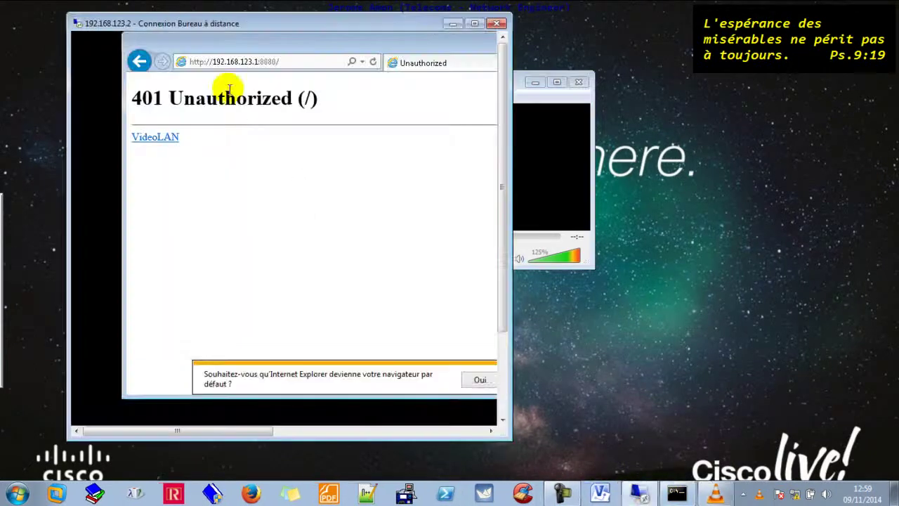
left_click(297, 61)
key("Return")
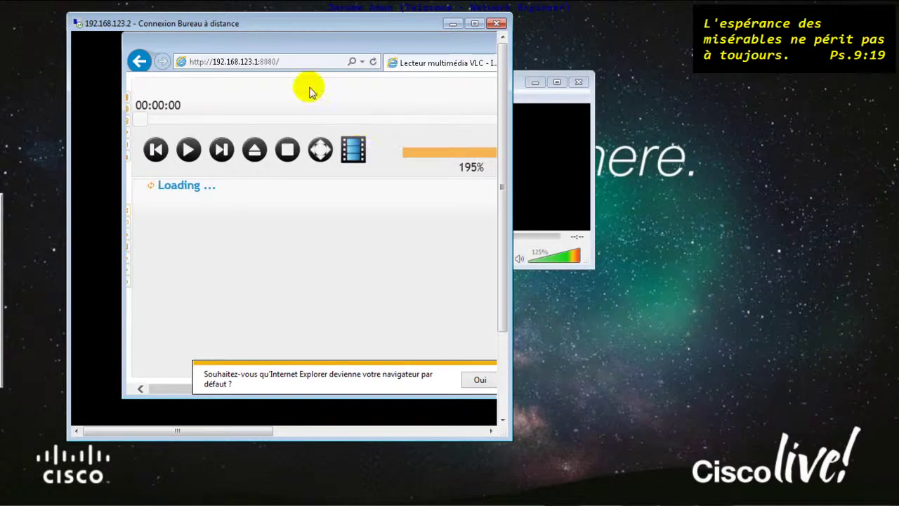
Look over the VLC web interface and dismiss Internet Explorer's default-browser prompt.
left_click(502, 107)
scroll(502, 57, "down", 3)
scroll(502, 58, "up", 3)
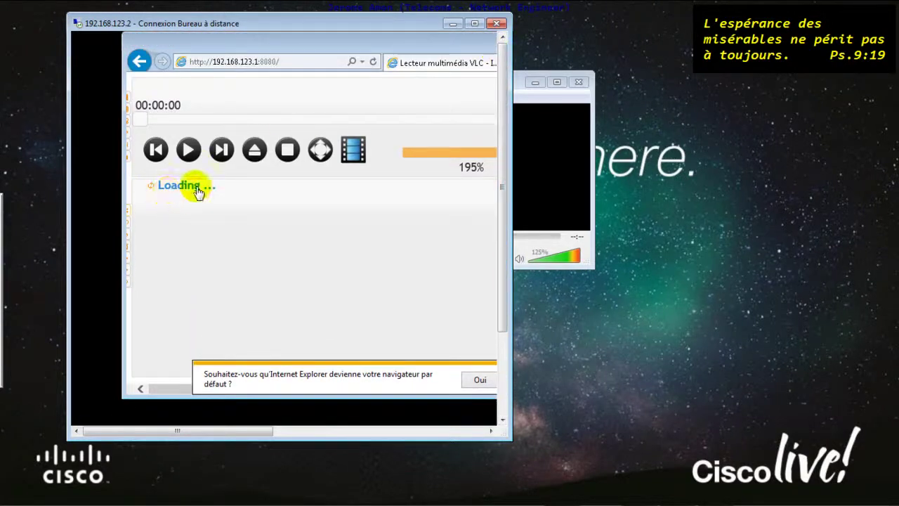
left_click_drag(254, 431, 136, 386)
left_click(316, 380)
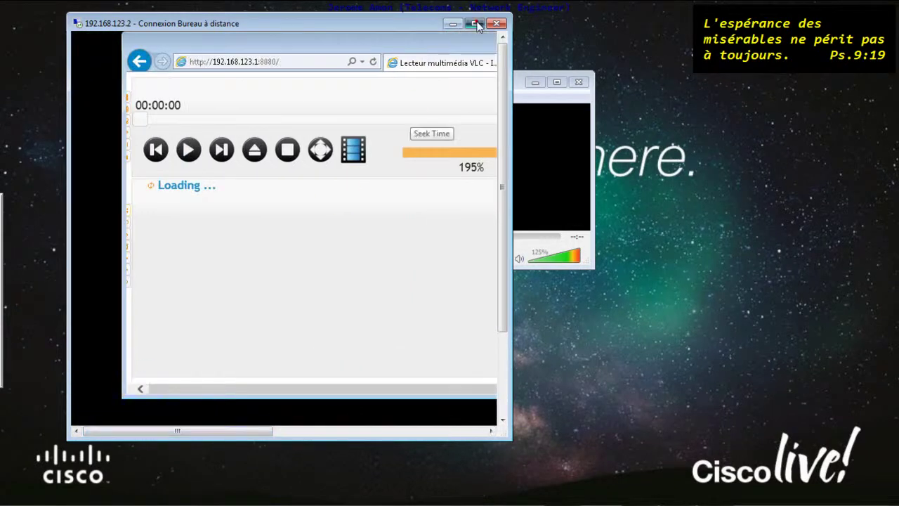
Maximize the remote desktop window and the Internet Explorer window showing the VLC web interface.
left_click(476, 24)
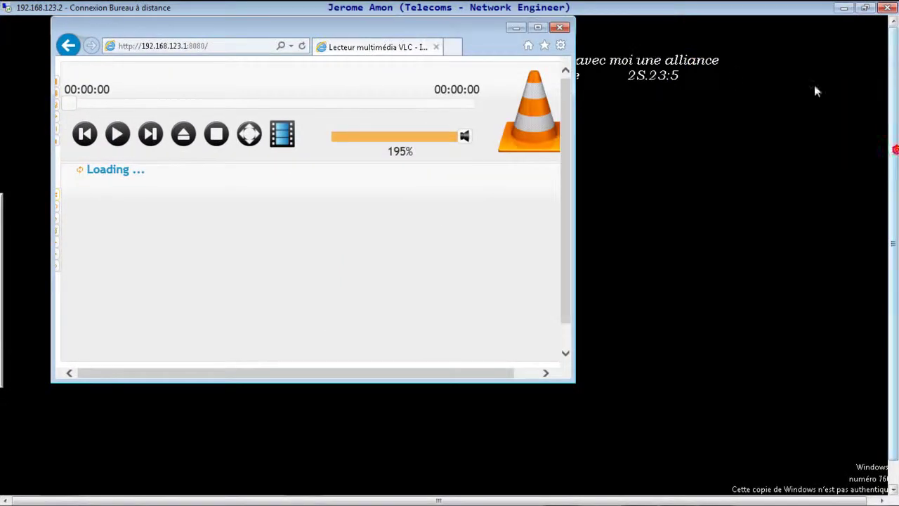
left_click_drag(508, 36, 537, 85)
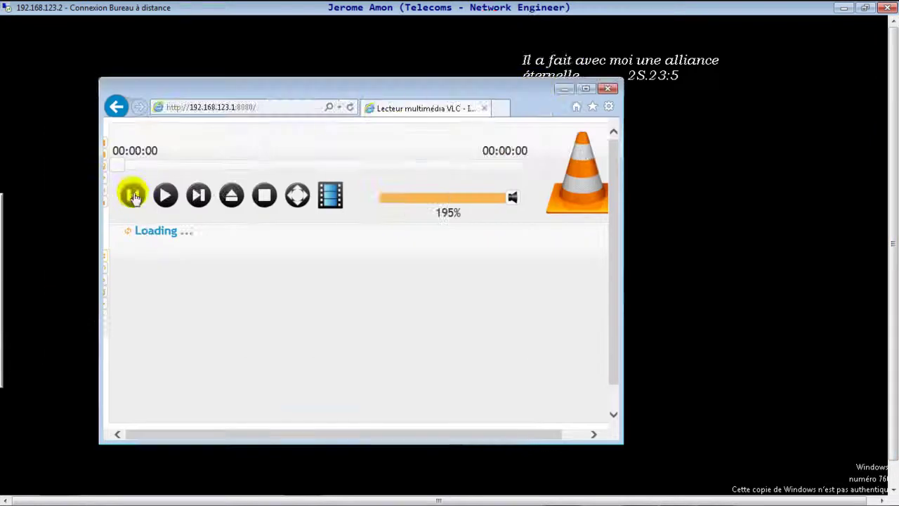
left_click(587, 88)
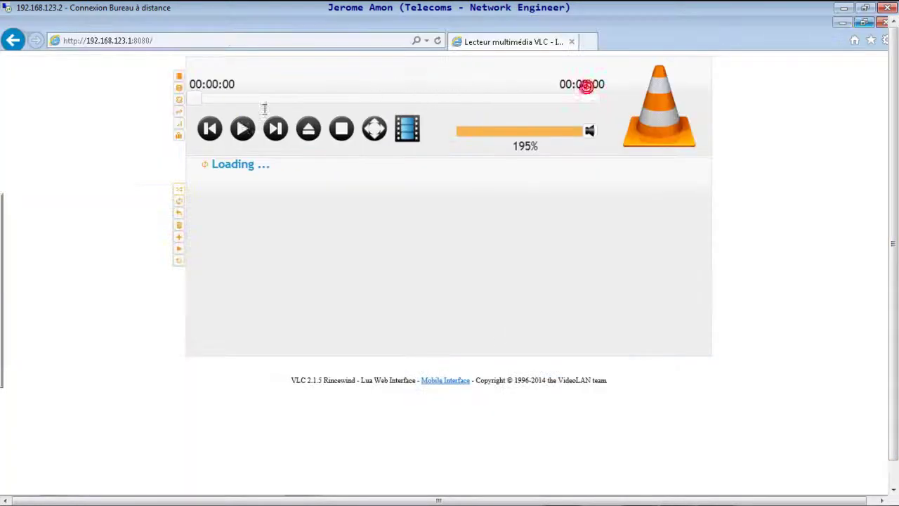
Look over the web interface's side options, opening the VLM commands dialog (Commandes VLM) and closing it without sending anything.
mouse_move(177, 79)
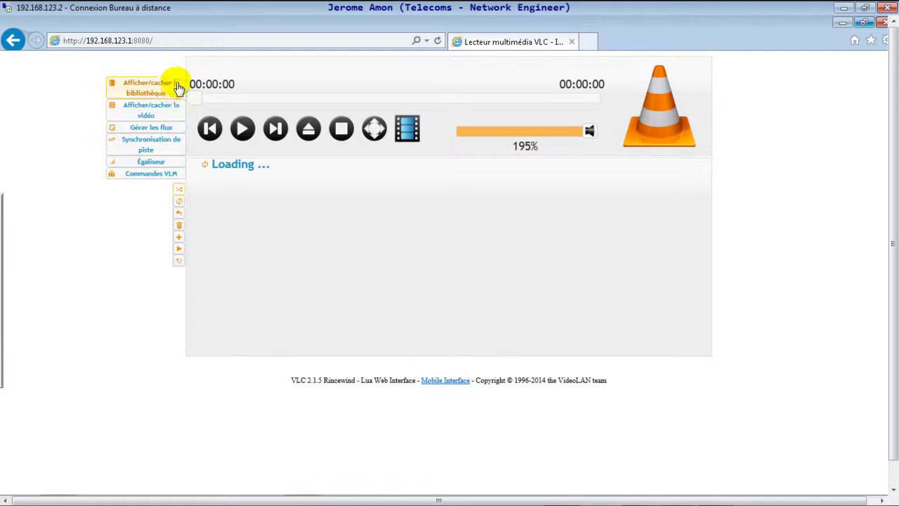
left_click(165, 176)
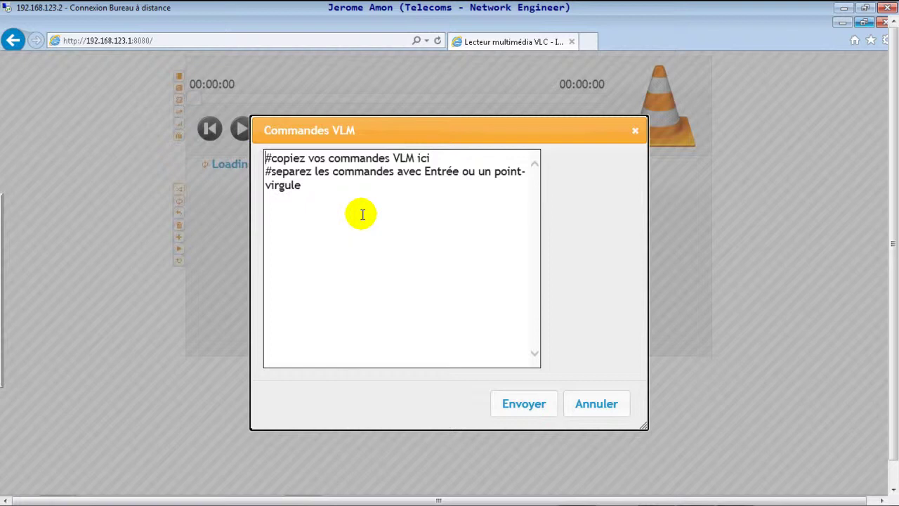
left_click(635, 132)
mouse_move(175, 135)
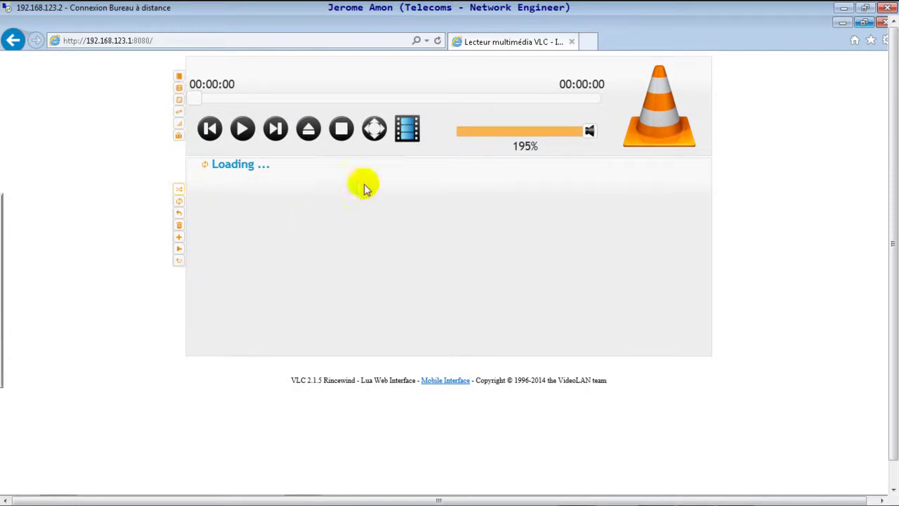
Browse the Ma musique folder in the web interface's Media Browser and close the browser dialog.
left_click(310, 132)
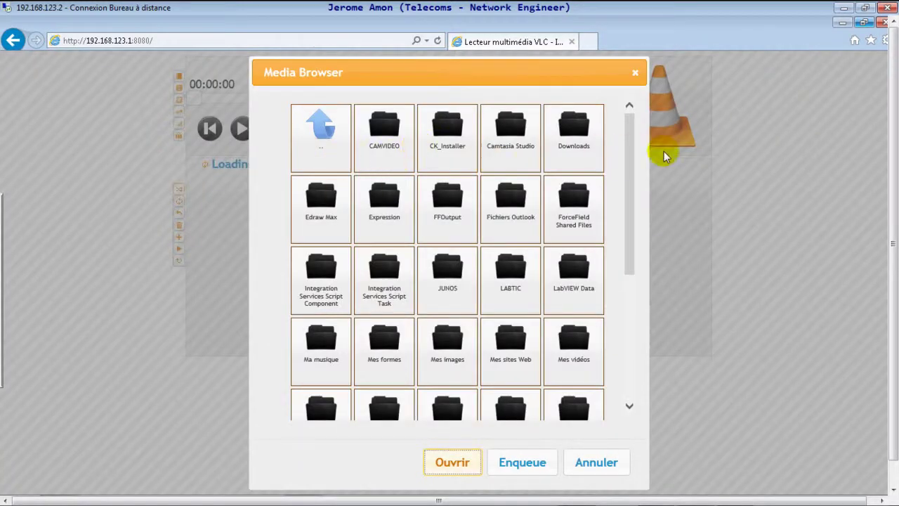
scroll(629, 185, "down", 1)
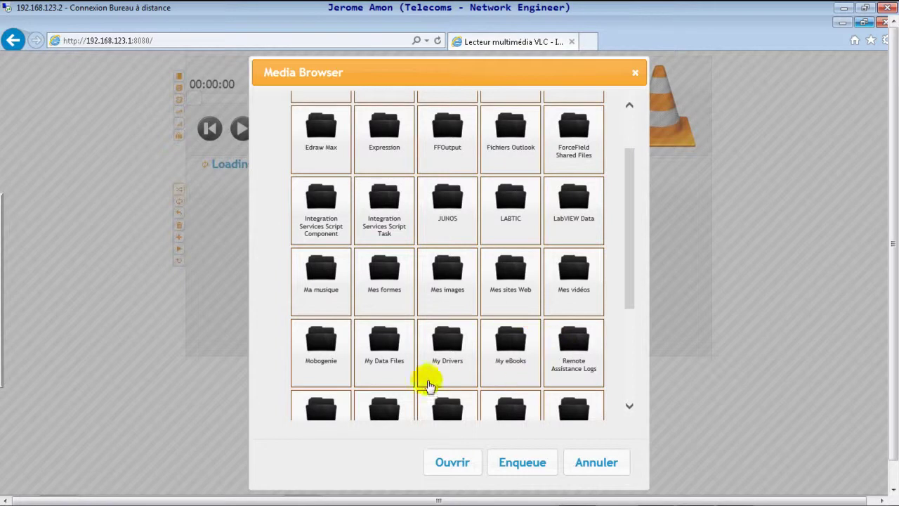
double_click(327, 274)
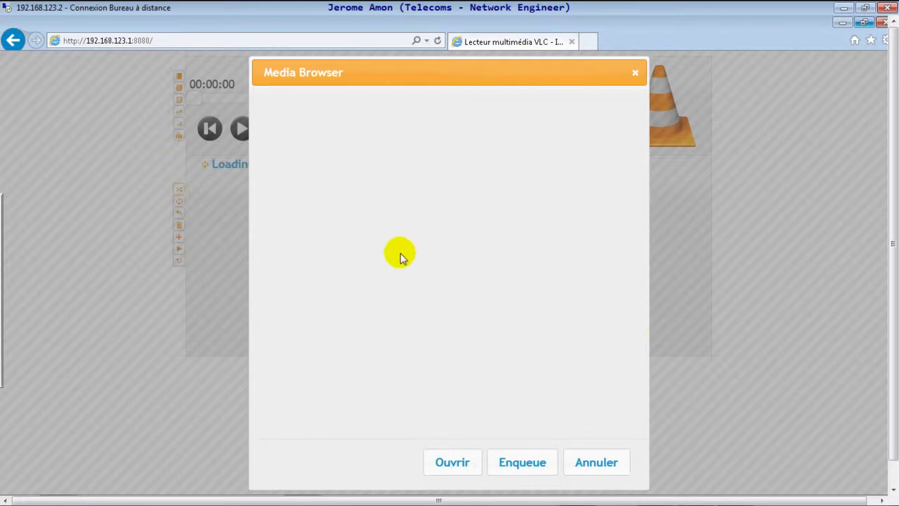
left_click(636, 73)
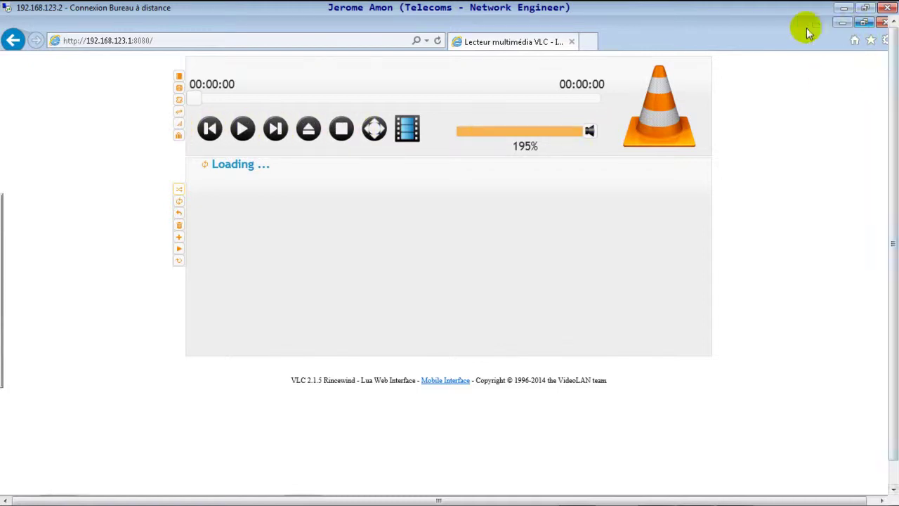
Close Internet Explorer on the remote computer and minimize the remote desktop session.
double_click(785, 31)
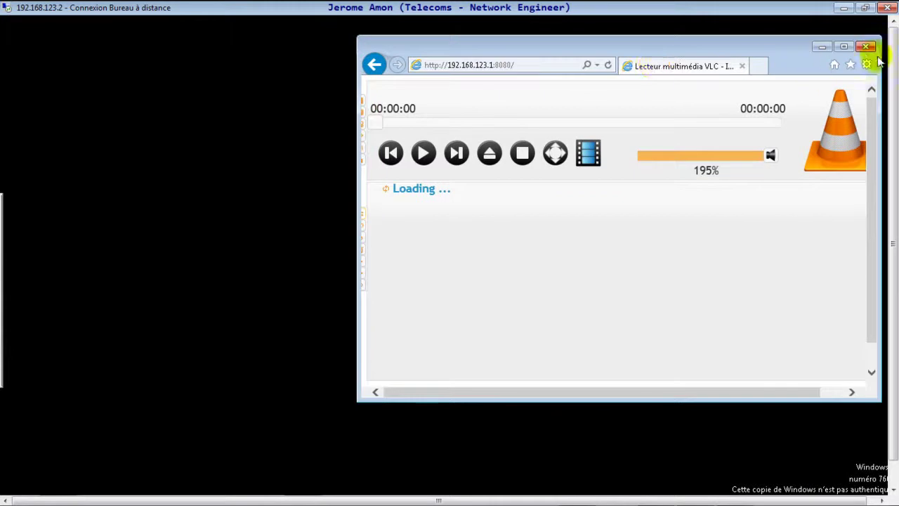
left_click(865, 49)
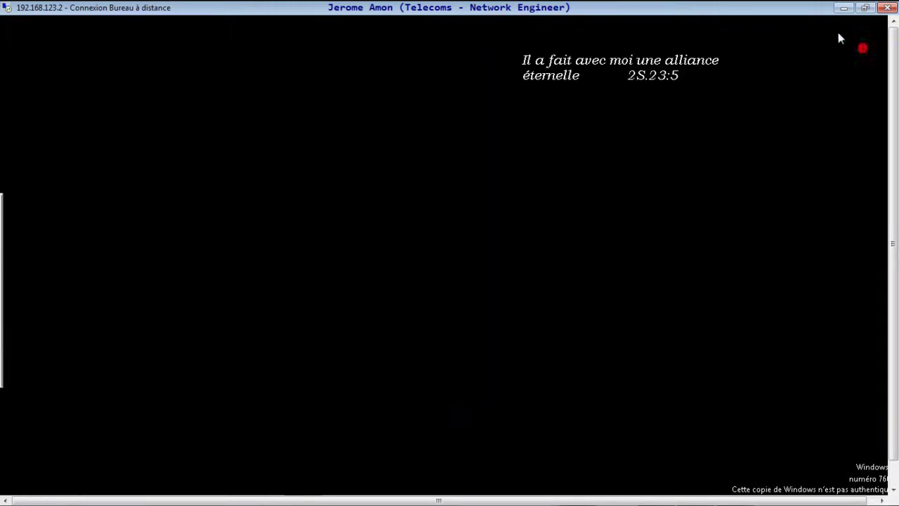
left_click(843, 8)
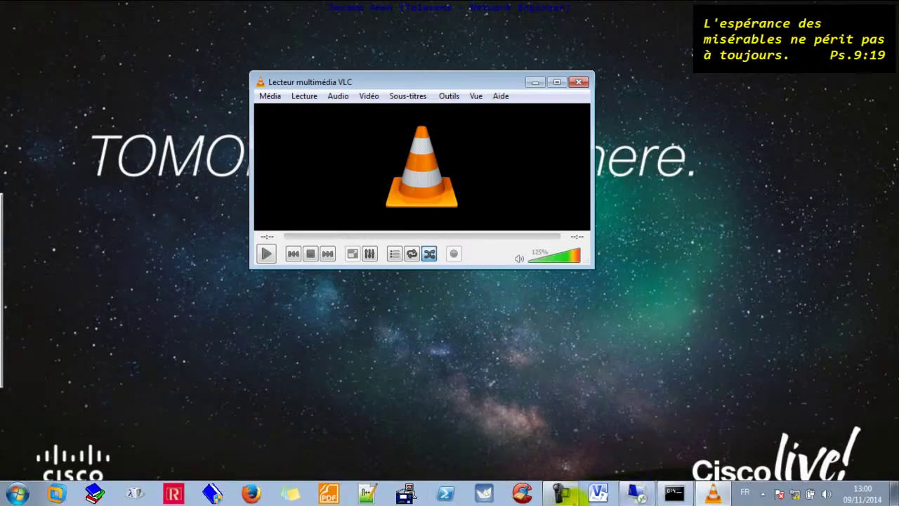
Try to launch Internet Explorer on the local computer by searching the installed programs for "internet".
left_click(17, 493)
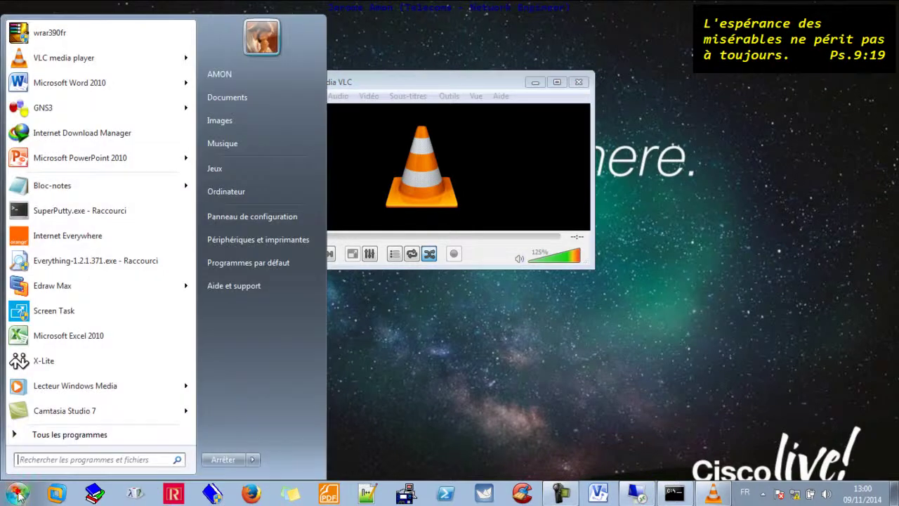
left_click(41, 459)
type("internet")
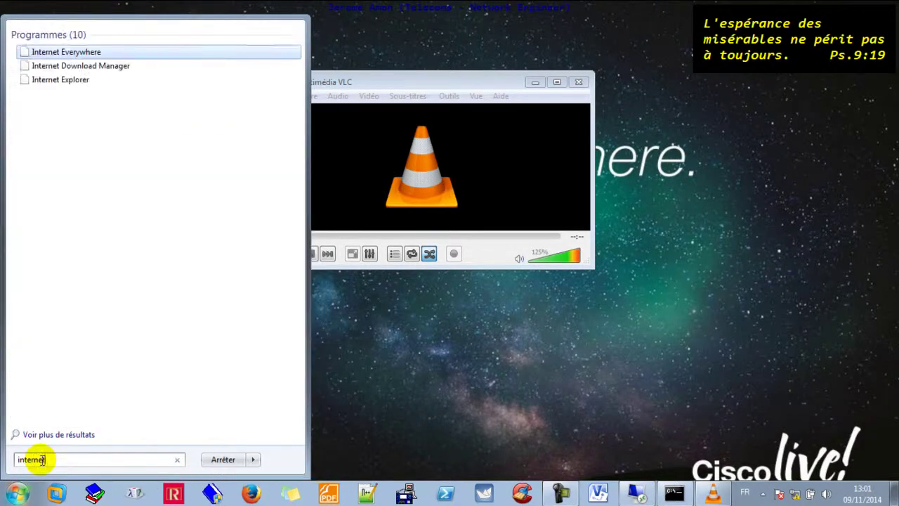
left_click(27, 81)
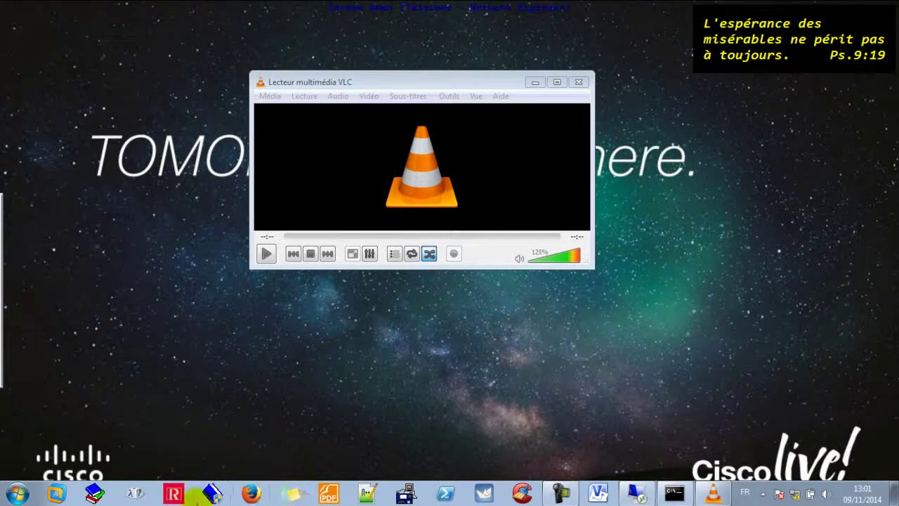
left_click(17, 494)
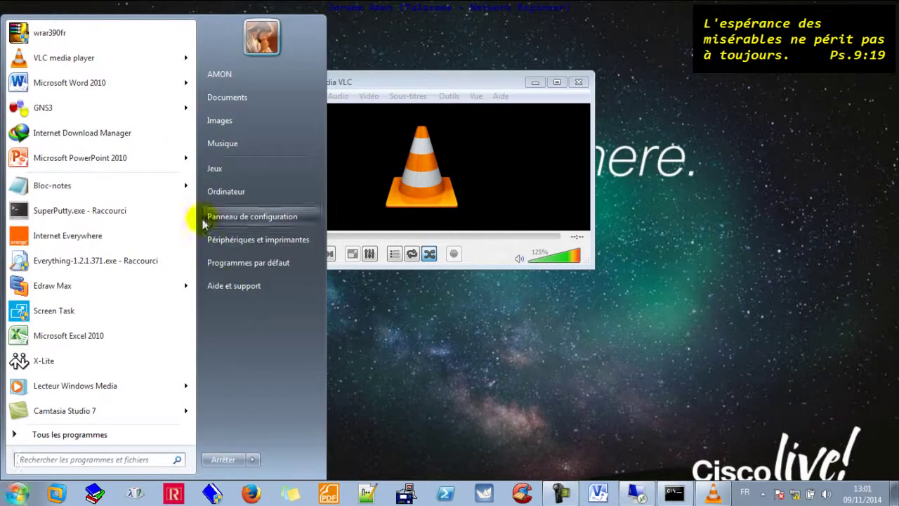
left_click(44, 458)
type("inter")
key("Down")
key("Down")
key("Return")
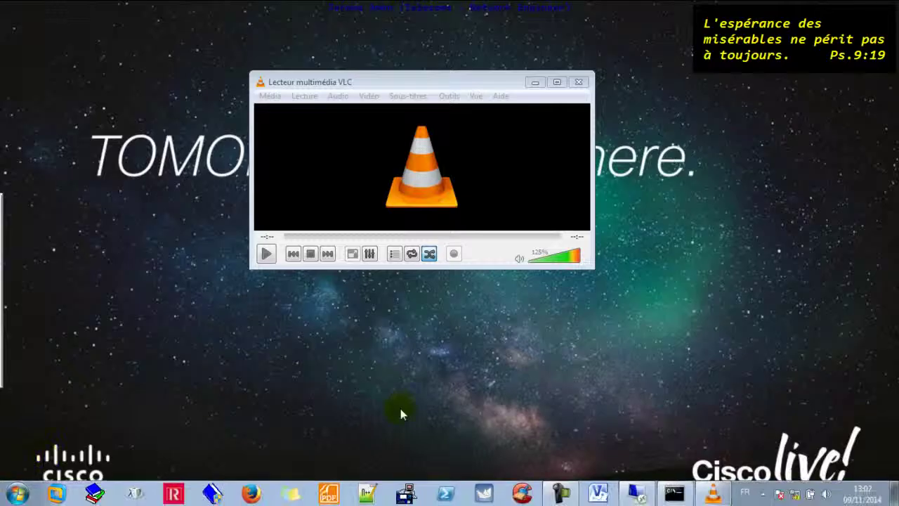
left_click(763, 493)
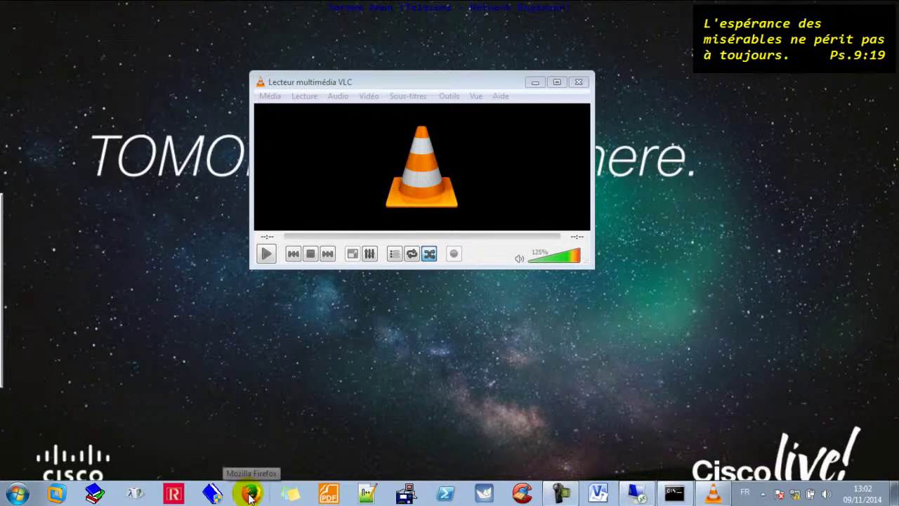
left_click(251, 495)
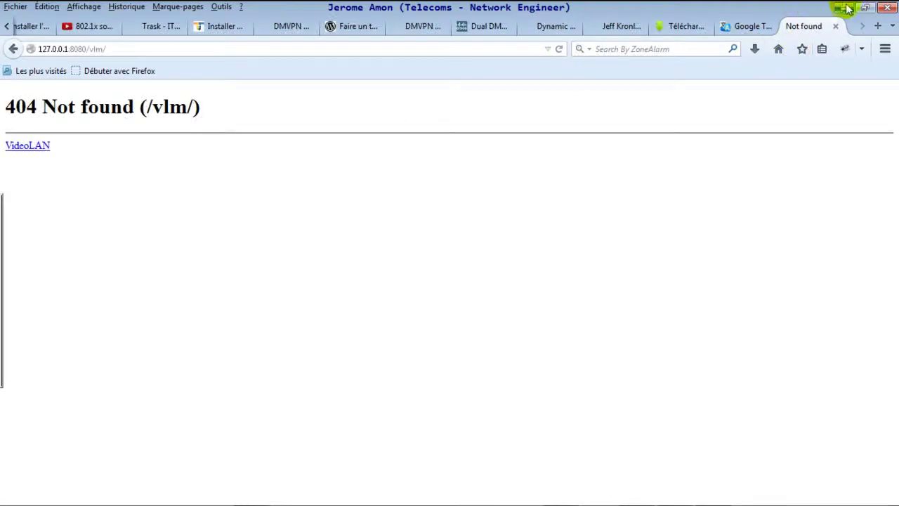
left_click(878, 26)
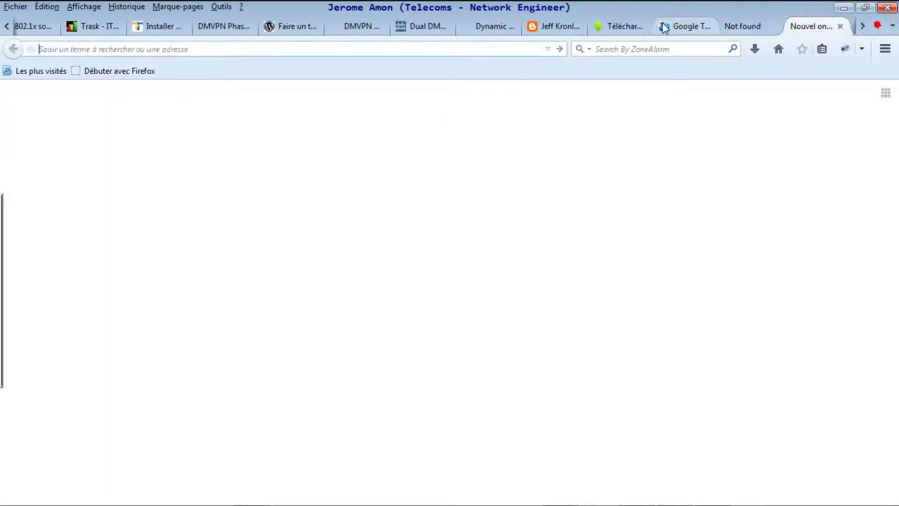
left_click(235, 49)
type("htt")
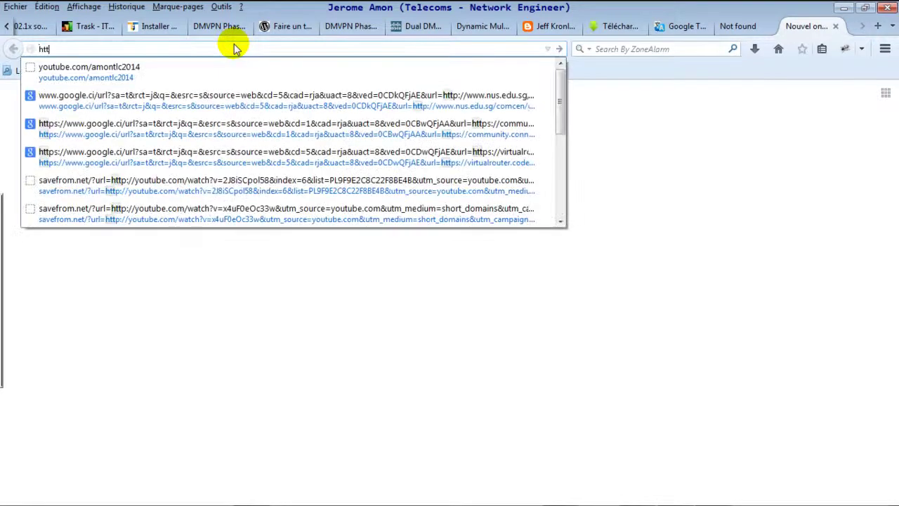
type("p:")
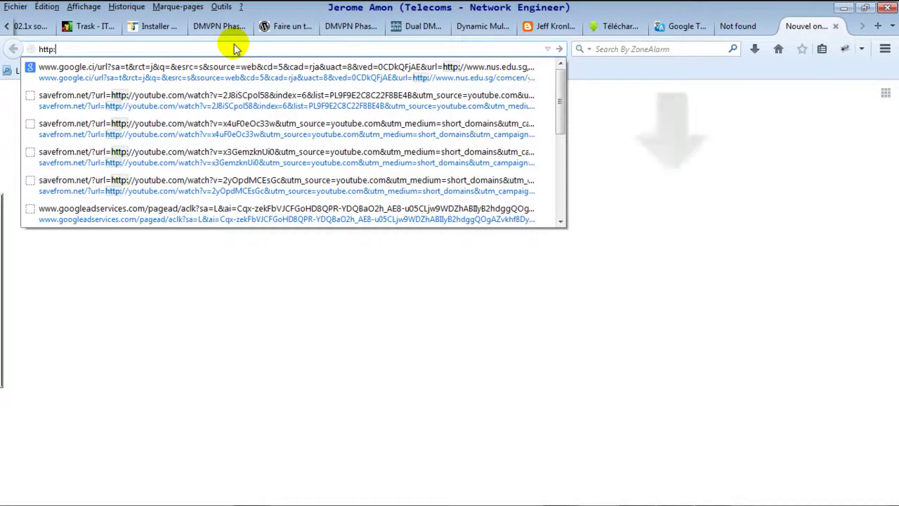
type("//127.0.0.1/")
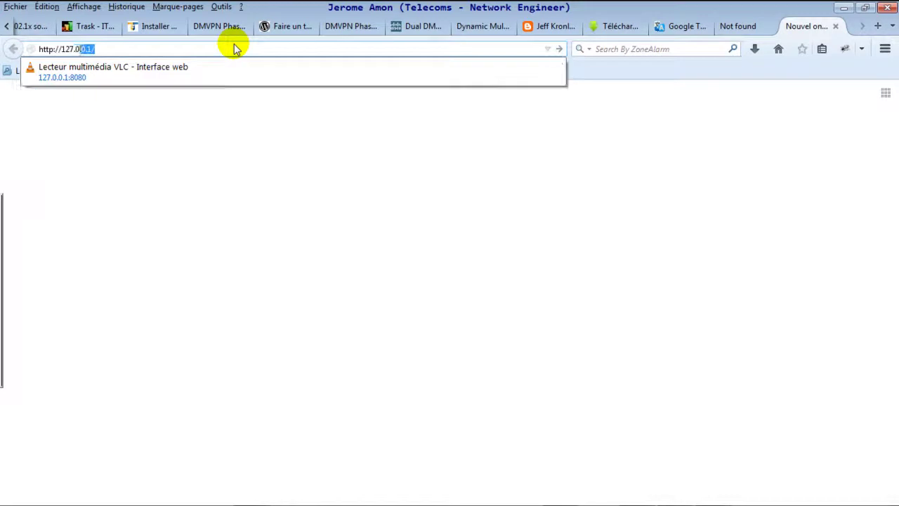
key("Return")
key("BackSpace")
type(":8080")
key("Return")
Authenticate to the VLC web interface with the password only and dismiss the offer to save it.
left_click(343, 269)
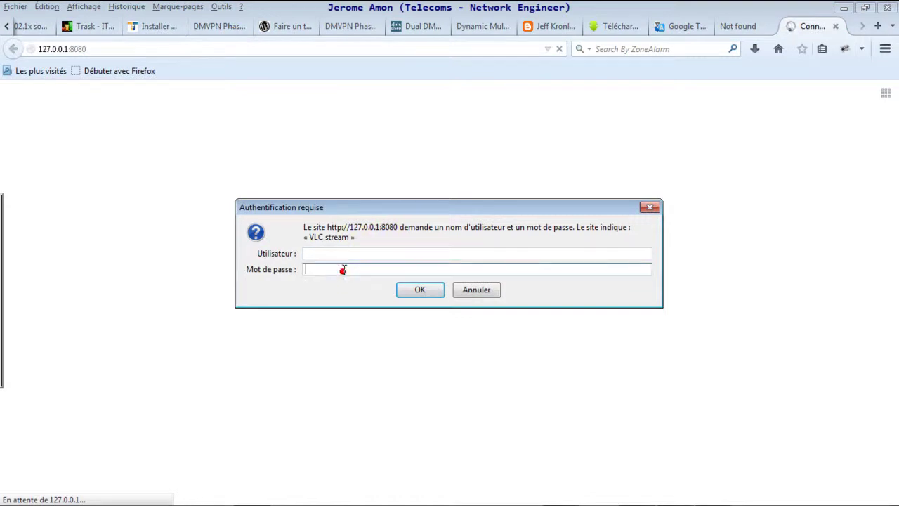
left_click(410, 290)
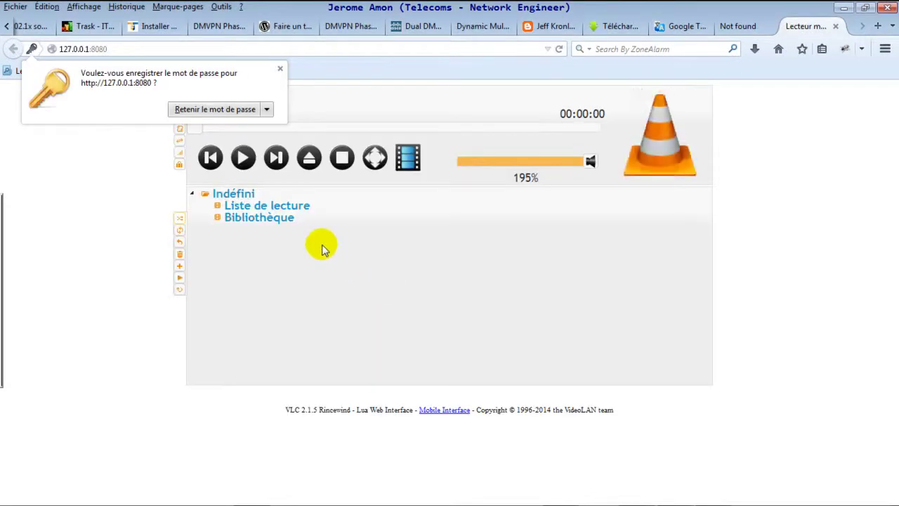
left_click(280, 68)
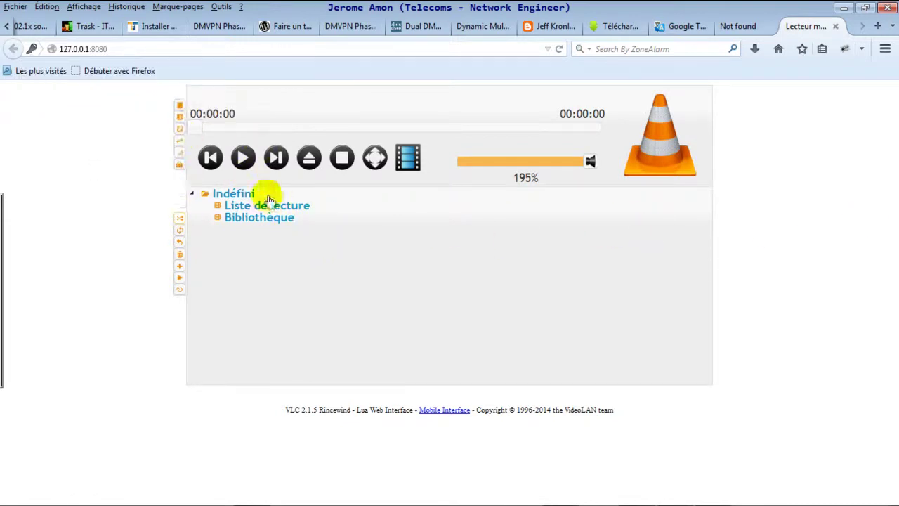
Browse the Ma musique folder in the local web interface's Media Browser and cancel without opening a file.
left_click(310, 158)
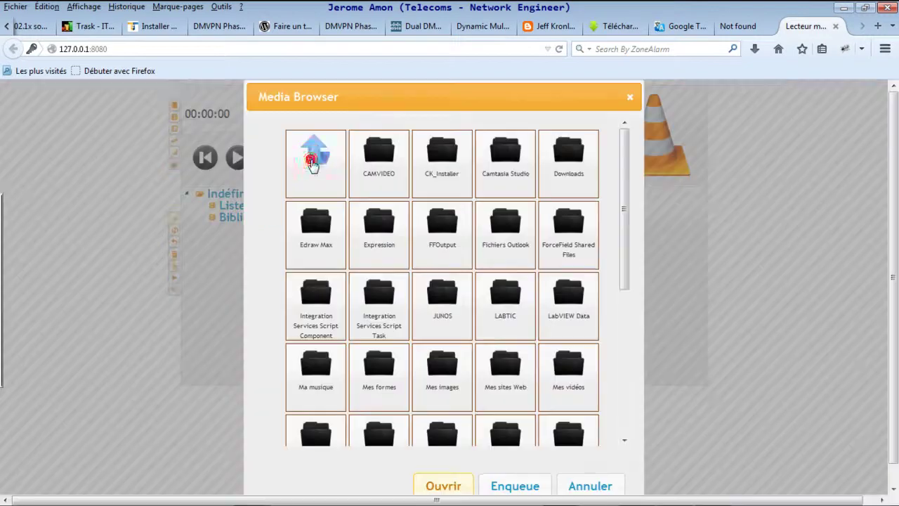
left_click(316, 375)
double_click(312, 367)
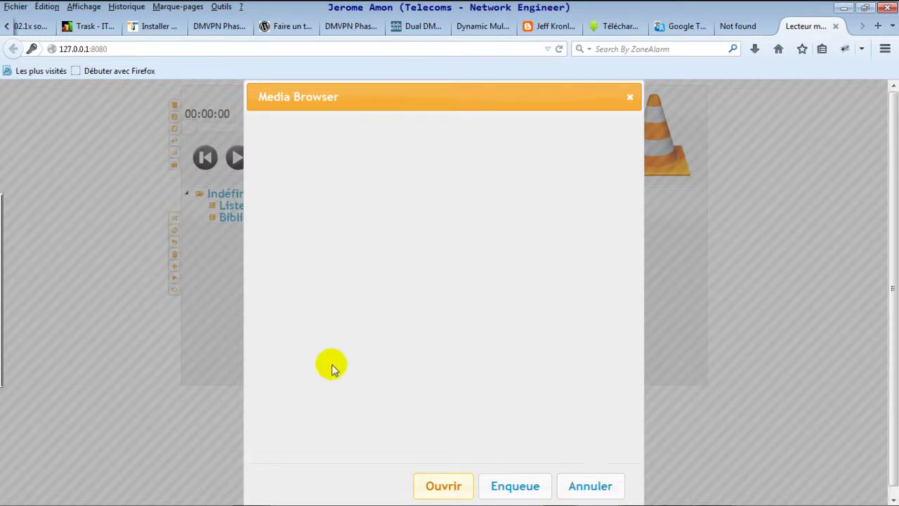
left_click(590, 486)
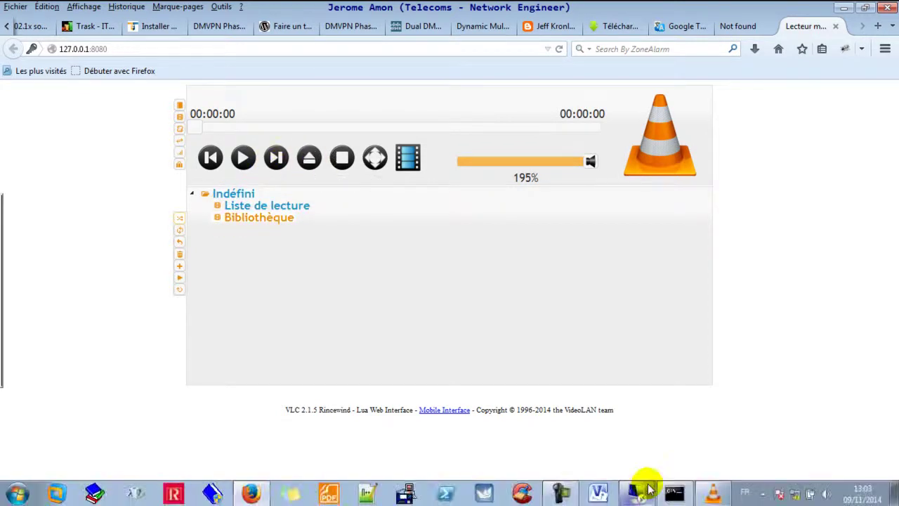
Switch to the remote desktop session for 192.168.123.2 and close it, confirming the disconnection.
left_click(641, 493)
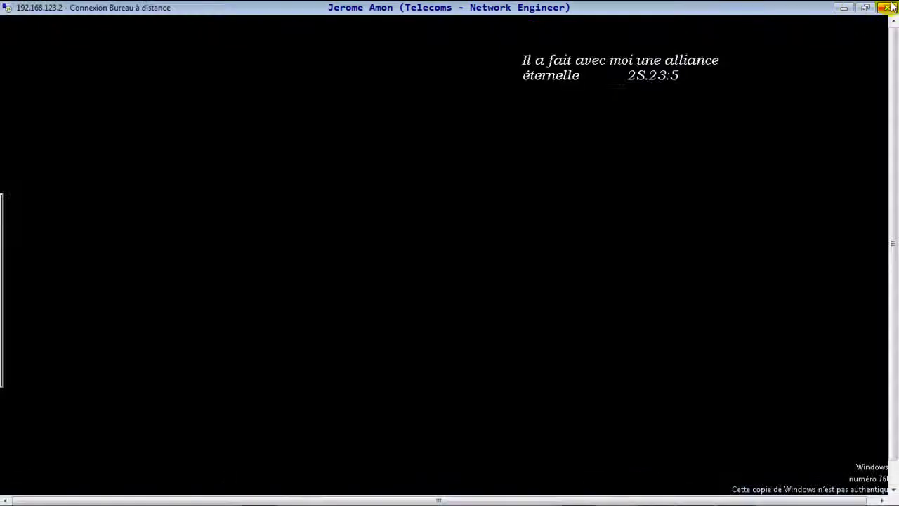
left_click(889, 10)
left_click(516, 314)
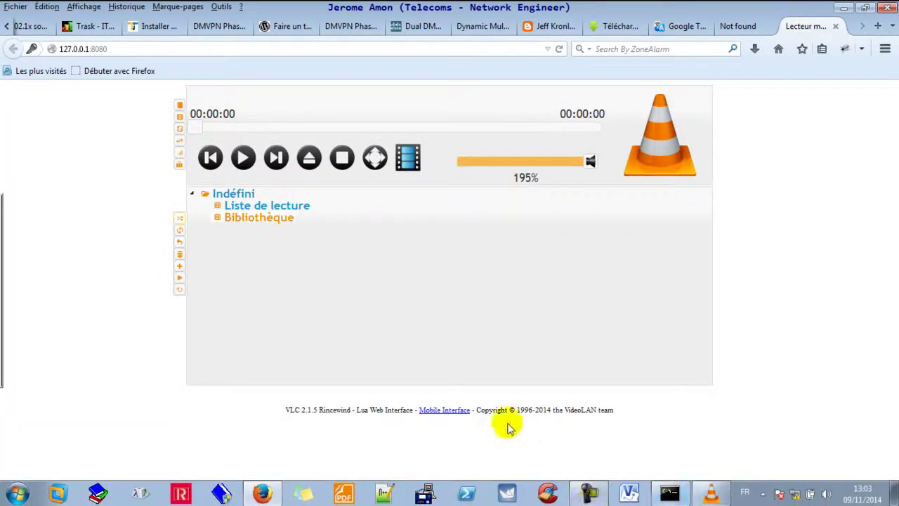
Recheck the contents of the Ma musique folder in the Media Browser and cancel the dialog.
left_click(309, 158)
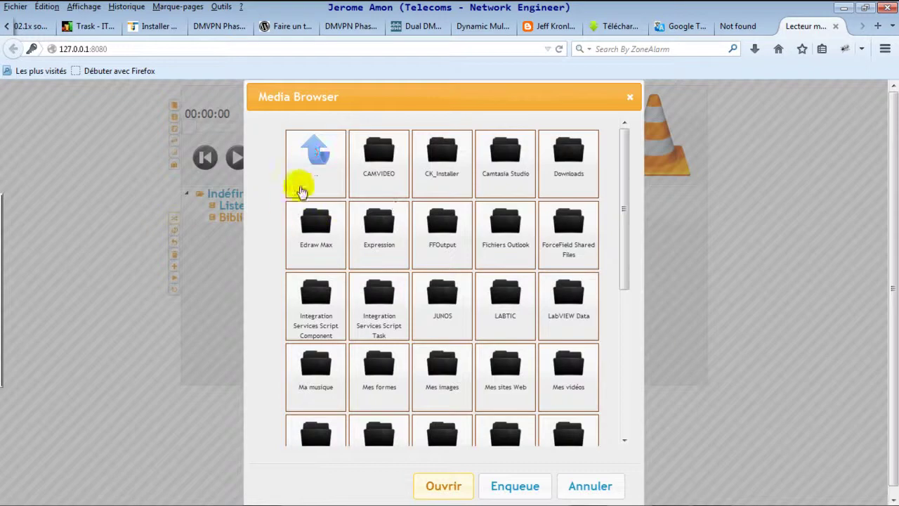
double_click(317, 377)
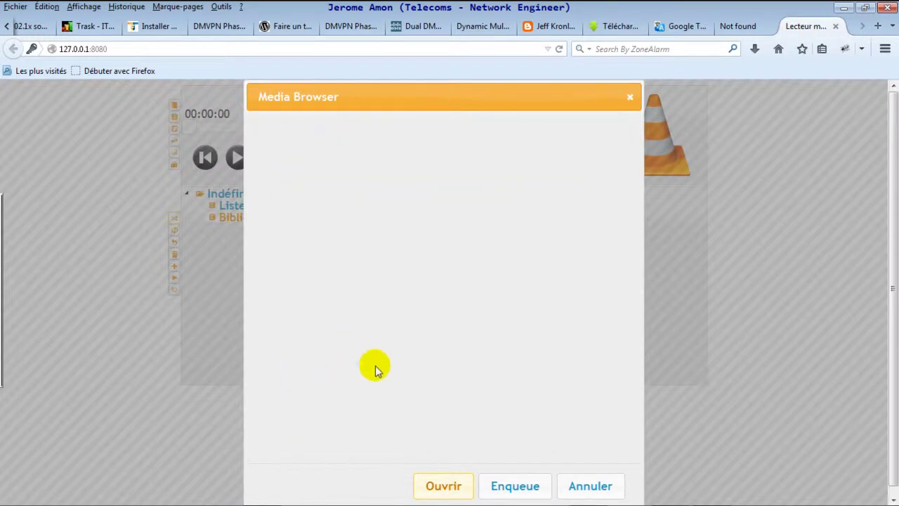
left_click(605, 488)
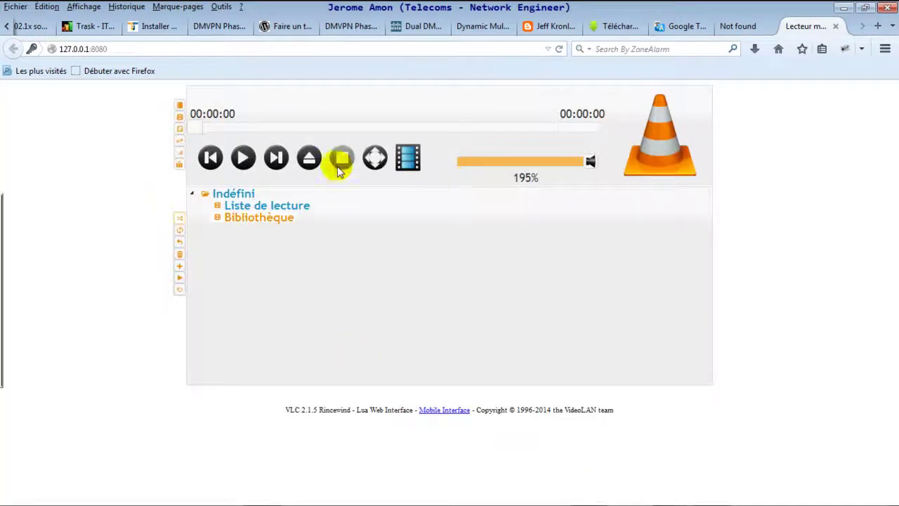
Browse the Mes vidéos folder in the Media Browser, cancel the dialog, and minimize Firefox.
left_click(309, 157)
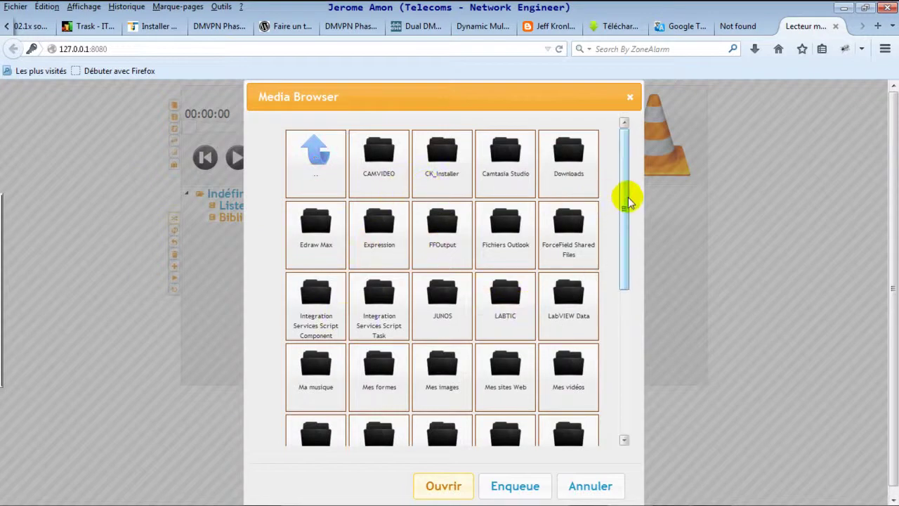
scroll(626, 259, "down", 3)
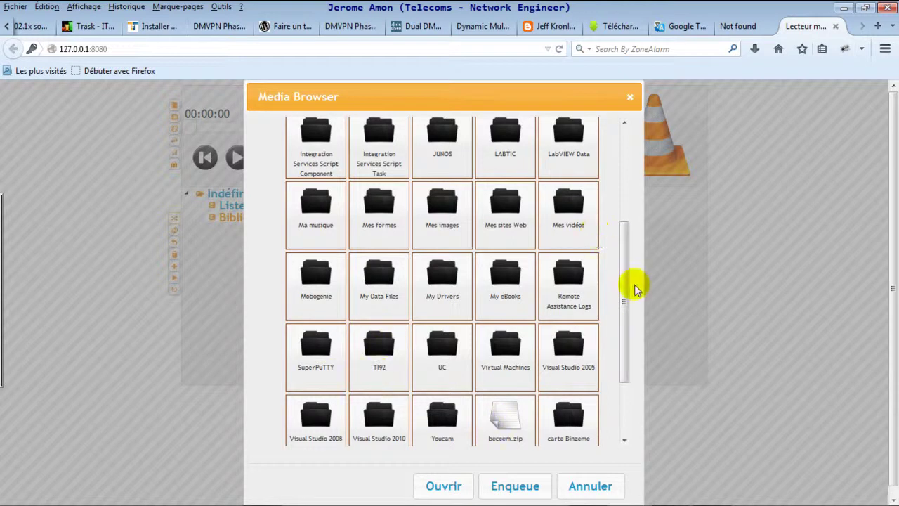
scroll(624, 281, "up", 2)
double_click(579, 259)
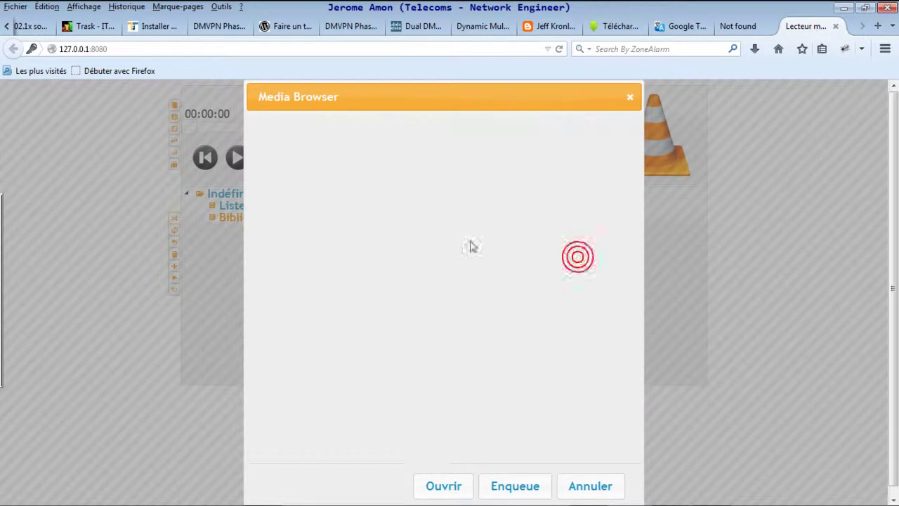
left_click(587, 485)
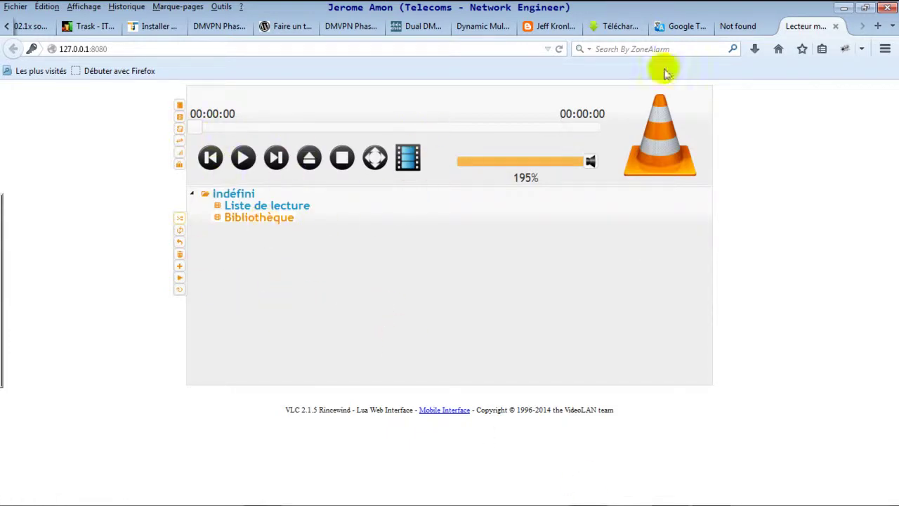
left_click(844, 8)
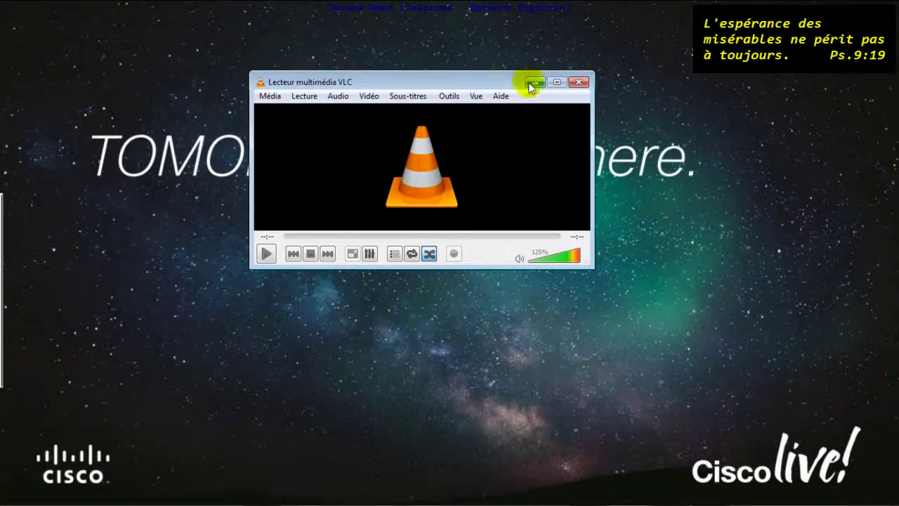